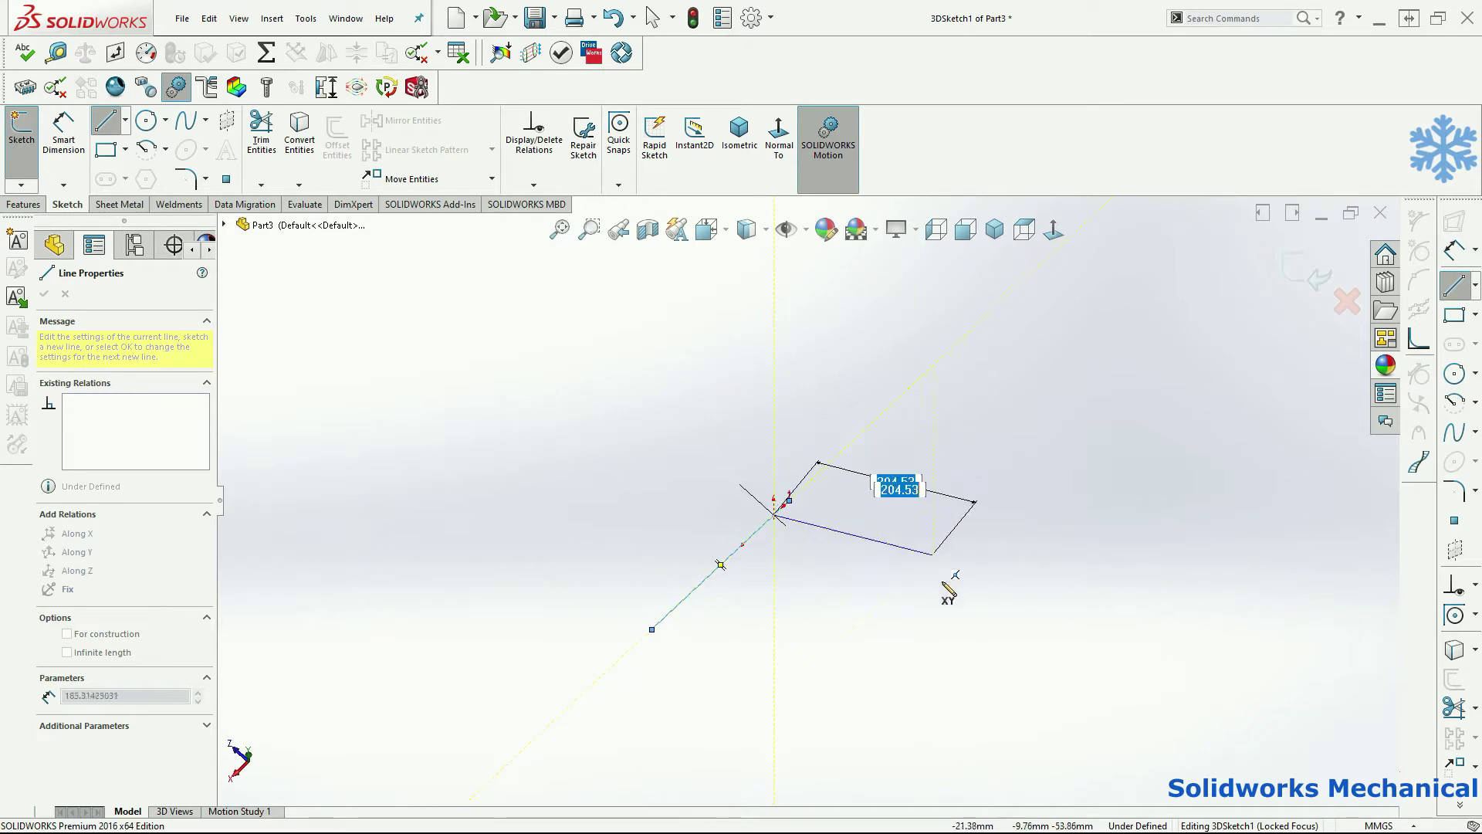
In the top view, sketch a crossbar about 50 mm long perpendicular to the existing rail and a parallel second rail about 67 mm long.
left_click(1024, 229)
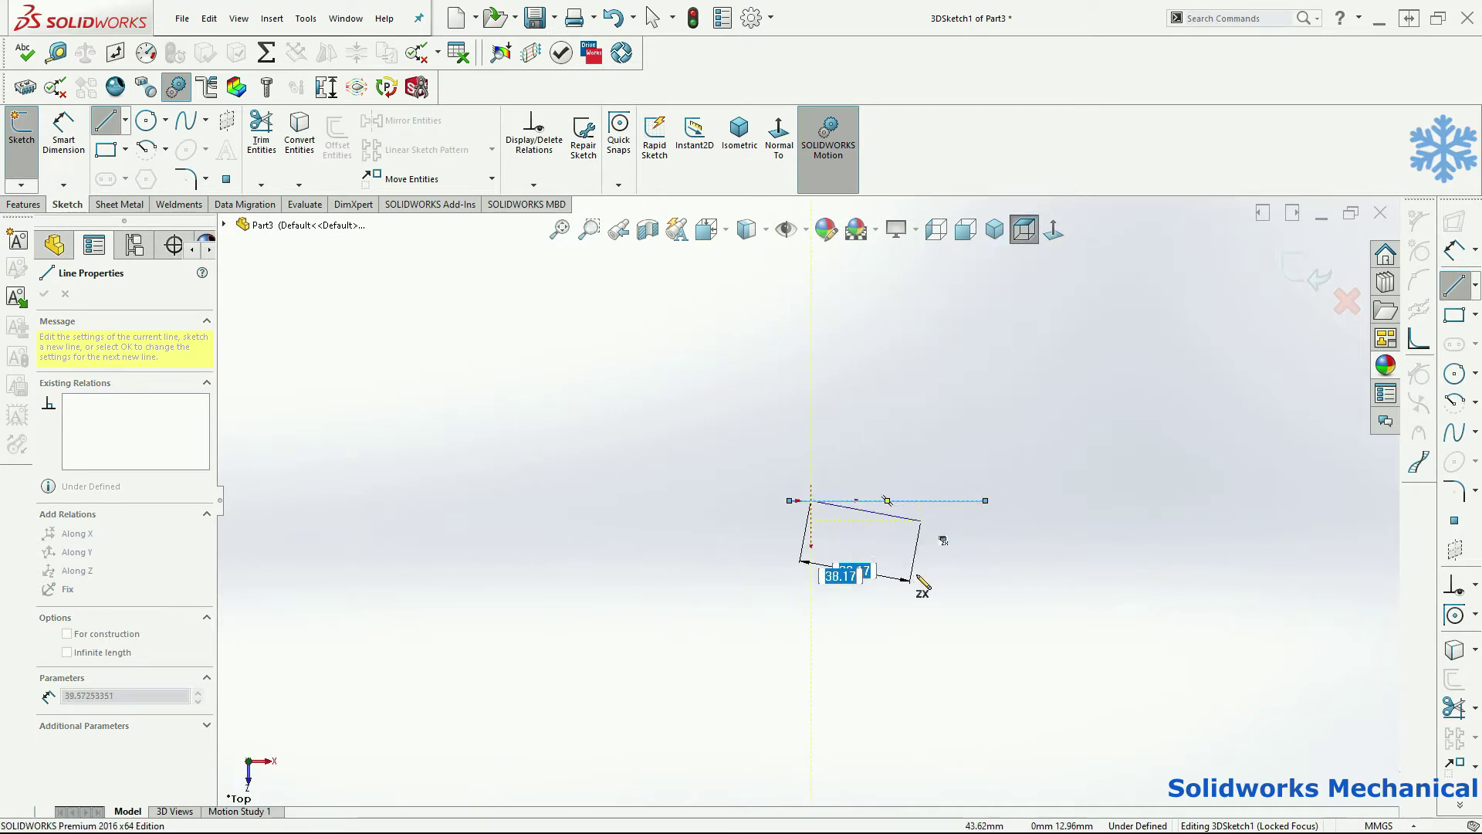
double_click(810, 357)
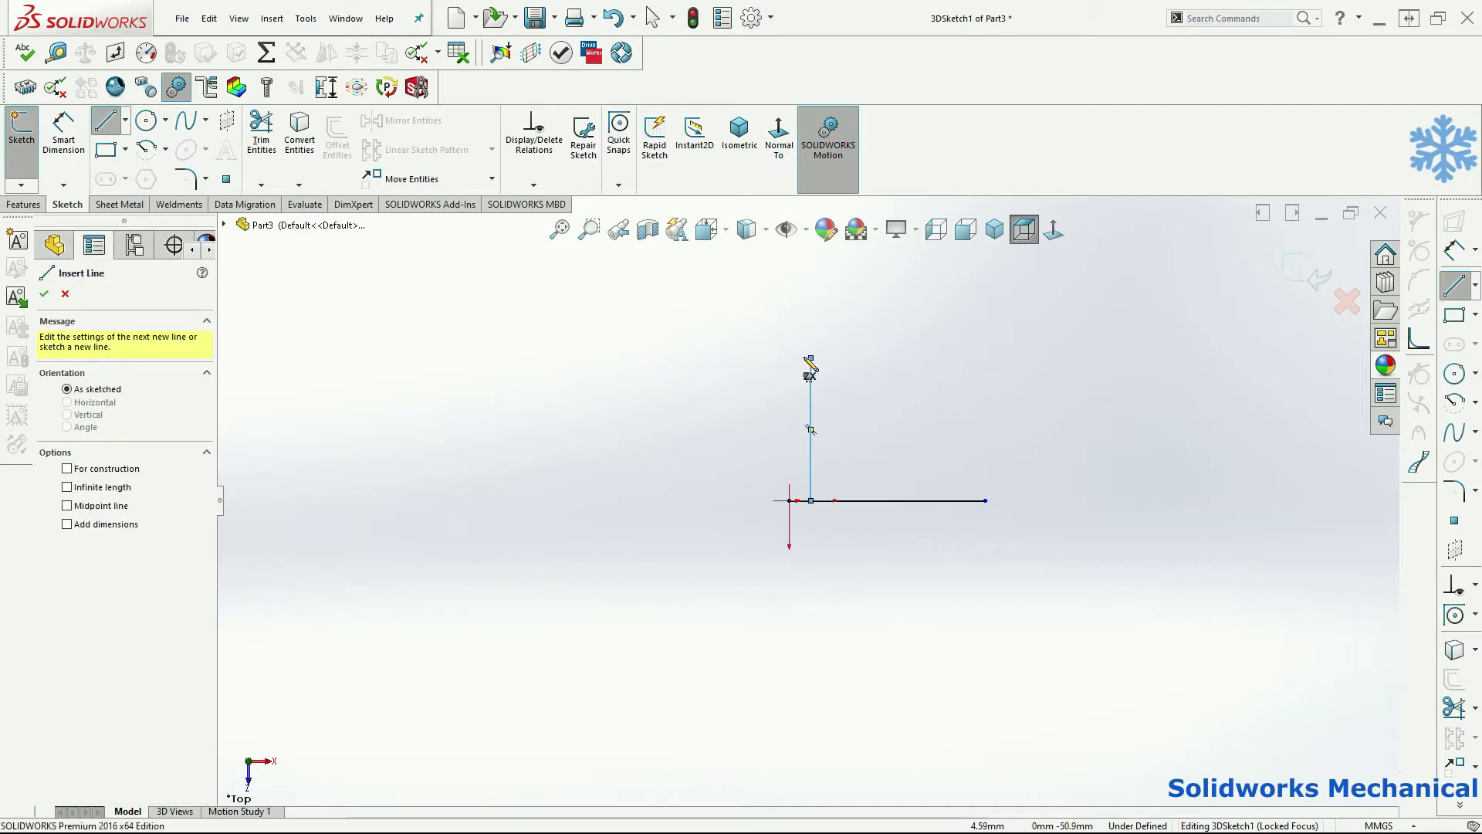
left_click(788, 358)
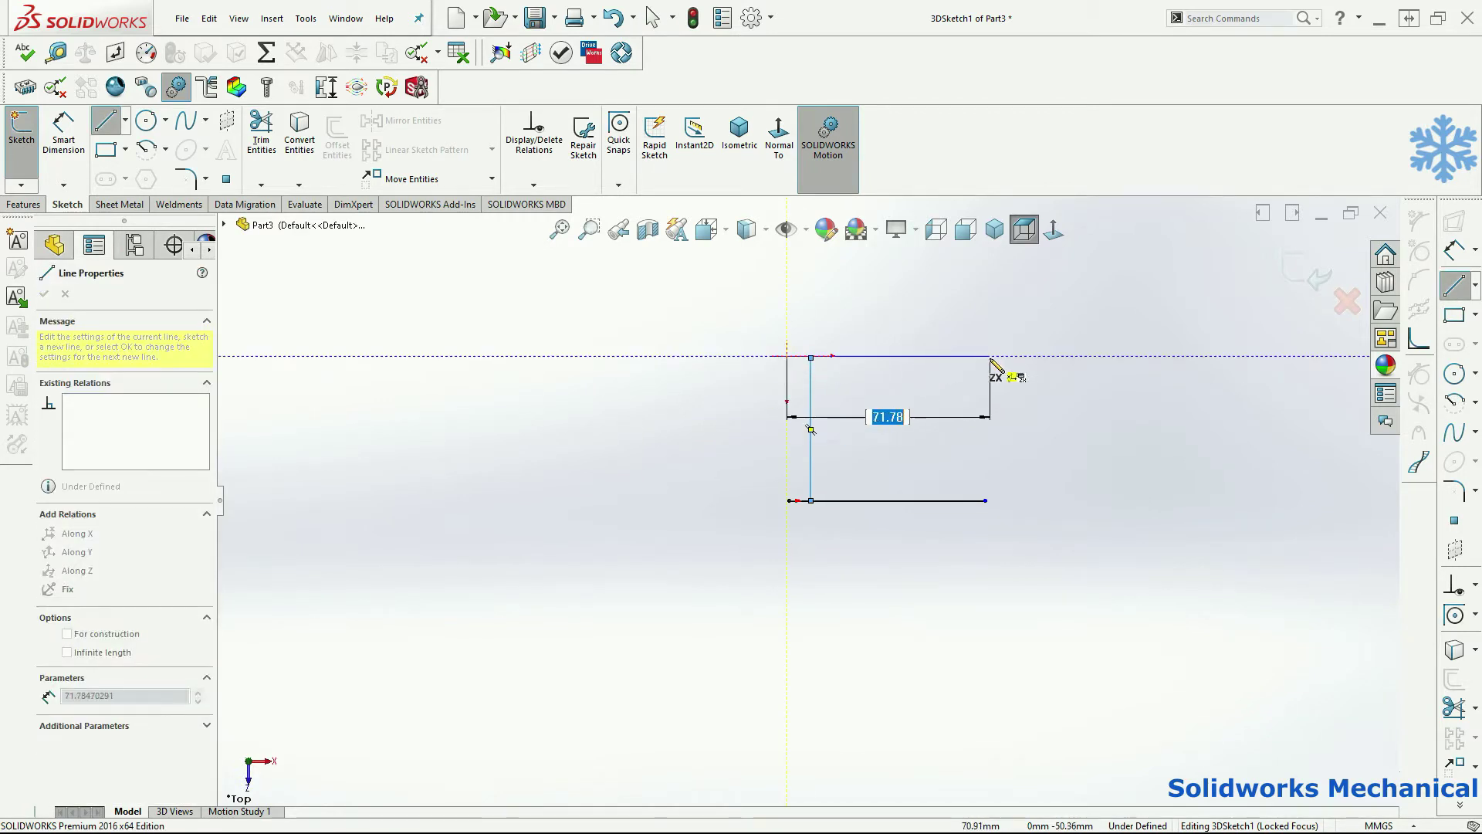
left_click(977, 357)
key("Escape")
key("Escape")
Sketch a second crossbar between the two rails near their ends away from the origin, and return to the isometric view.
key("l")
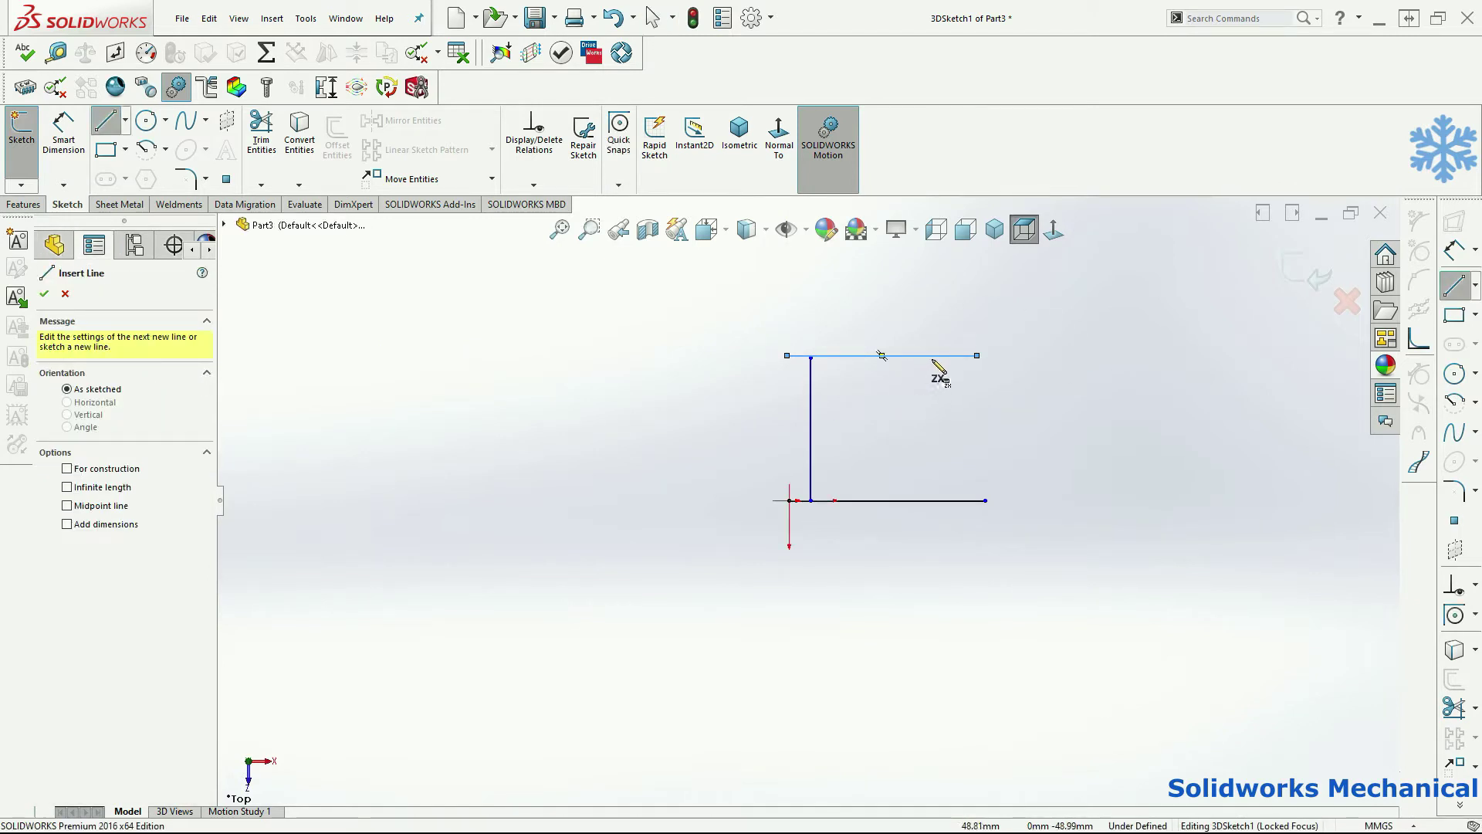
left_click(947, 356)
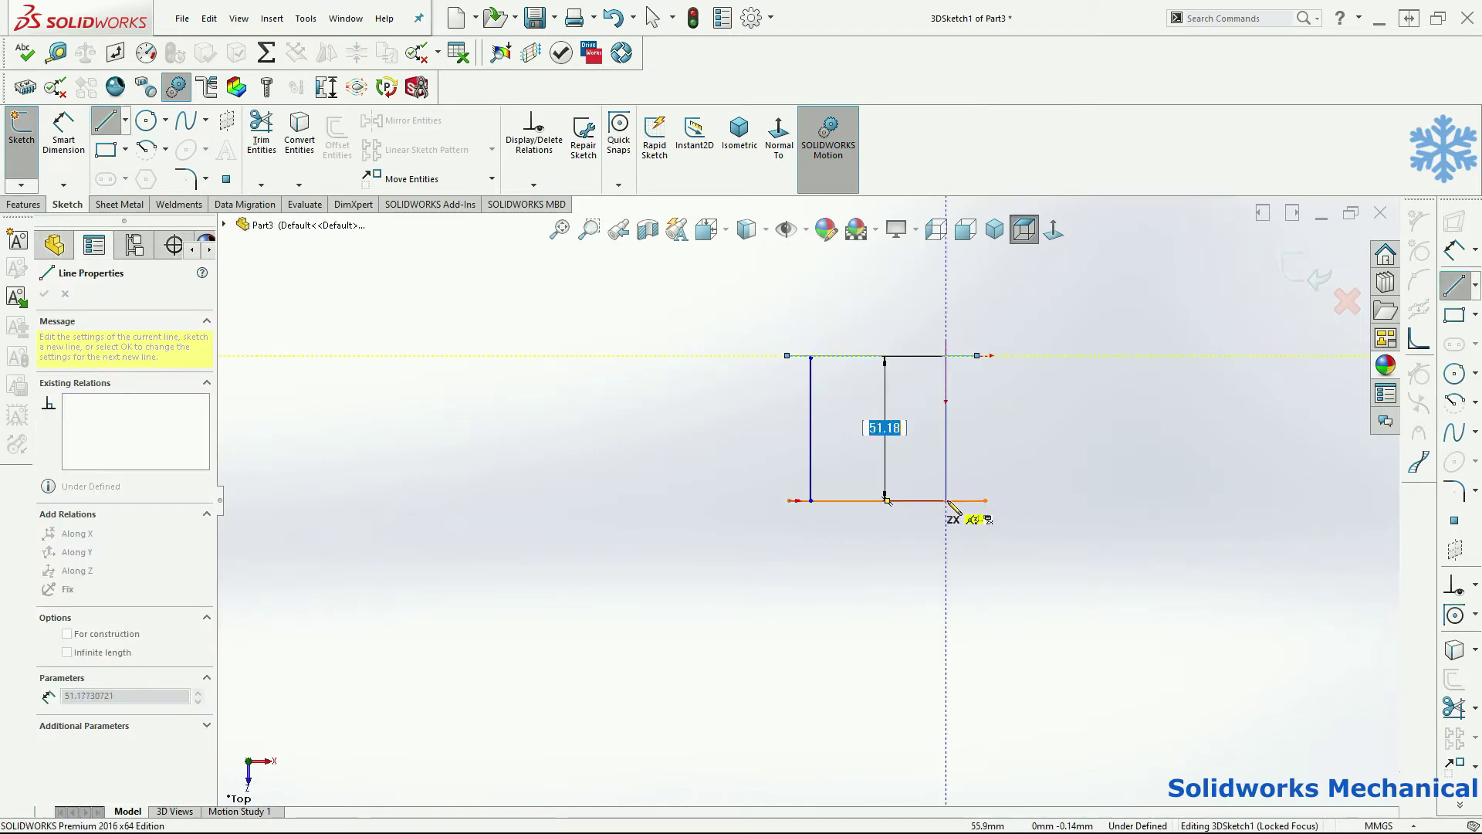
left_click(948, 501)
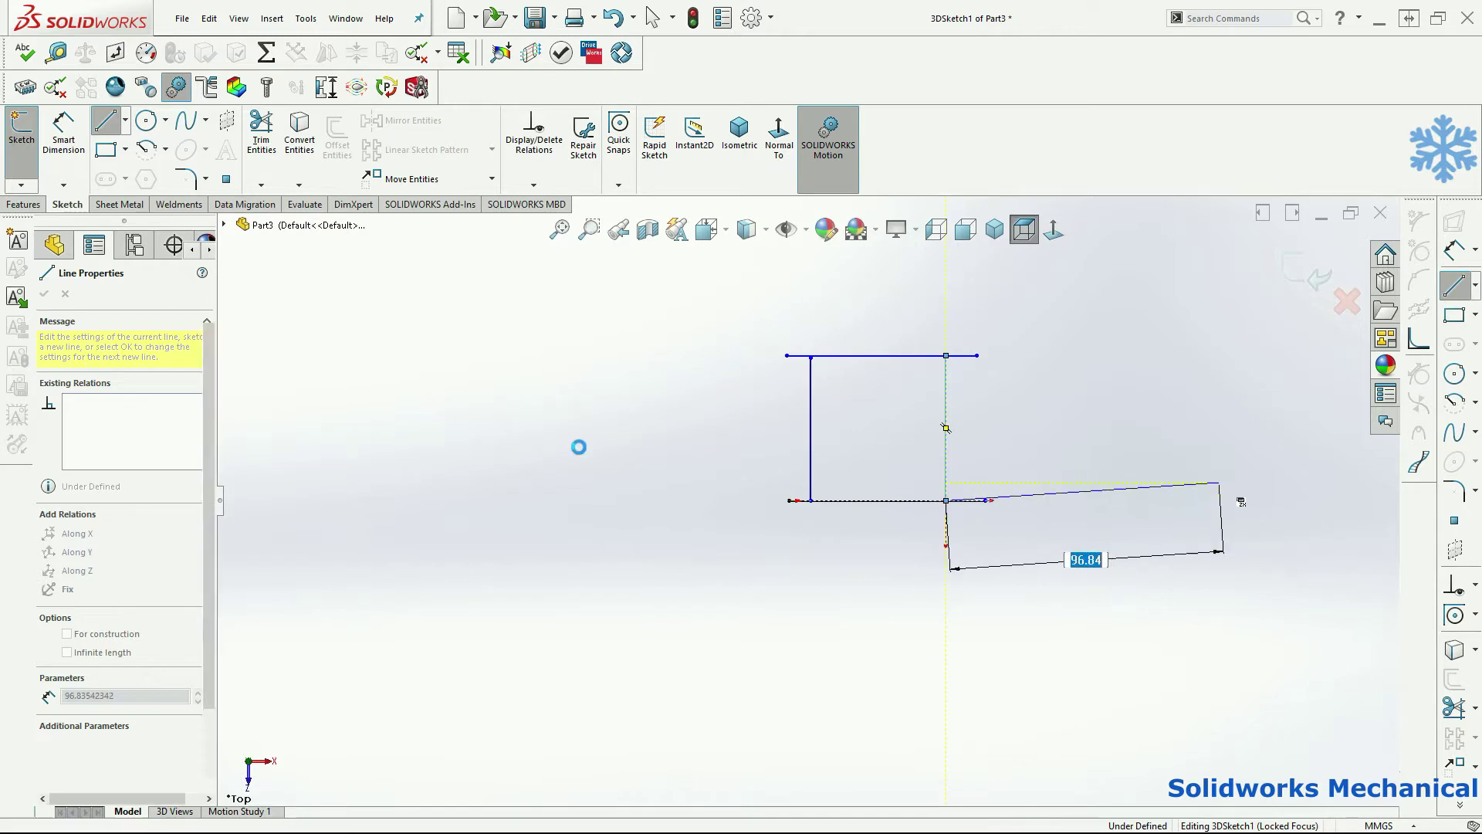
key("Escape")
left_click(995, 230)
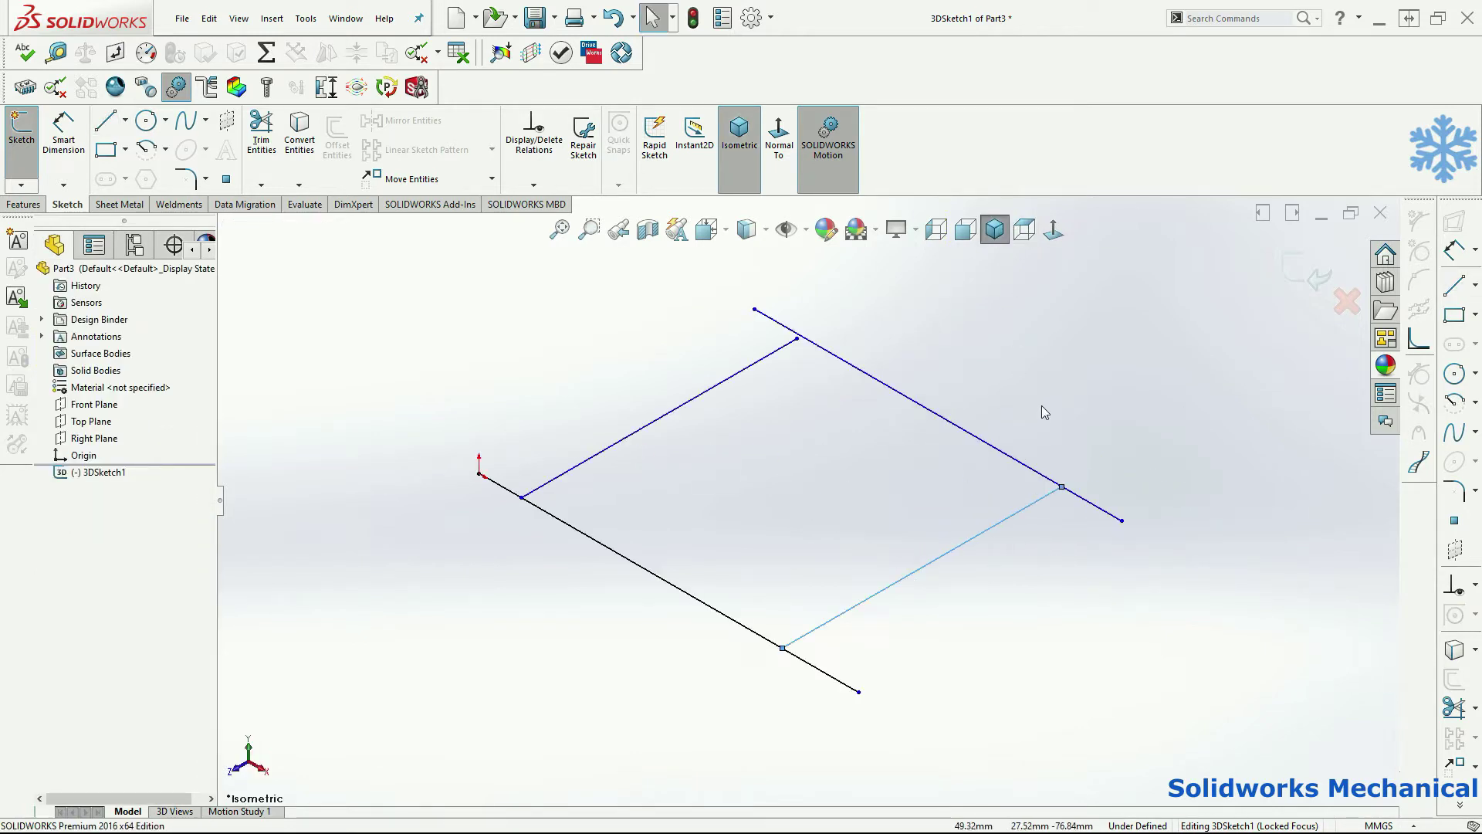
Draw two legs straight down, one from the origin about 18 mm long and one from the rear rail's end on the same side.
left_click(105, 120)
scroll(806, 501, "up", 3)
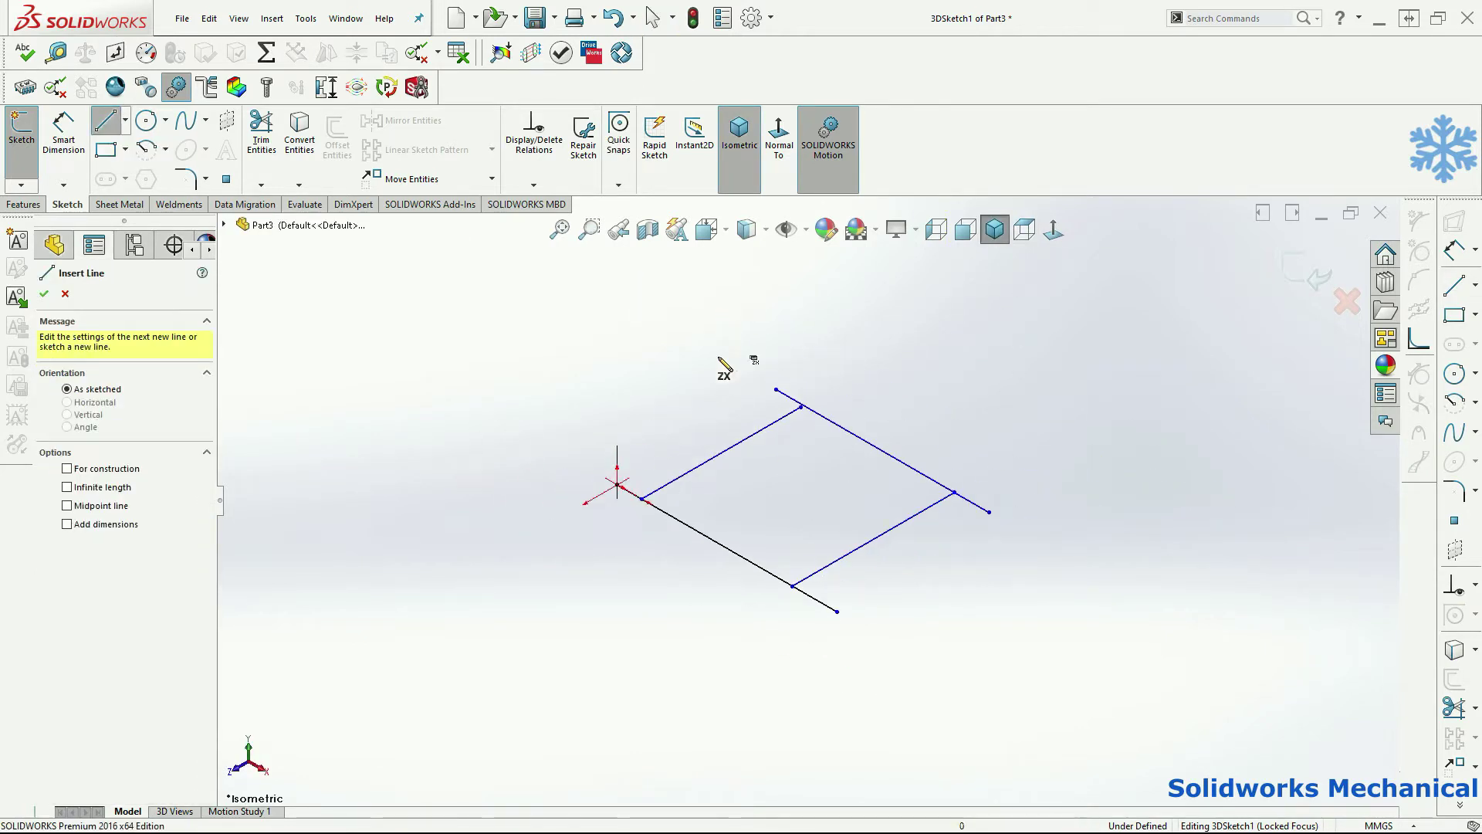
left_click(618, 485)
left_click(622, 544)
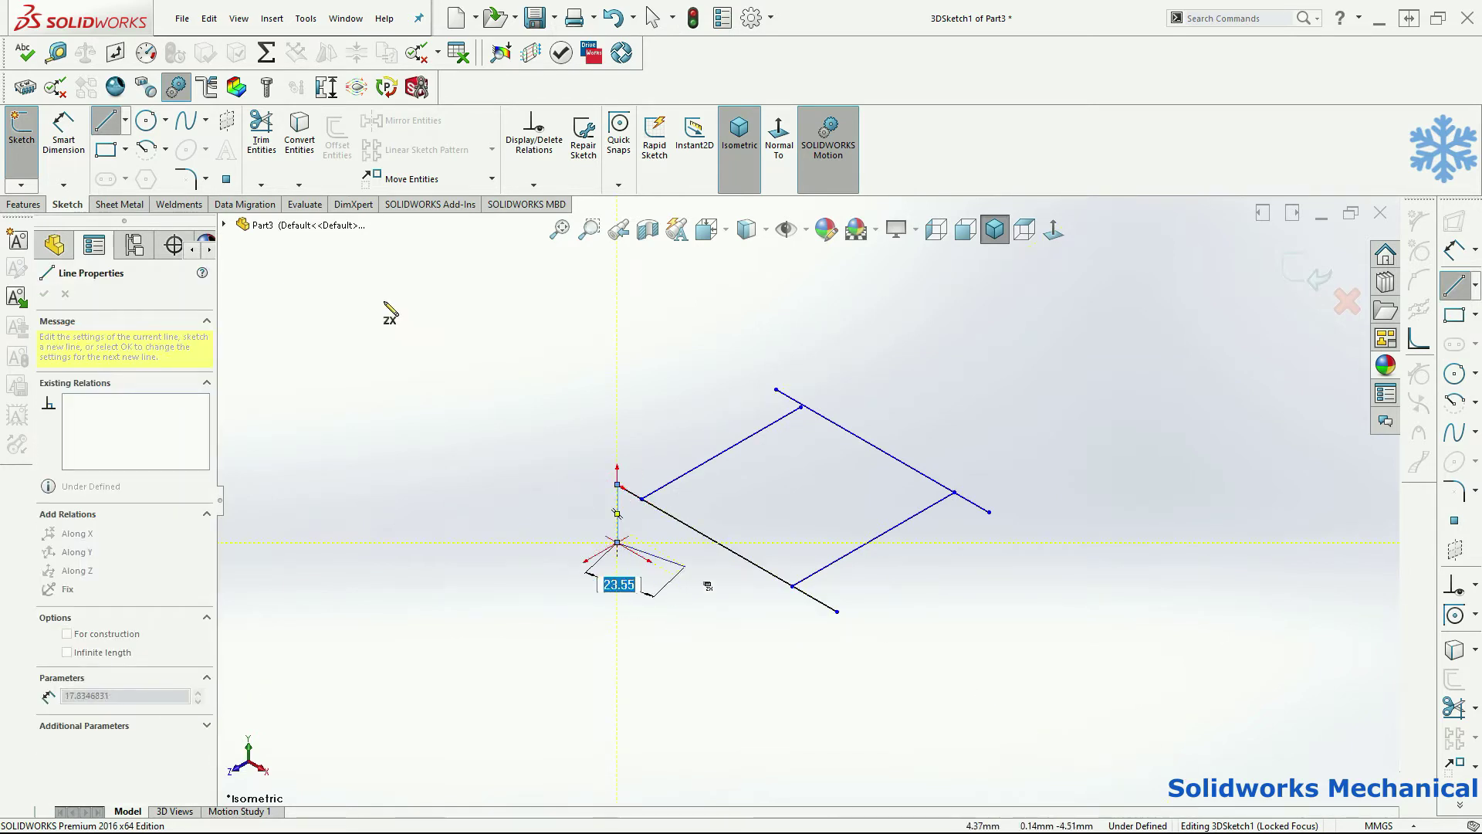
key("Escape")
key("Return")
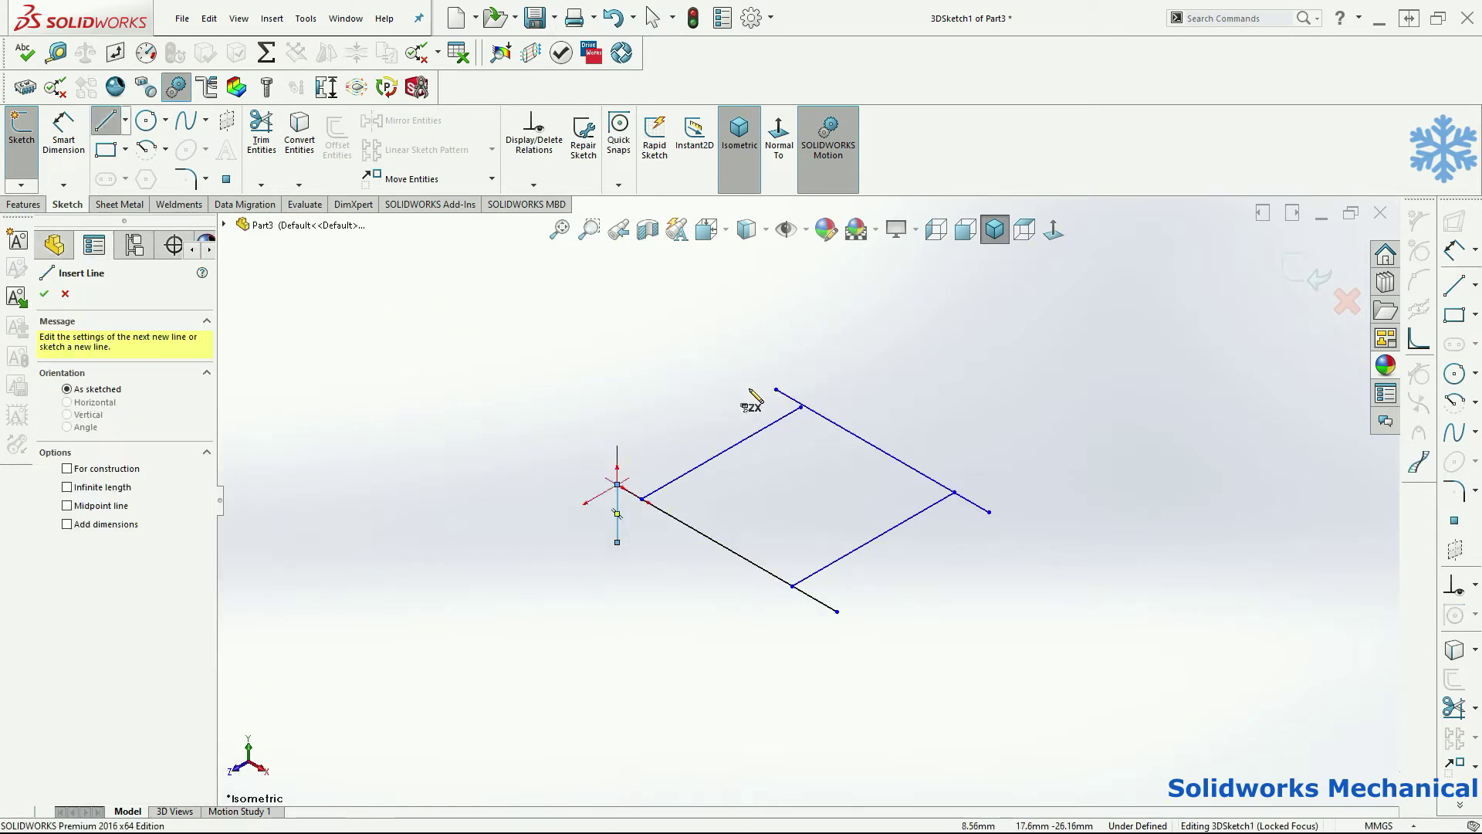
left_click(775, 390)
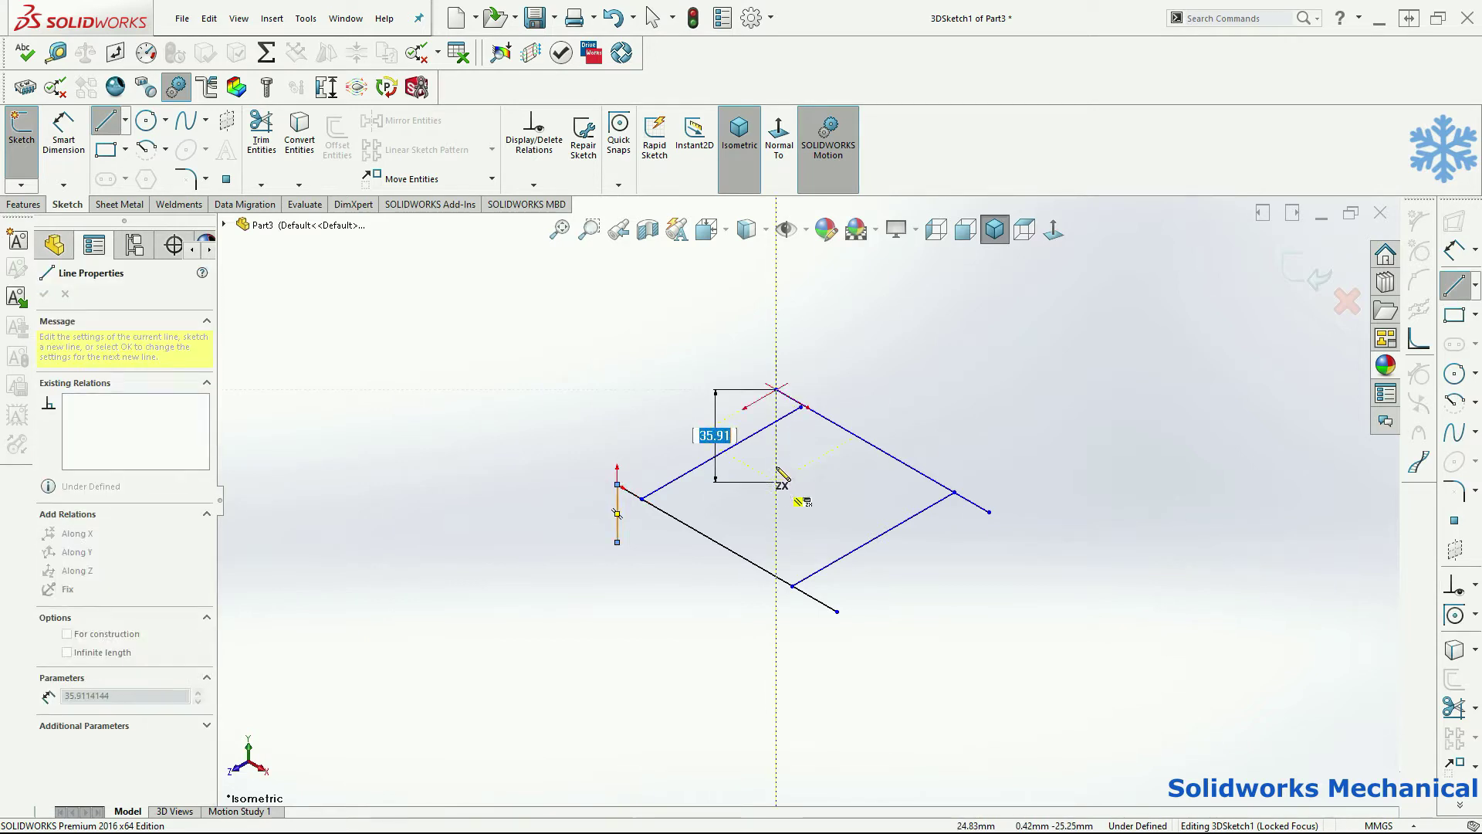
left_click(776, 450)
key("Escape")
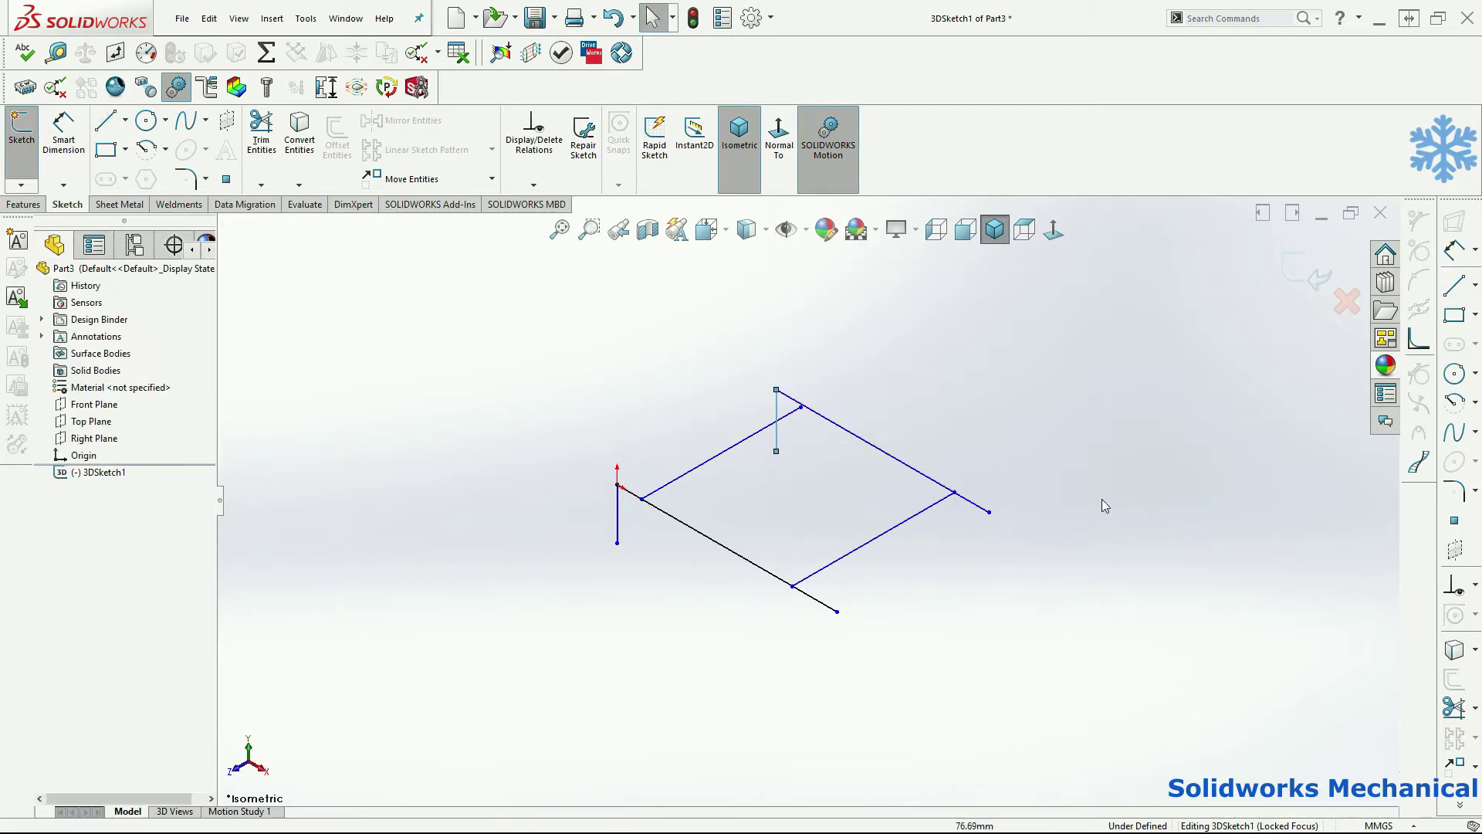
Draw two more legs straight down from the far ends of the rear and front rails.
key("Return")
left_click(988, 511)
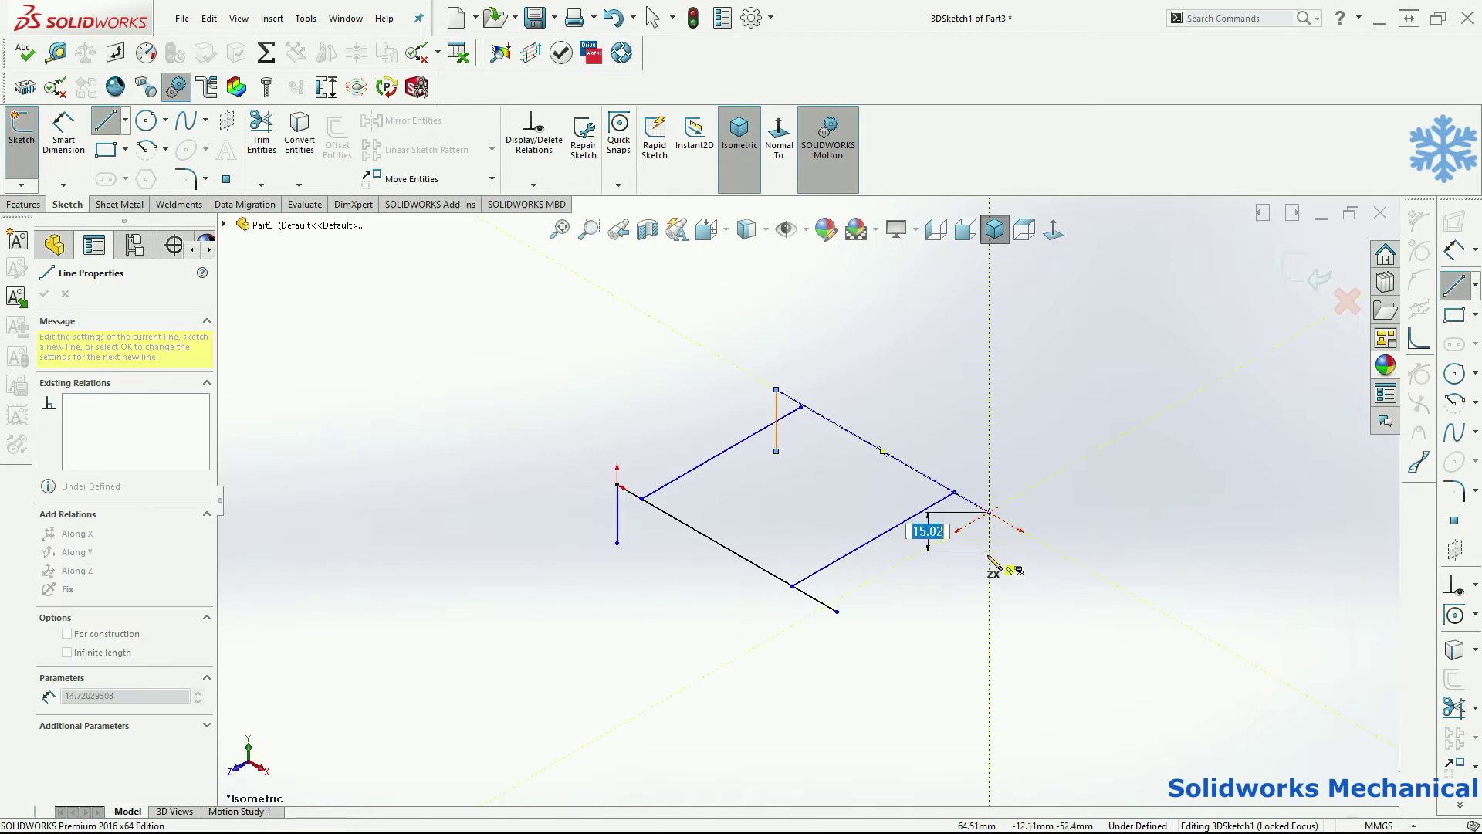
left_click(989, 556)
key("Escape")
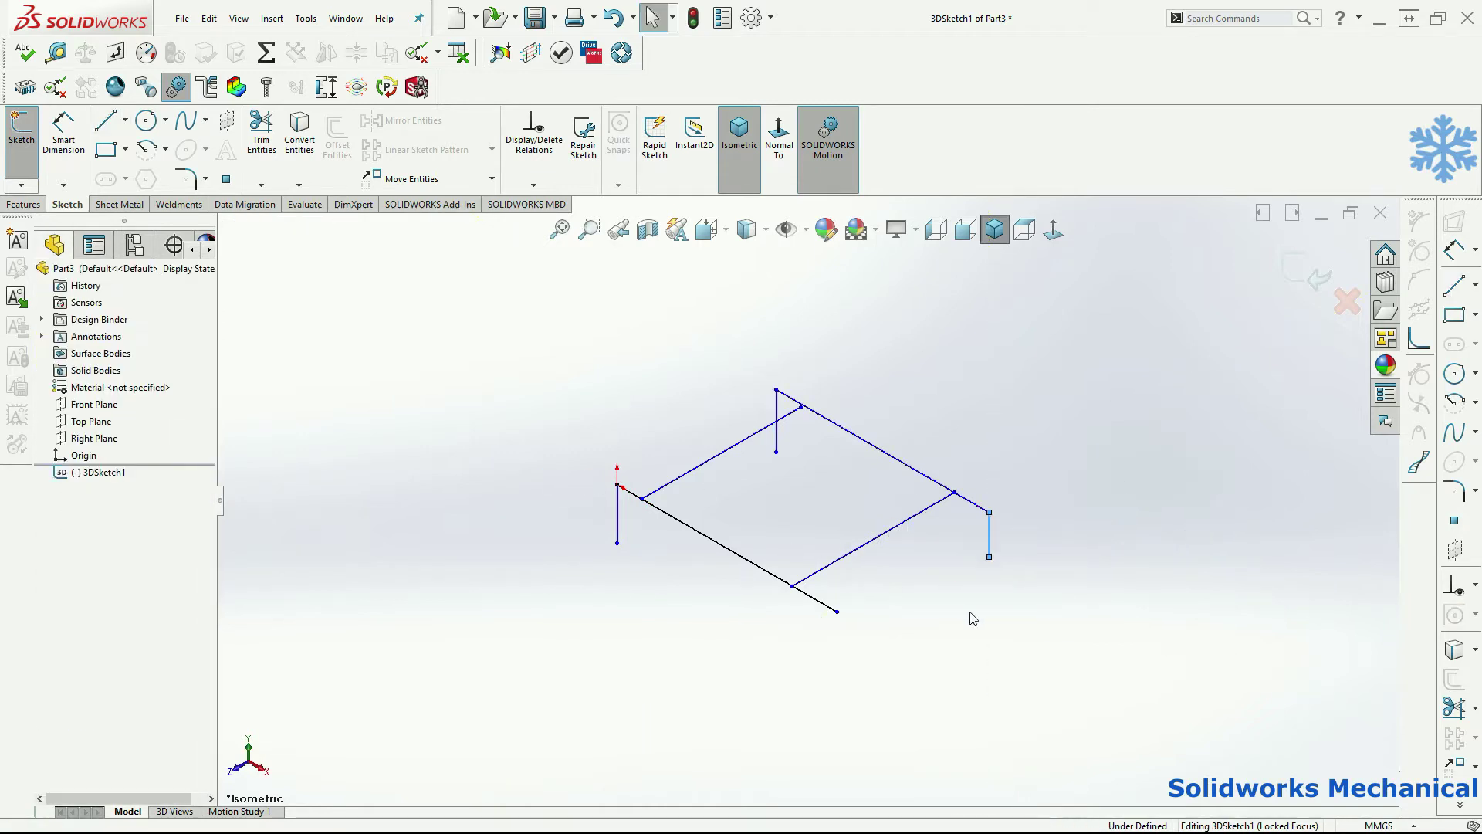
key("Return")
left_click(837, 611)
left_click(837, 660)
key("Escape")
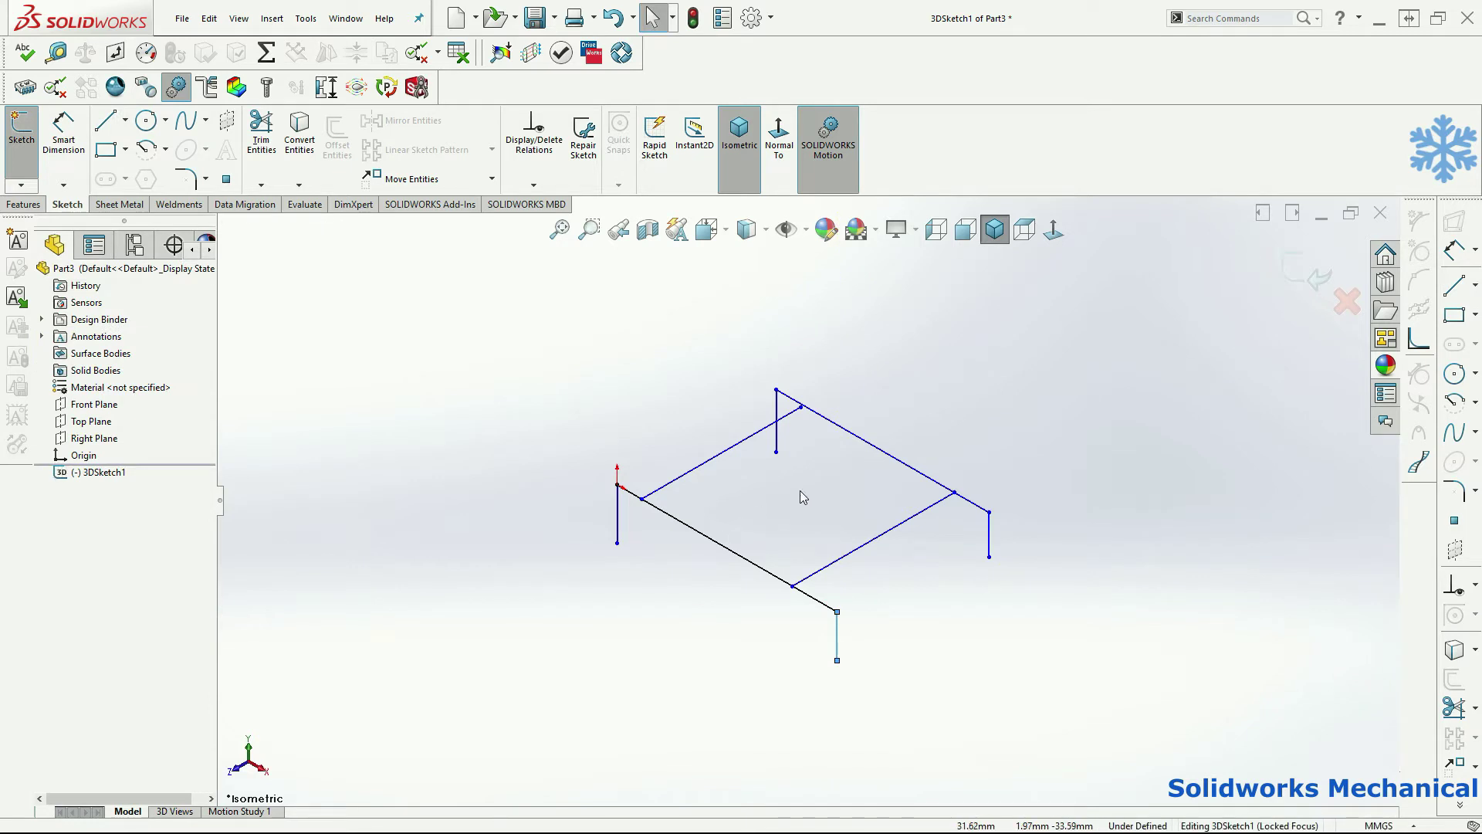
Make the rear endpoint of the crossbar nearest the origin coincident with the rear rail.
left_click(800, 407)
left_click(843, 433, "ctrl")
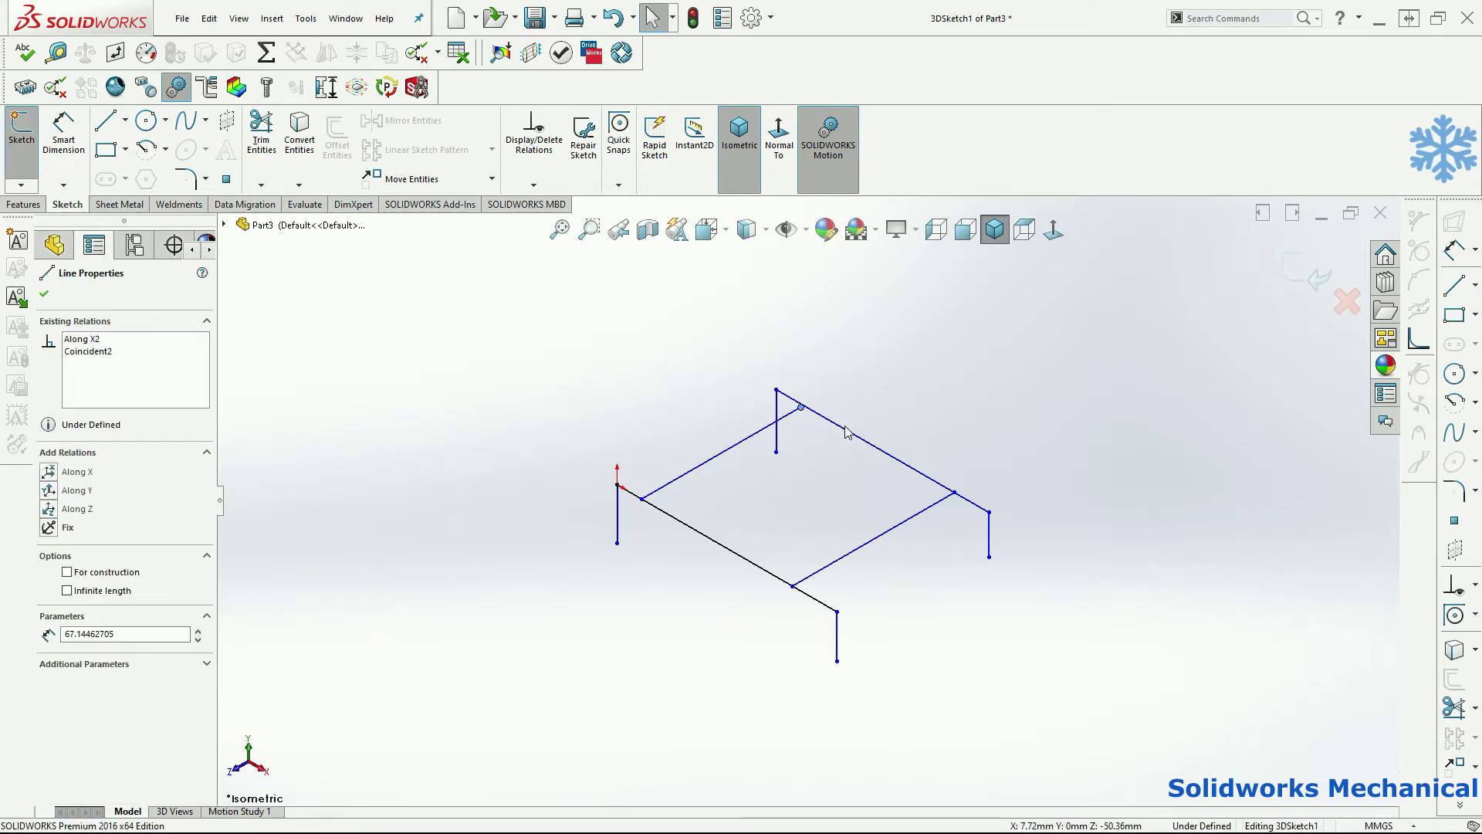
left_click(48, 577)
left_click(985, 492)
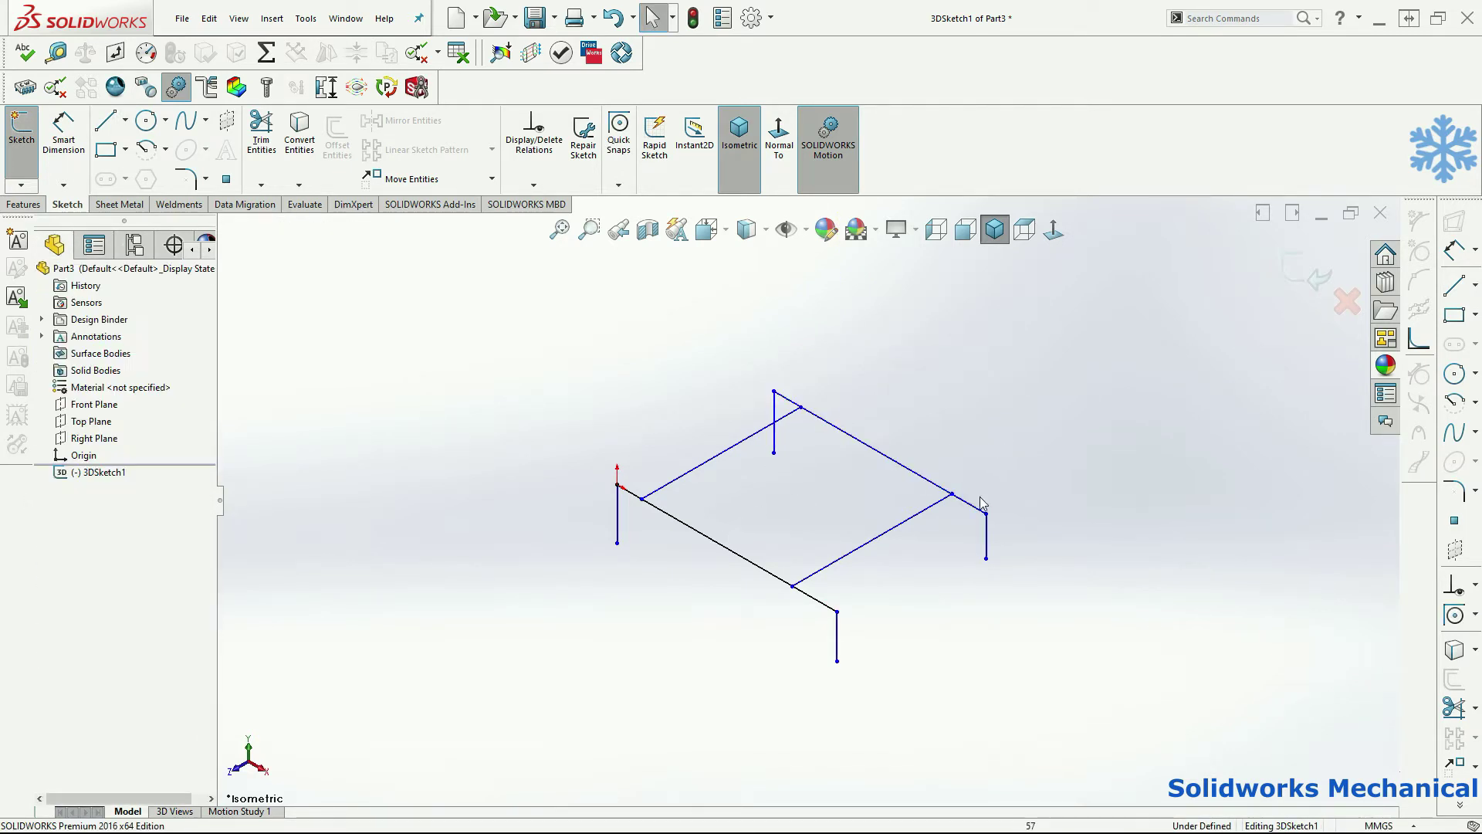
Dimension the distance between the two rails as 500 mm and add a length dimension to the crossbar farther from the origin.
key("d")
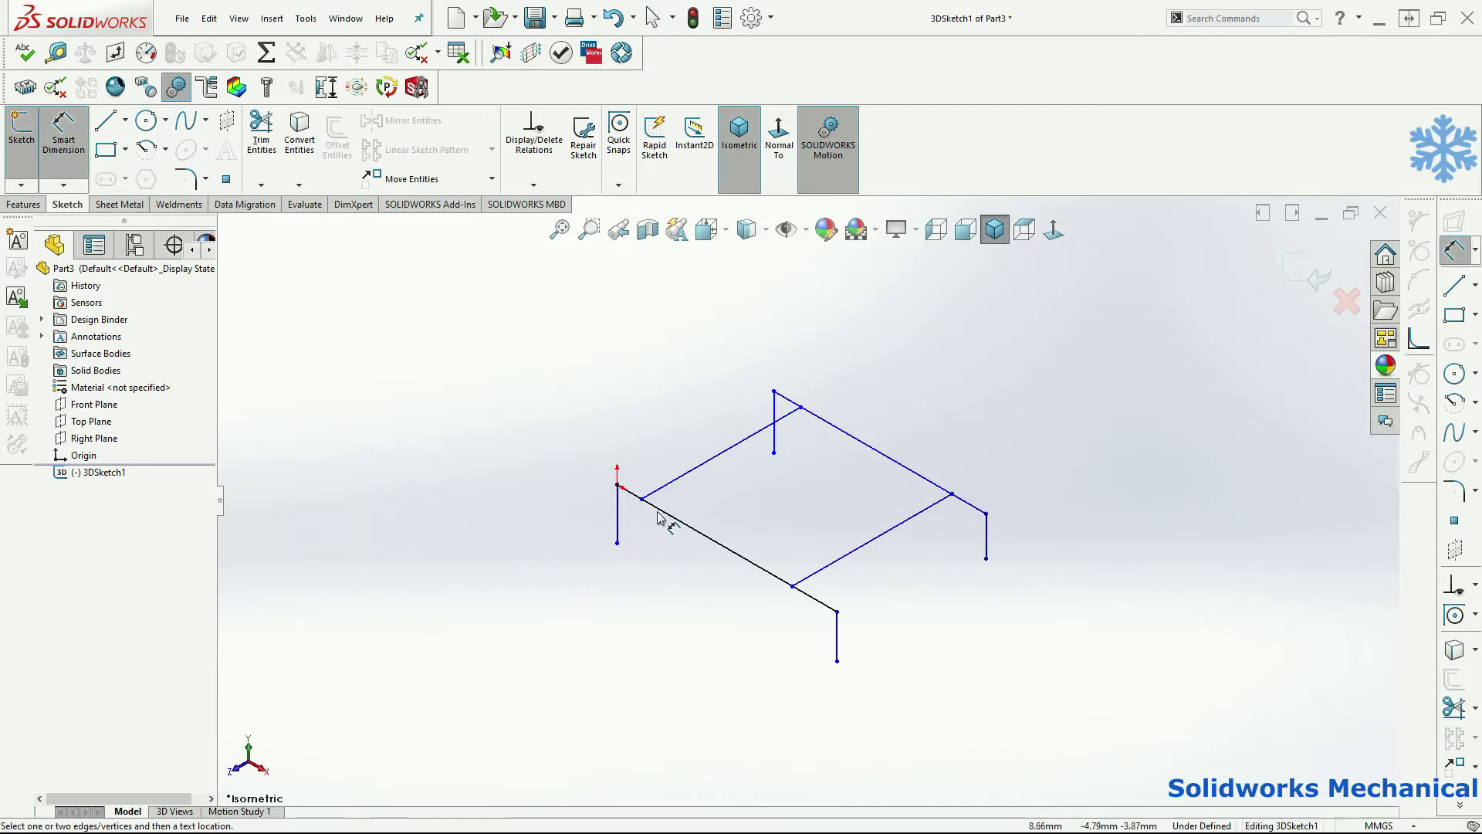
left_click(726, 552)
left_click(865, 443)
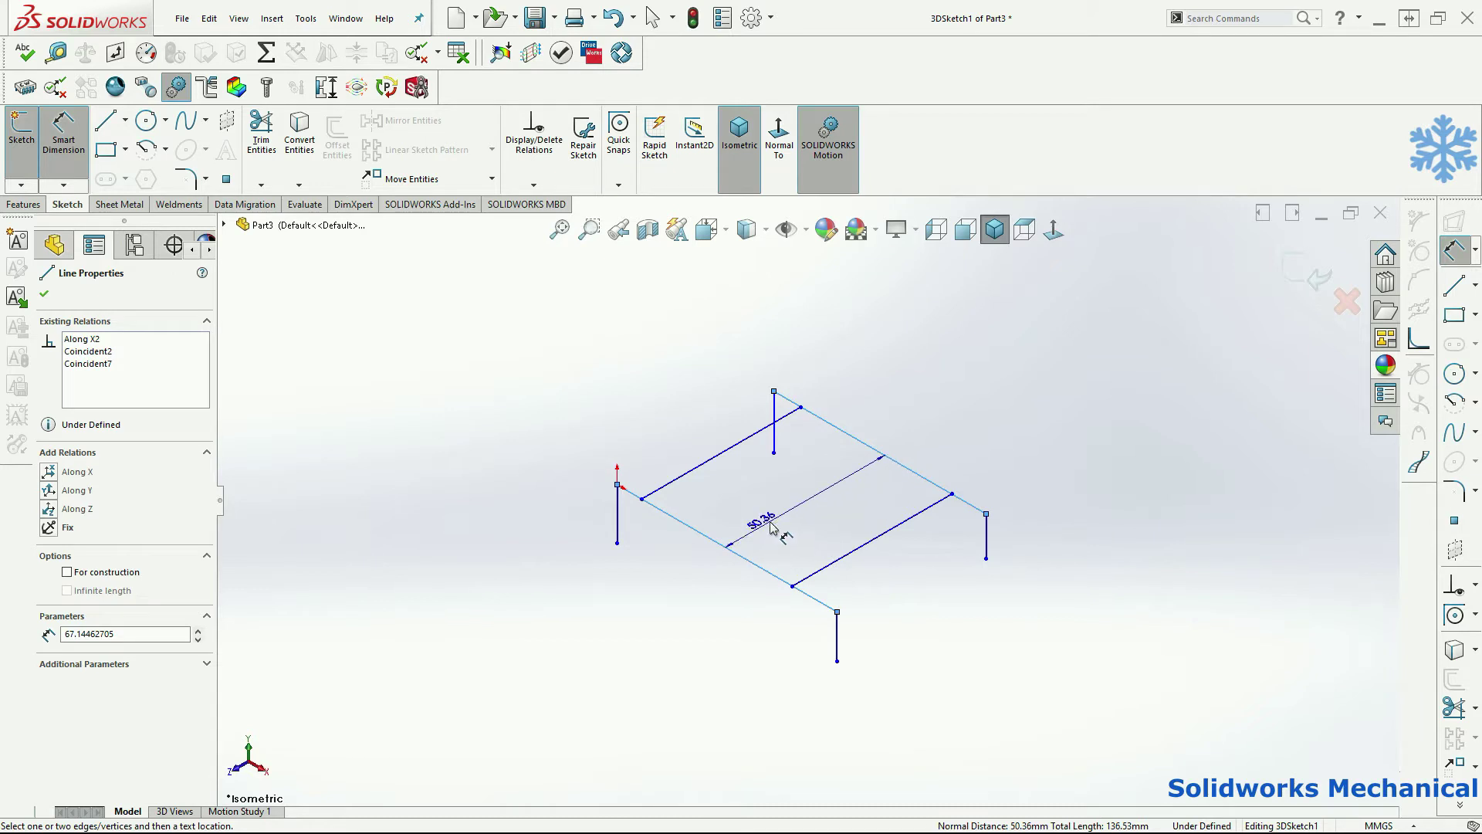
left_click(769, 527)
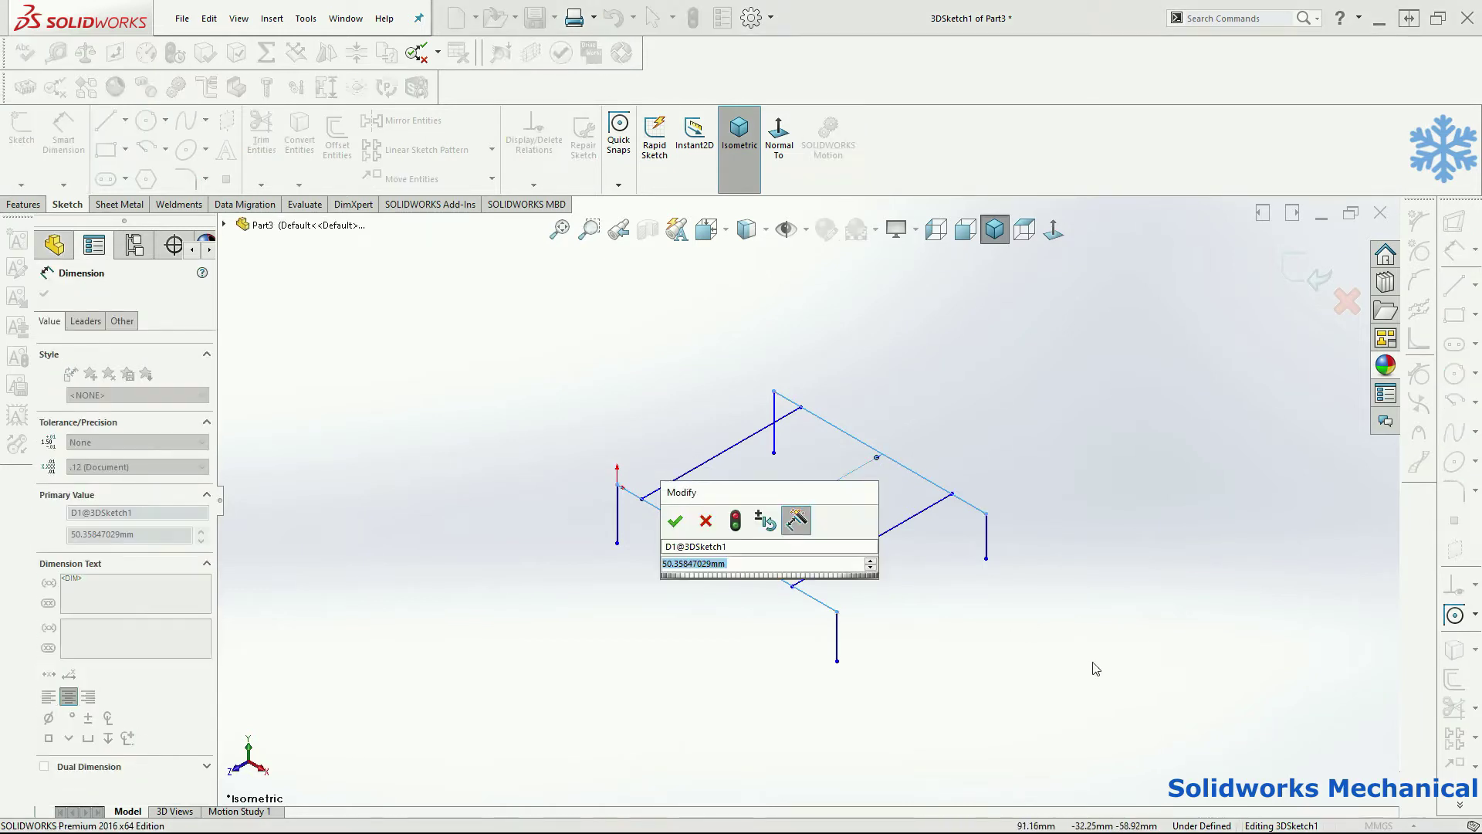
type("500")
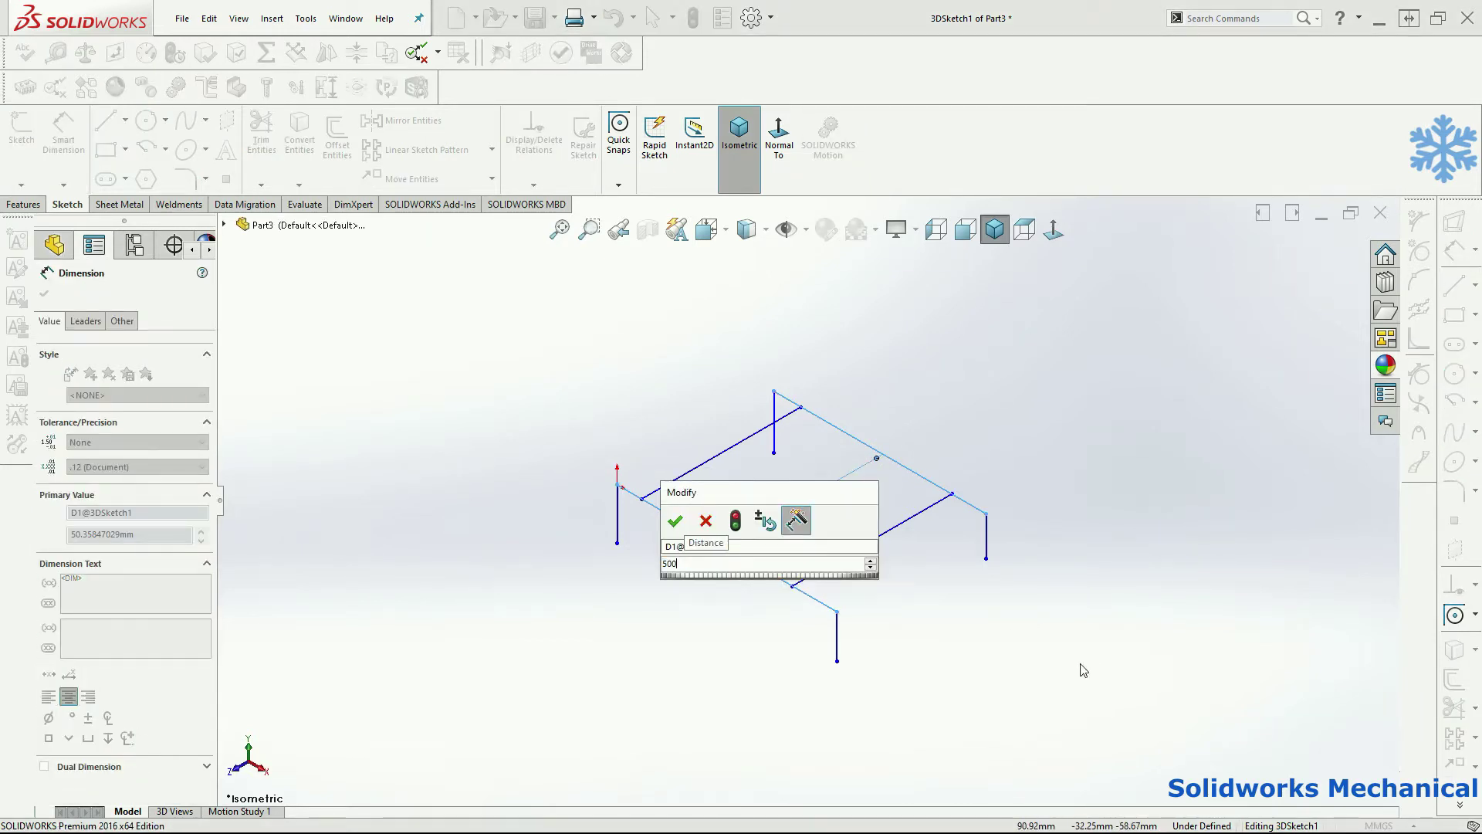
key("Return")
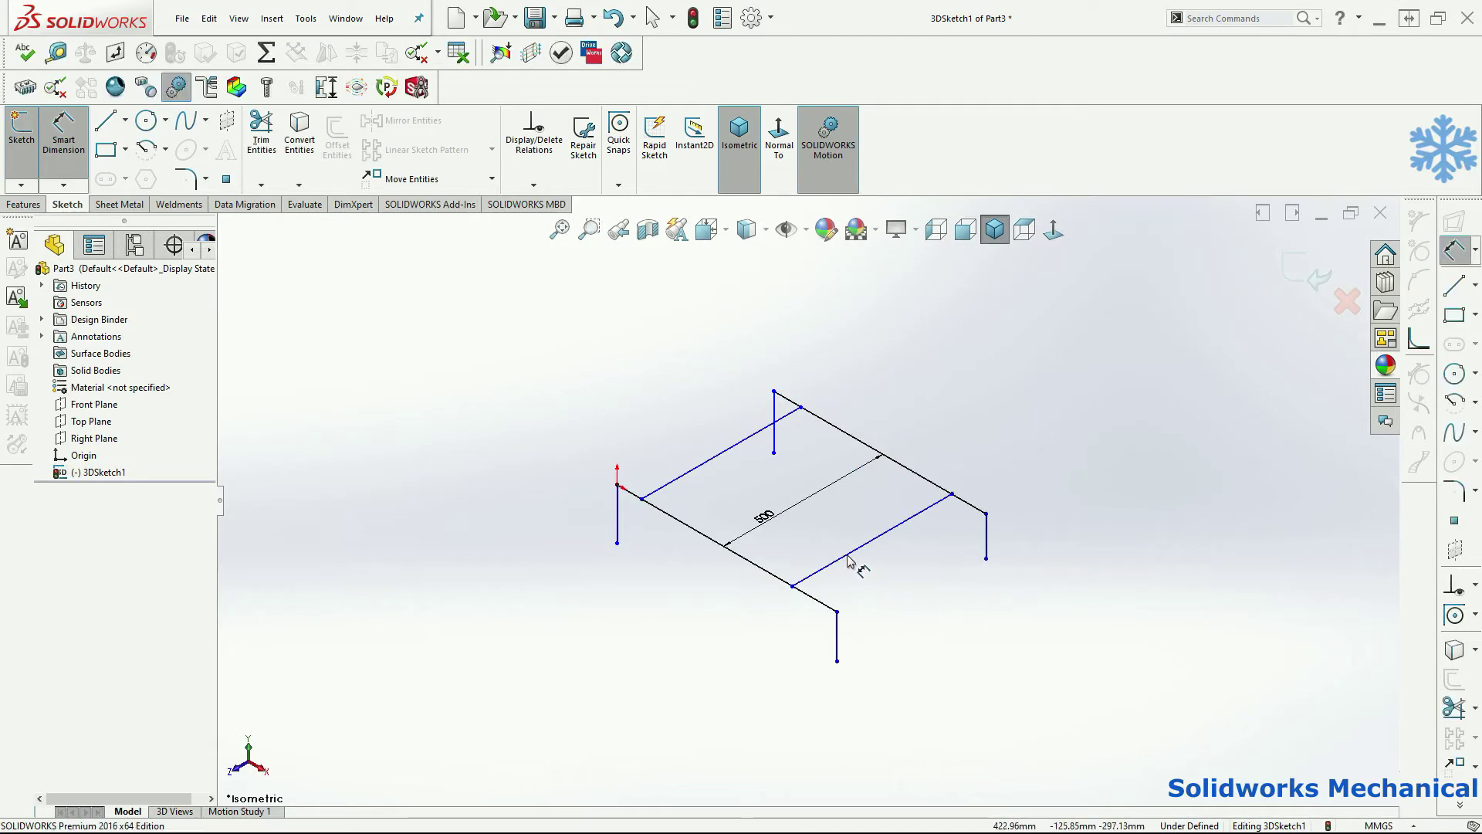
left_click(849, 555)
left_click(909, 578)
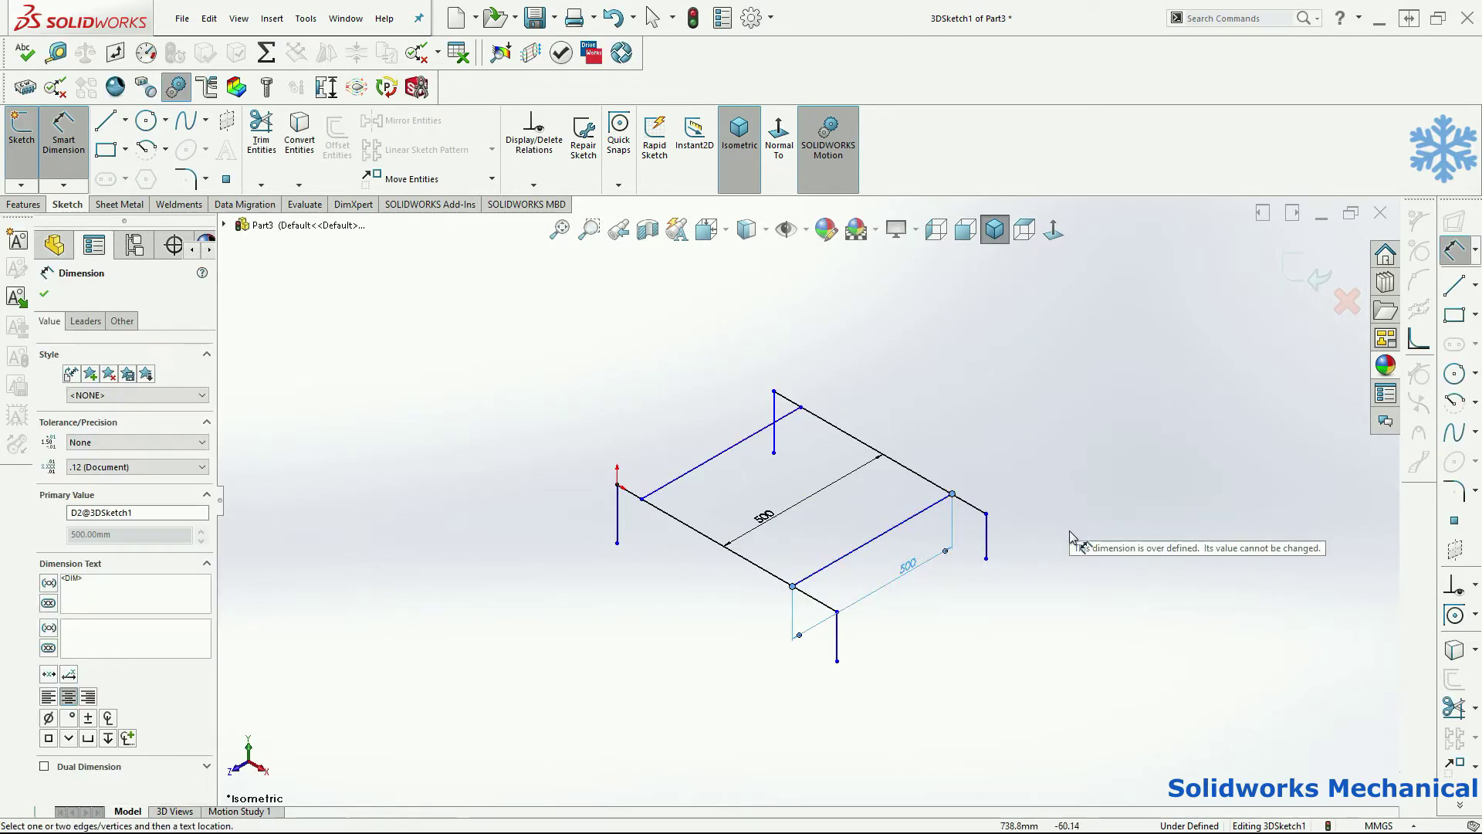
Dimension the distance from the origin to the nearest crossbar as 100 mm.
left_click(641, 498)
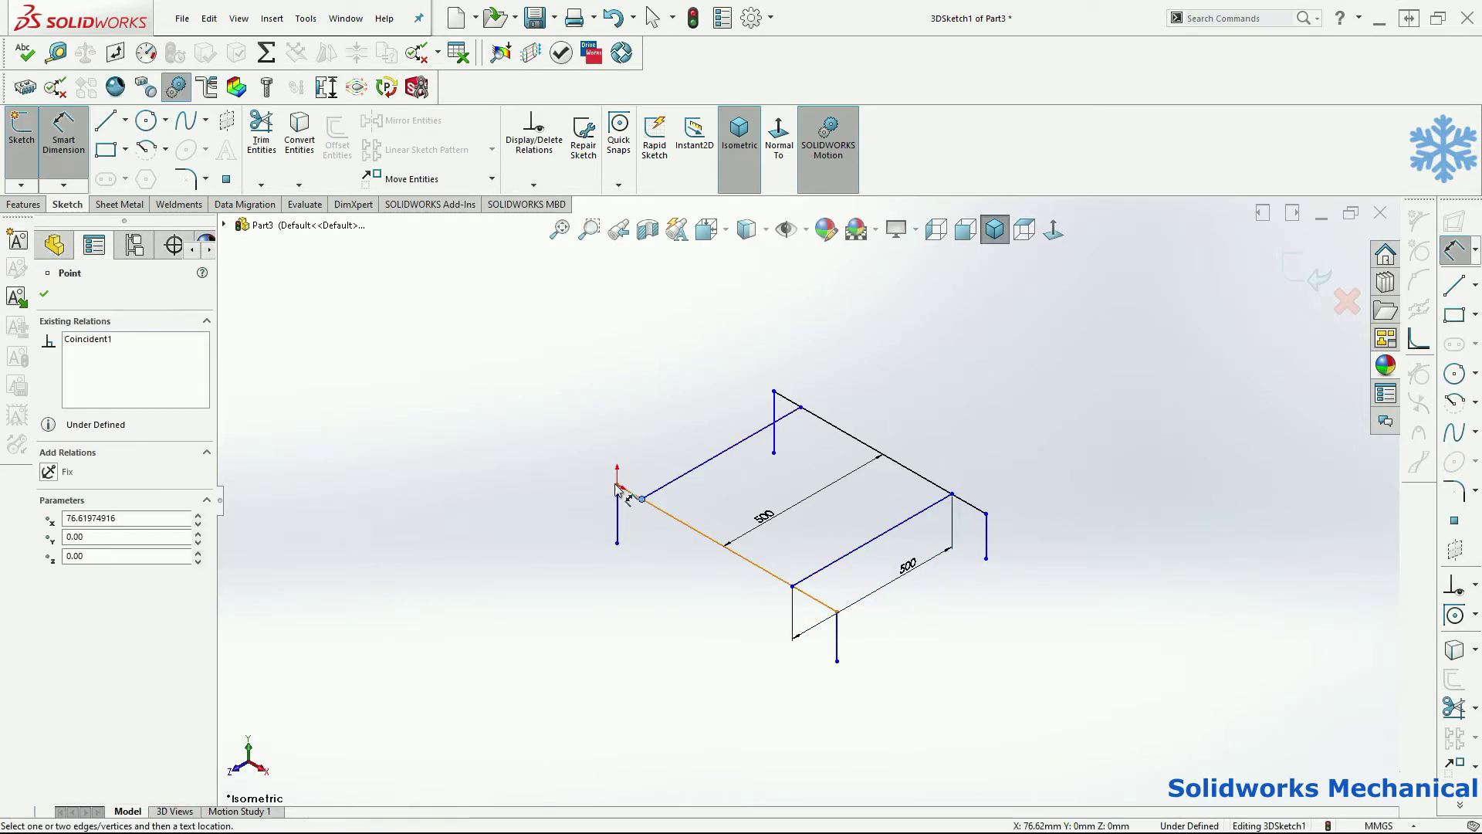
left_click(617, 485)
left_click(670, 419)
type("100")
key("Return")
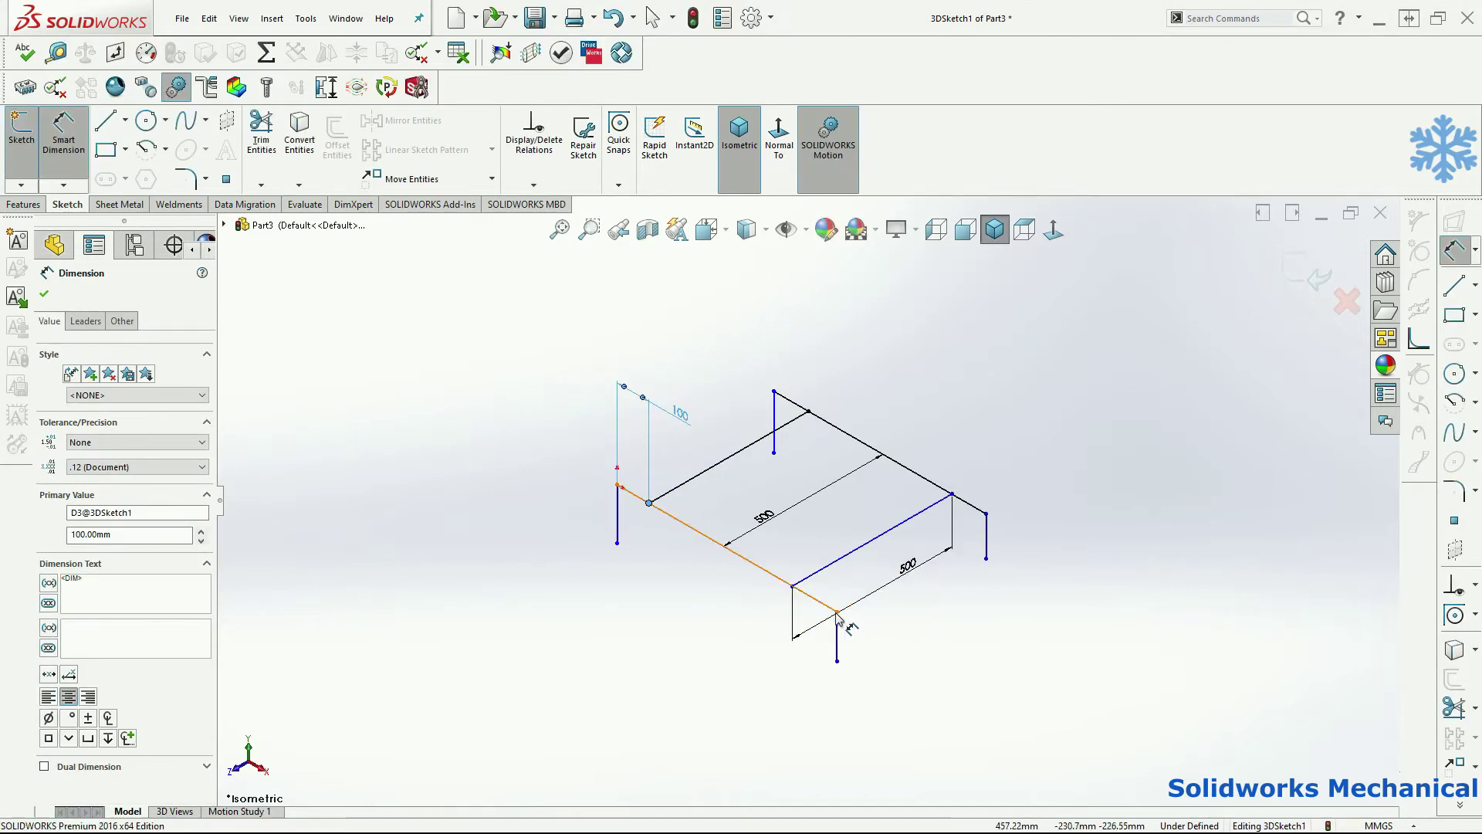
Dimension the distance from the front rail's far end to the second crossbar as 100 mm.
left_click(837, 612)
left_click(792, 586)
left_click(782, 665)
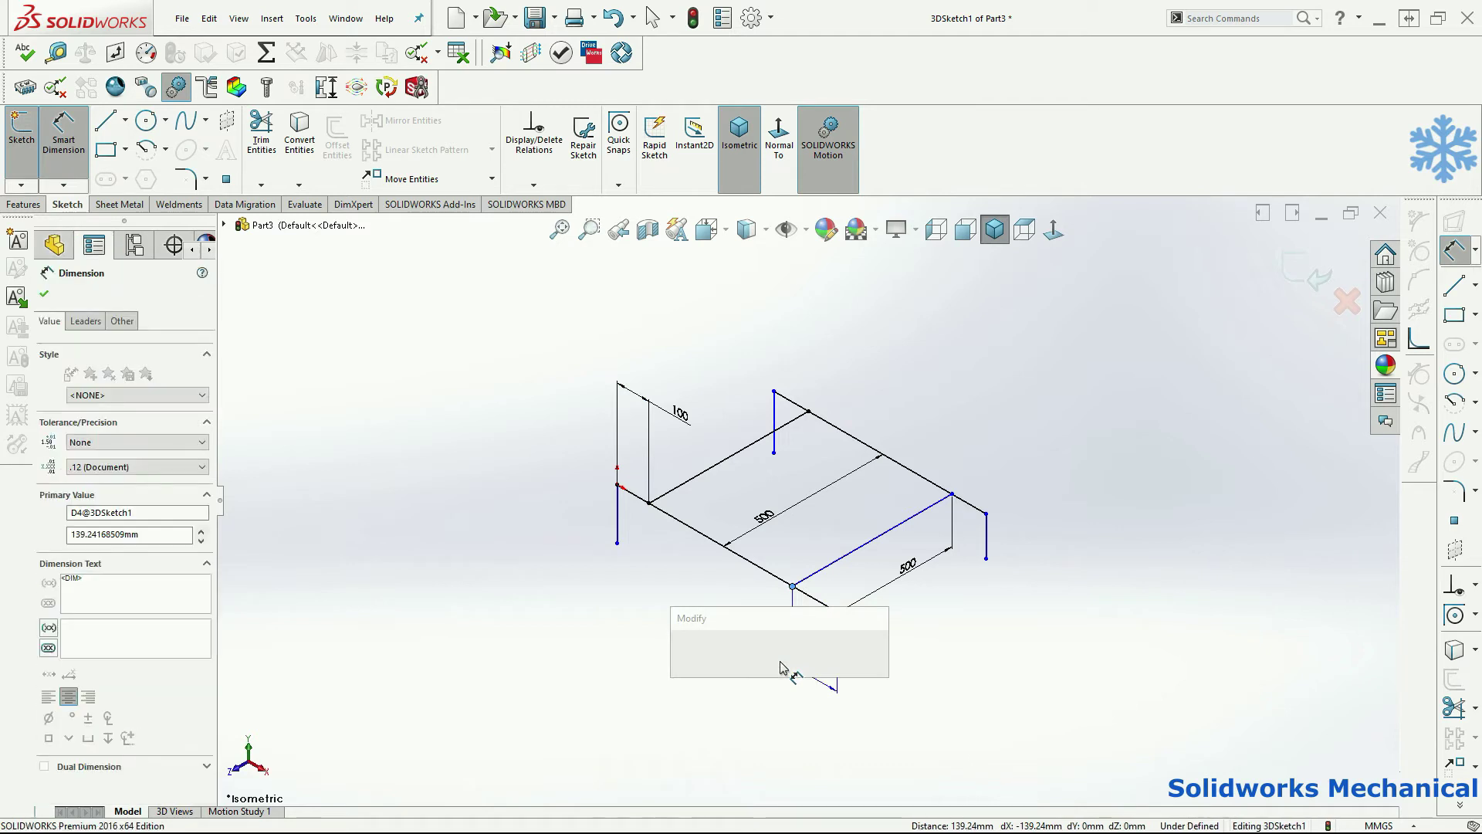
type("100")
key("Return")
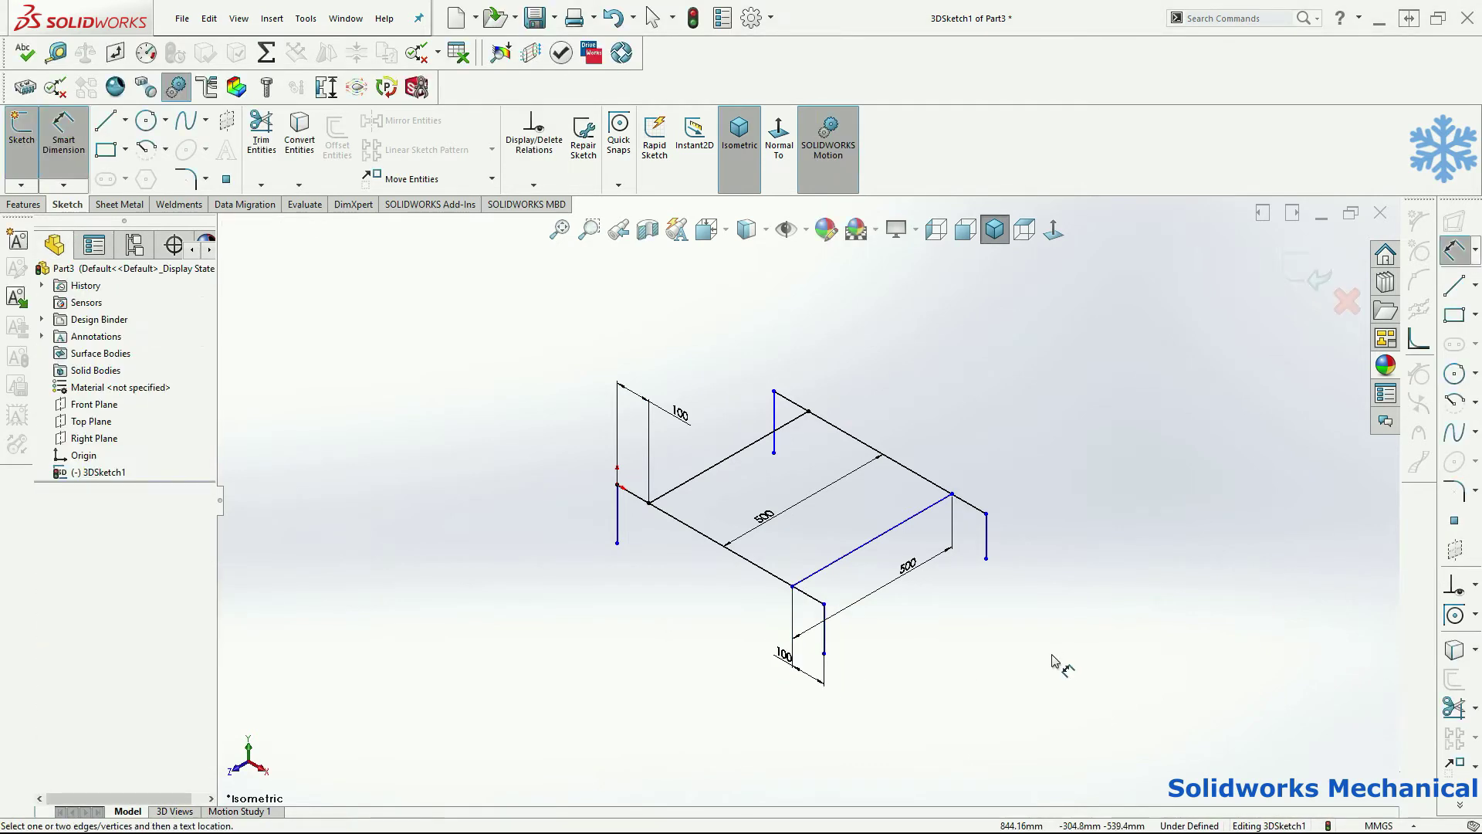
Dimension the overall length of the front rail as 750 mm.
left_click(739, 553)
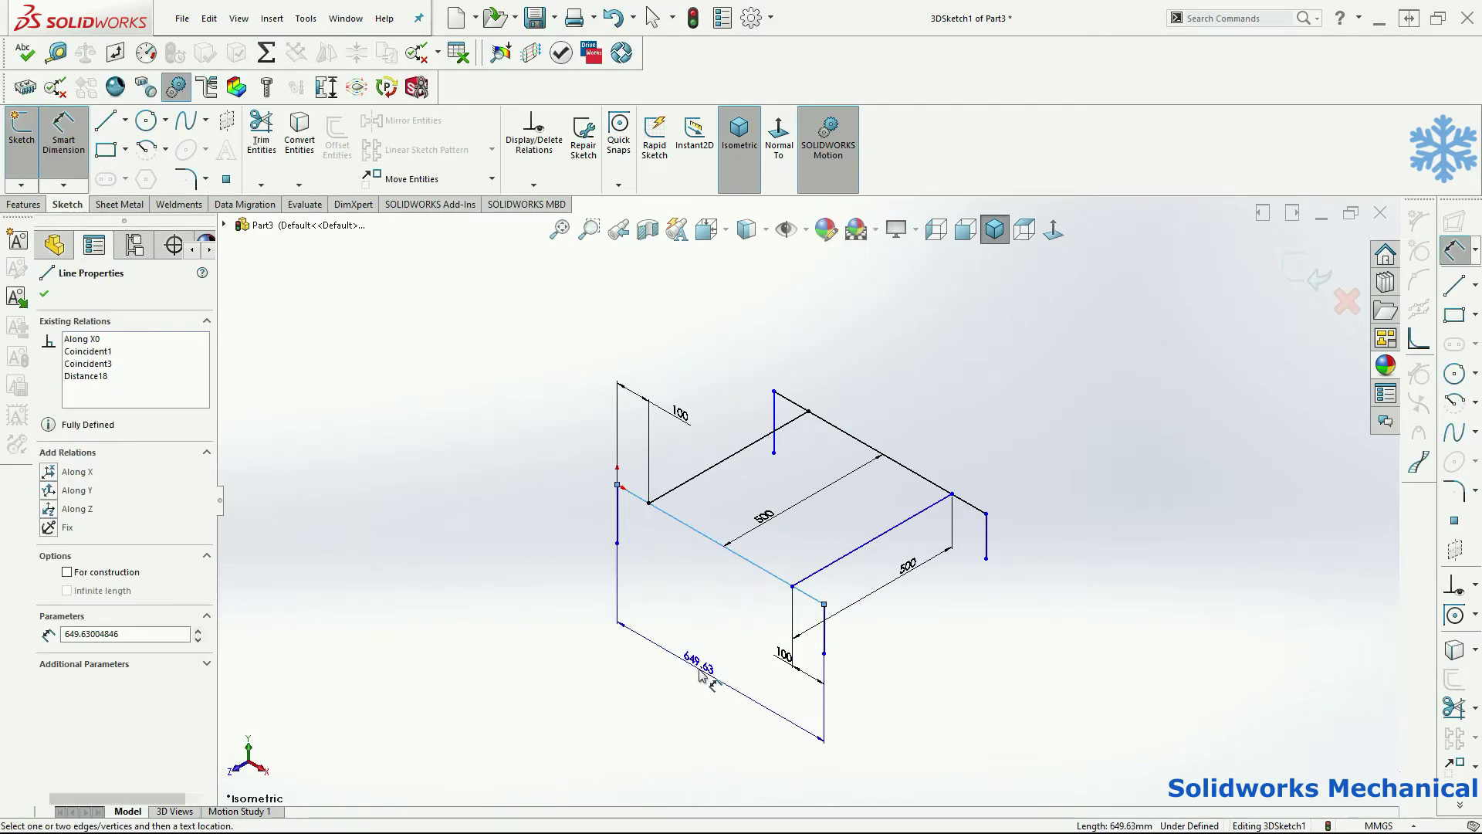
left_click(699, 676)
type("750")
key("Return")
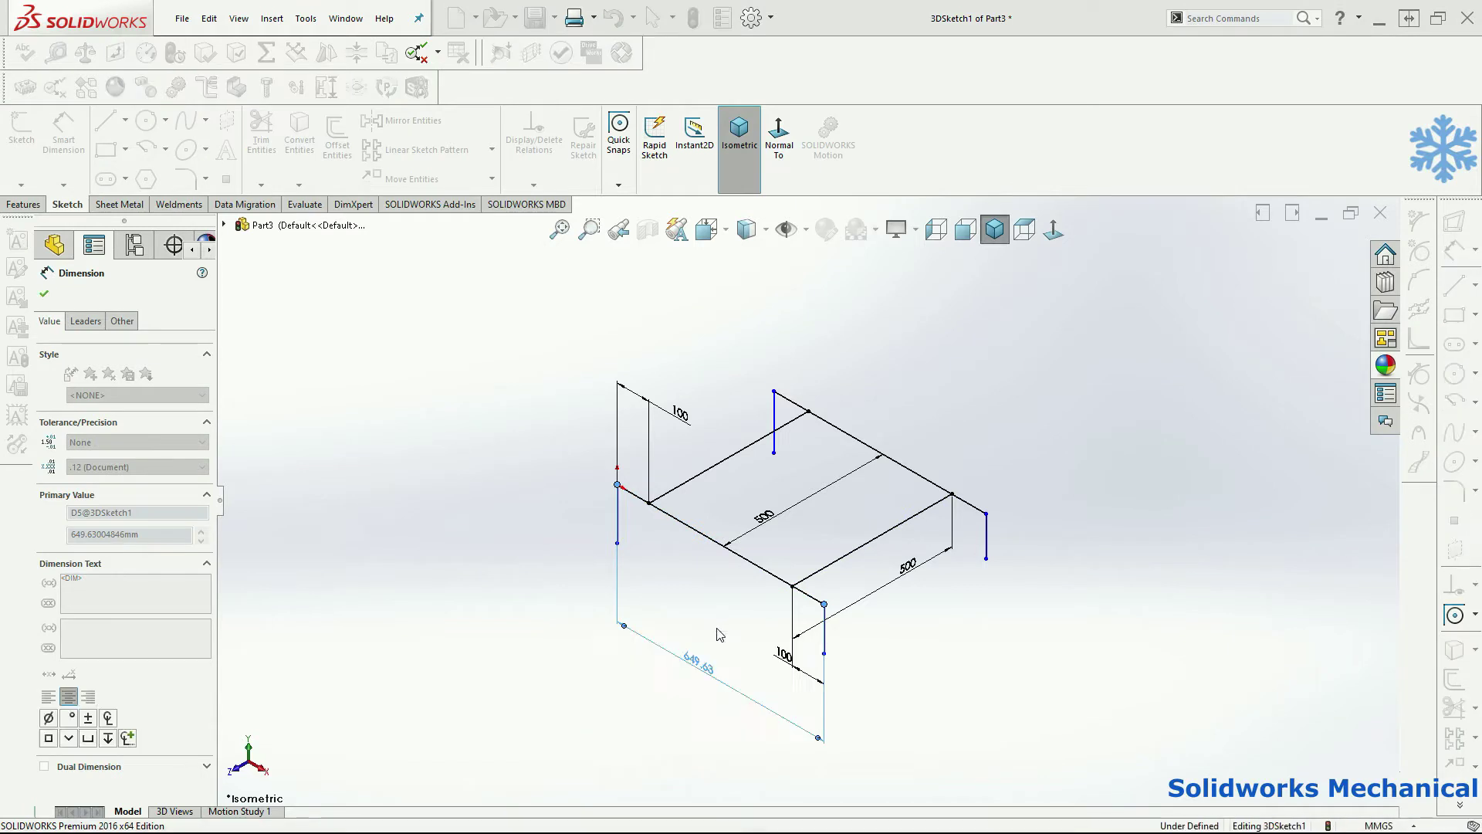
left_click(1143, 581)
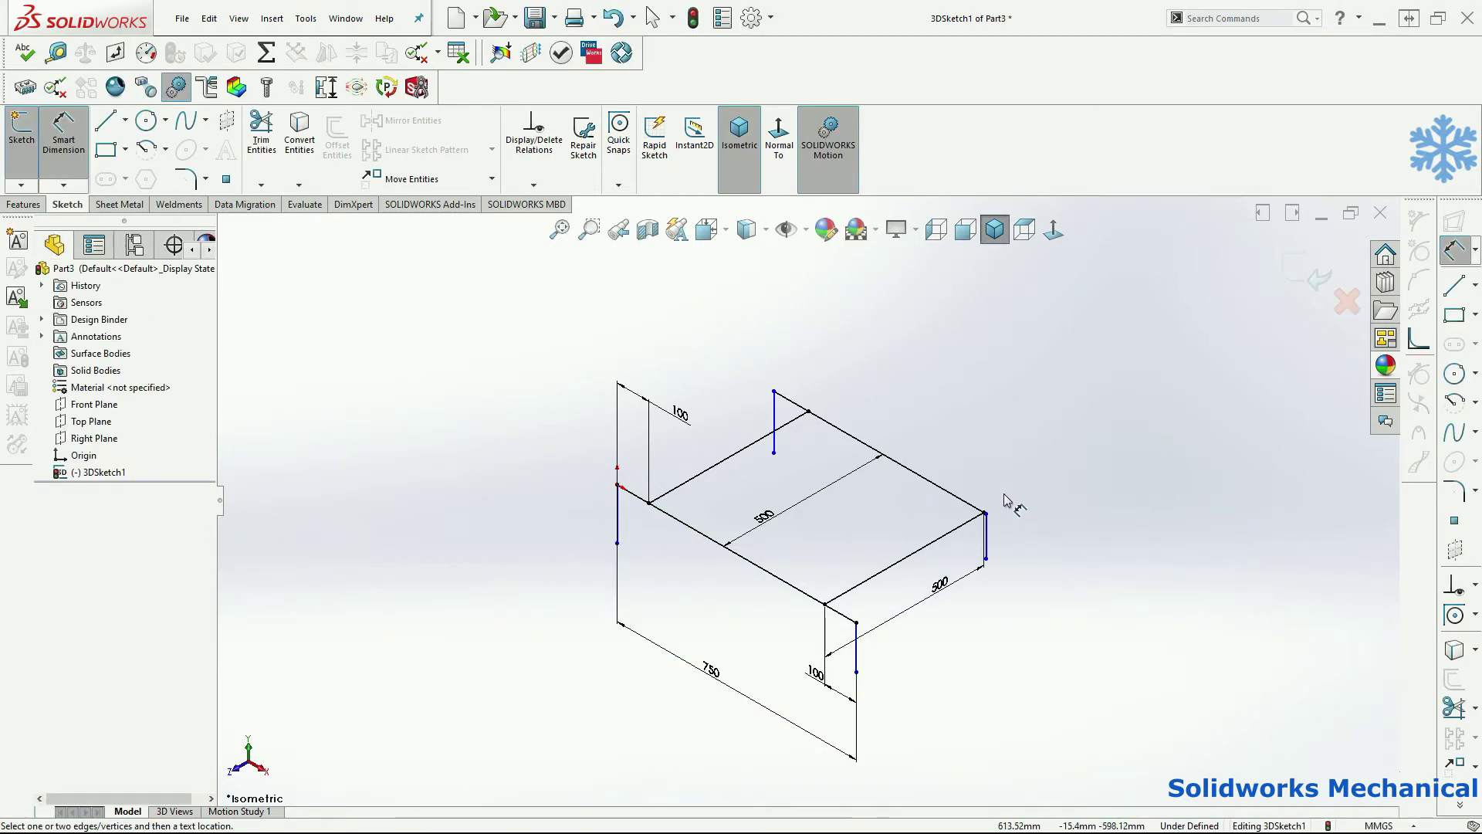
Make the two legs at the rail ends farthest from the origin equal in length, after trying and undoing a collinear relation.
scroll(1003, 501, "down", 2)
key("Escape")
left_click(957, 567)
scroll(957, 567, "up", 2)
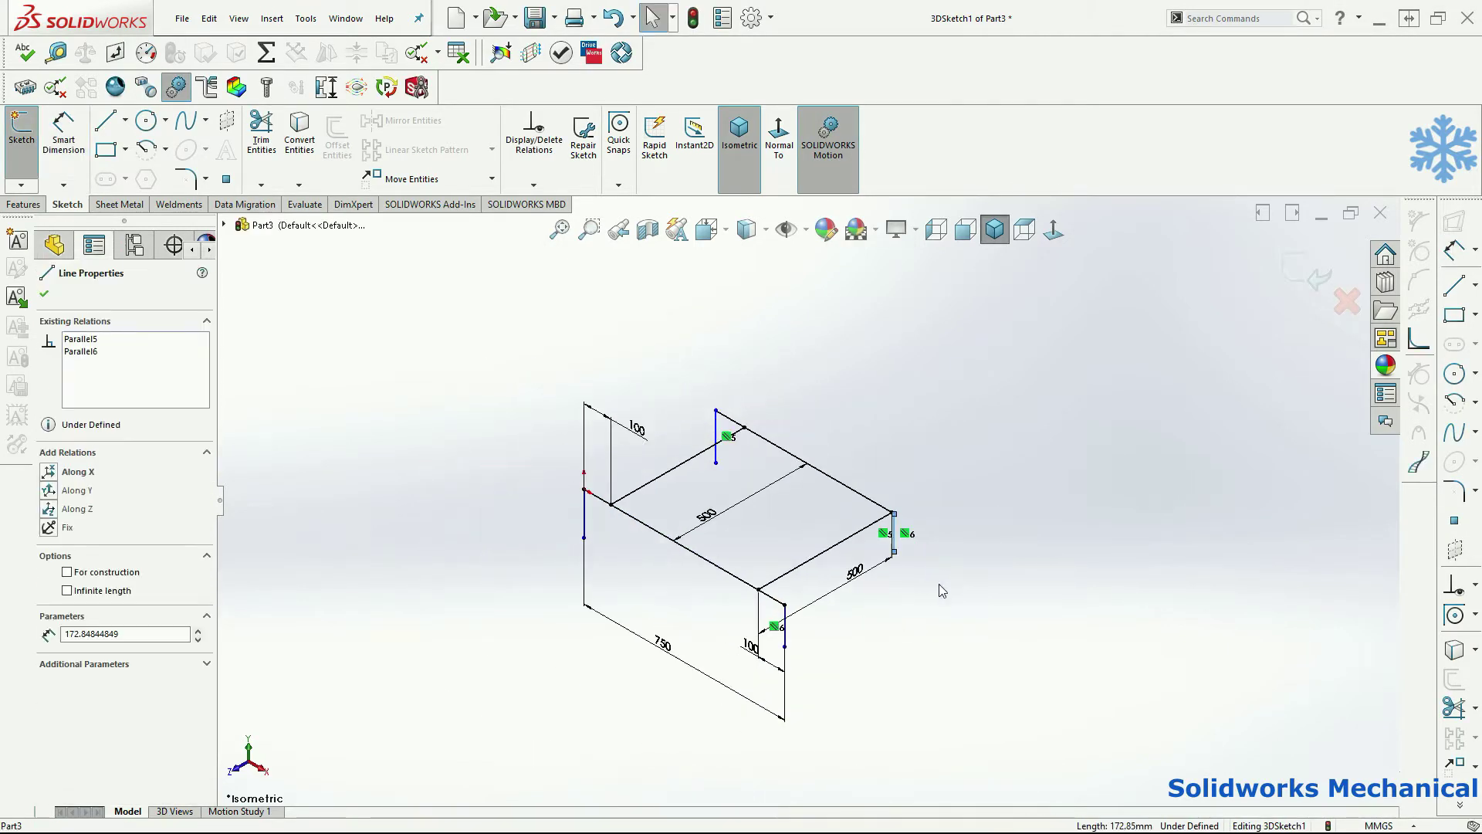
left_click(784, 635, "ctrl")
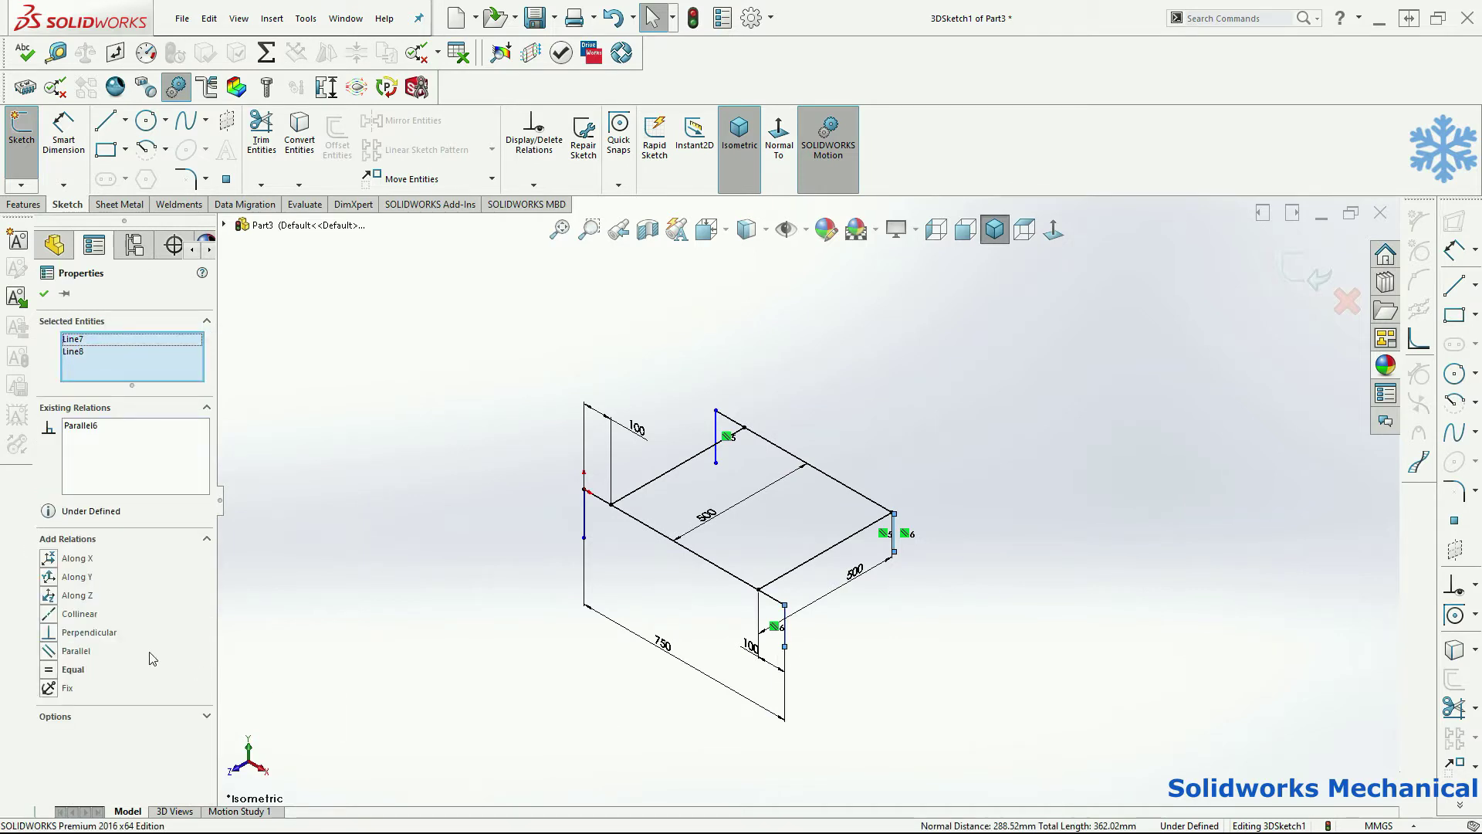
left_click(79, 614)
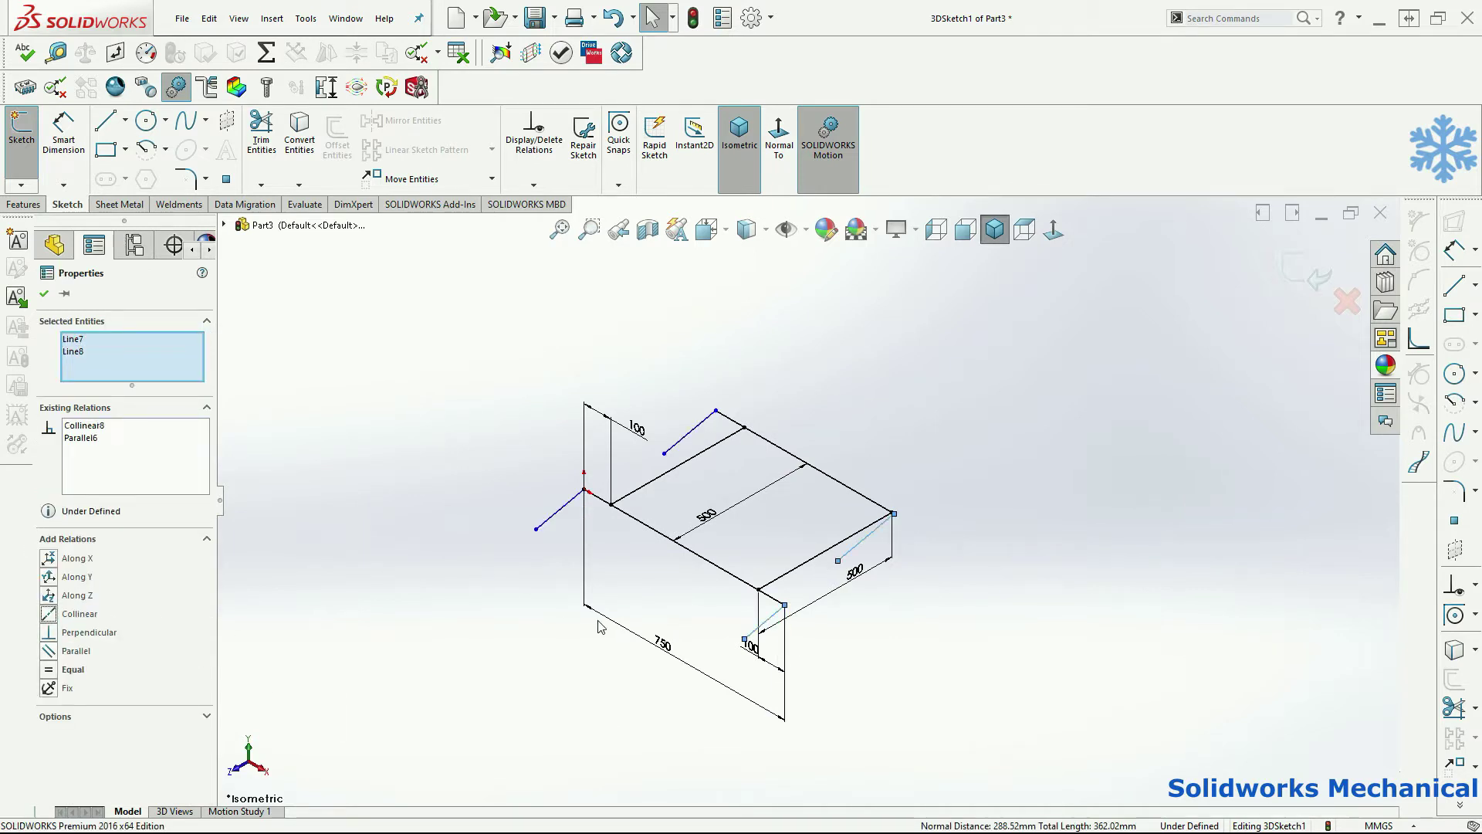
key("ctrl+z")
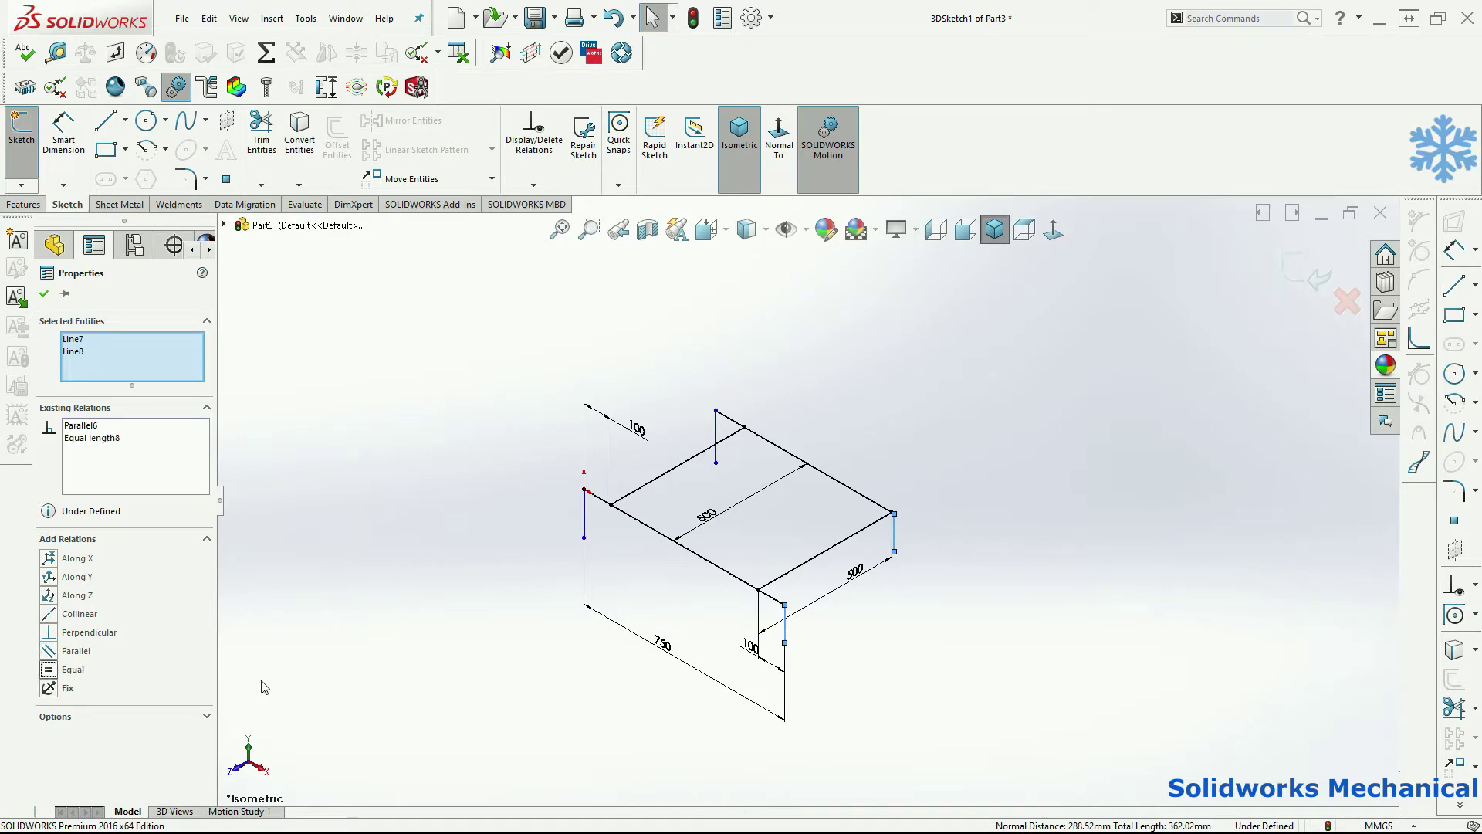
left_click(1100, 584)
mouse_move(1100, 584)
middle_mouse_down()
mouse_move(983, 576)
mouse_move(1022, 546)
mouse_move(1039, 475)
mouse_move(1032, 493)
middle_mouse_up()
mouse_move(857, 589)
middle_mouse_down()
mouse_move(834, 503)
mouse_move(811, 569)
middle_mouse_up()
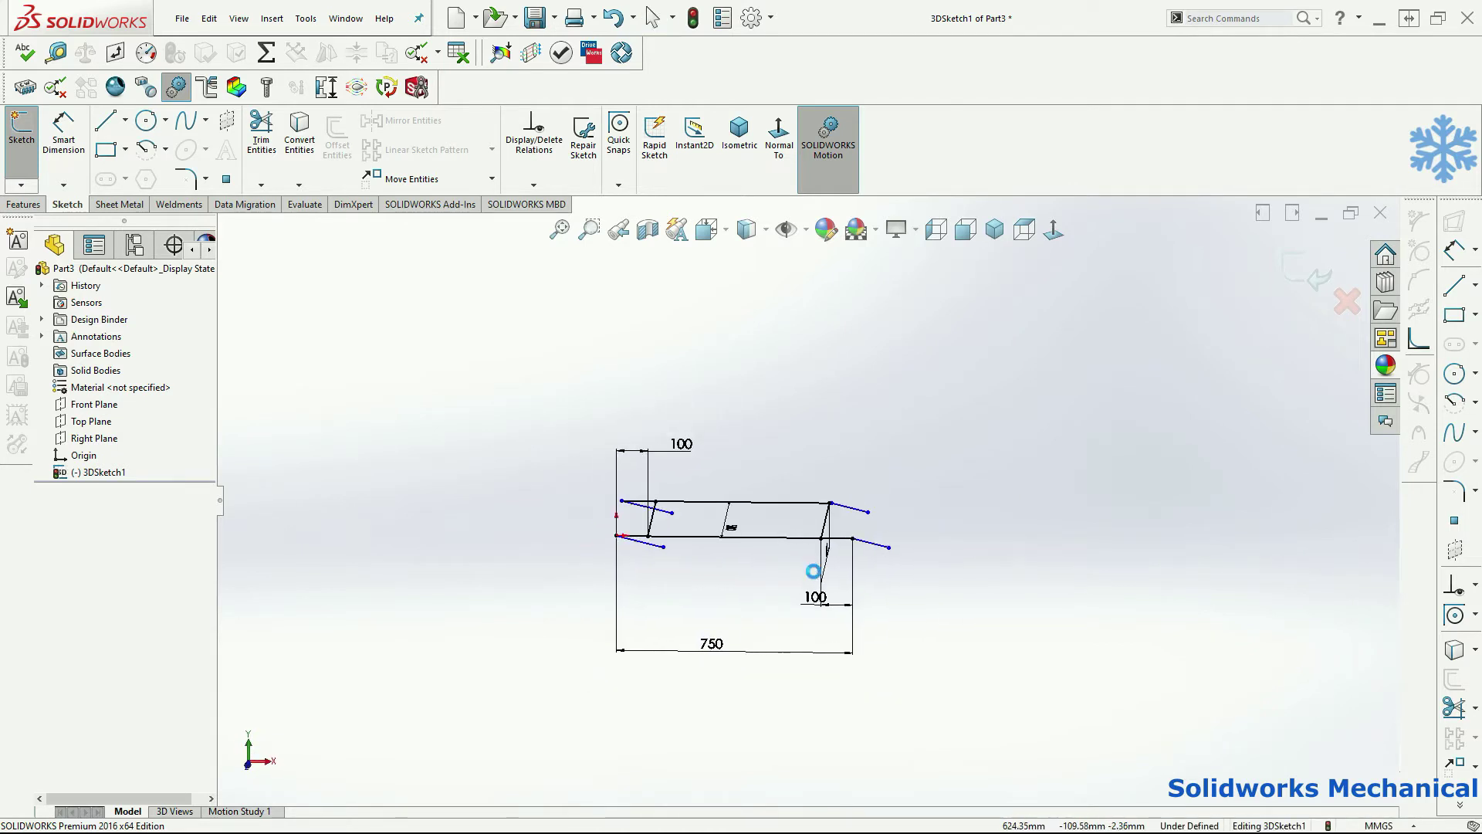
Delete the four slanted leg lines at the ends of the two rails.
left_click(881, 548)
key("Delete")
left_click(852, 509)
key("Delete")
left_click(653, 546)
key("Delete")
left_click(661, 510)
key("Delete")
Stretch the back rail's far end outward past the second crossbar.
middle_click_drag(701, 546, 763, 545)
scroll(839, 524, "down", 5)
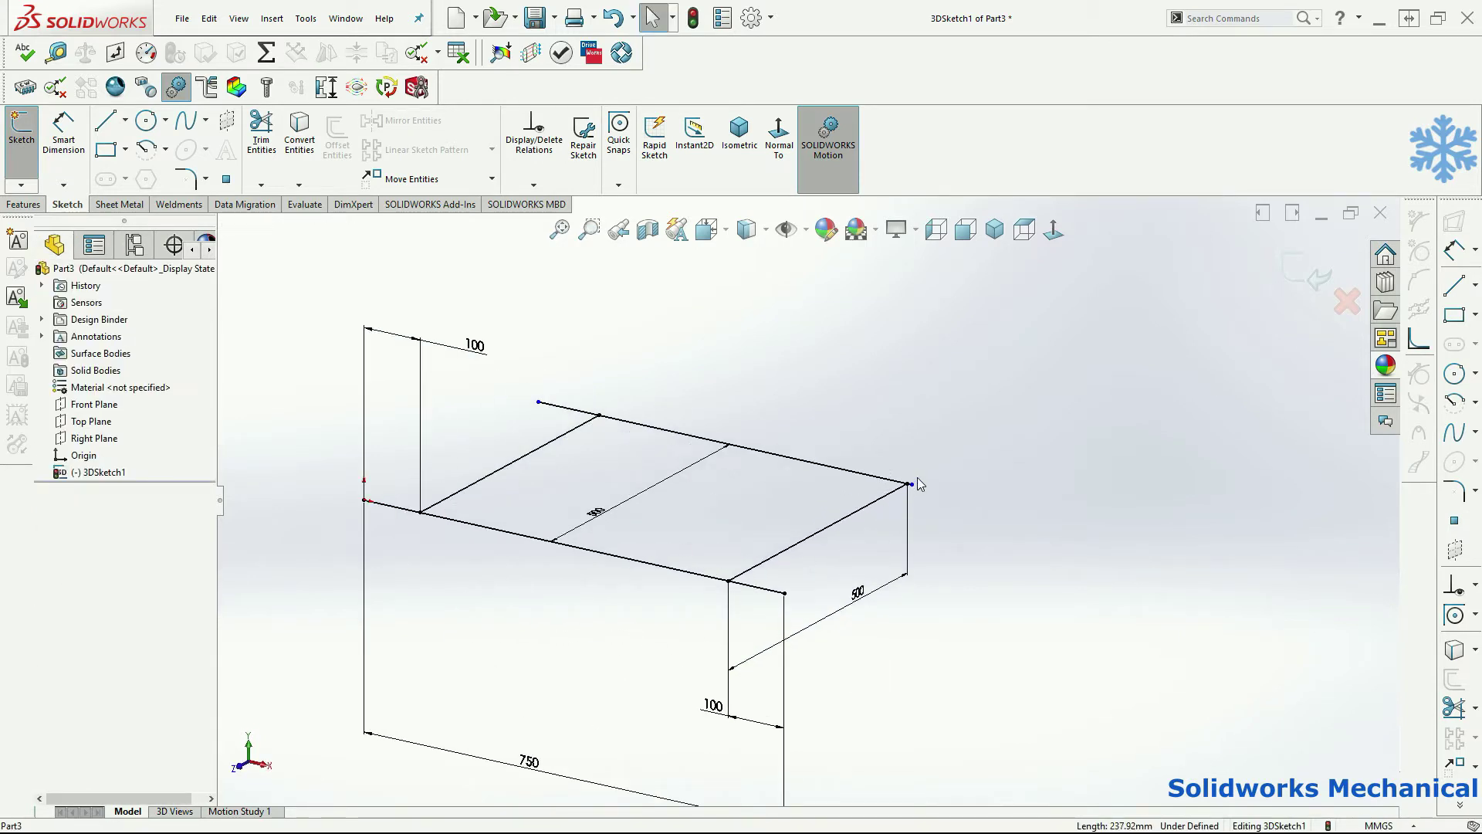
mouse_move(911, 485)
left_mouse_down()
mouse_move(979, 500)
mouse_move(957, 495)
left_mouse_up()
left_click(971, 521)
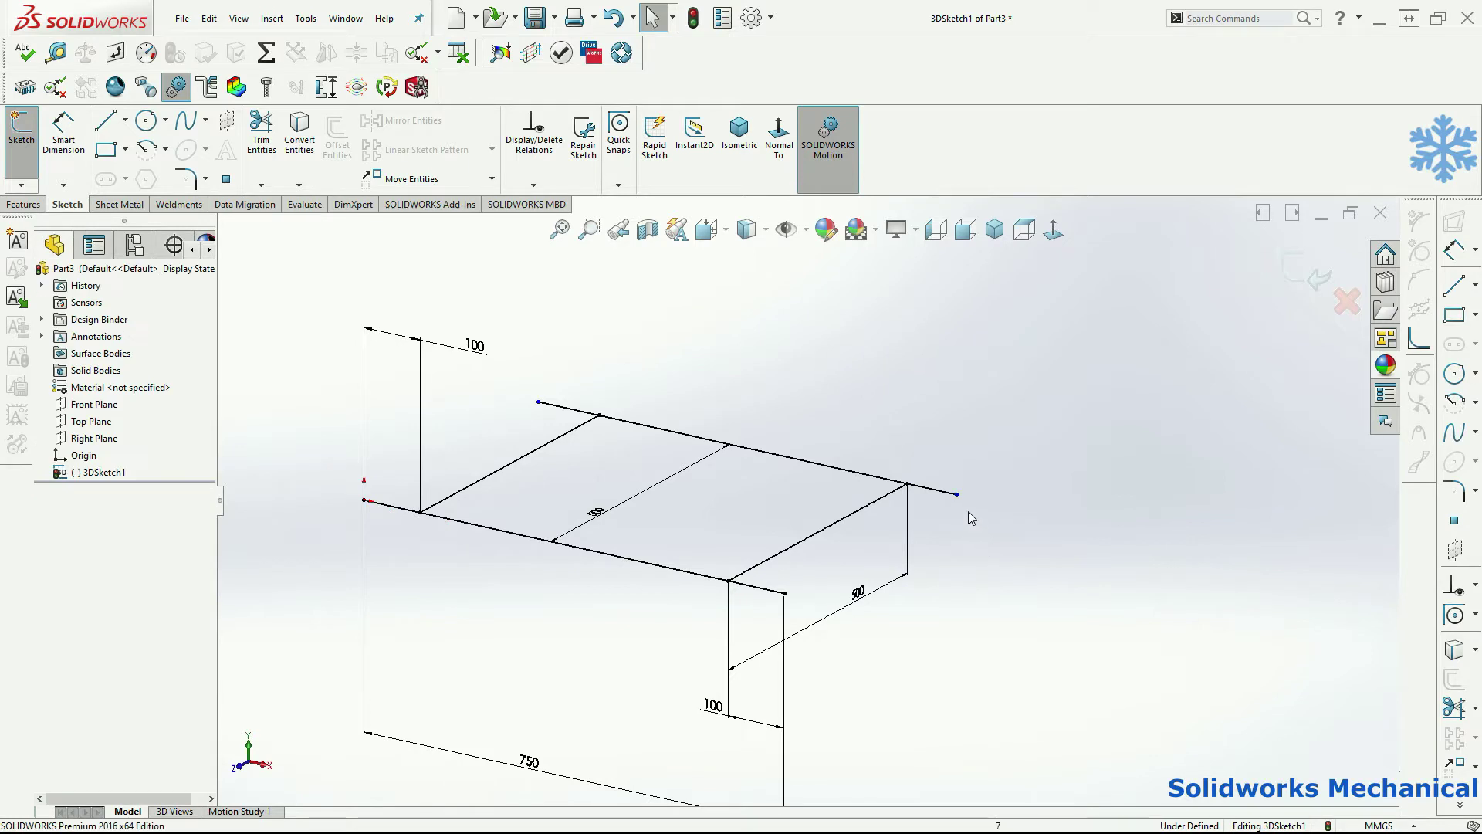
Make the back rail and the front rail equal in length.
scroll(964, 514, "up", 2)
left_click(793, 472)
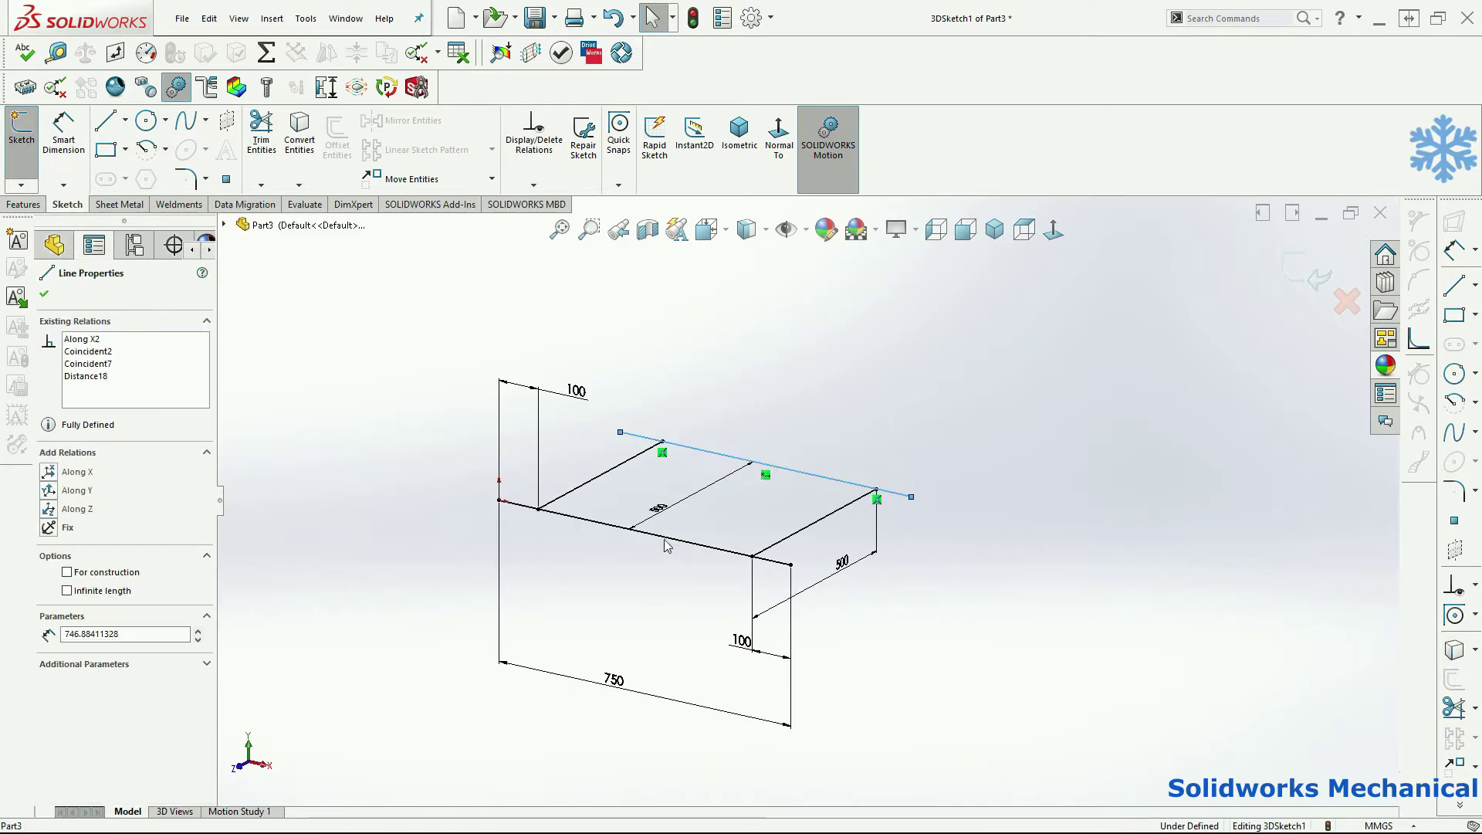
left_click(675, 545, "ctrl")
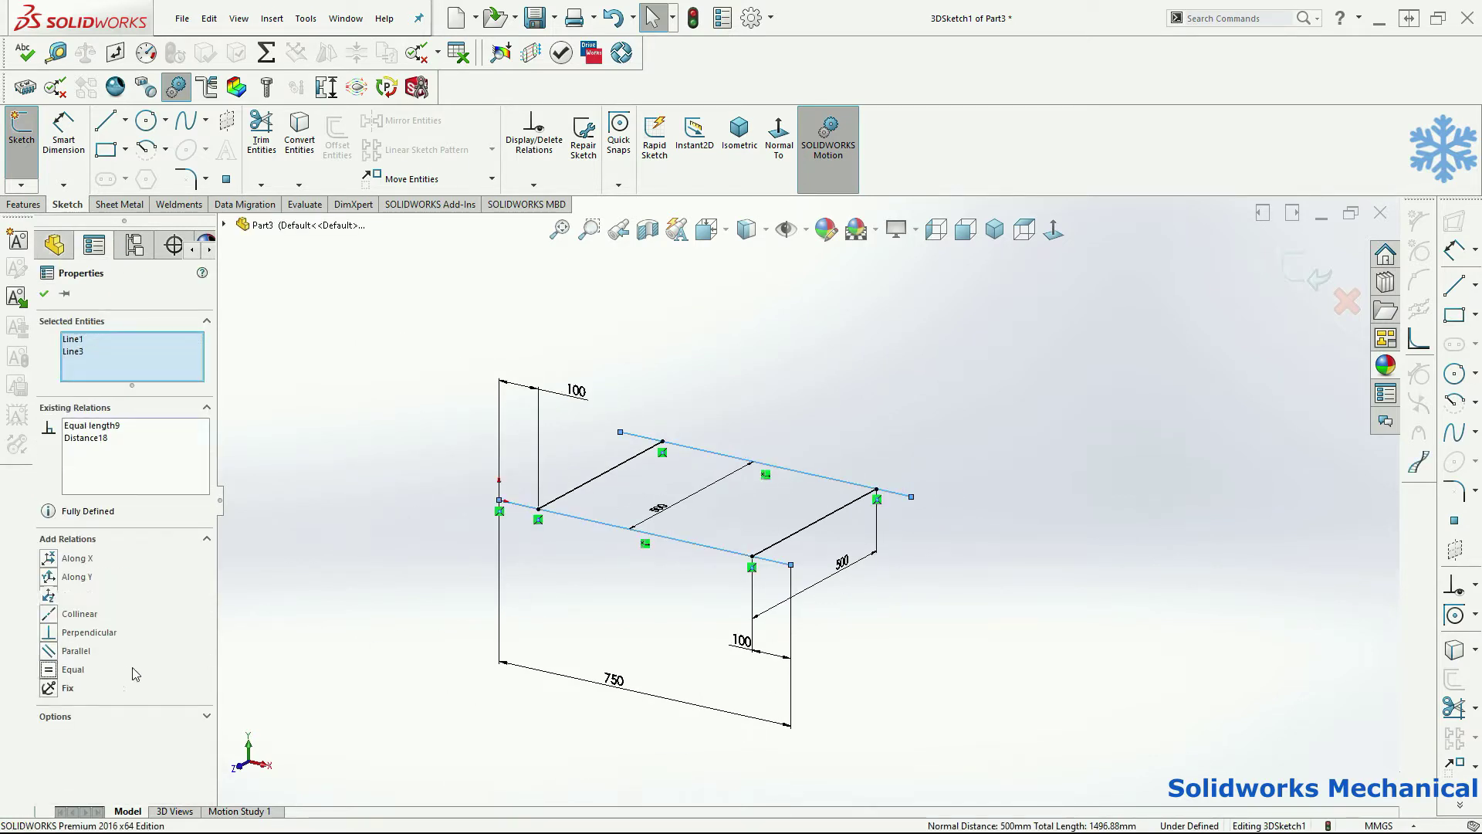
left_click(1023, 634)
Draw a leg line vertically downward from the front rail's end at the origin, along the Y axis.
key("l")
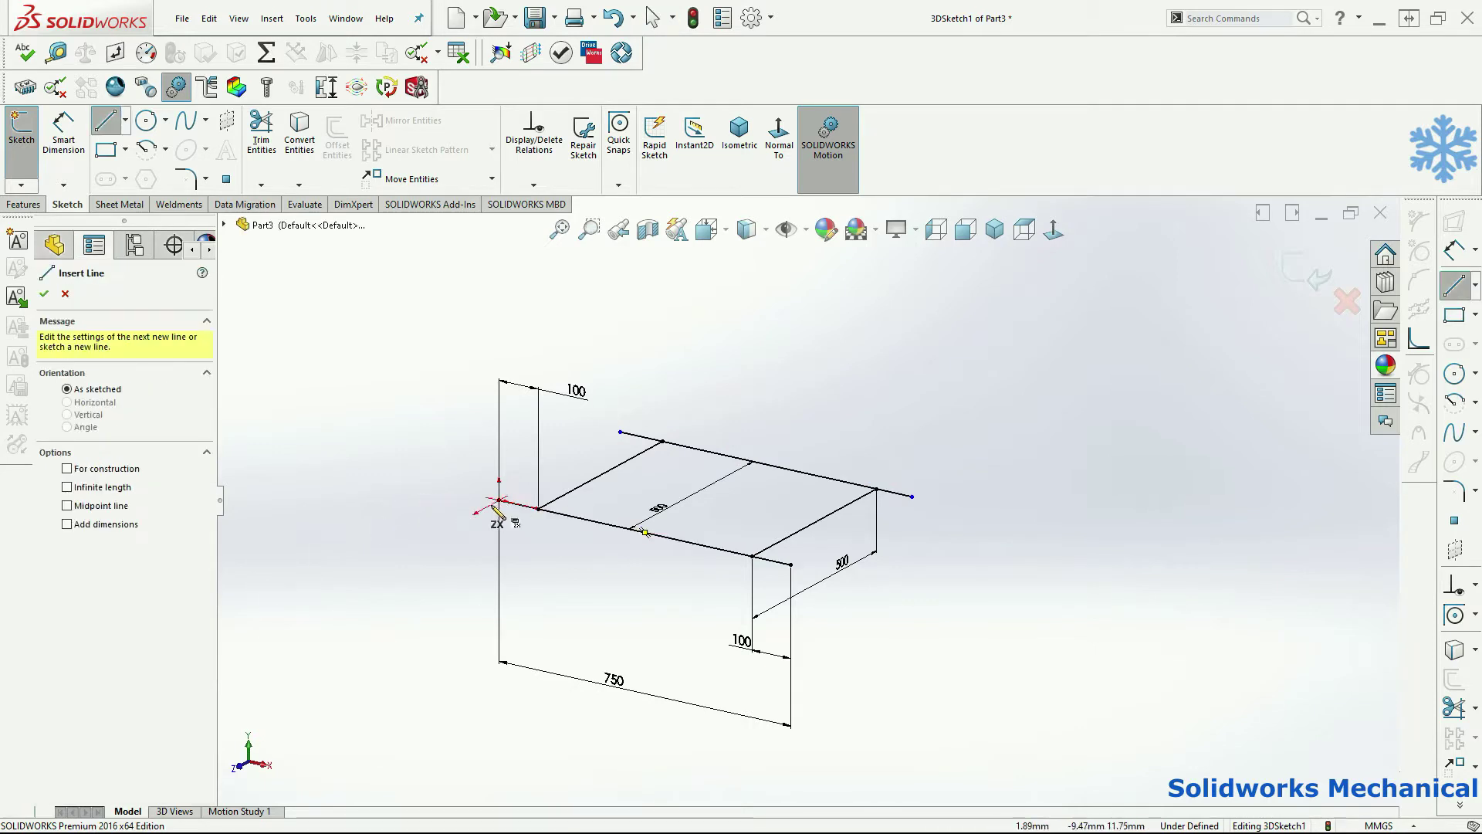
key("d")
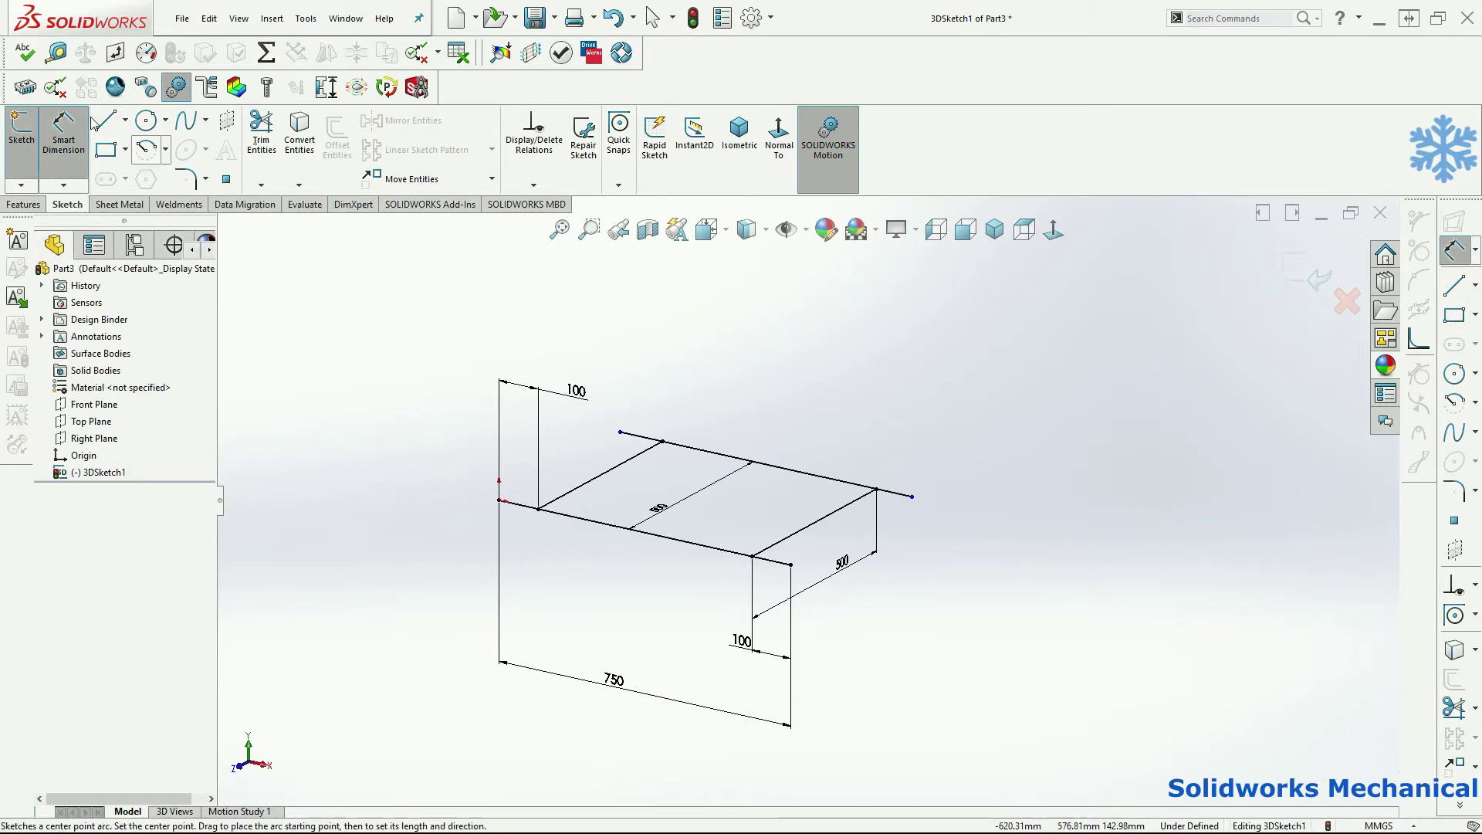
key("Escape")
key("l")
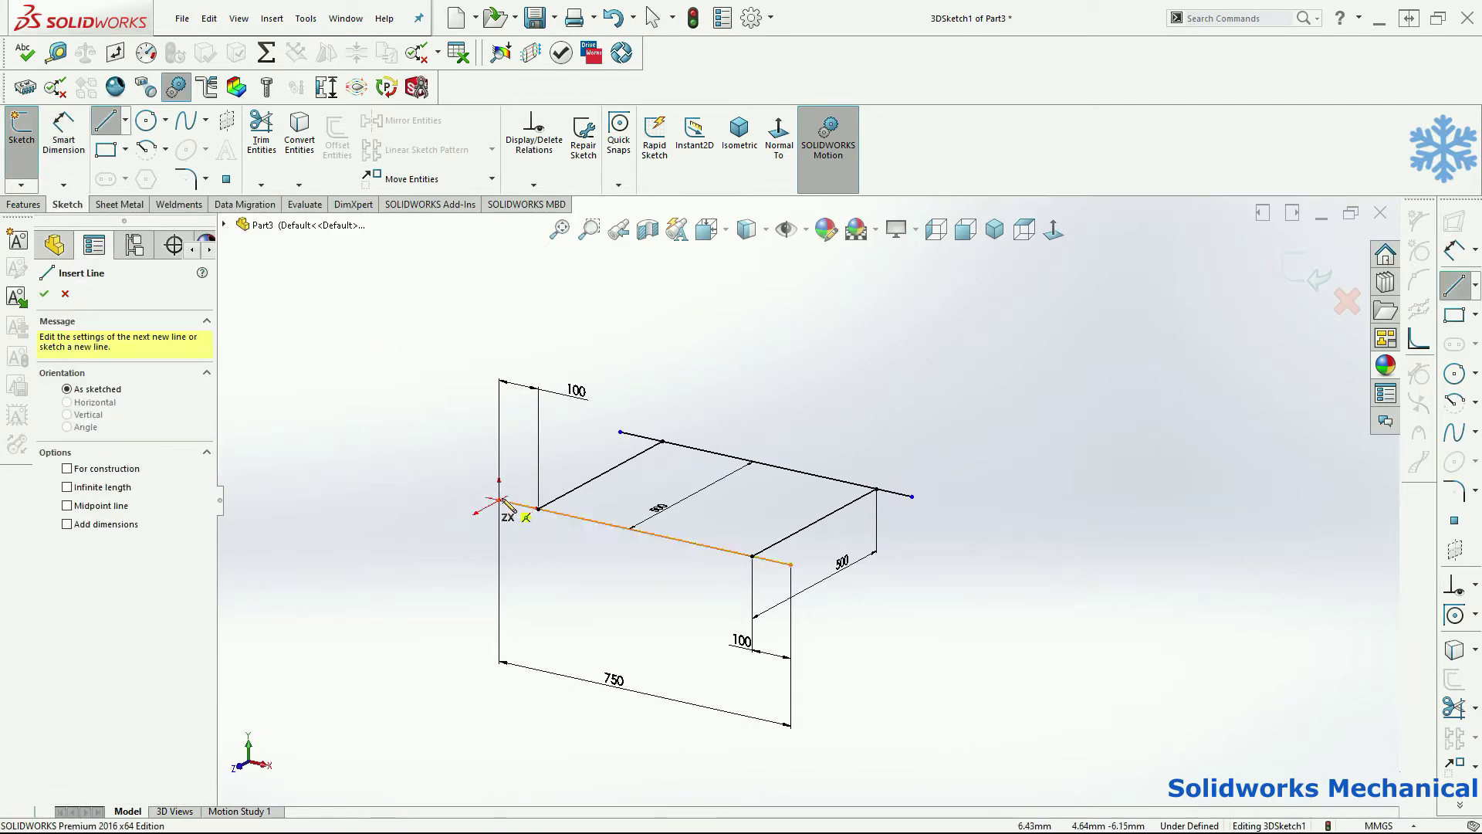
left_click(499, 501)
middle_click_drag(502, 574, 513, 504)
key("Tab")
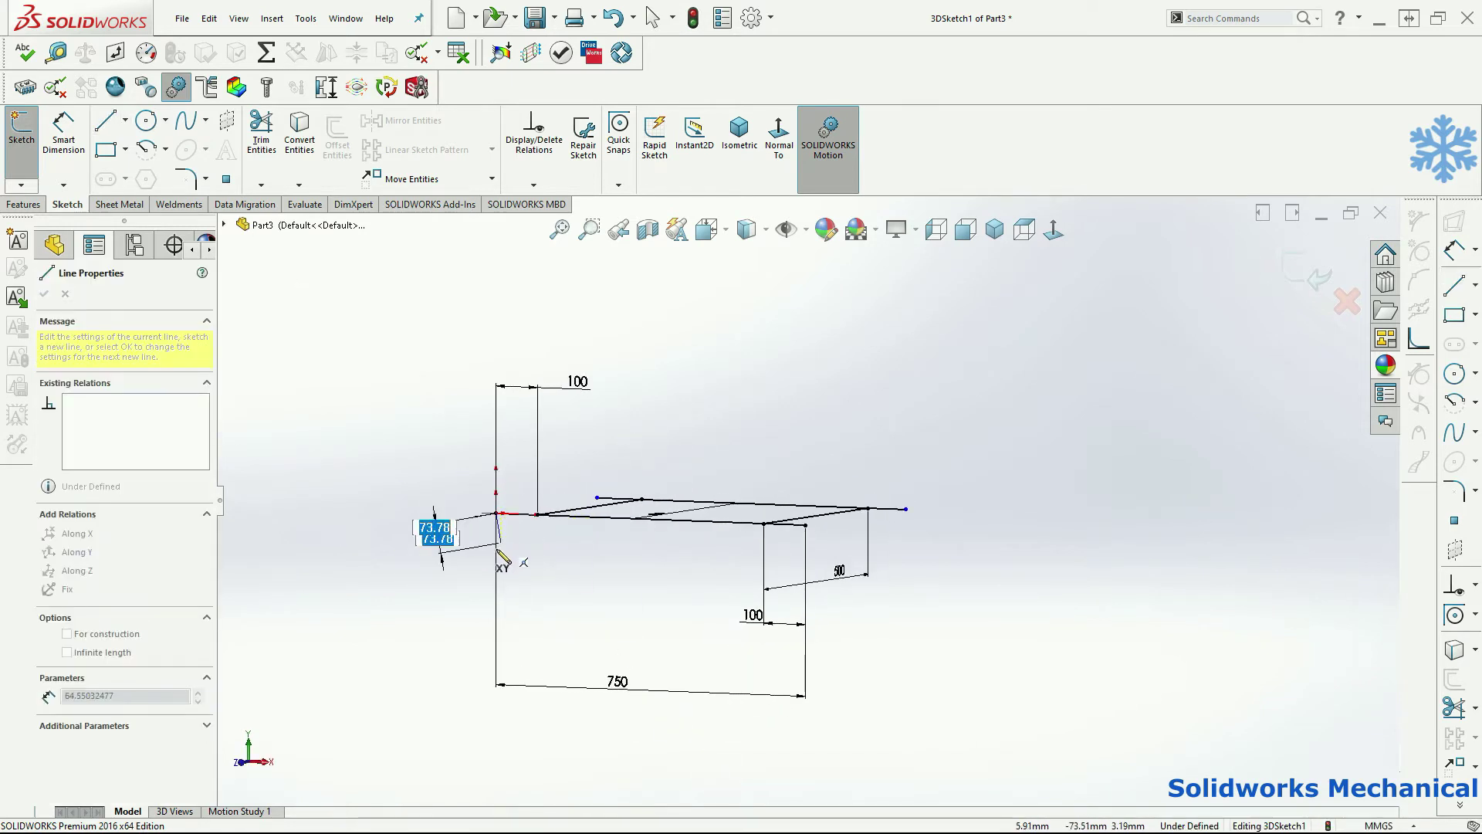
mouse_move(498, 553)
middle_mouse_down()
mouse_move(956, 629)
mouse_move(833, 659)
middle_mouse_up()
key("Escape")
Draw a vertical leg line downward from the far end of the front rail and another from the far end of the back rail.
key("l")
left_click(767, 531)
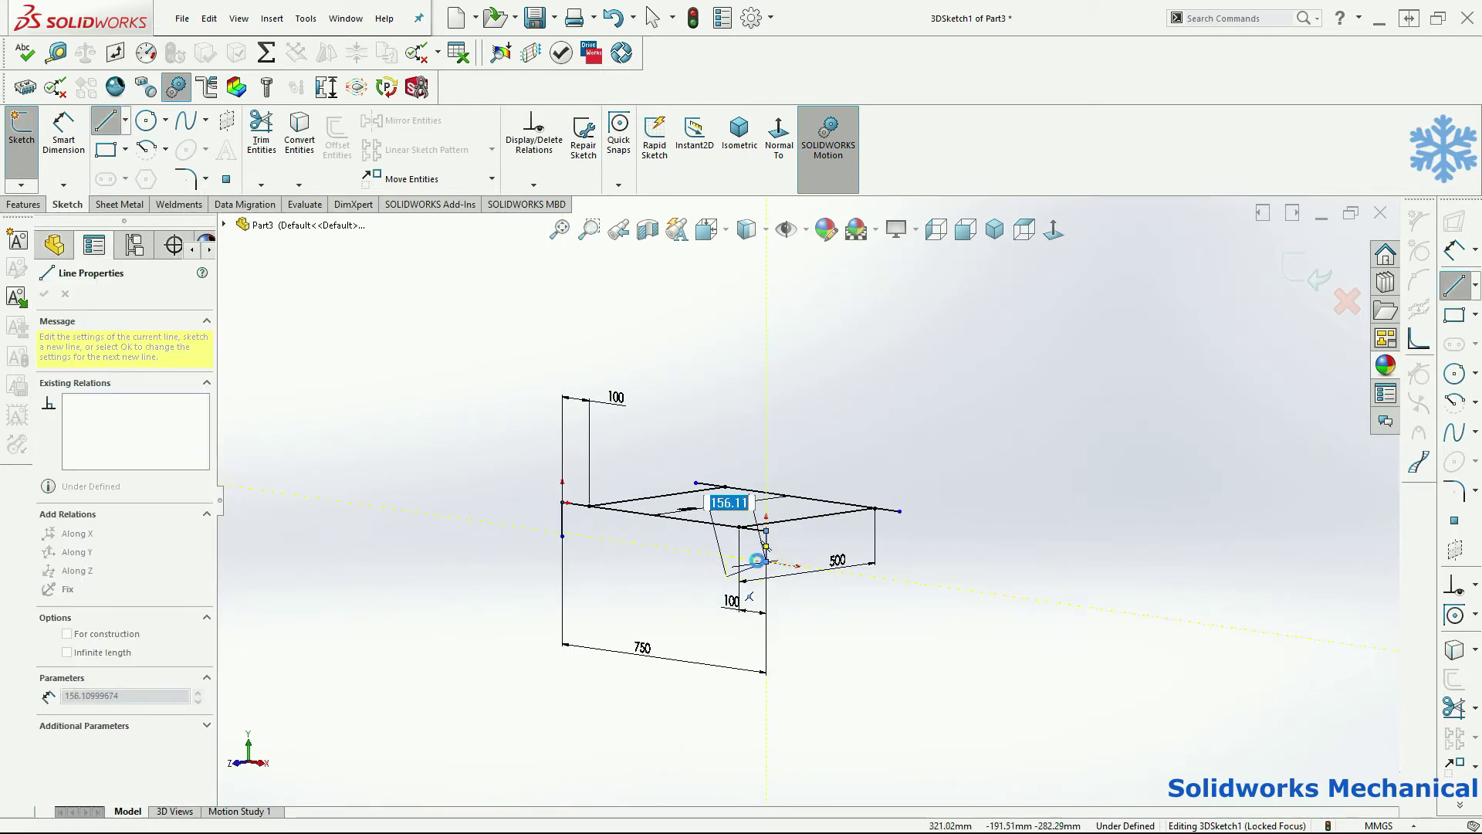
left_click(765, 561)
key("Escape")
key("l")
left_click(900, 510)
left_click(900, 548)
key("Escape")
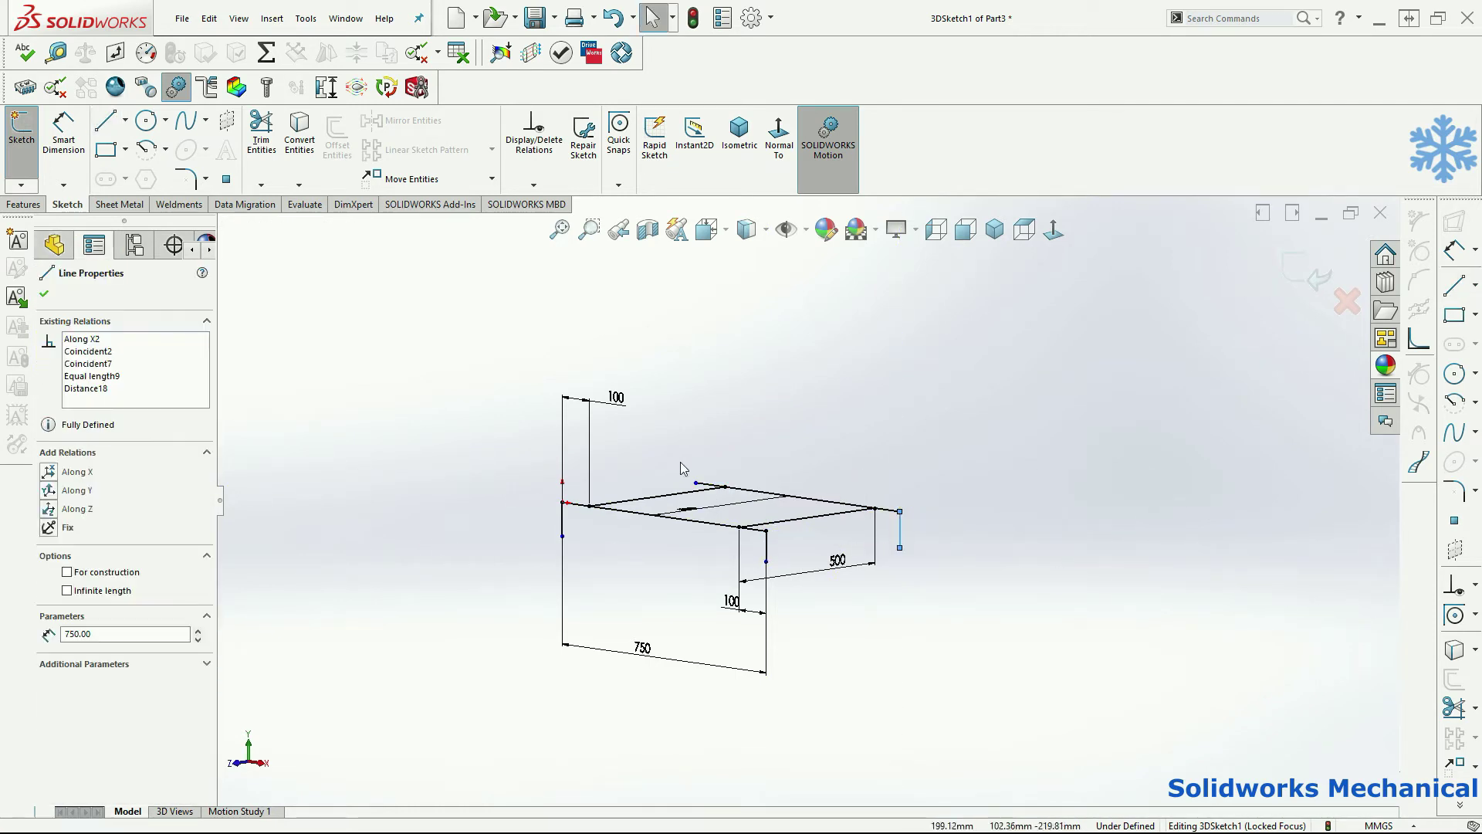
Draw a vertical leg about 102 mm long downward from the back rail's end nearest the origin.
key("l")
left_click(695, 482)
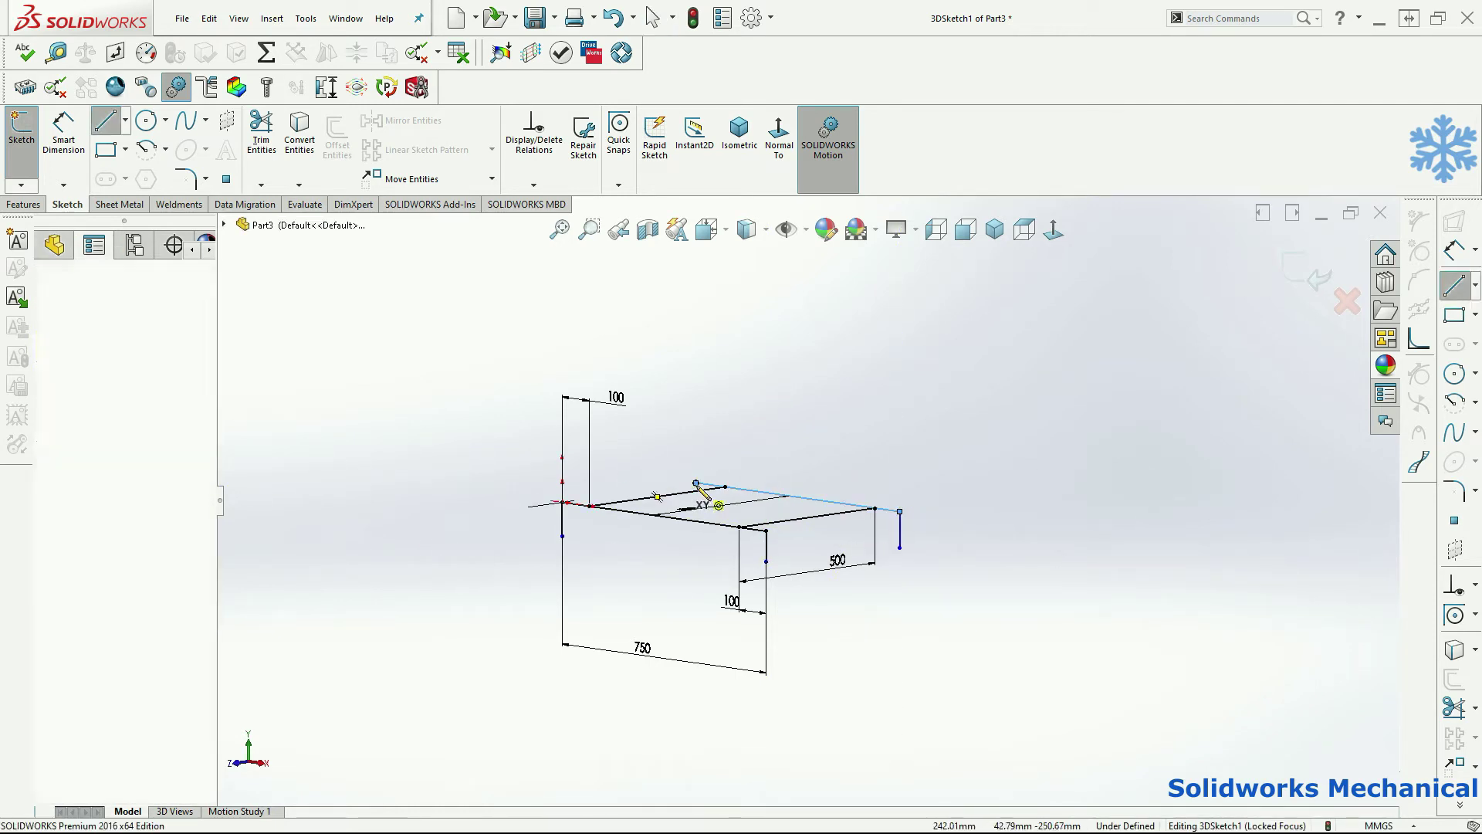
middle_click_drag(695, 522, 781, 495)
left_click(572, 548)
key("Escape")
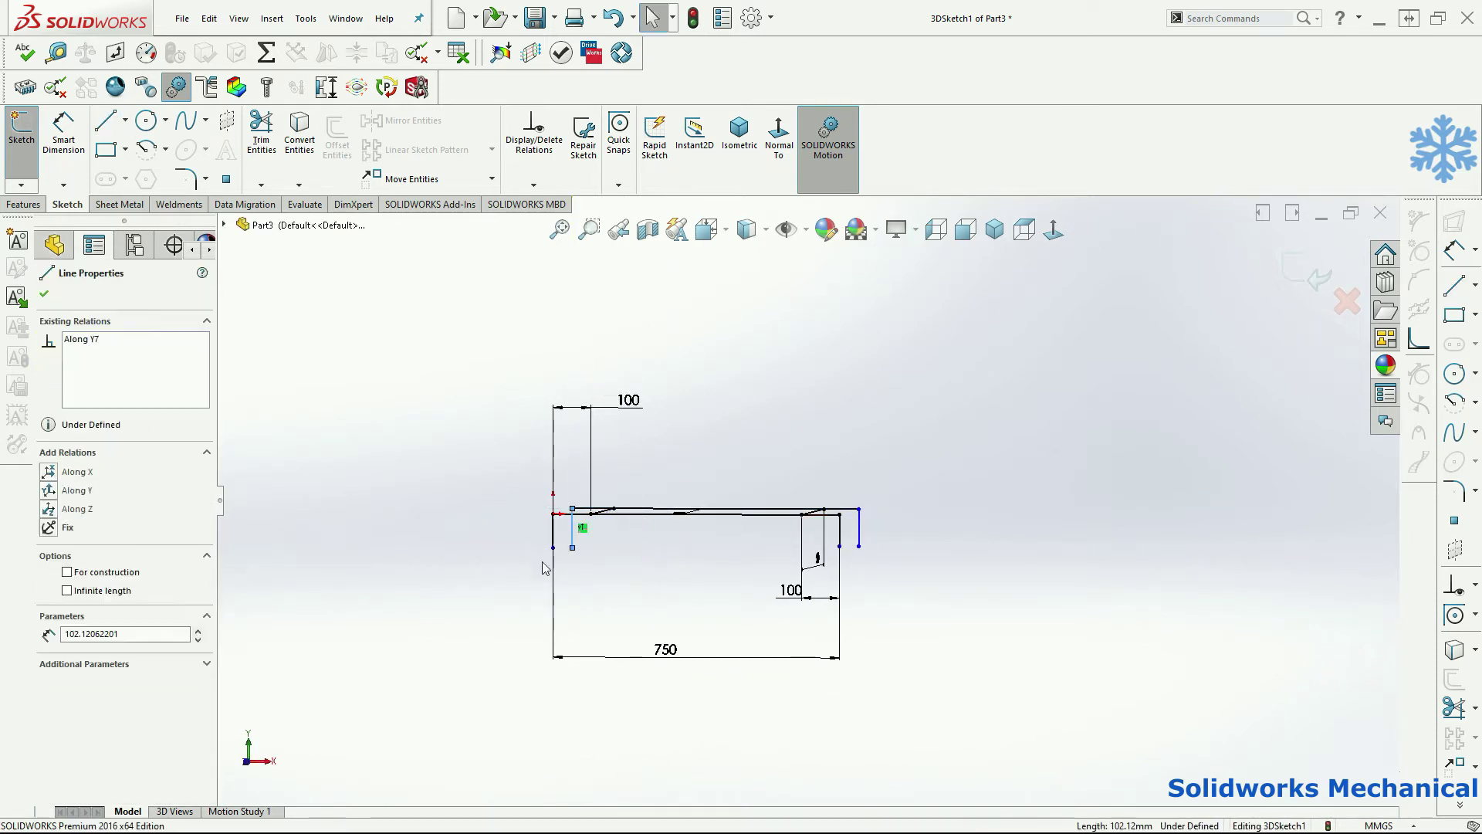
Make all four vertical legs equal in length.
left_click(552, 541, "ctrl")
left_click(860, 540, "ctrl")
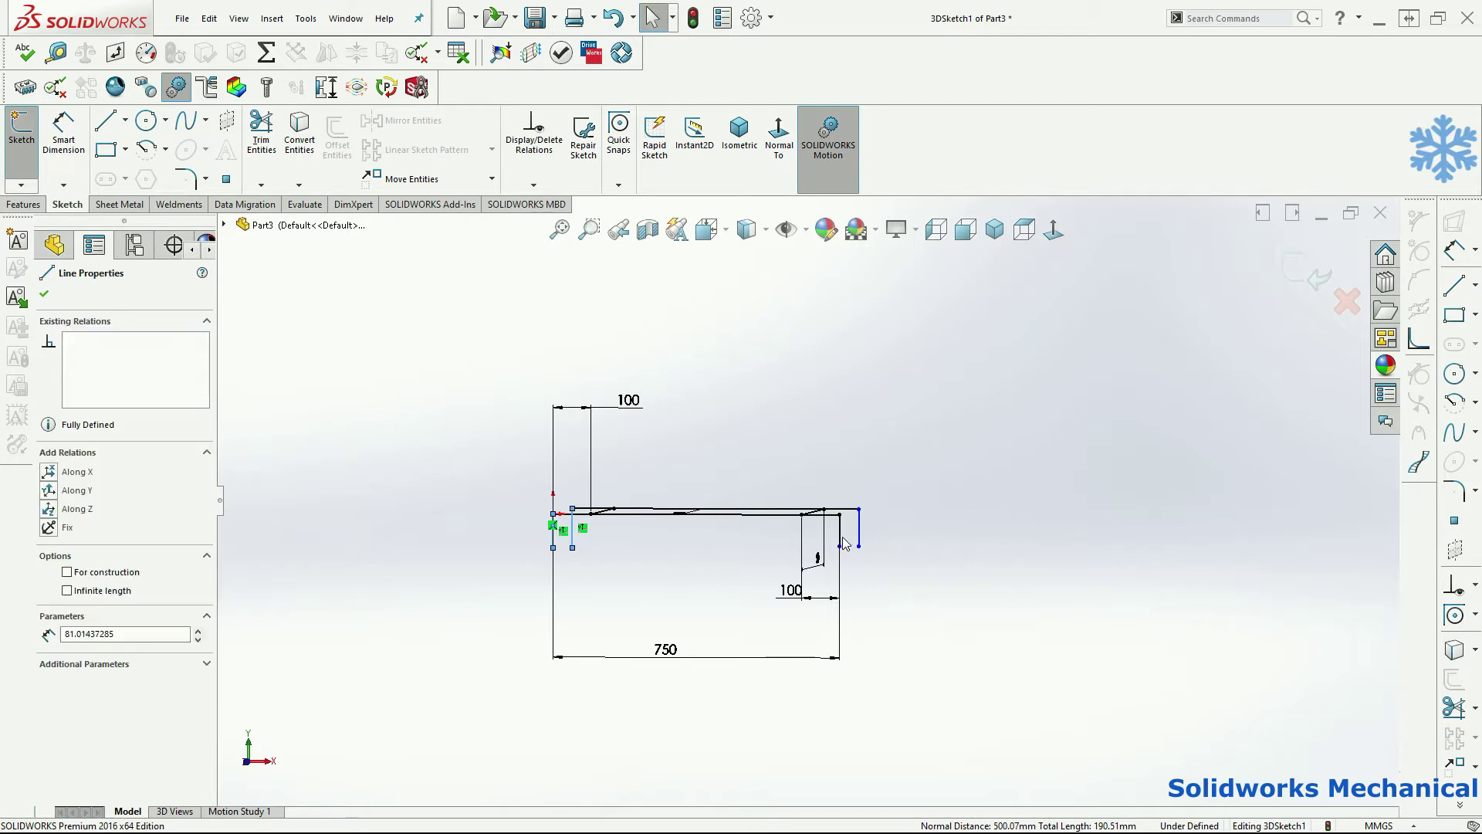
left_click(839, 532, "ctrl")
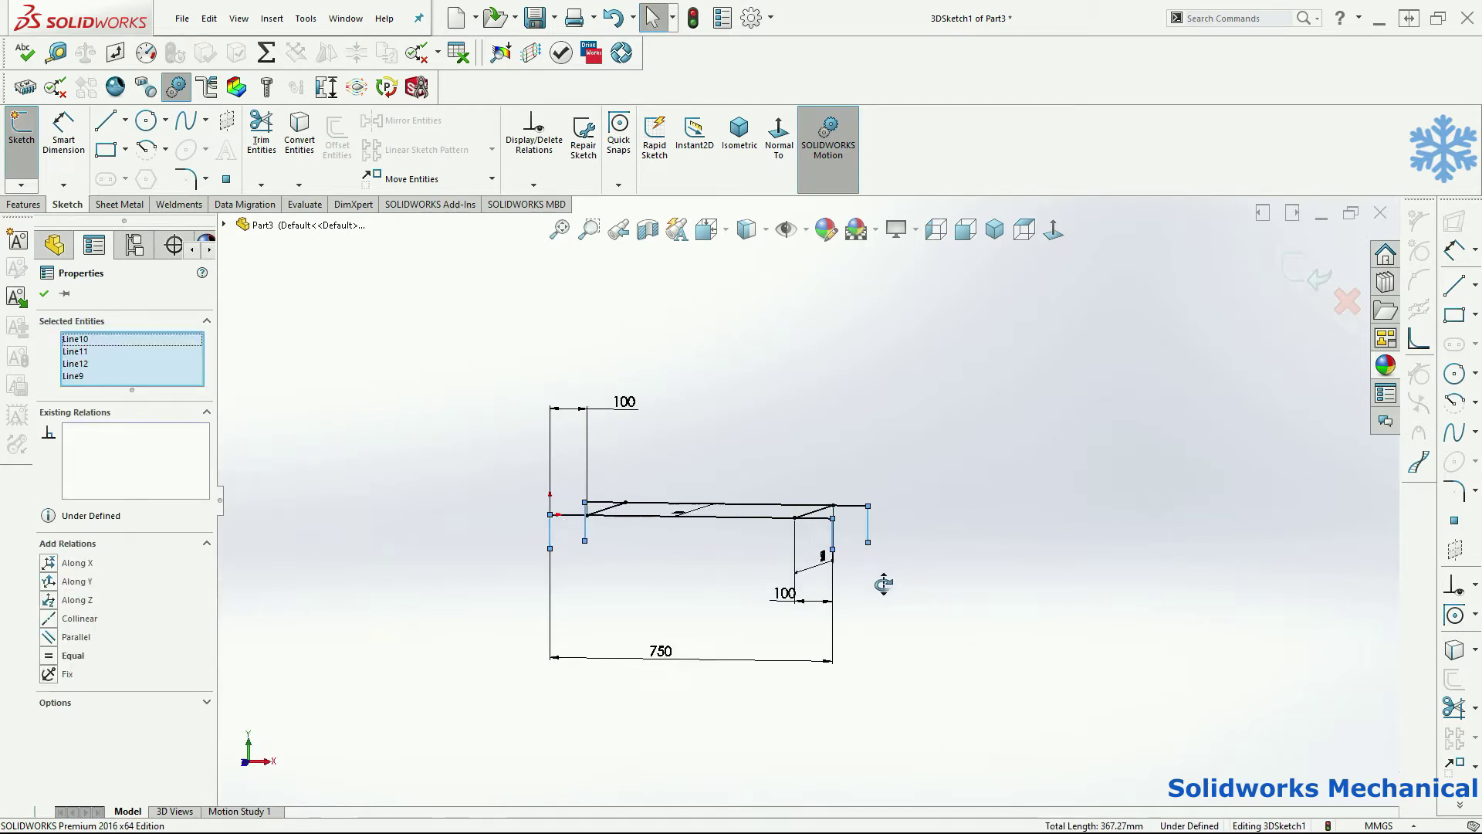
middle_click_drag(880, 582, 818, 602)
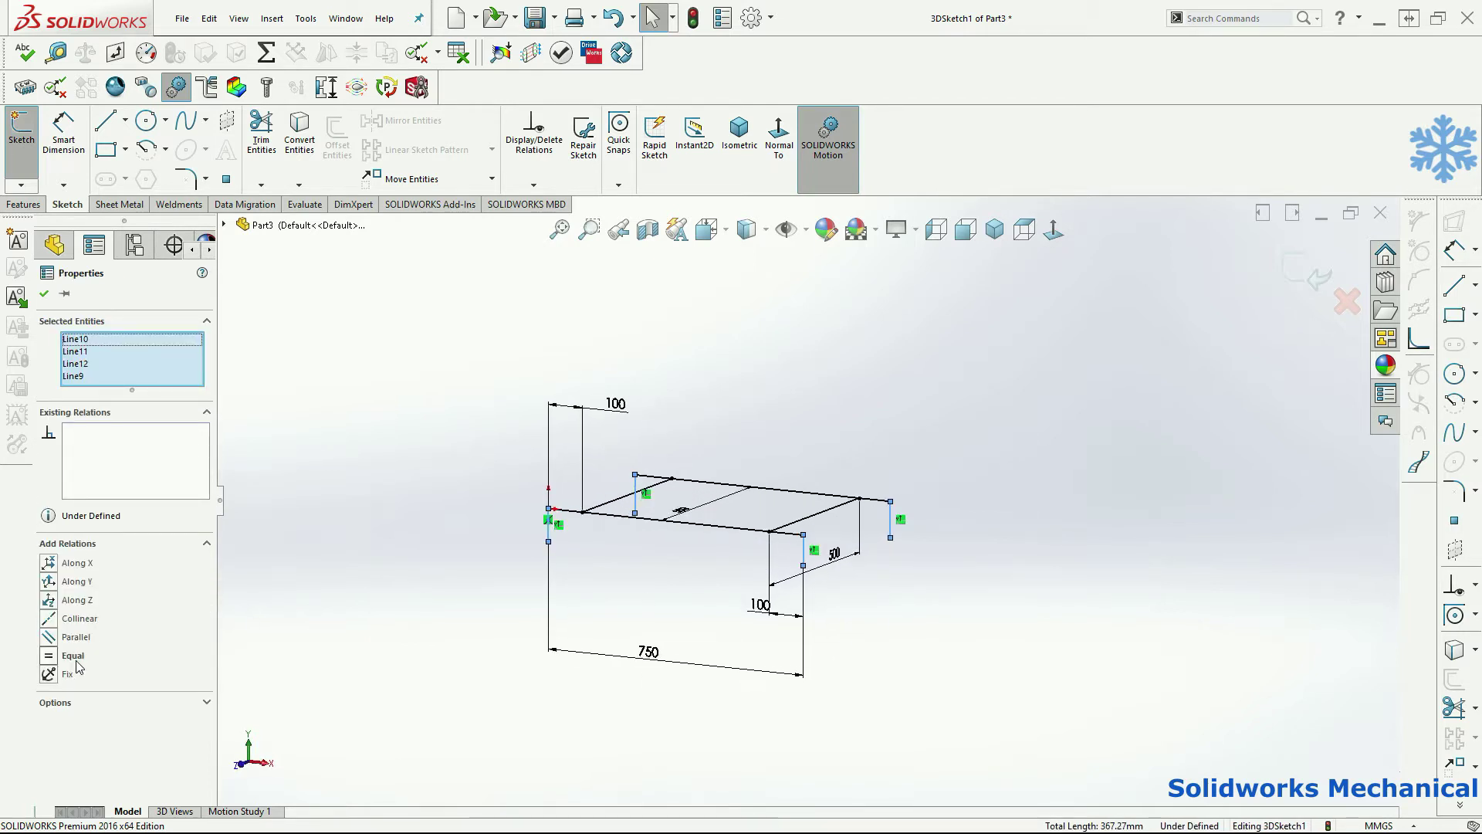
left_click(872, 651)
Dimension the length of the leg at the origin as 100 mm.
right_click_drag(873, 651, 873, 481)
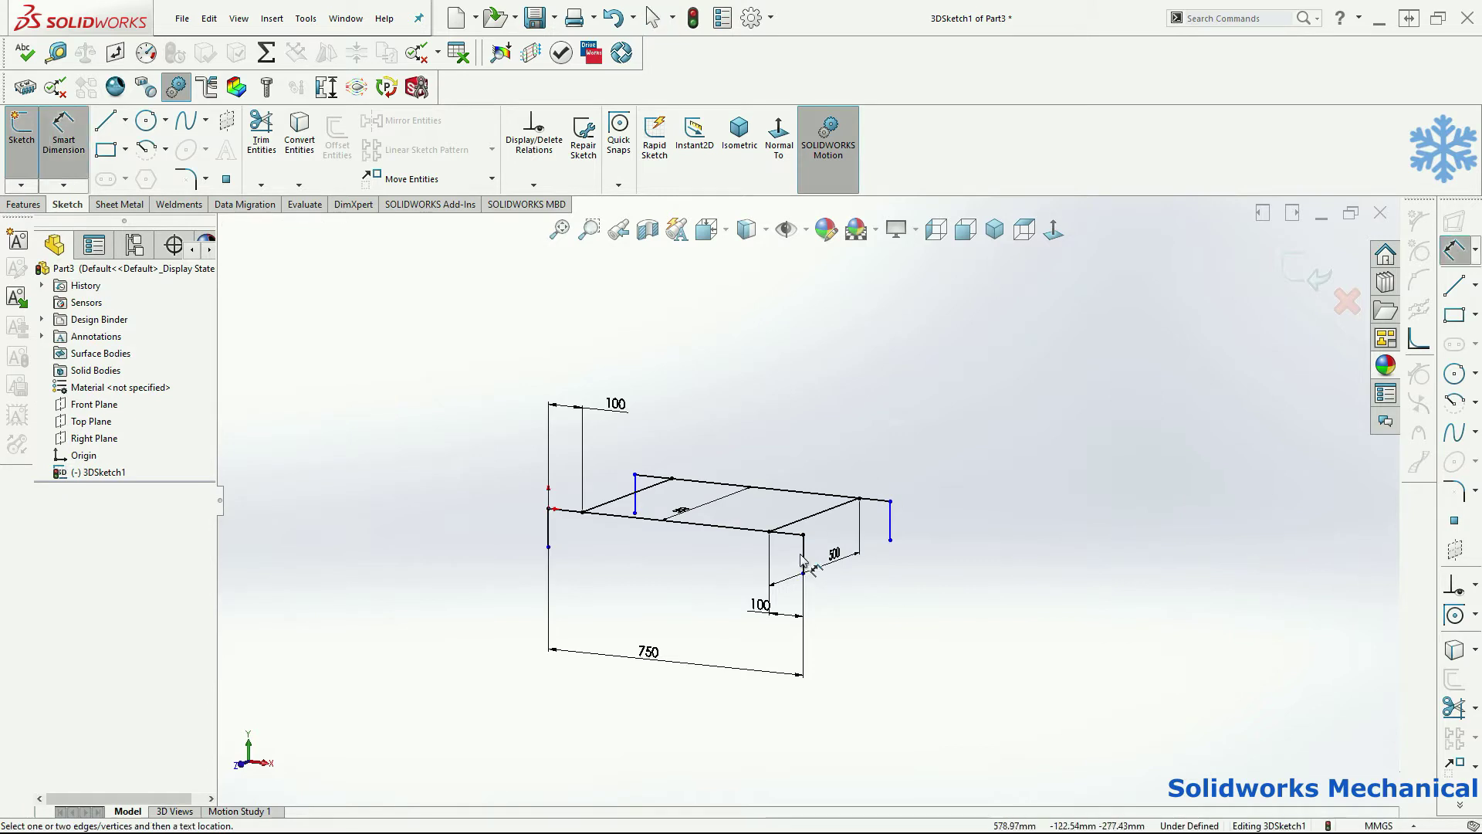
left_click(550, 532)
left_click(511, 540)
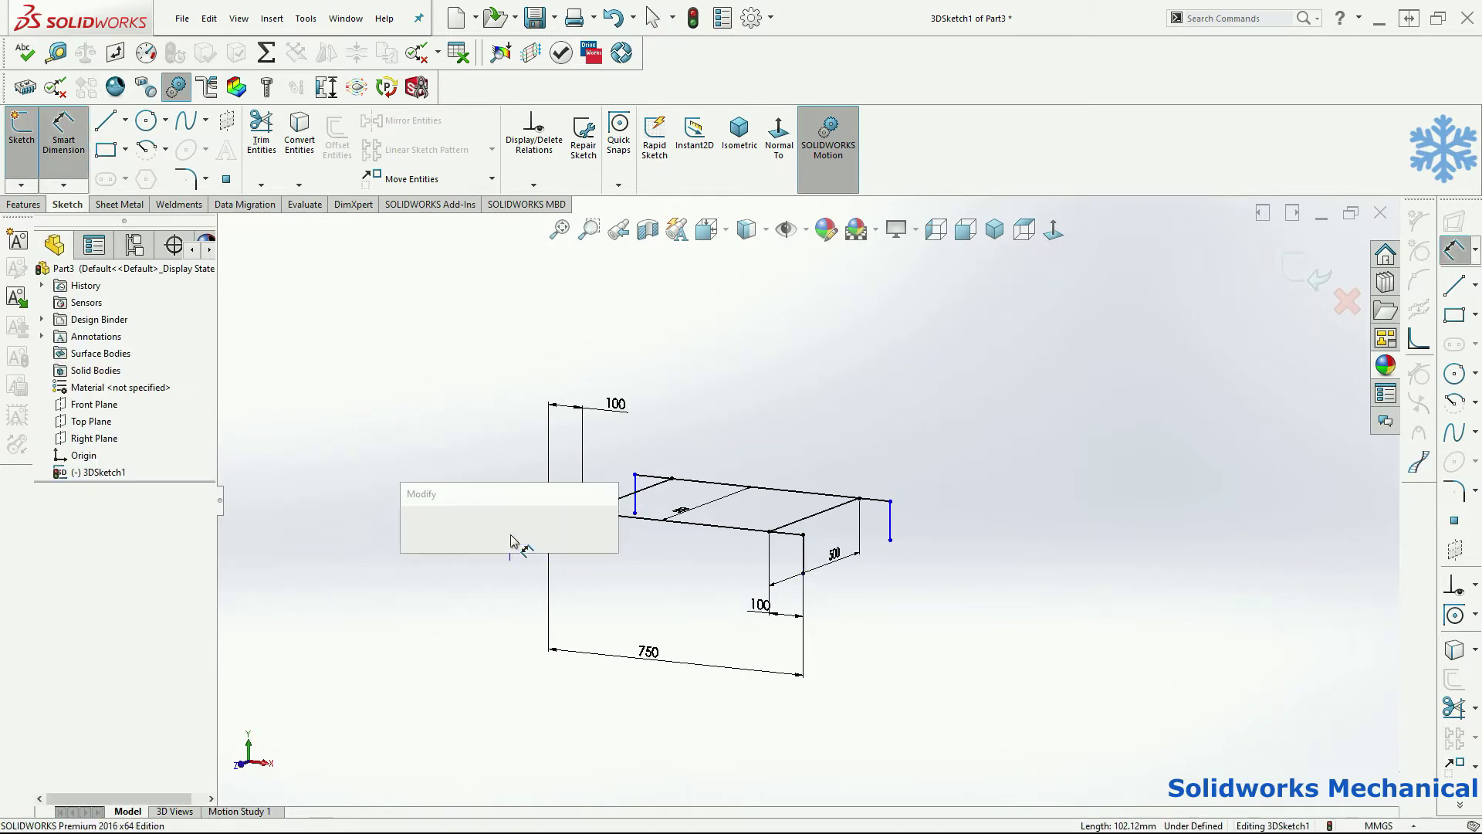
type("100")
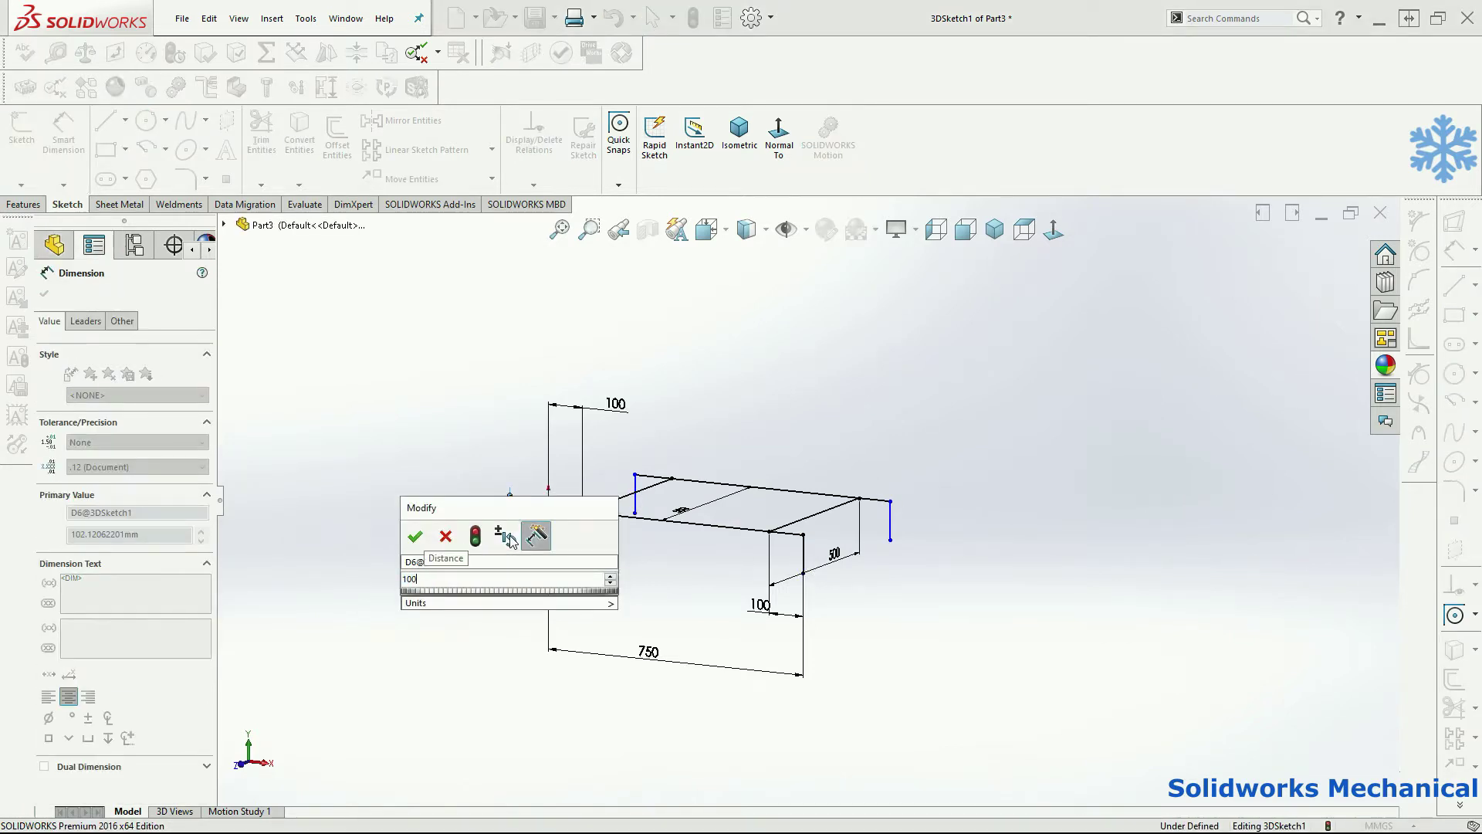
key("Return")
left_click(984, 463)
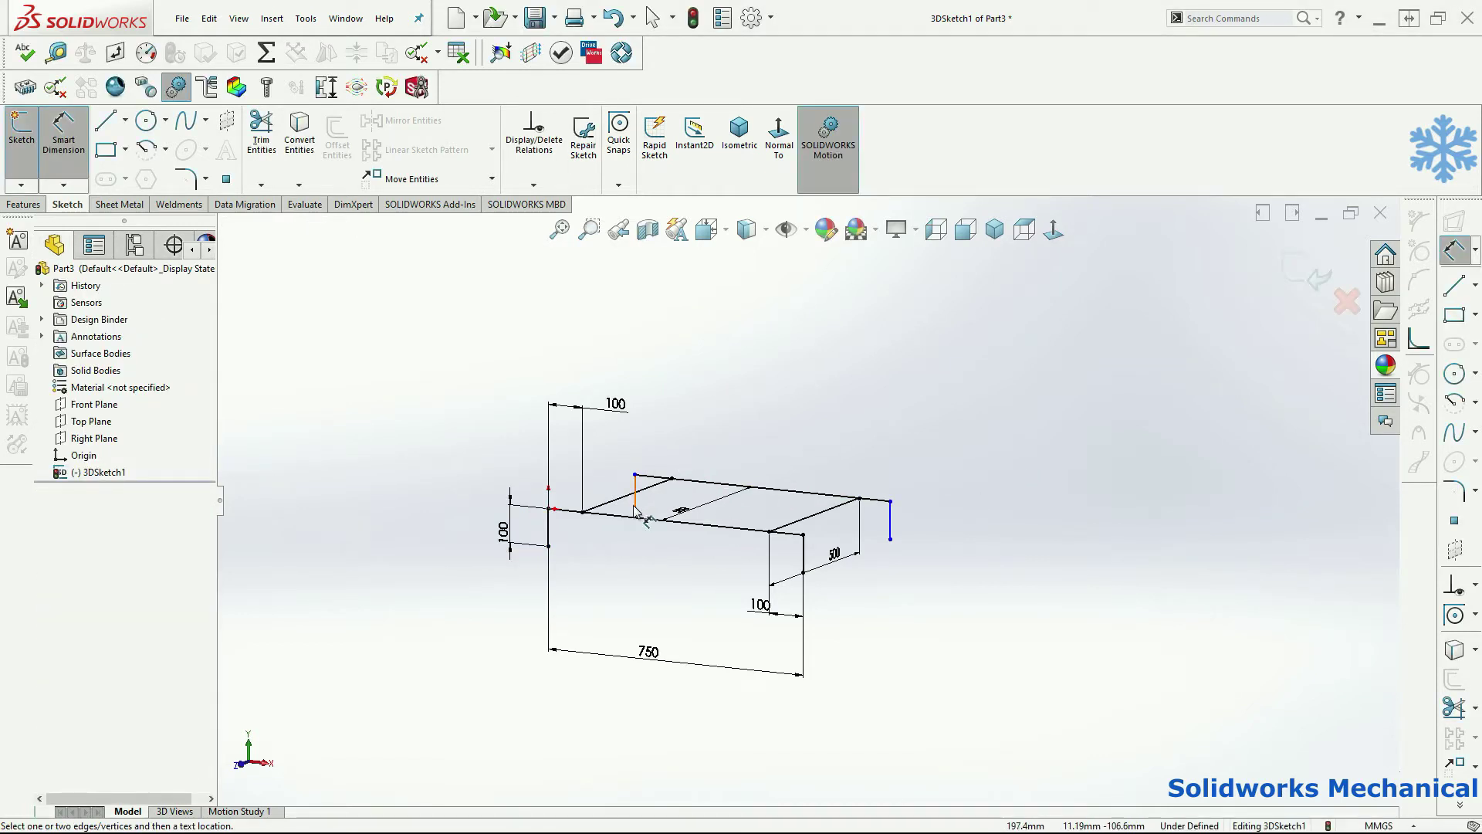
key("Escape")
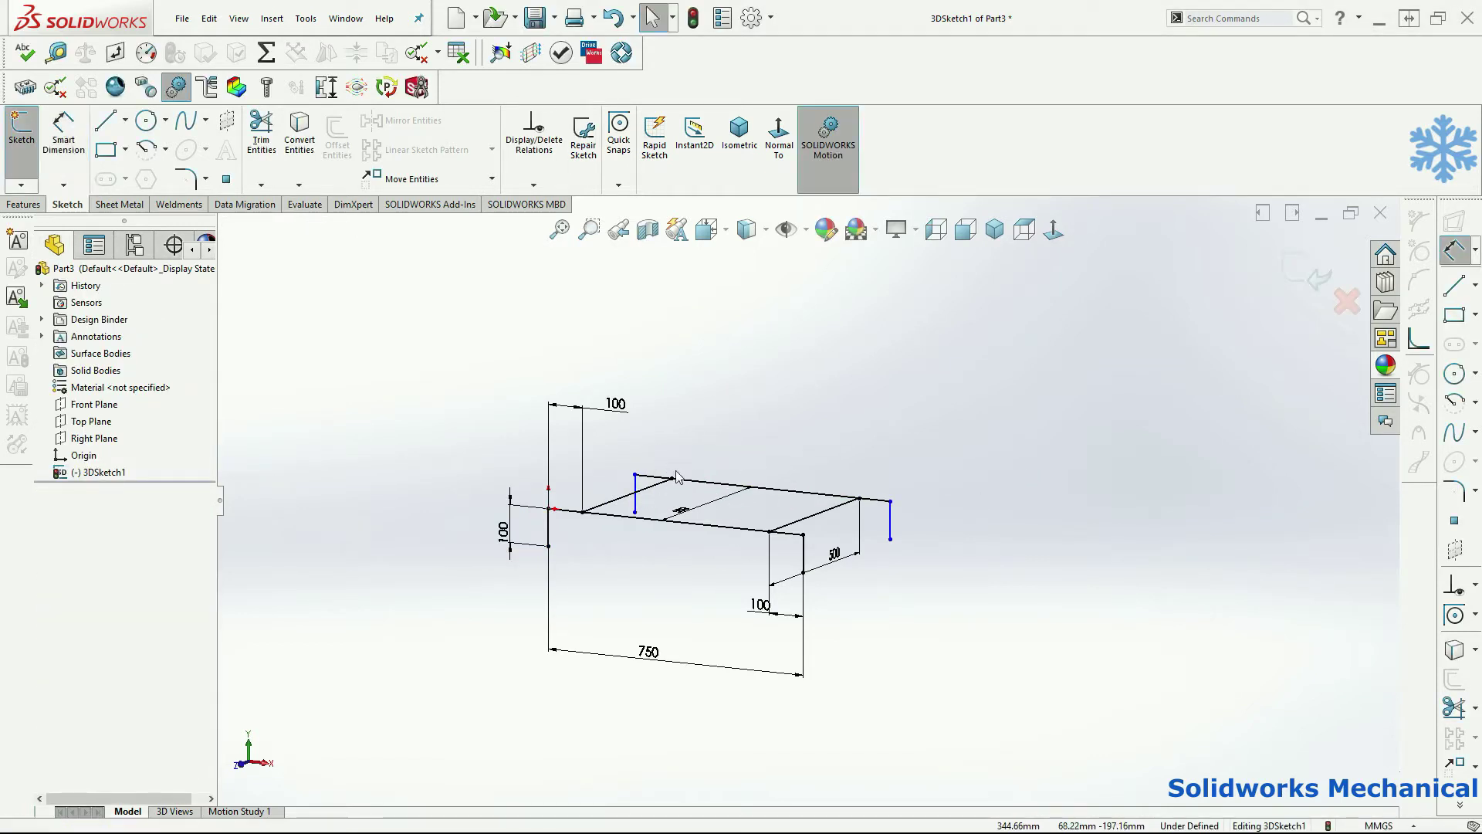
left_click(635, 514)
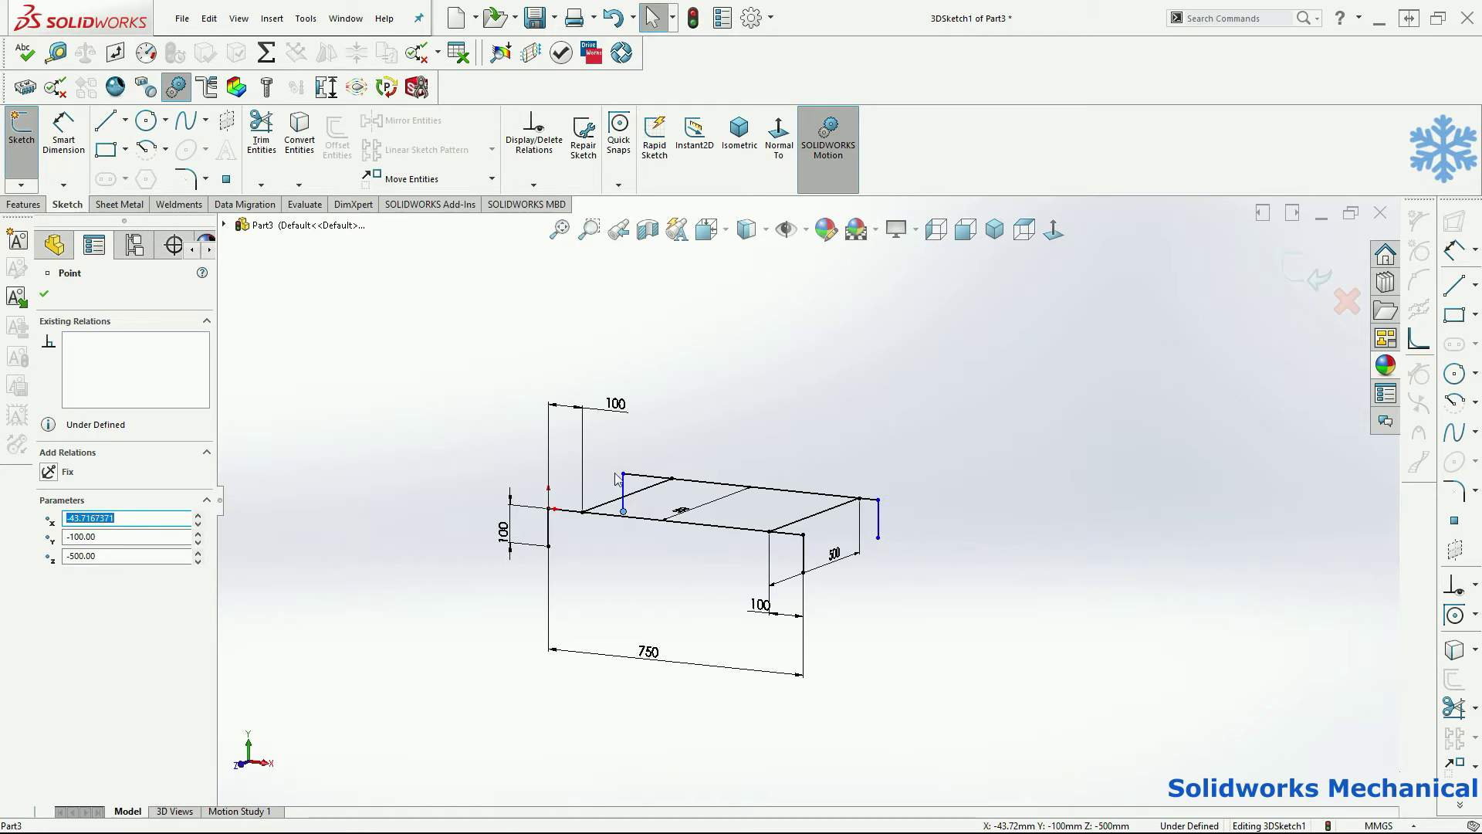
left_click(624, 474)
left_click(551, 511, "ctrl")
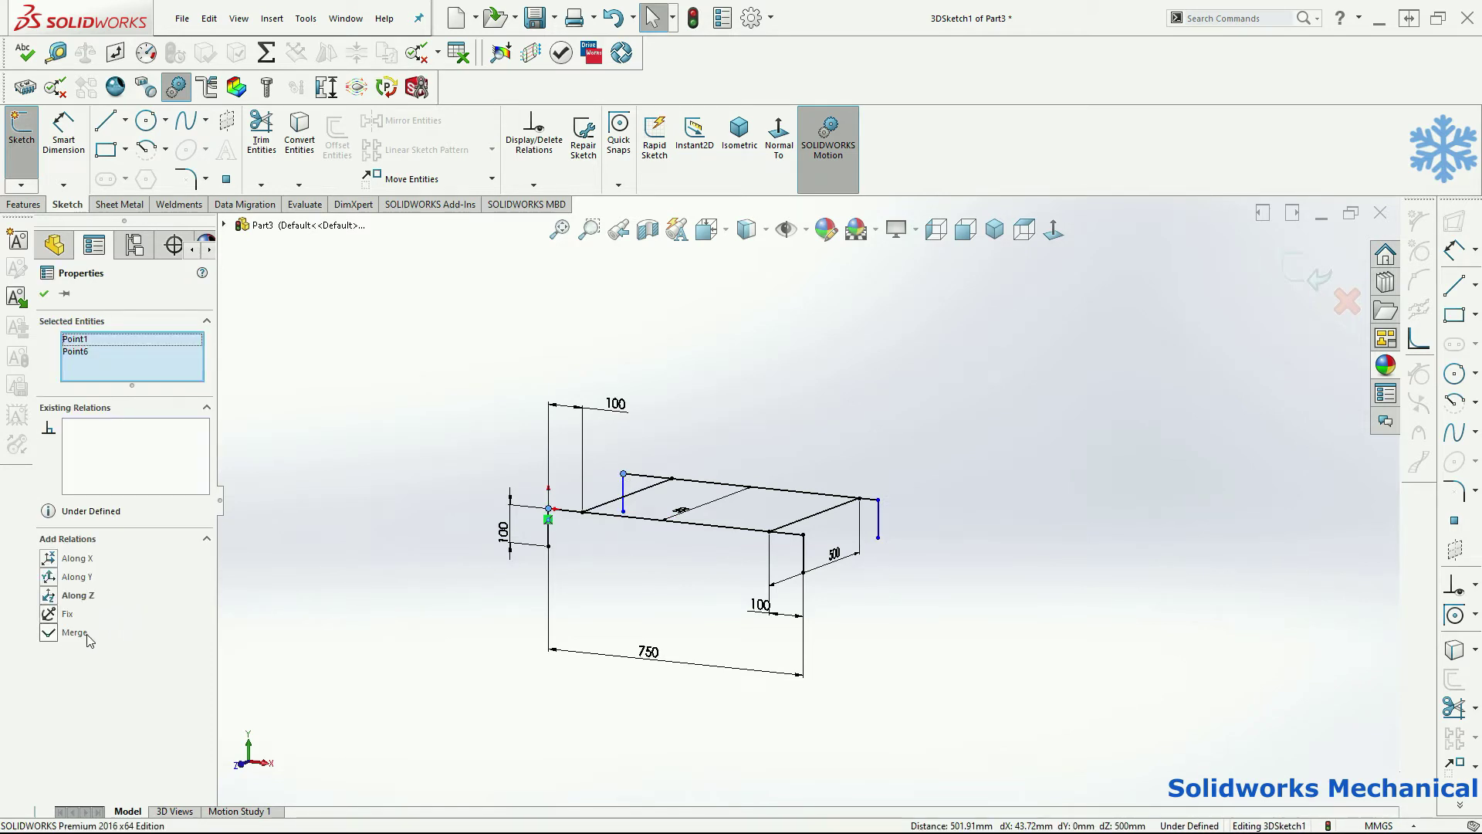
left_click(652, 587)
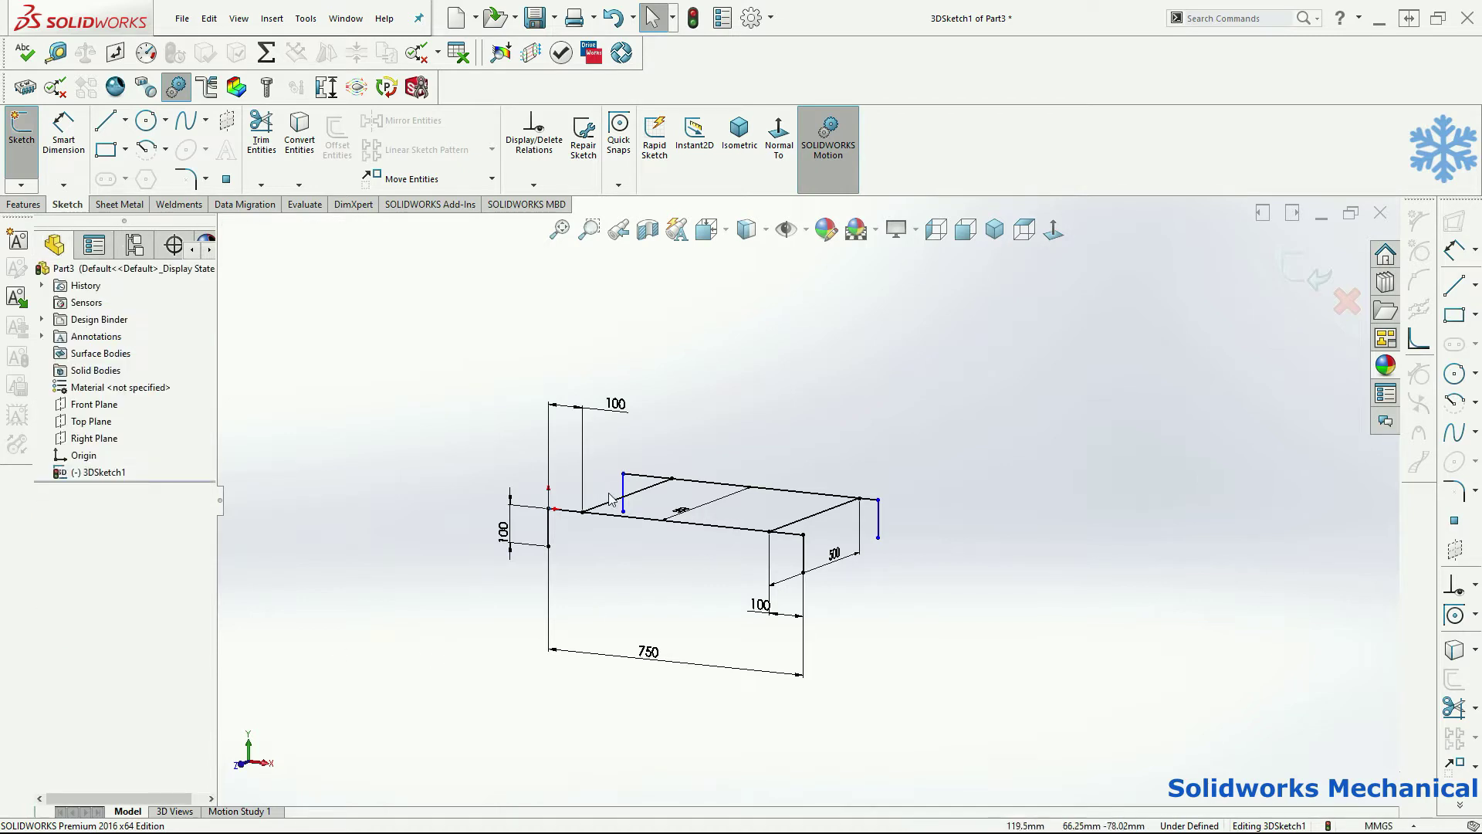
Align the back rail's near endpoint with the origin using an Along Z relation.
key("ctrl+1")
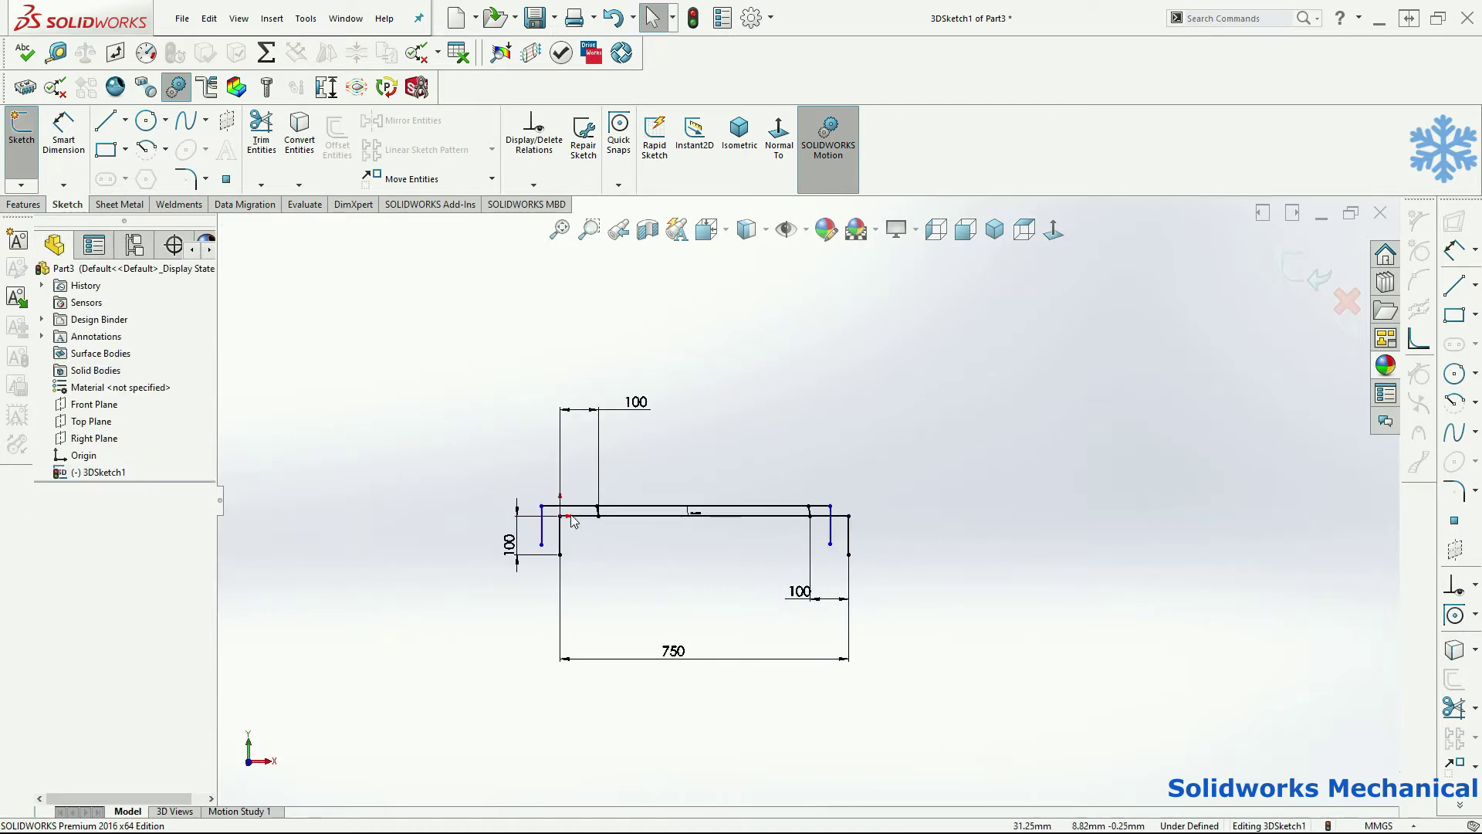
middle_click_drag(572, 522, 538, 650)
left_click_drag(579, 403, 601, 408)
left_click(608, 408)
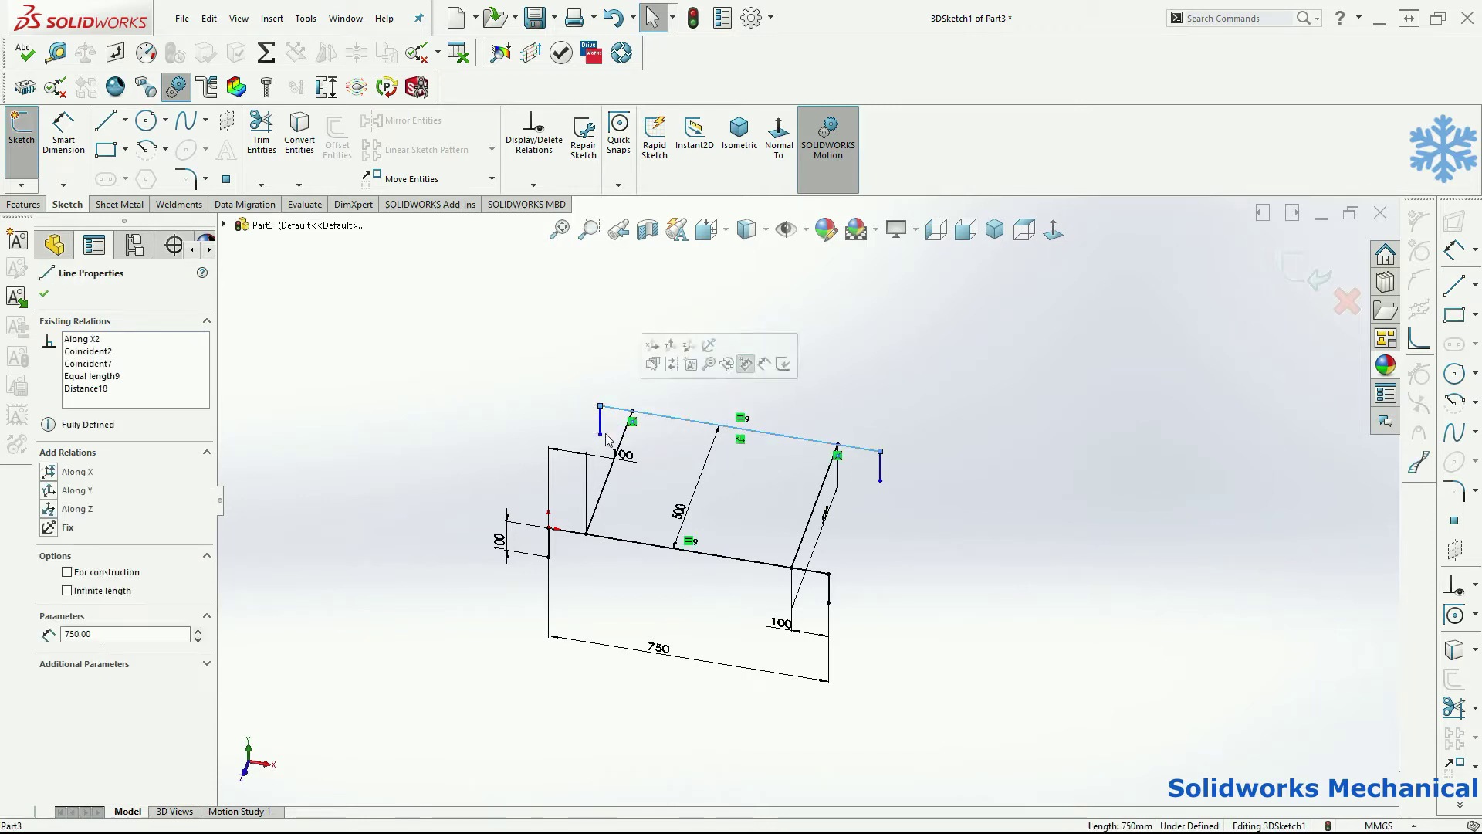
left_click(600, 434)
key("ctrl+5")
left_click(561, 471, "ctrl")
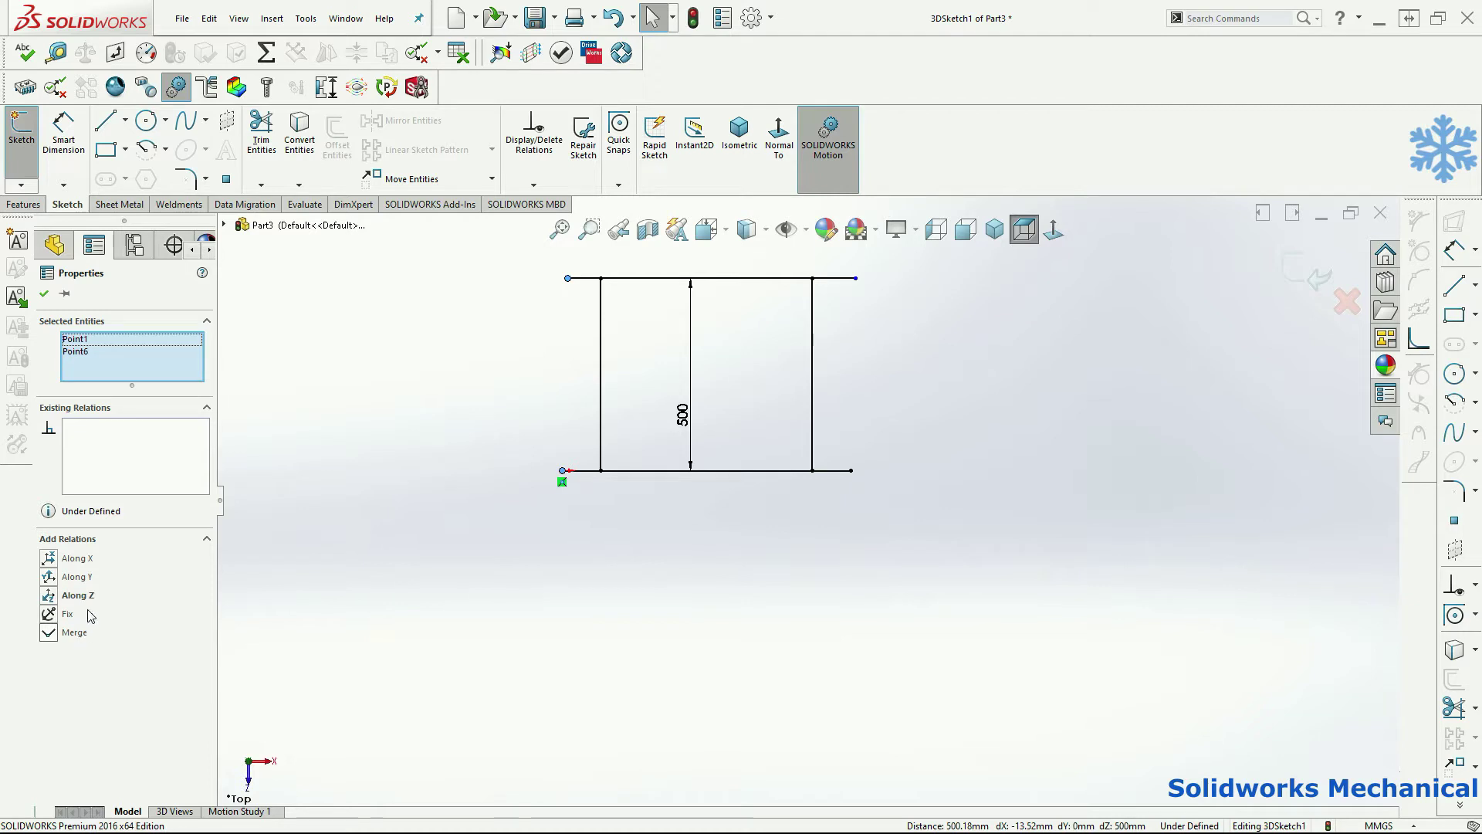
left_click(77, 595)
left_click(449, 645)
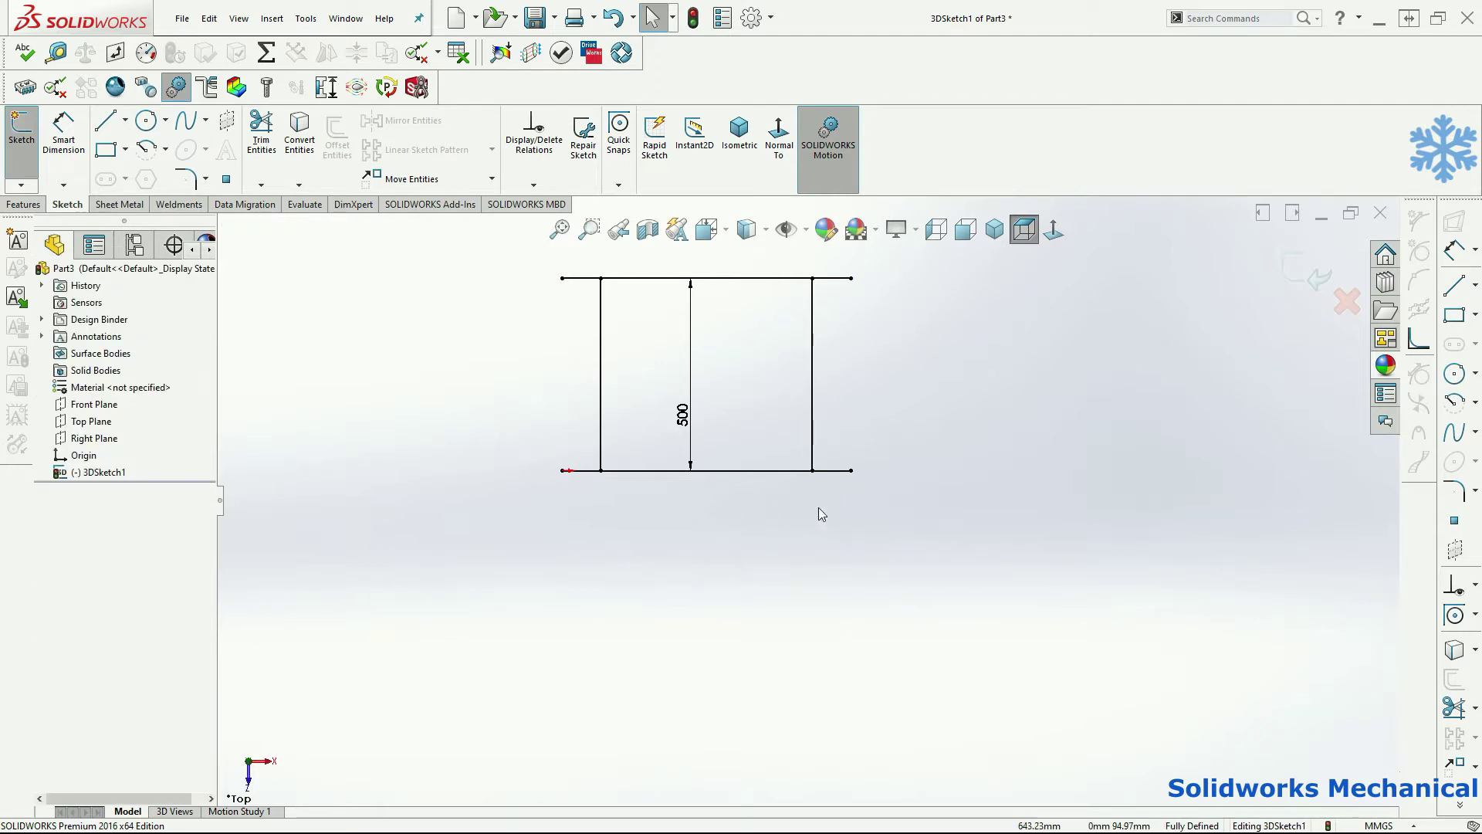
Draw a line vertically upward from the midpoint of the front rail.
scroll(857, 494, "up", 3)
middle_click(869, 489)
middle_click(869, 489)
mouse_move(774, 575)
middle_mouse_down()
mouse_move(821, 340)
mouse_move(933, 385)
mouse_move(804, 357)
mouse_move(1058, 344)
mouse_move(1146, 426)
mouse_move(1030, 417)
mouse_move(1155, 384)
mouse_move(1144, 399)
mouse_move(1052, 404)
mouse_move(1052, 378)
middle_mouse_up()
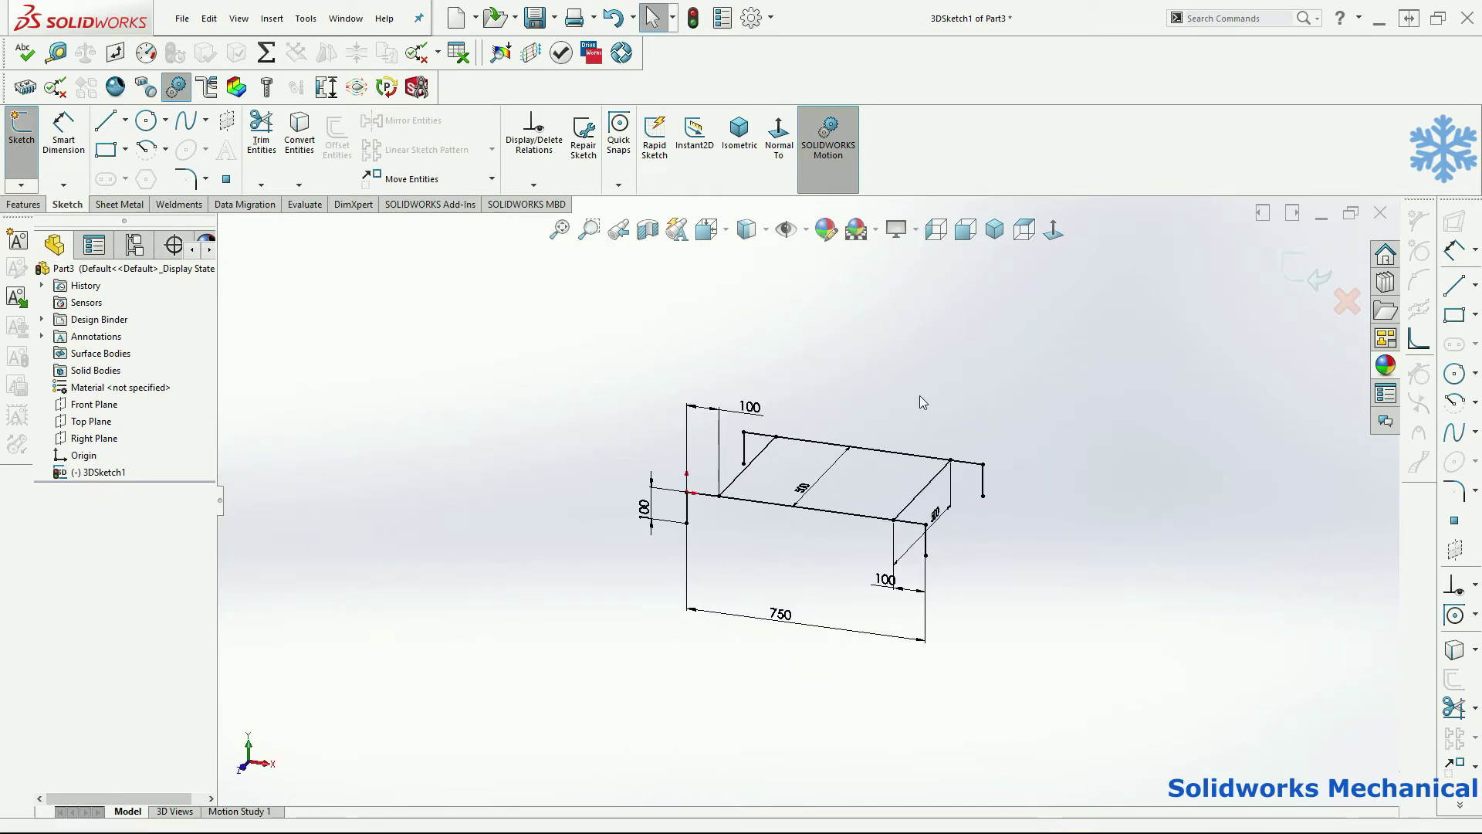
left_click(108, 122)
left_click(805, 508)
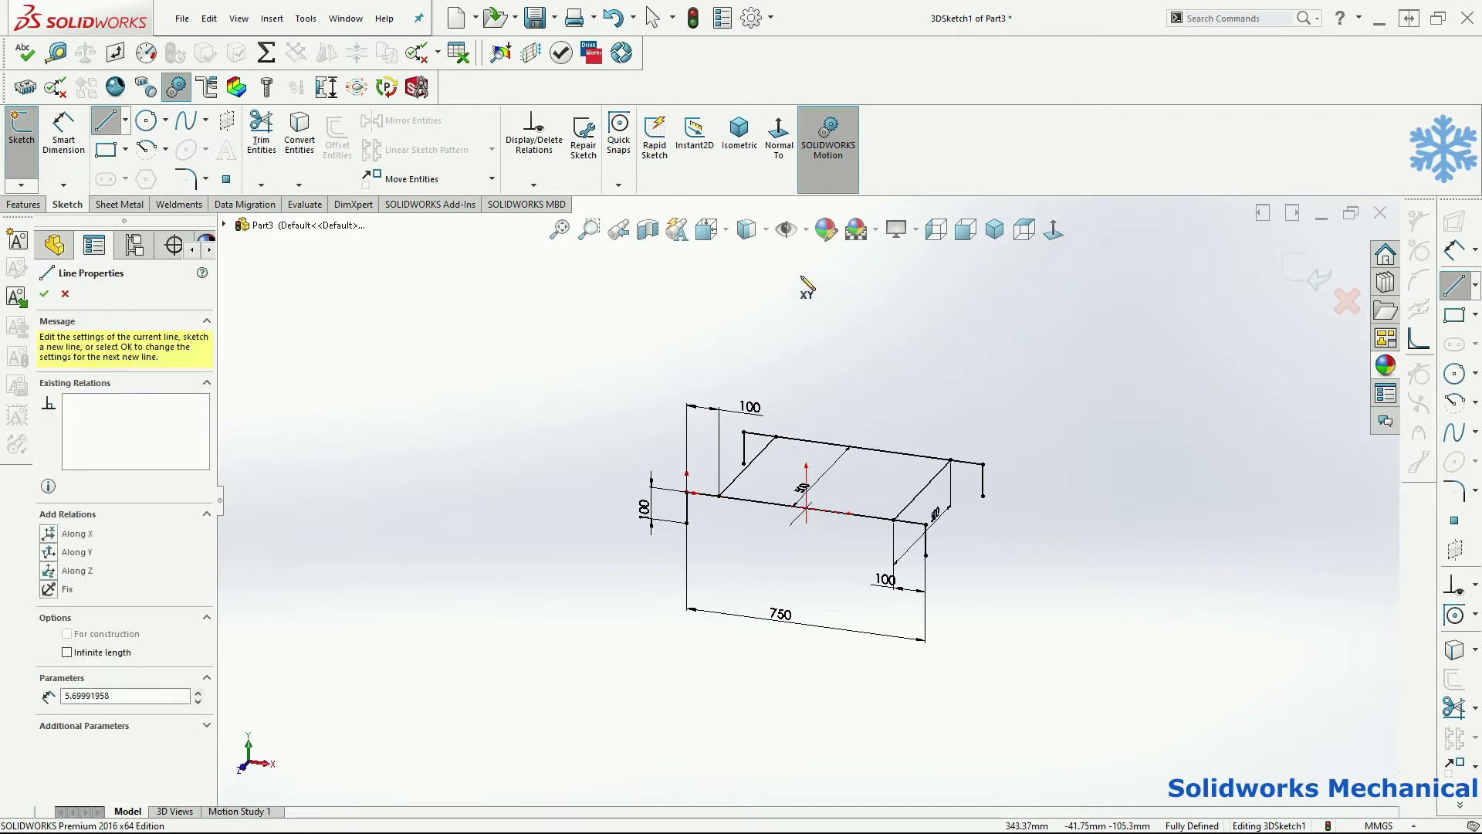
left_click(811, 300)
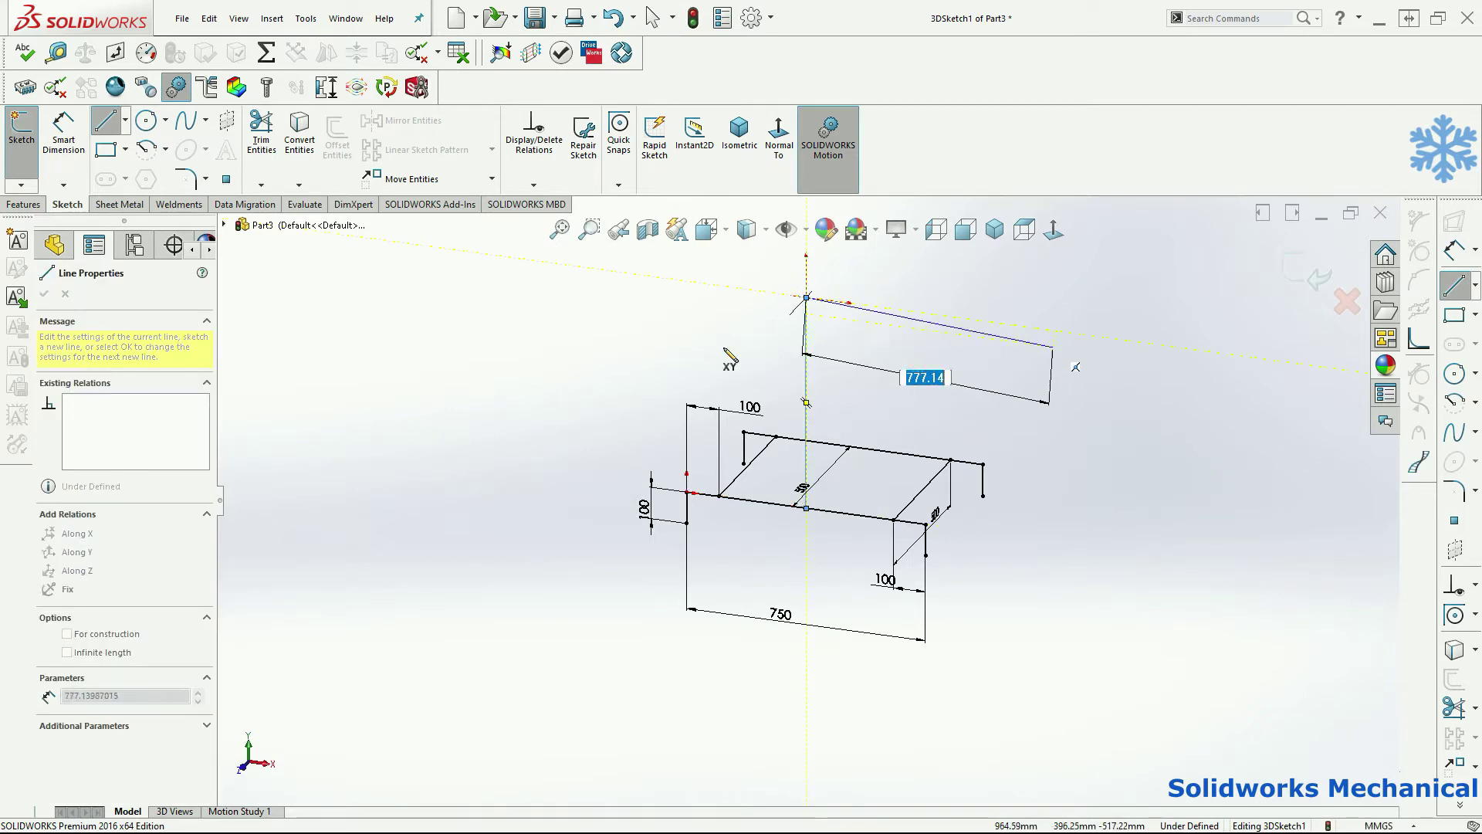
key("Escape")
Draw a vertical line about 585 mm long upward from the midpoint of the back rail.
right_click_drag(900, 354, 589, 363)
mouse_move(913, 463)
middle_mouse_down()
mouse_move(940, 430)
mouse_move(866, 471)
middle_mouse_up()
left_click(863, 461)
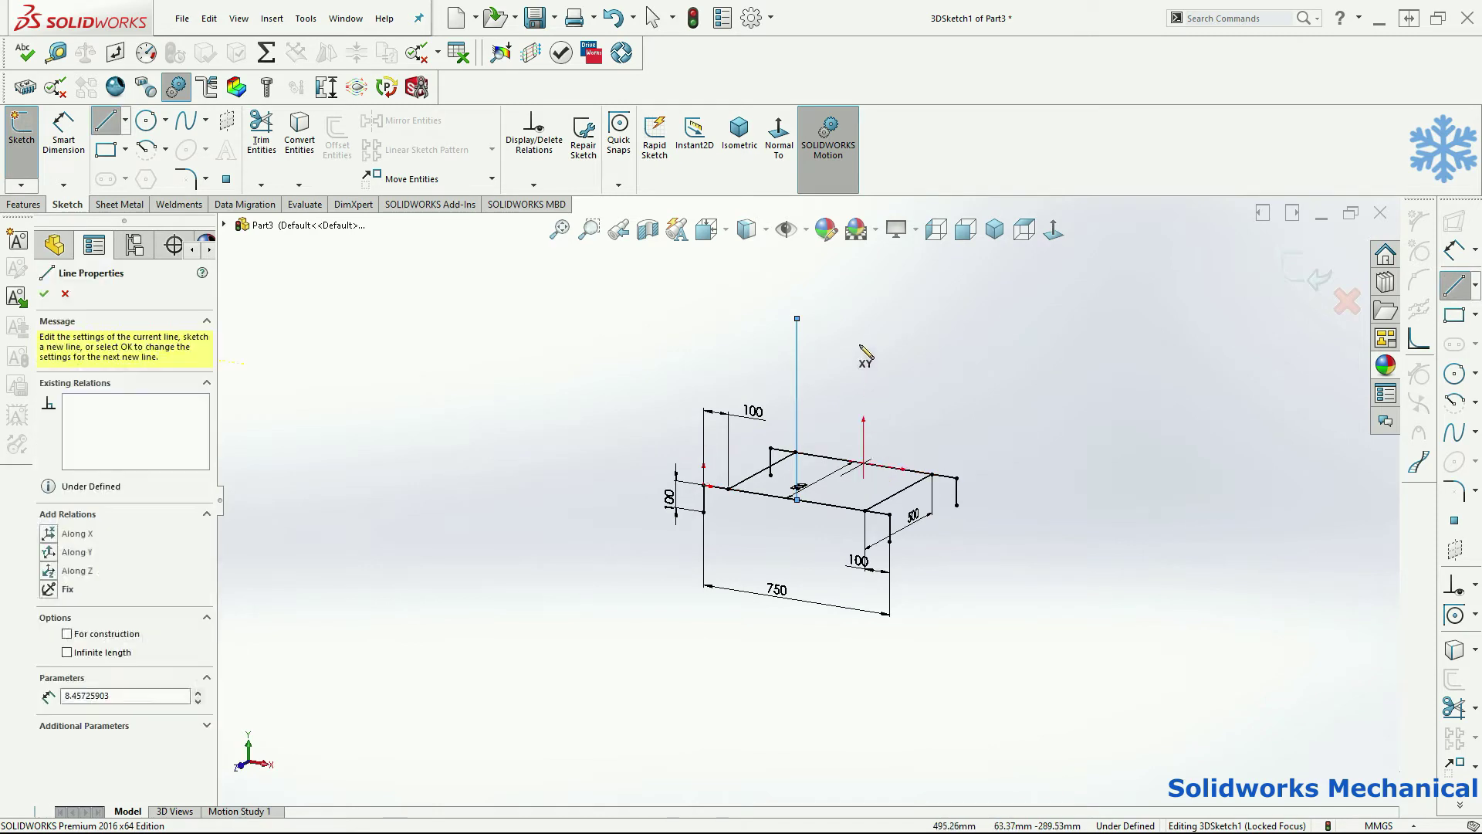
left_click(863, 306)
Dimension the height of the upright on the back rail as 500 mm.
right_click_drag(1050, 364, 999, 284)
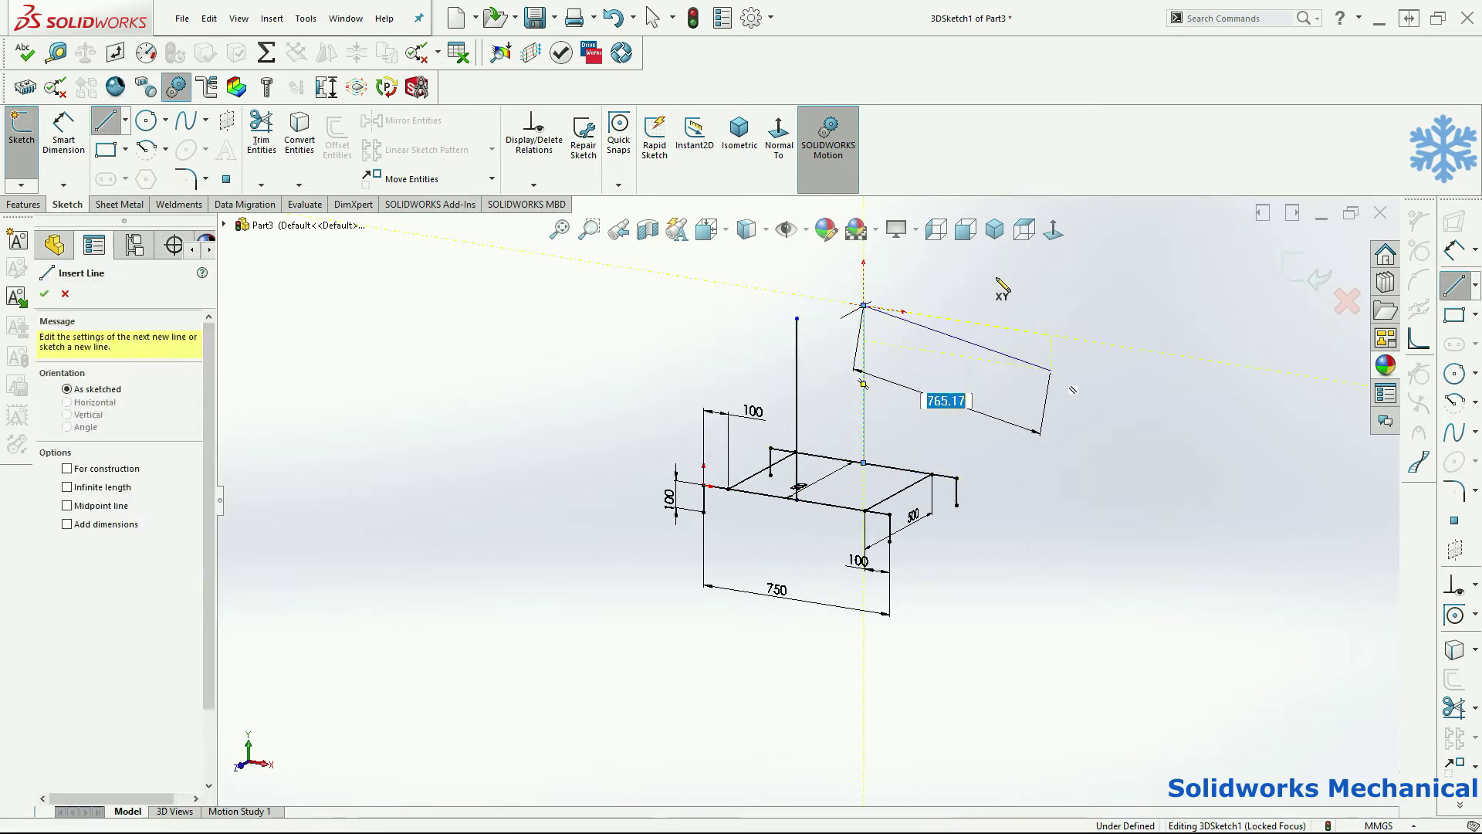
left_click(864, 367)
left_click(924, 338)
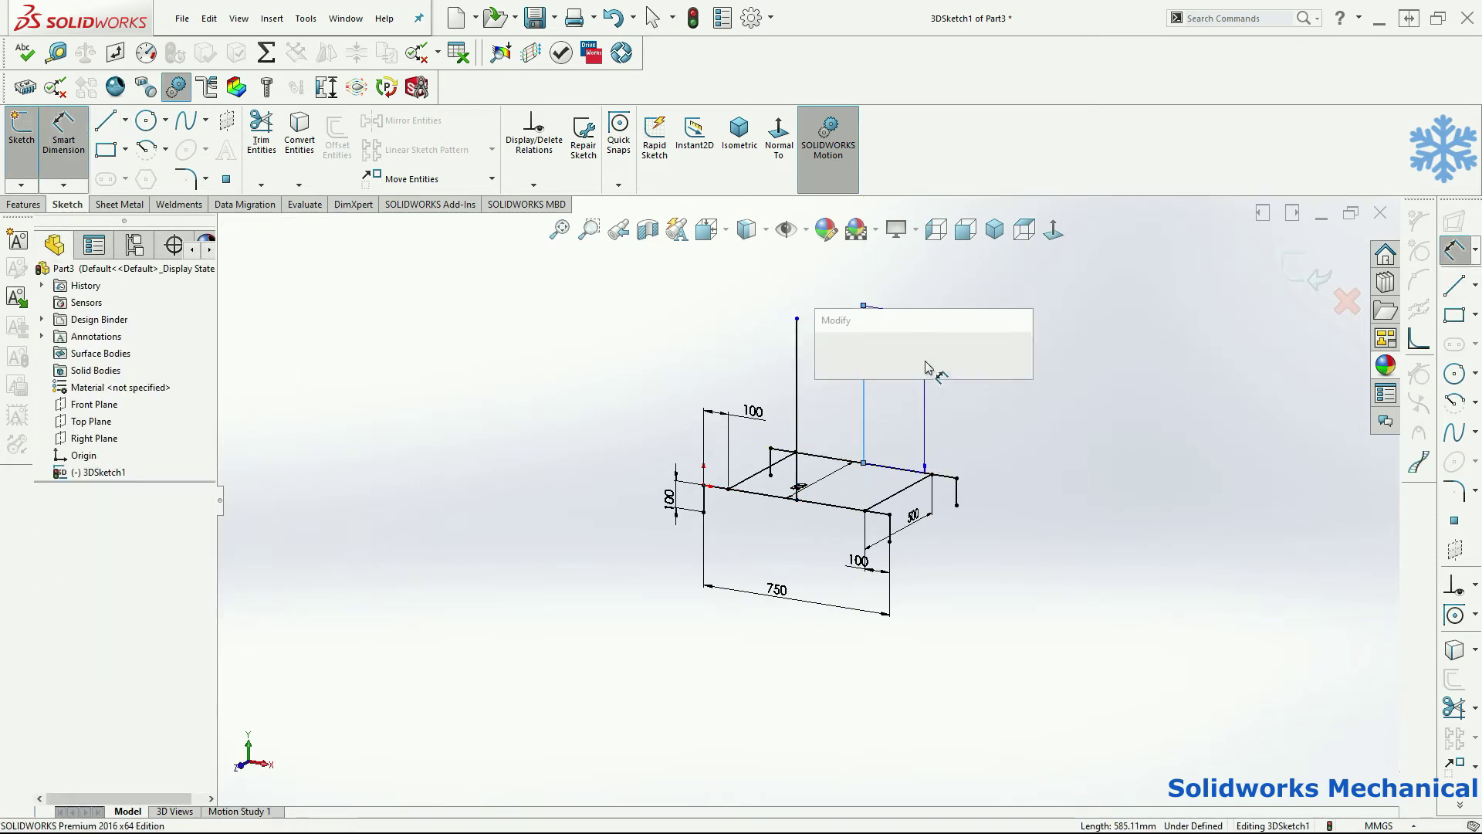
type("500")
key("Return")
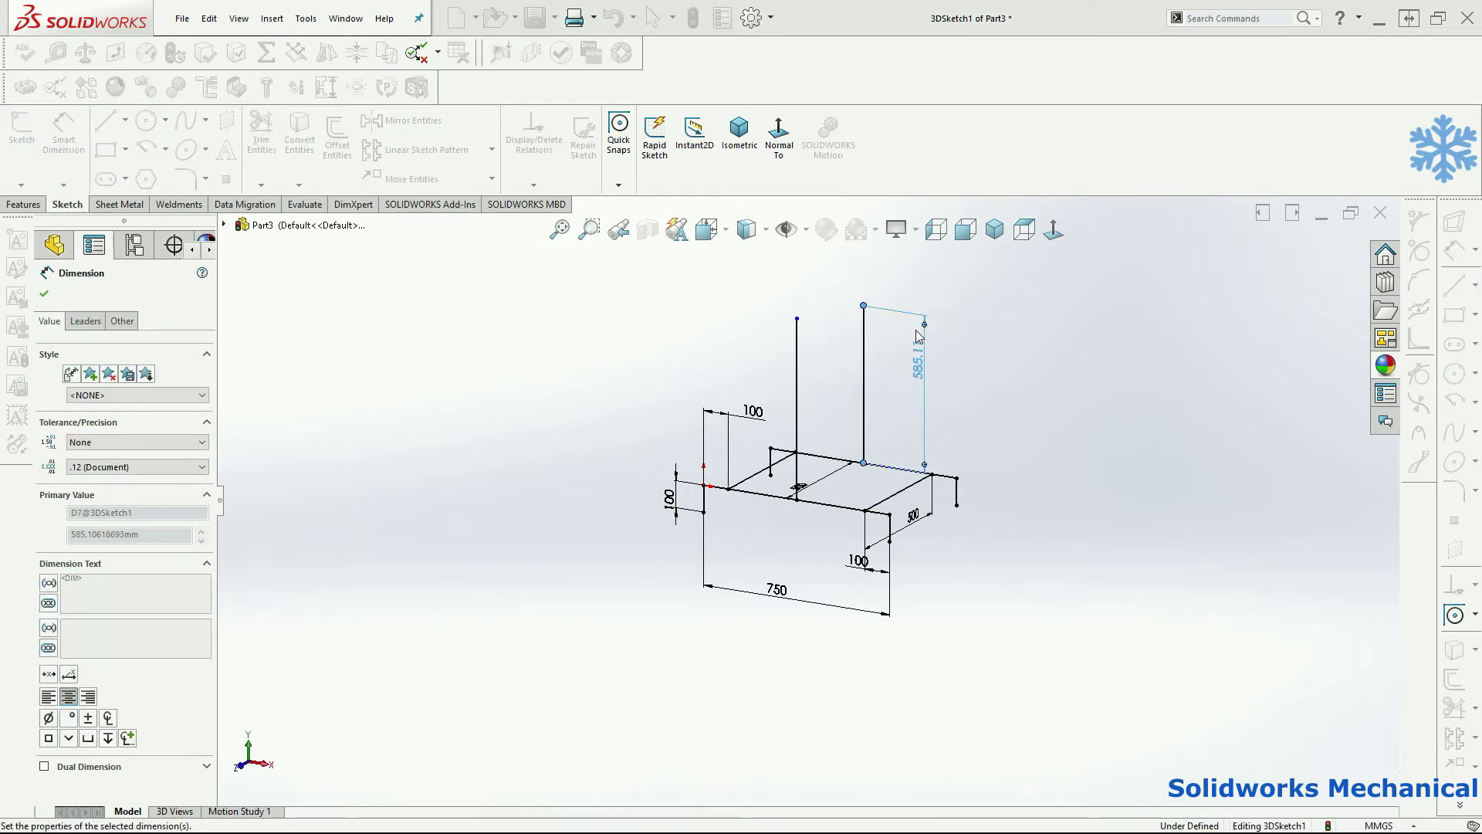
key("Escape")
Make the front and back uprights equal in length with an Equal relation.
left_click(864, 398)
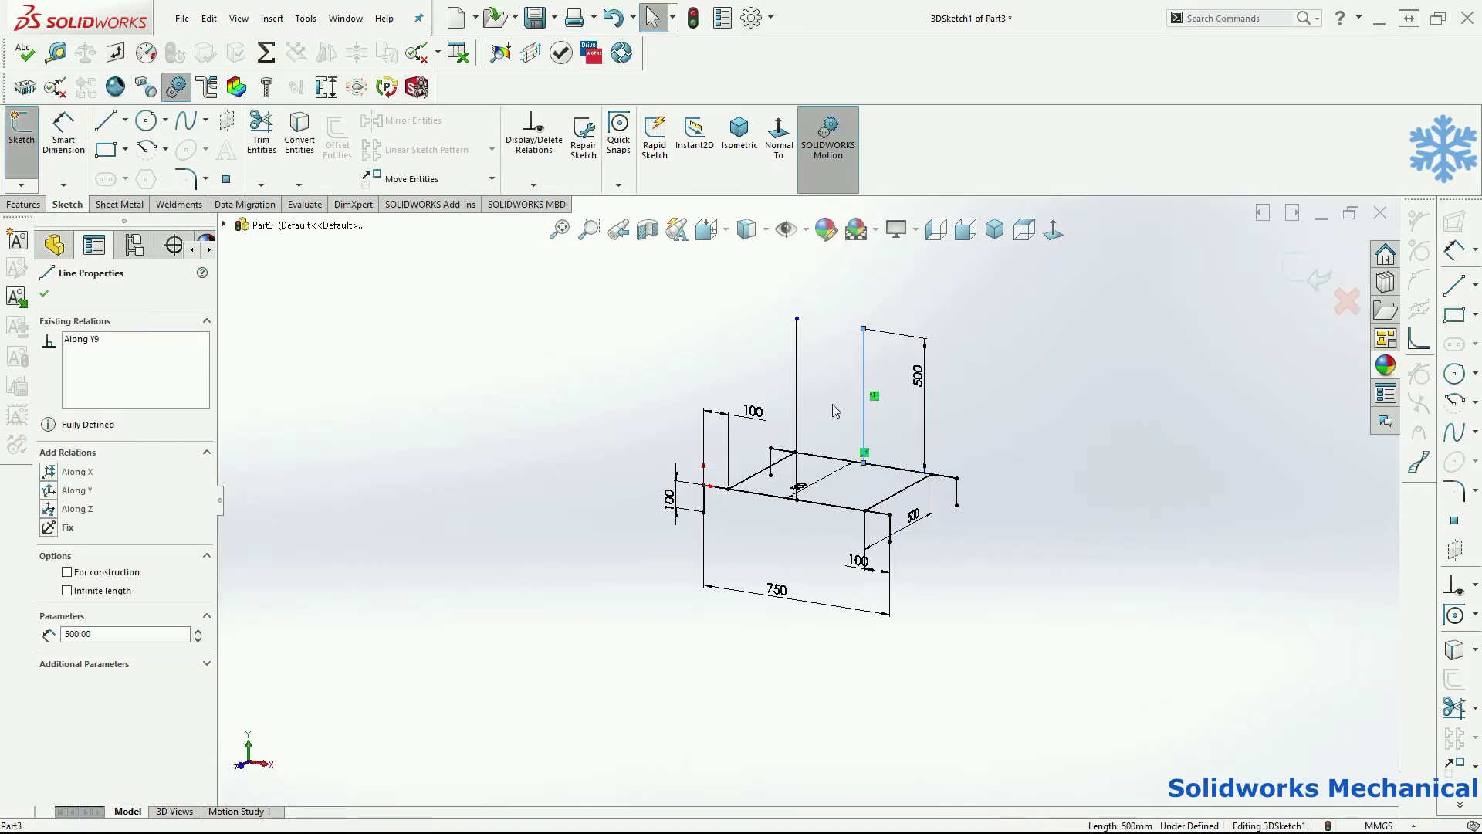
left_click(800, 360, "ctrl")
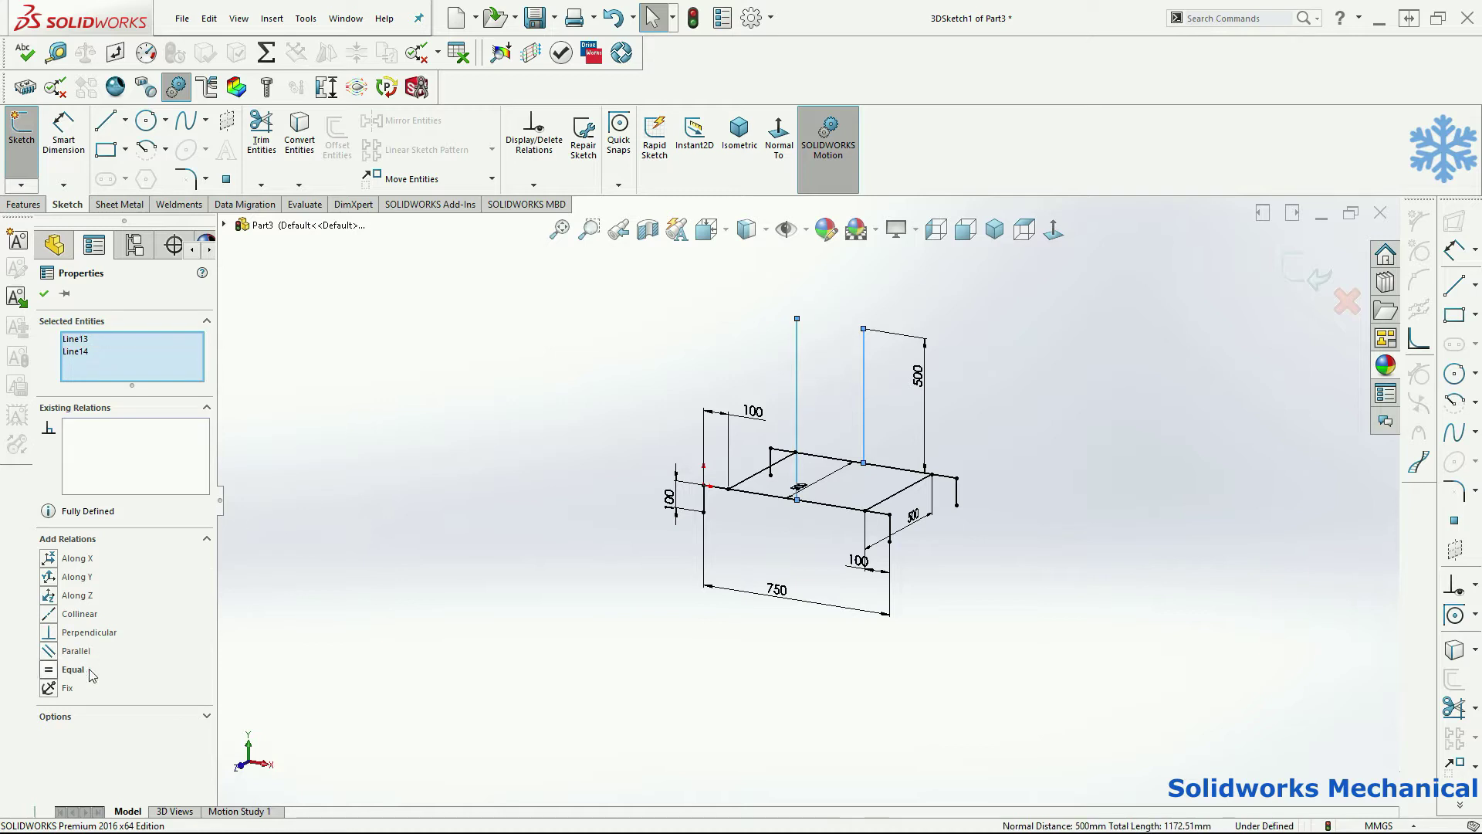
key("Escape")
scroll(864, 372, "up", 3)
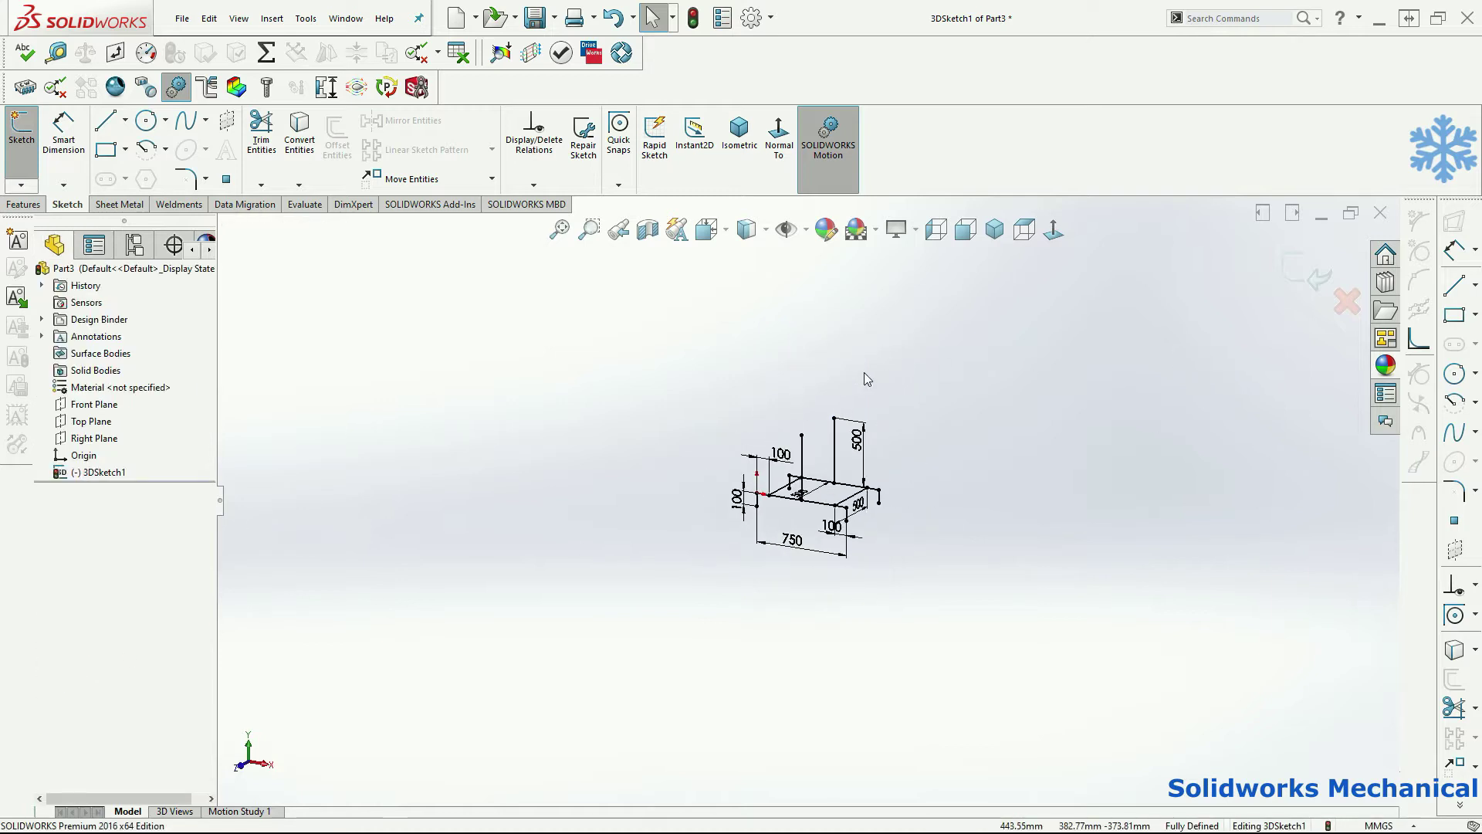
mouse_move(880, 385)
middle_mouse_down()
mouse_move(757, 427)
mouse_move(923, 398)
middle_mouse_up()
middle_click_drag(925, 406, 929, 494)
left_click(105, 149)
mouse_move(833, 371)
middle_mouse_down()
mouse_move(847, 286)
mouse_move(860, 373)
middle_mouse_up()
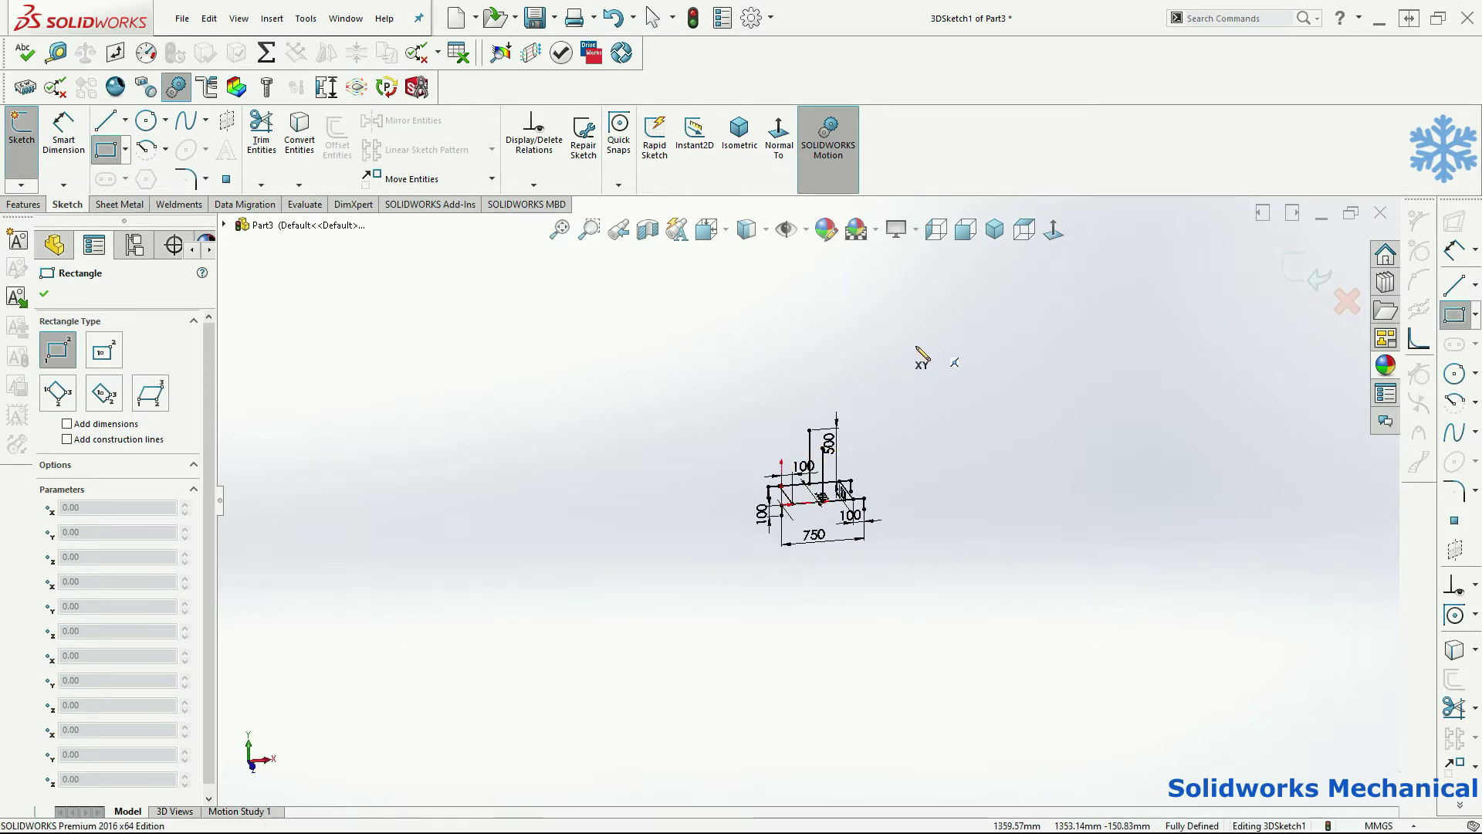
key("Escape")
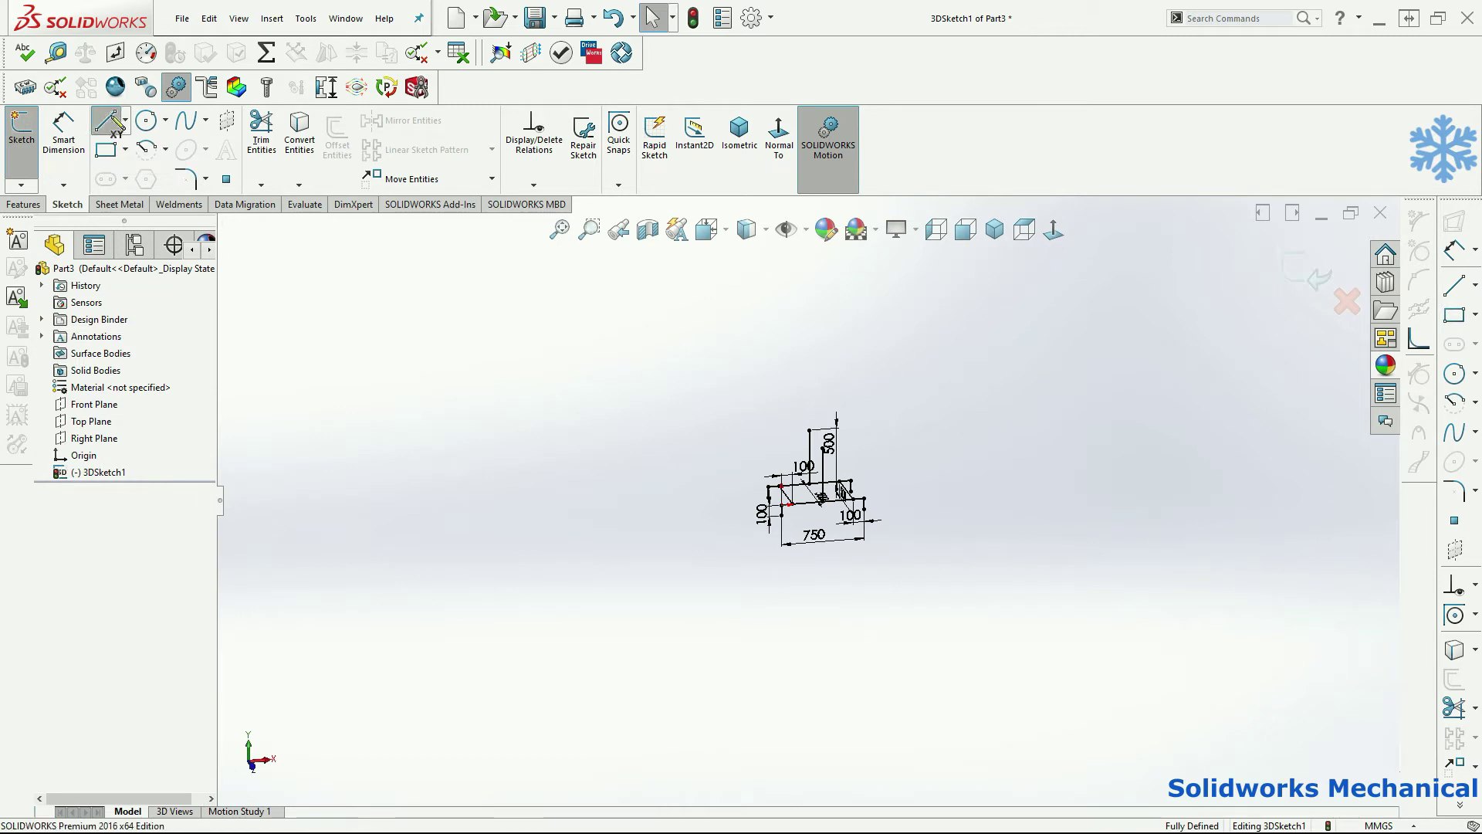
Draw connected lines from the front upright's top to its left corner, along a left side about 635 mm, the back, and a right side about 590 mm.
left_click(105, 120)
mouse_move(847, 446)
middle_mouse_down()
mouse_move(818, 556)
mouse_move(815, 459)
middle_mouse_up()
left_click(816, 464)
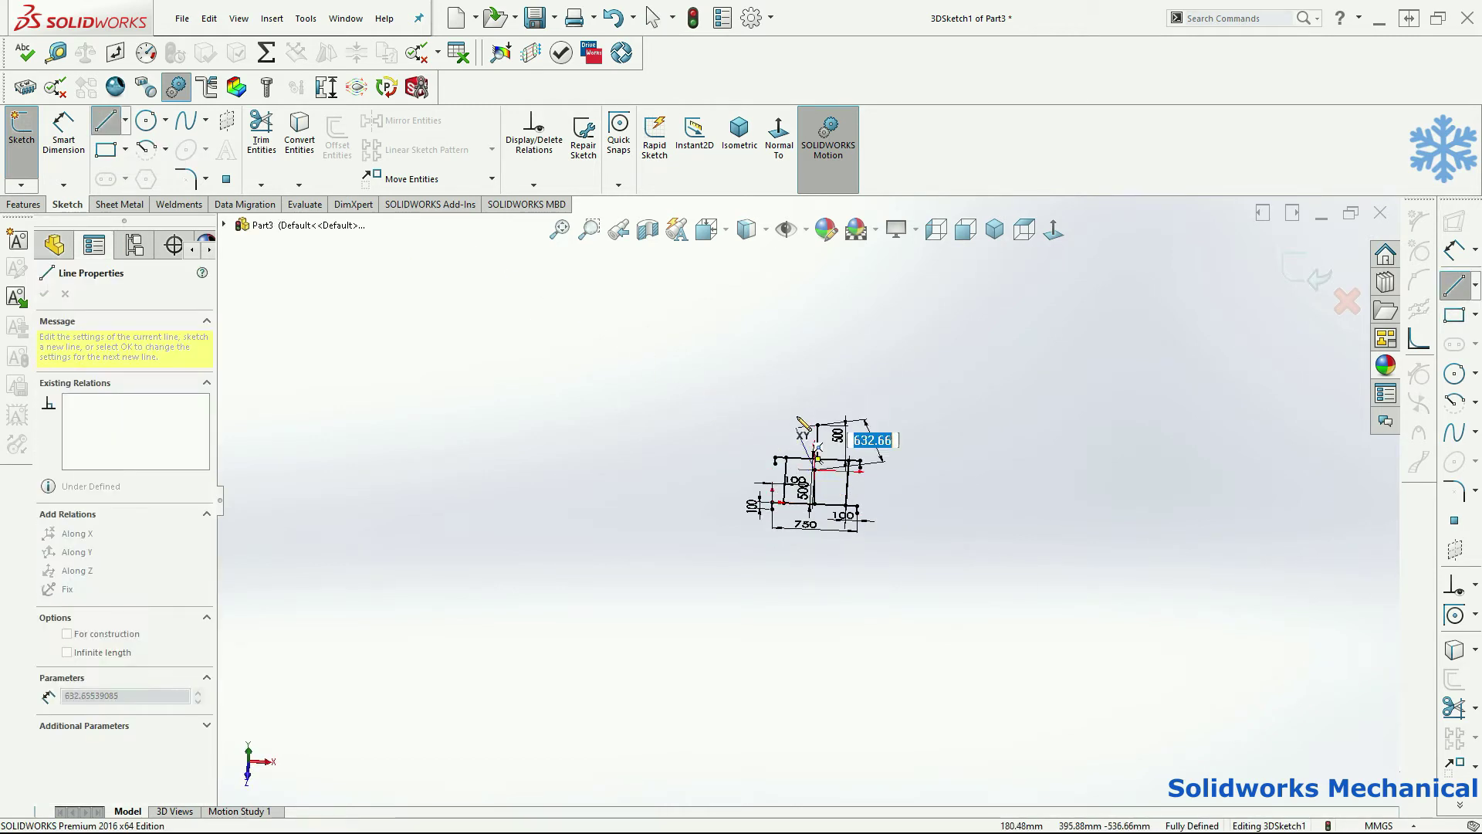
mouse_move(732, 259)
middle_mouse_down()
mouse_move(854, 441)
mouse_move(758, 423)
mouse_move(688, 685)
mouse_move(754, 400)
mouse_move(725, 359)
middle_mouse_up()
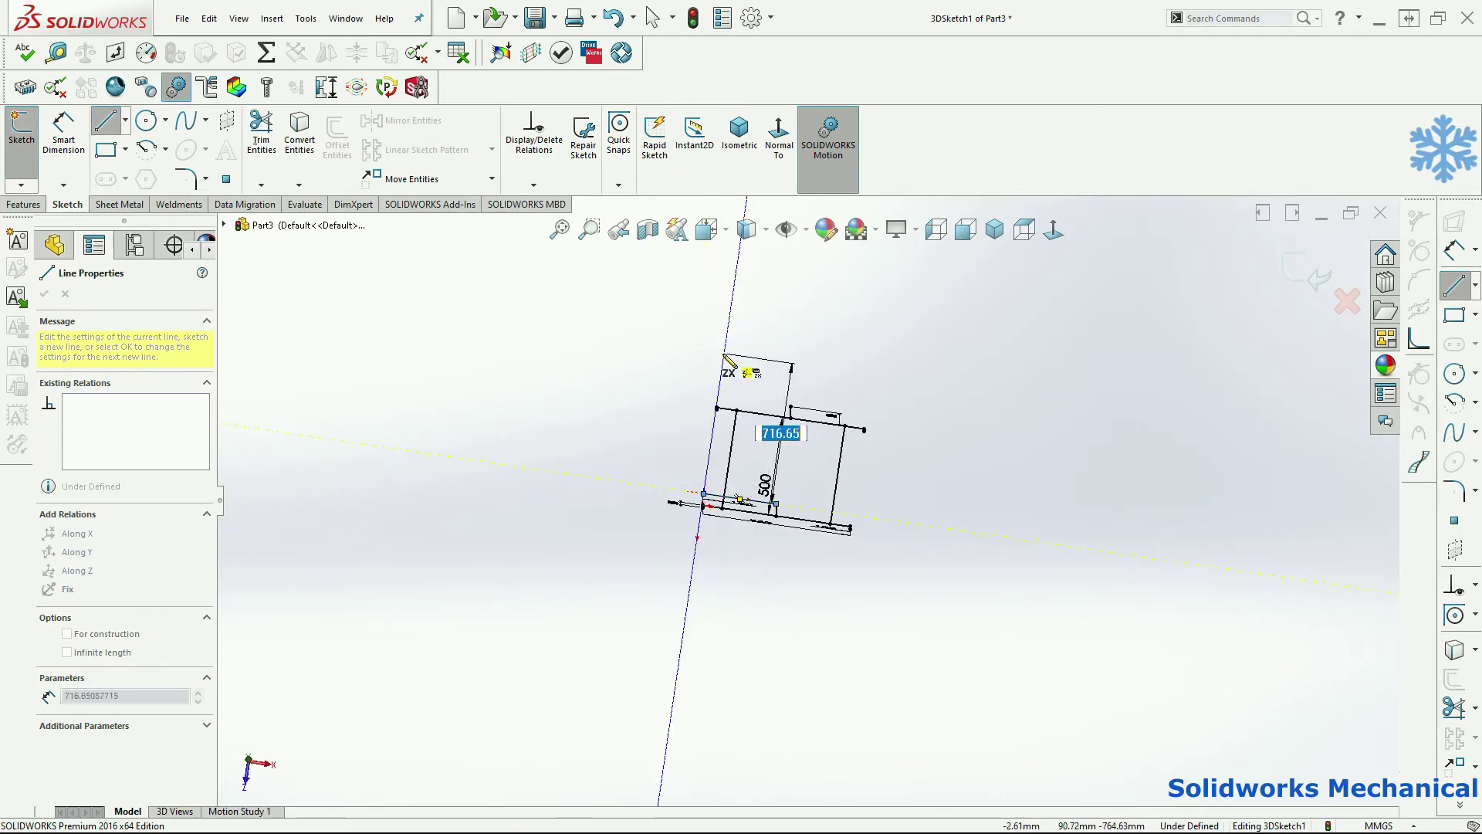
left_click(1025, 230)
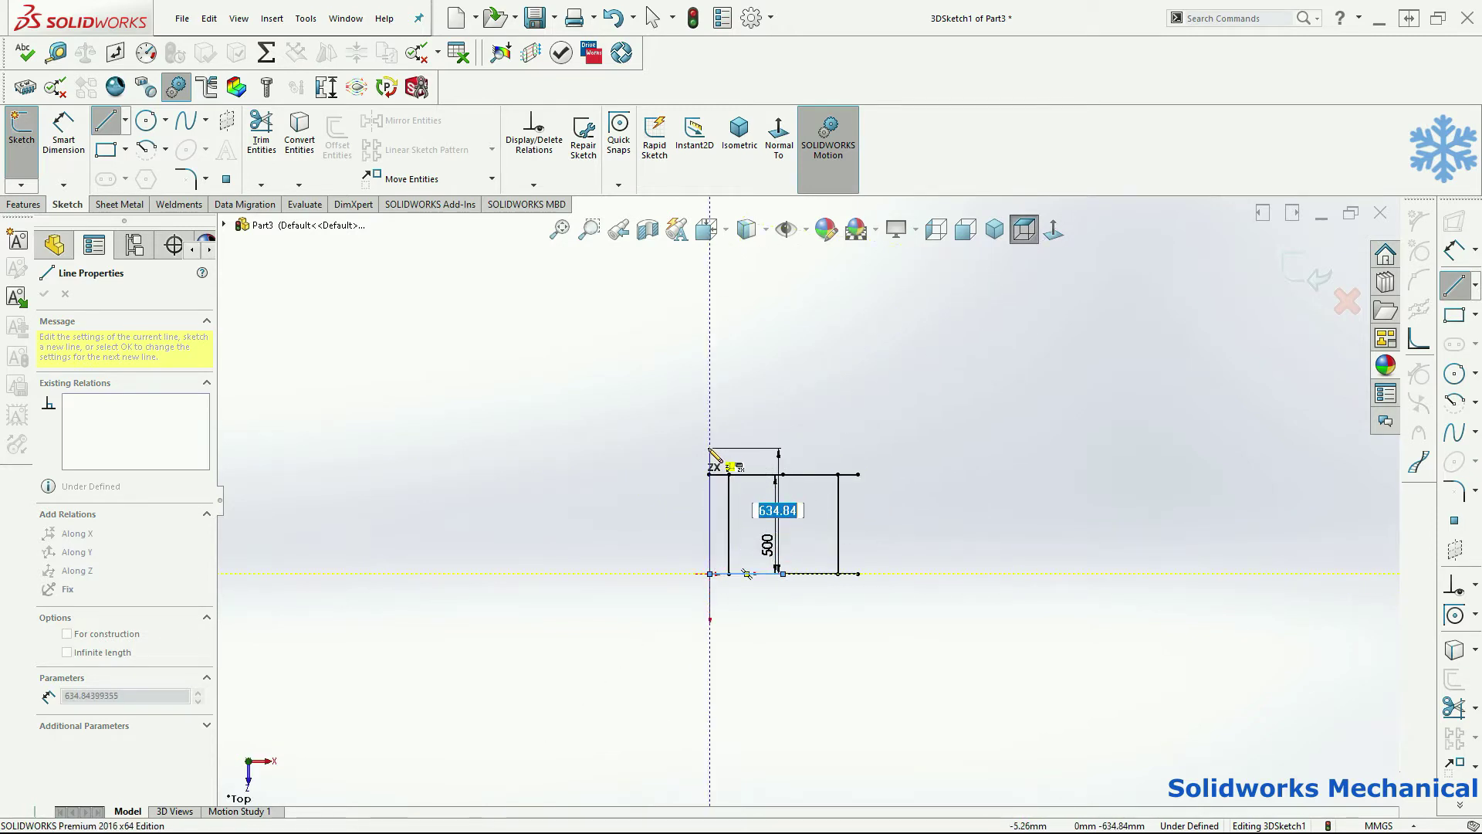
left_click(862, 448)
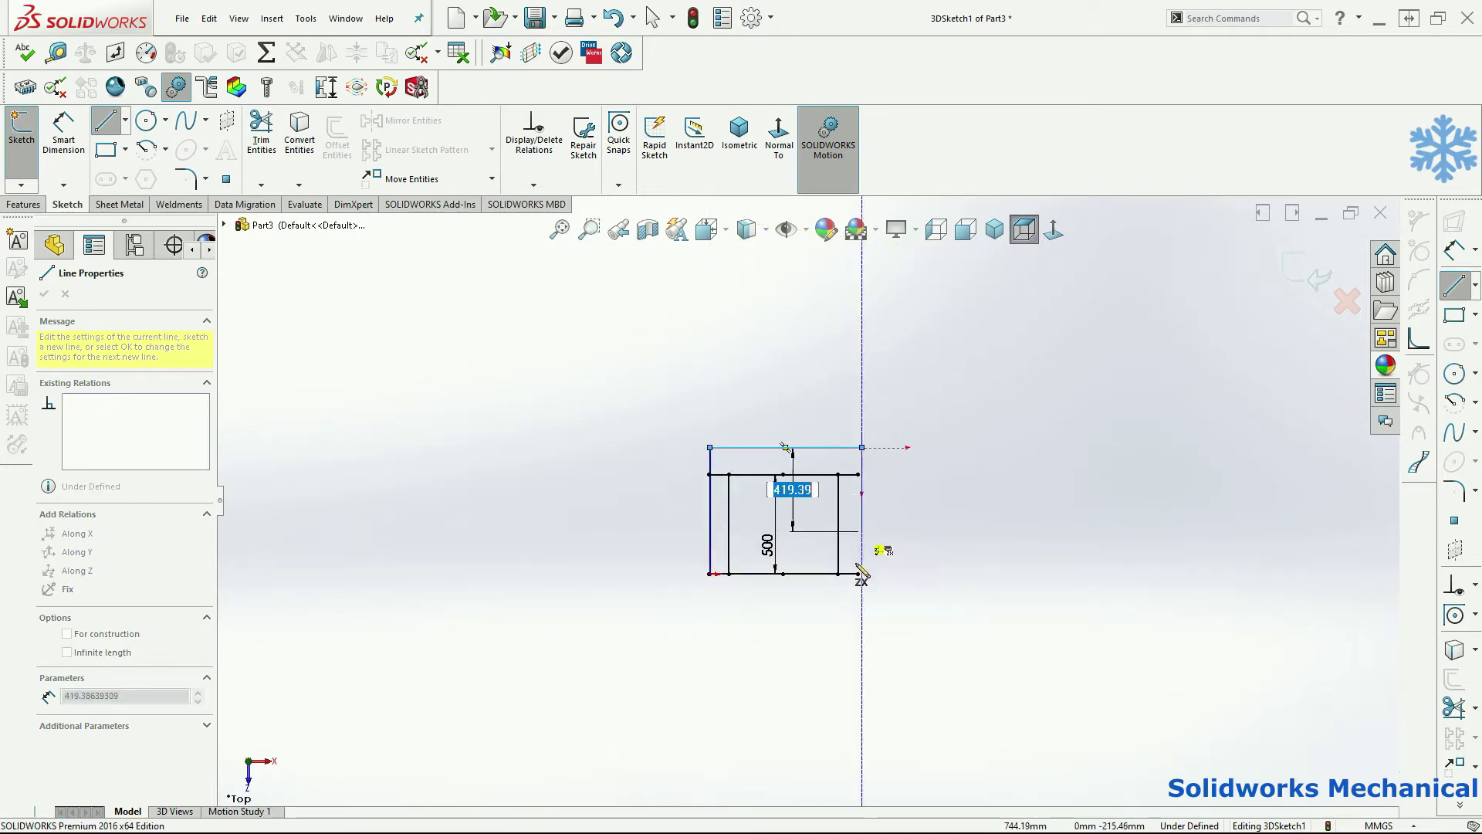
left_click(863, 572)
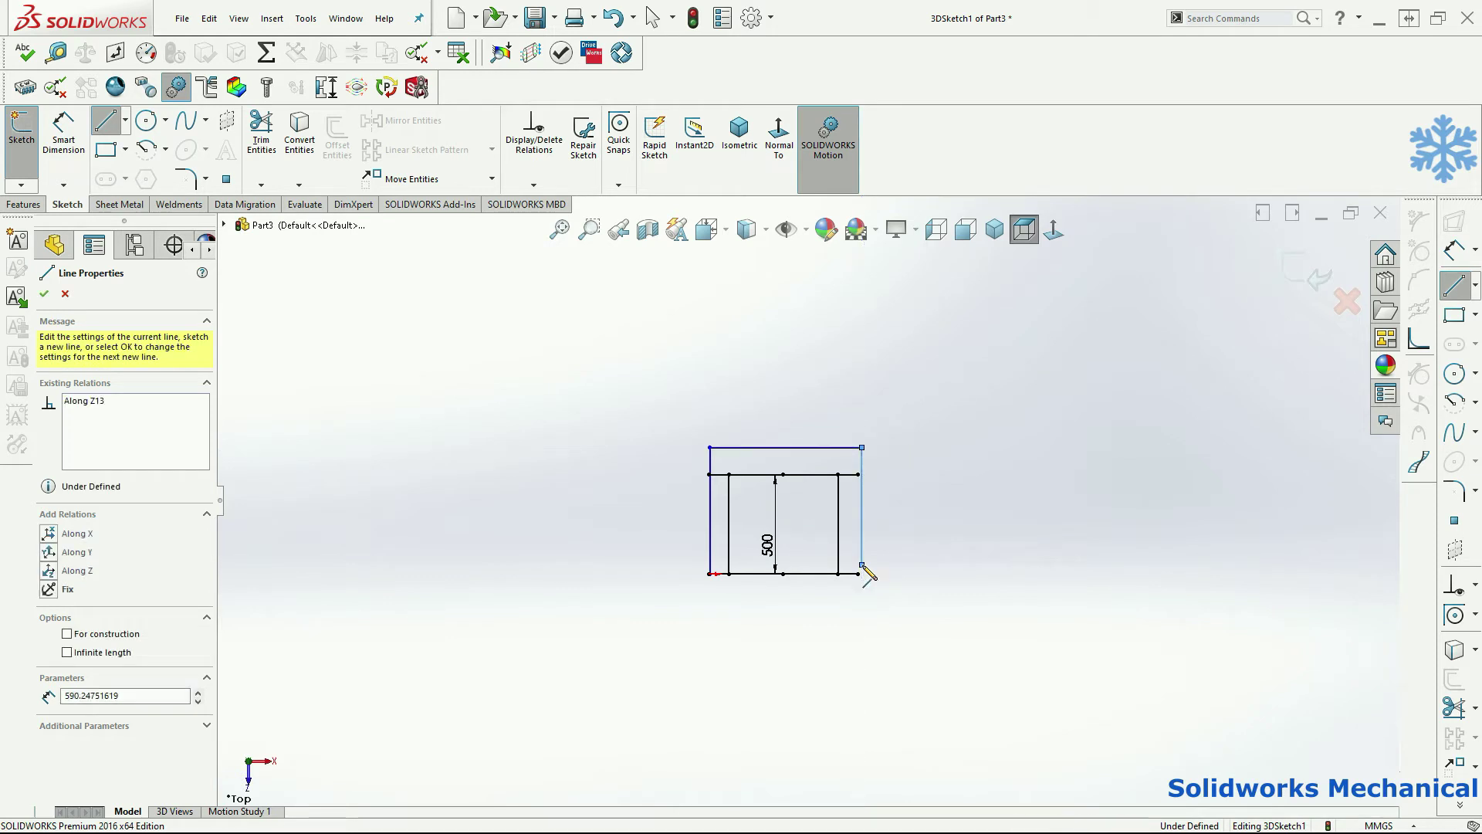
key("Escape")
mouse_move(771, 579)
middle_mouse_down()
mouse_move(806, 418)
mouse_move(768, 509)
middle_mouse_up()
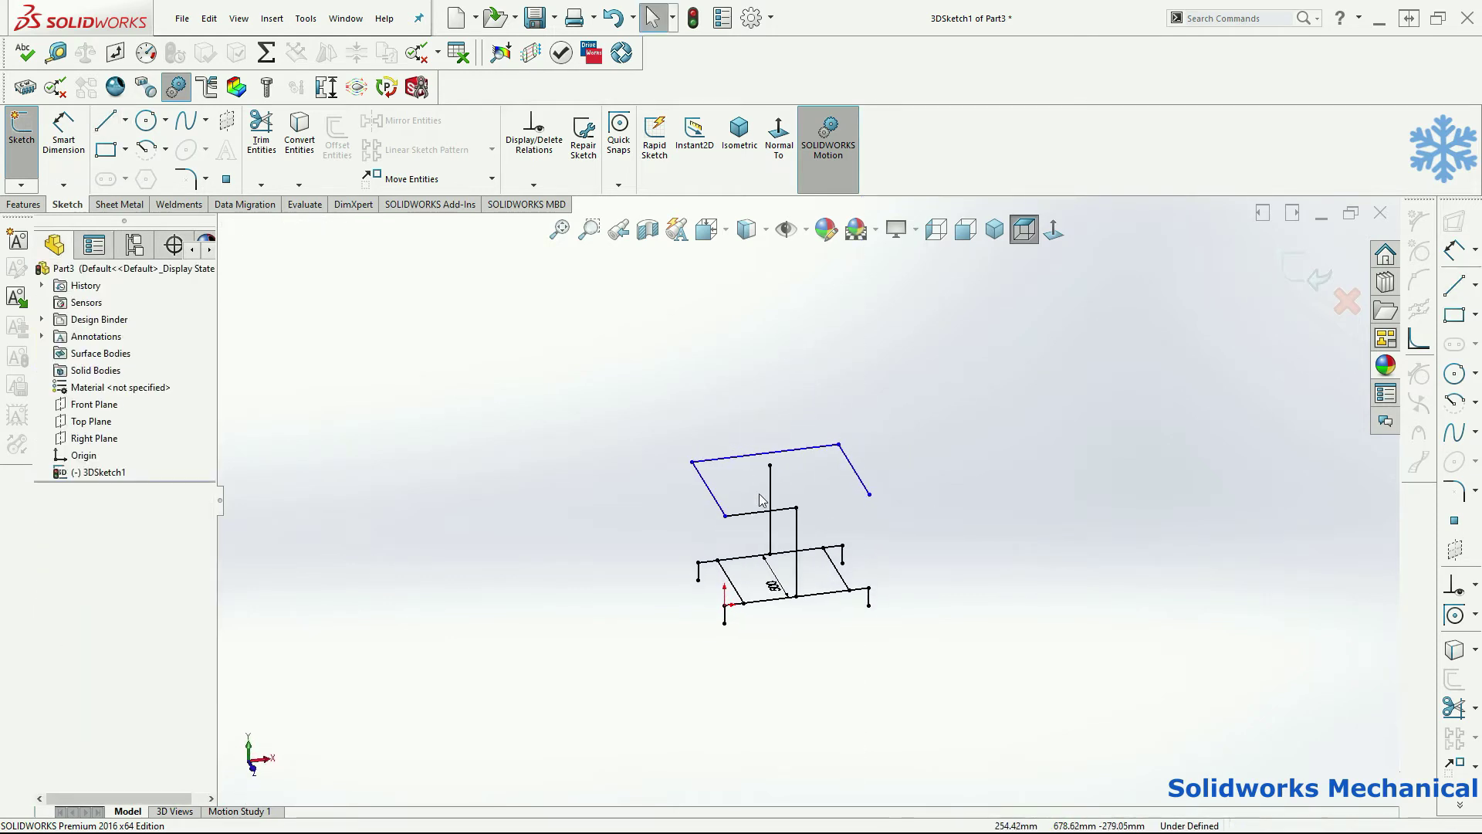
Replace the half-length front line of the top frame with a line about 764 mm long joining the two front corners.
left_click(766, 517)
key("Delete")
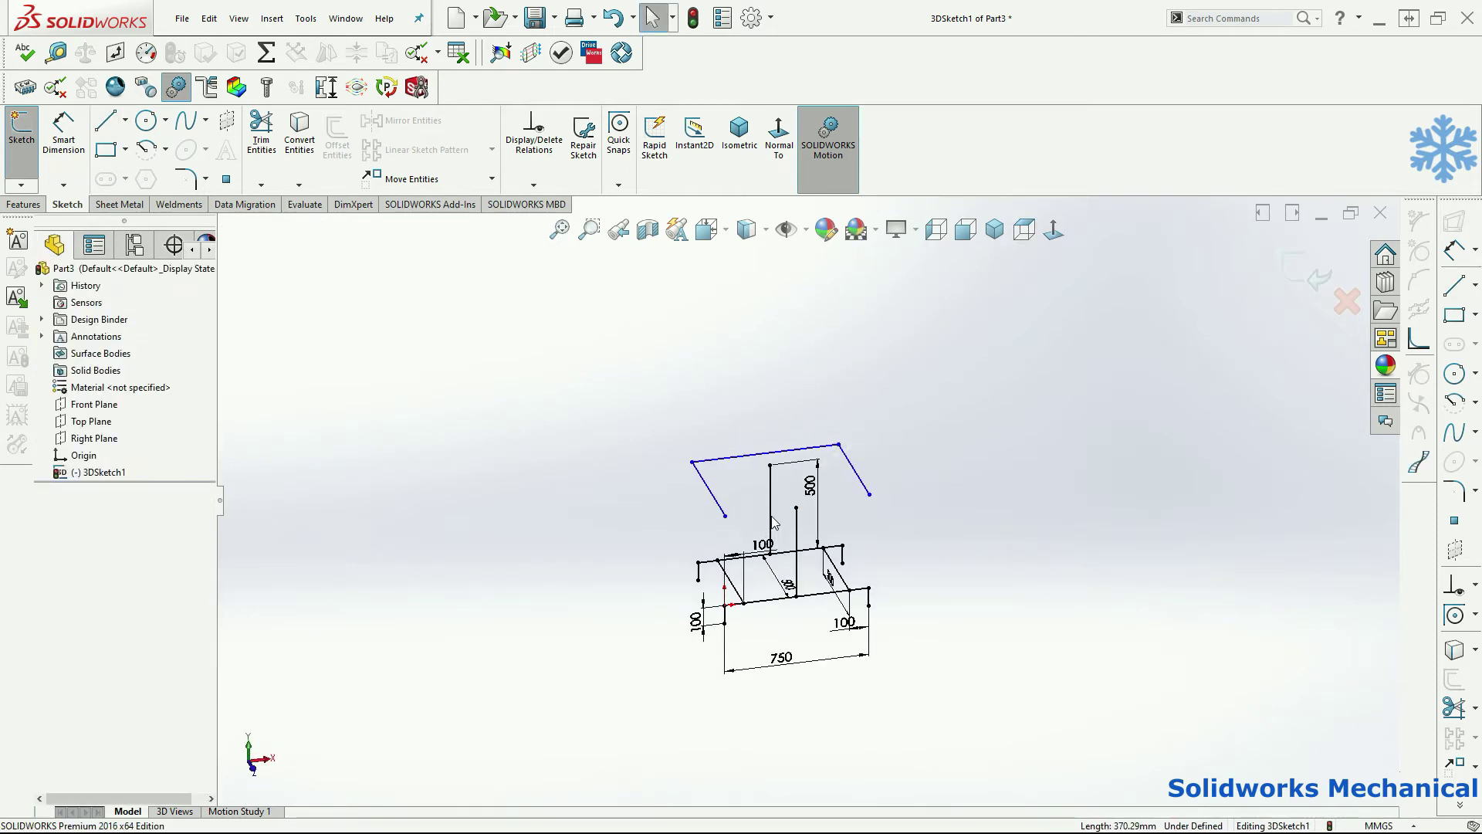
left_click(106, 120)
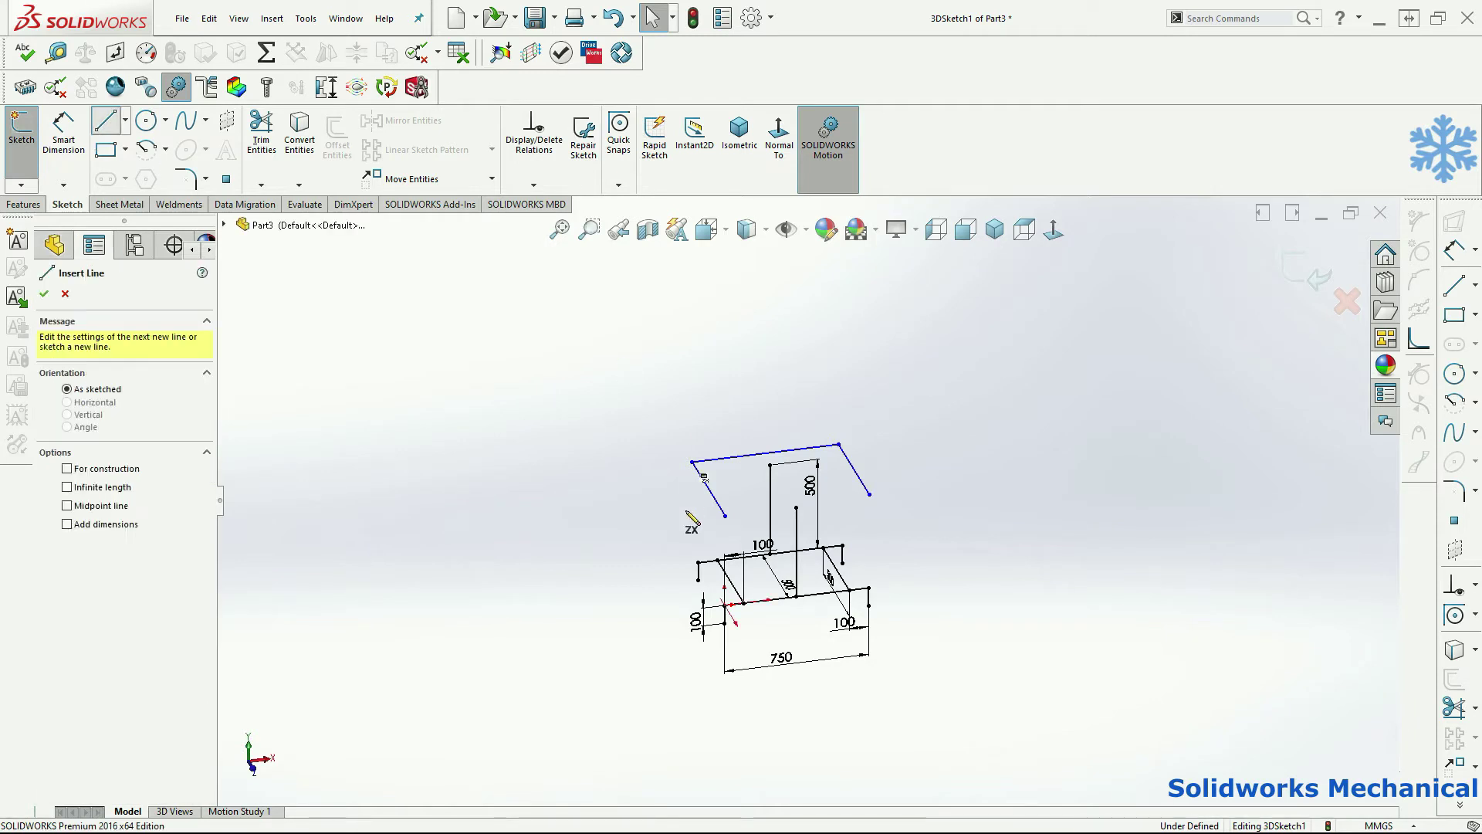
left_click(725, 516)
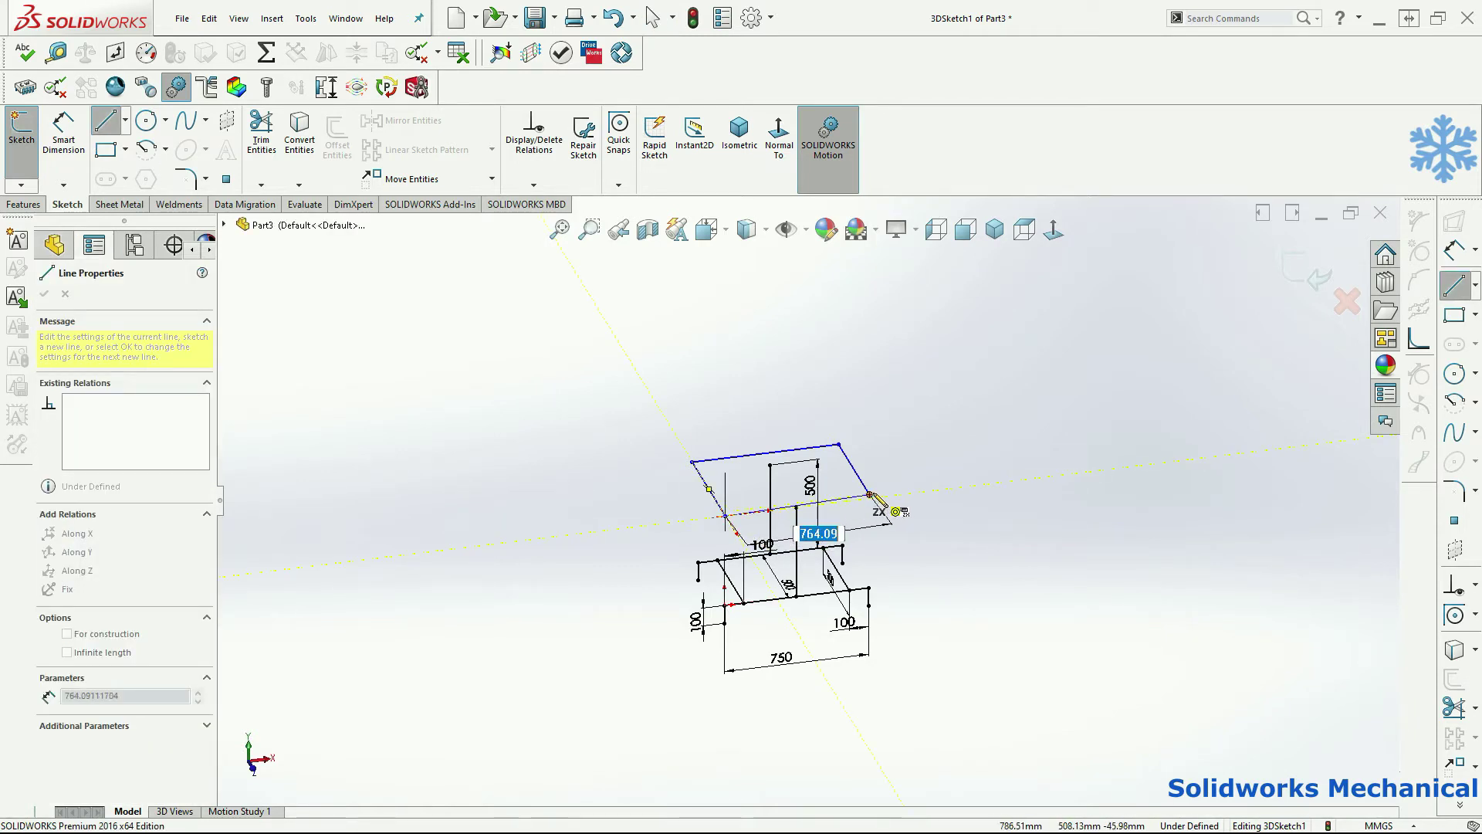
left_click(870, 494)
key("Escape")
middle_click_drag(911, 448, 830, 524)
mouse_move(888, 564)
middle_mouse_down()
mouse_move(996, 549)
mouse_move(1034, 401)
middle_mouse_up()
key("ctrl+z")
key("Escape")
Make the front upright's top endpoint coincident with the top frame's front line.
middle_click_drag(866, 502, 854, 480)
scroll(826, 491, "down", 5)
scroll(806, 494, "down", 3)
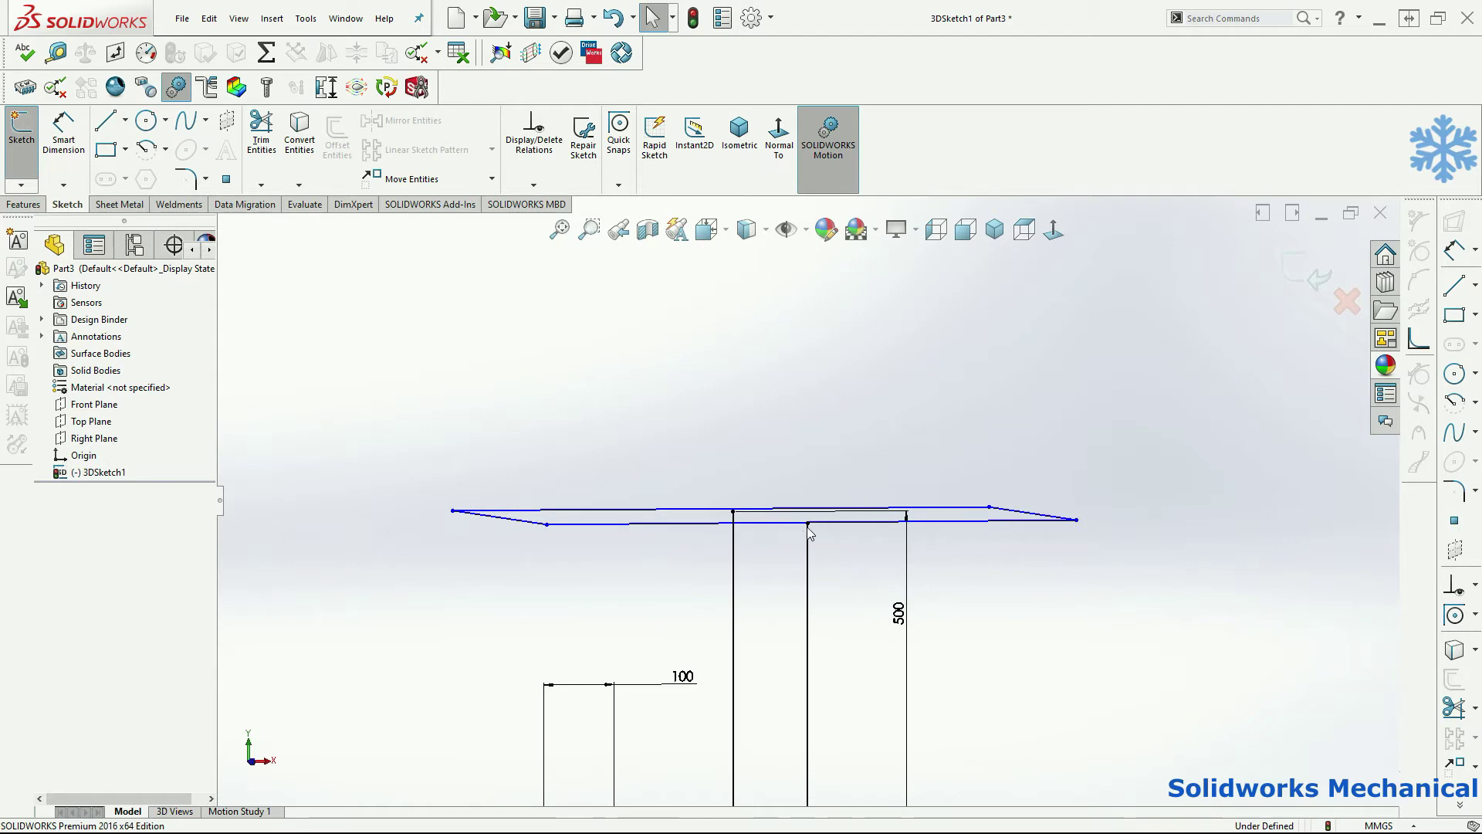
left_click(808, 524)
left_click(835, 521, "ctrl")
scroll(841, 544, "up", 2)
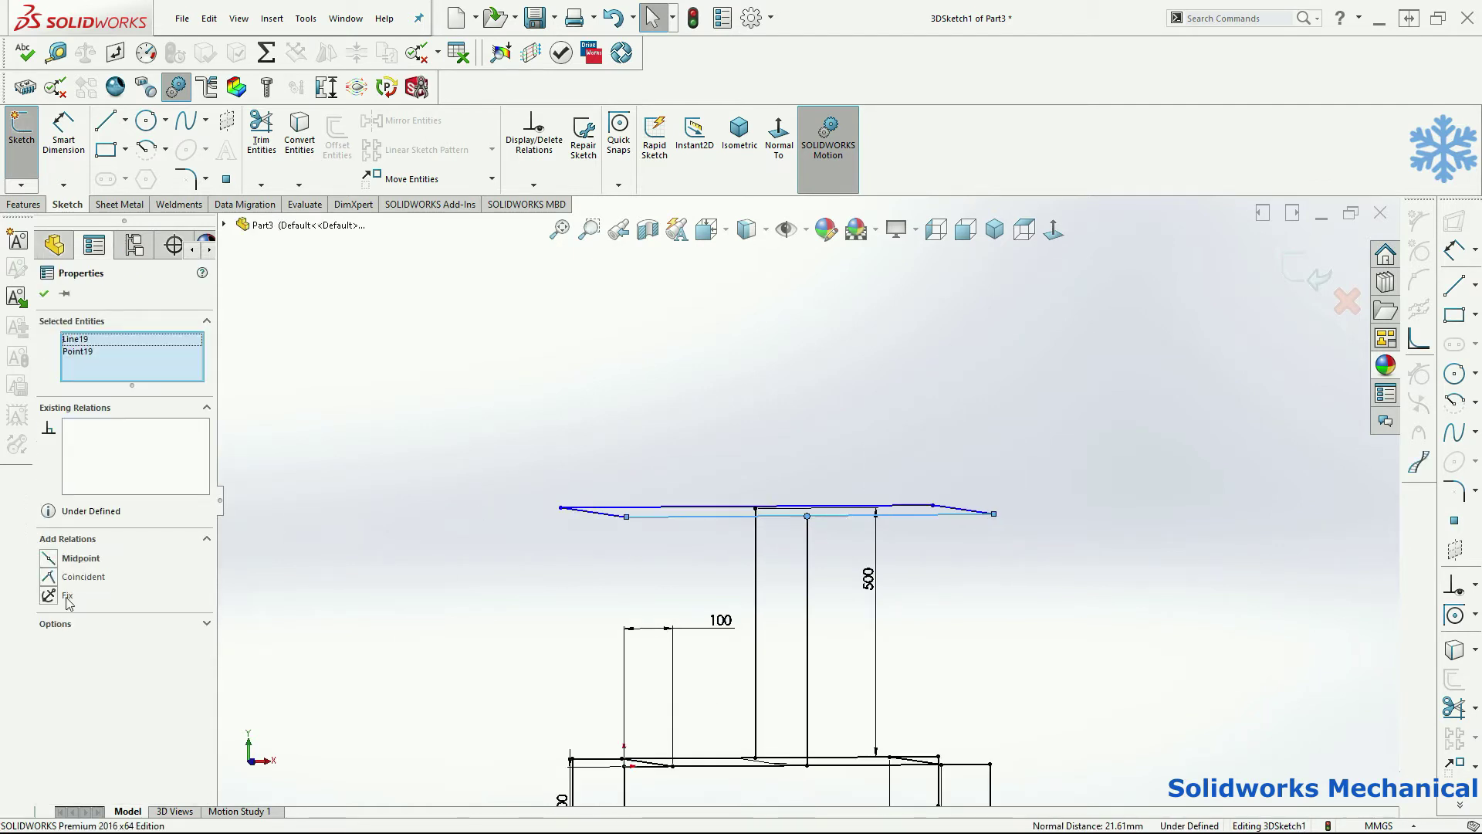
key("Escape")
Make the back upright's top endpoint coincident with the top frame's back line.
middle_click_drag(1283, 580, 899, 513)
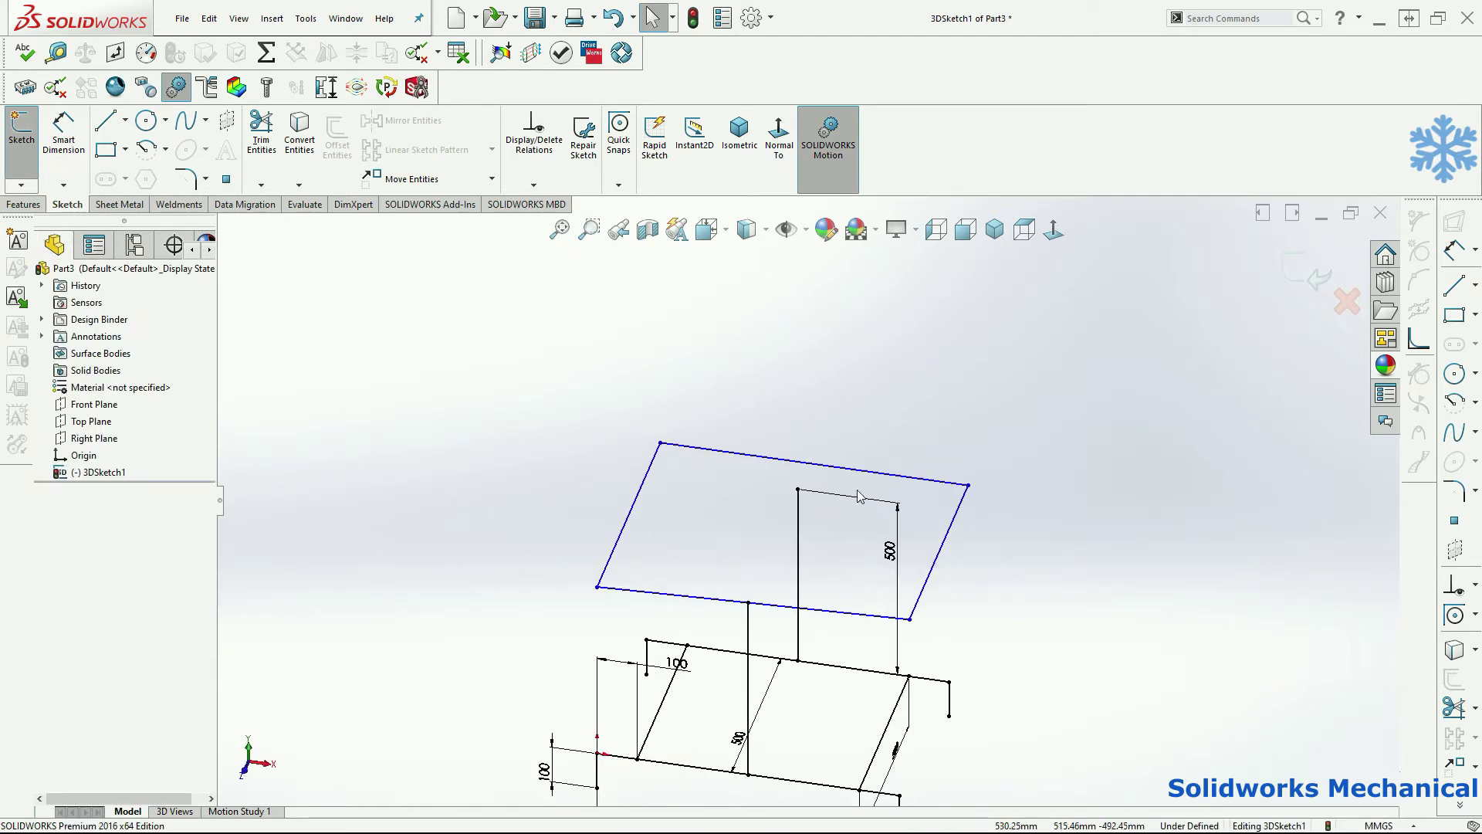
left_click(852, 471)
left_click(798, 489, "ctrl")
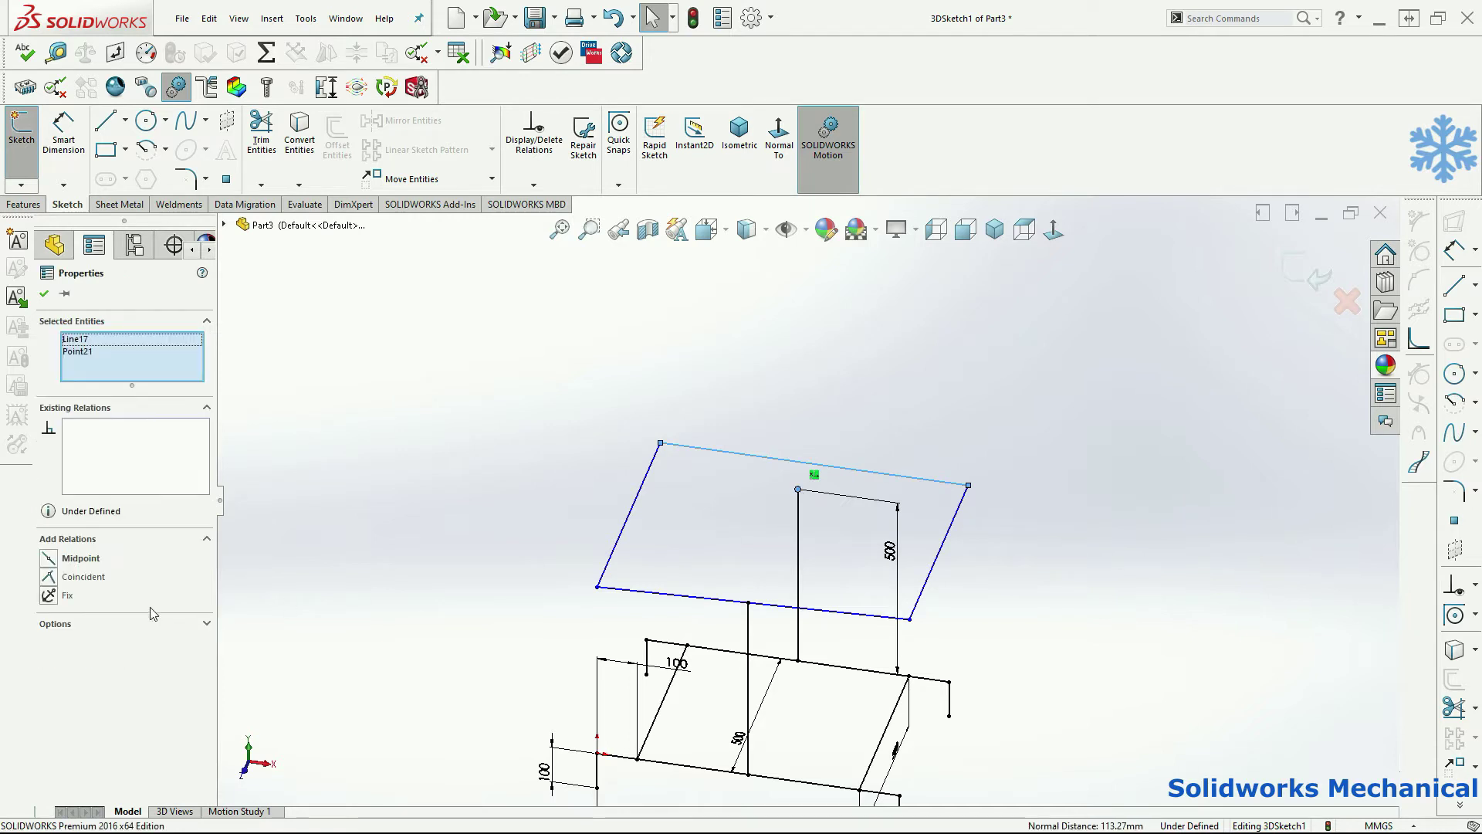
key("Escape")
mouse_move(1109, 440)
middle_mouse_down()
mouse_move(1081, 589)
mouse_move(1151, 628)
mouse_move(1162, 663)
middle_mouse_up()
mouse_move(951, 577)
middle_mouse_down()
mouse_move(903, 373)
mouse_move(884, 563)
middle_mouse_up()
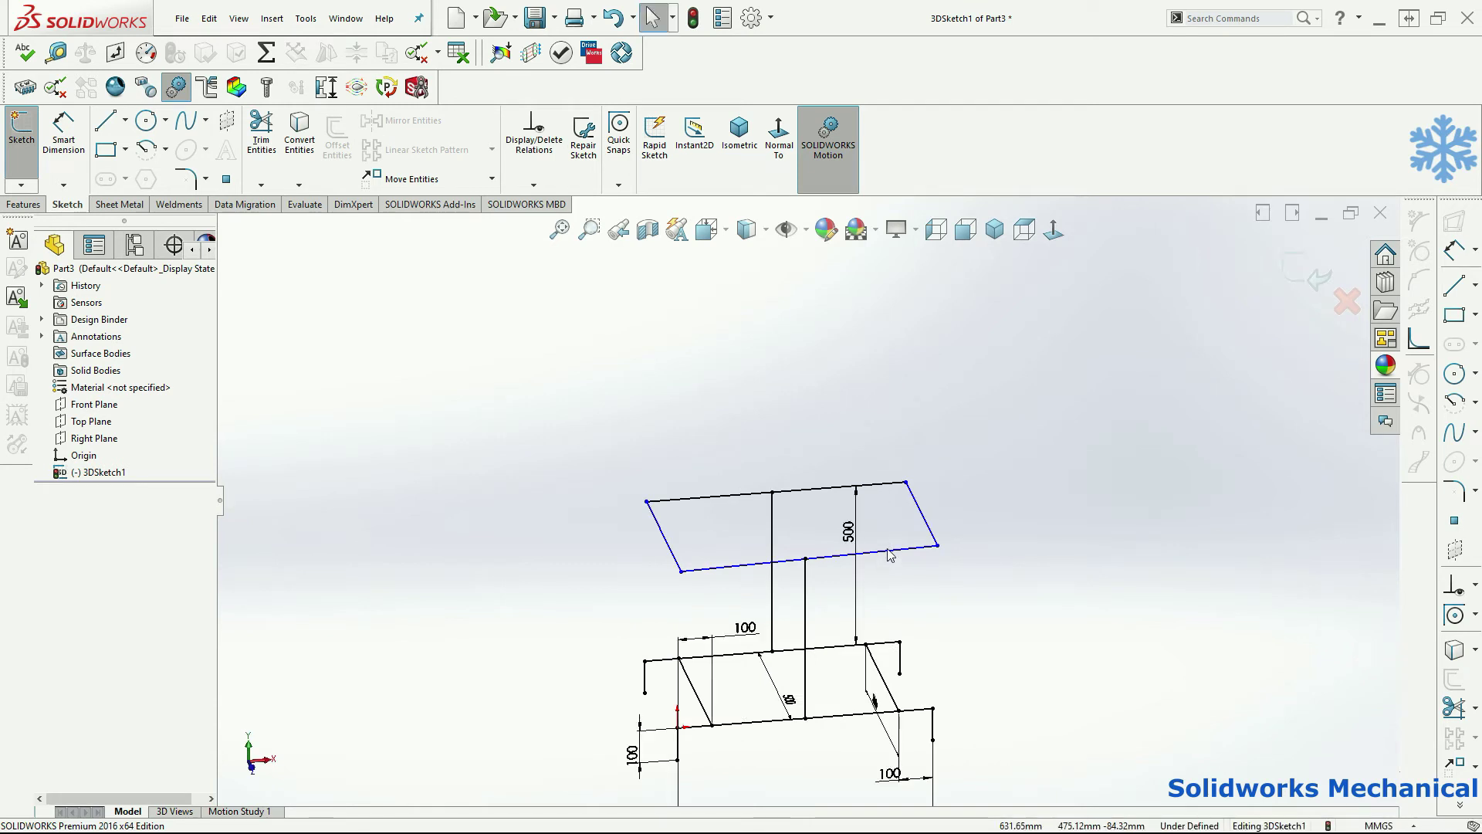
Make the top frame's front and back lines parallel.
left_click(888, 550)
scroll(808, 517, "up", 4)
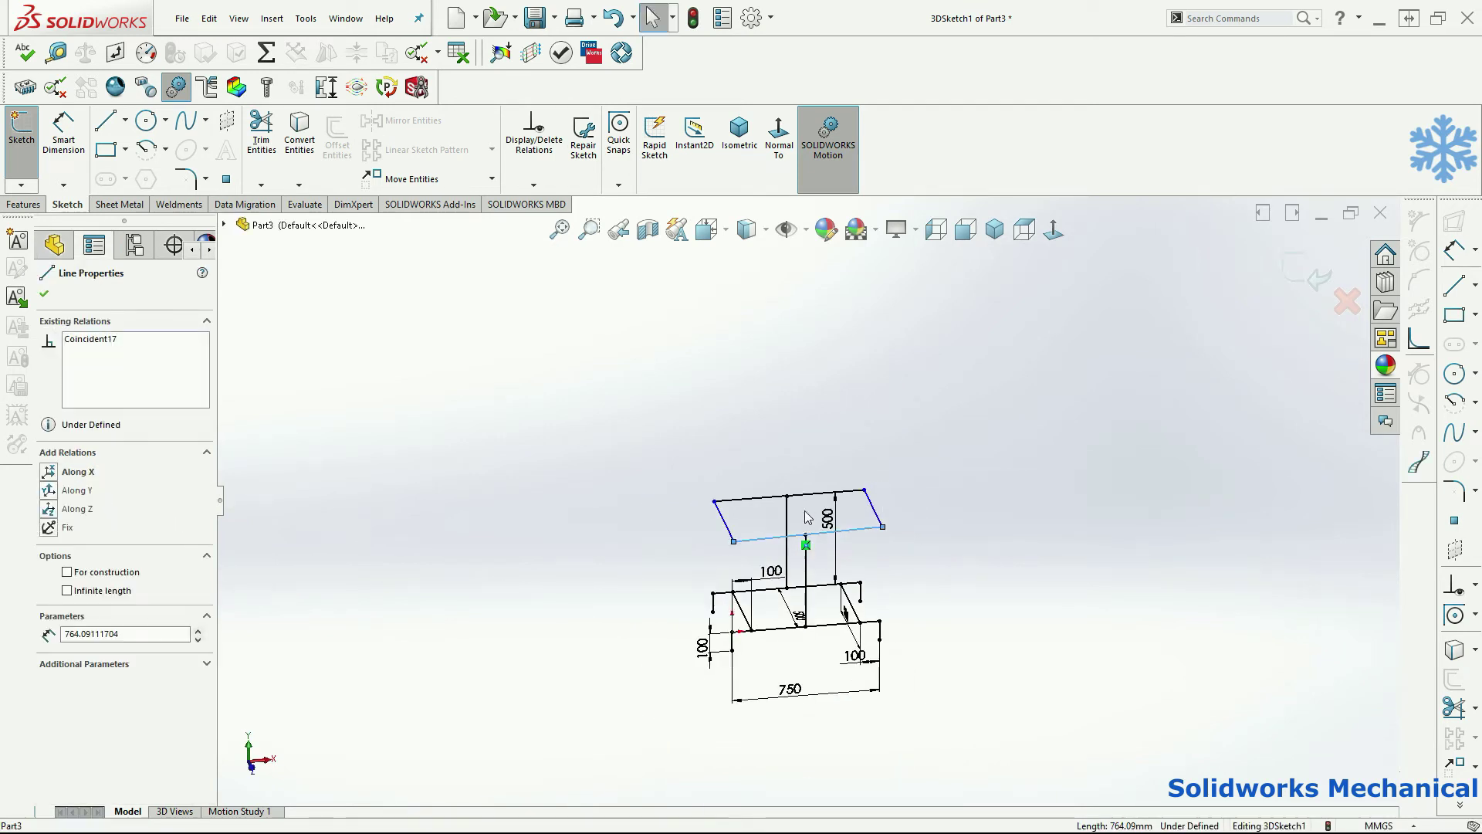
left_click(751, 504, "ctrl")
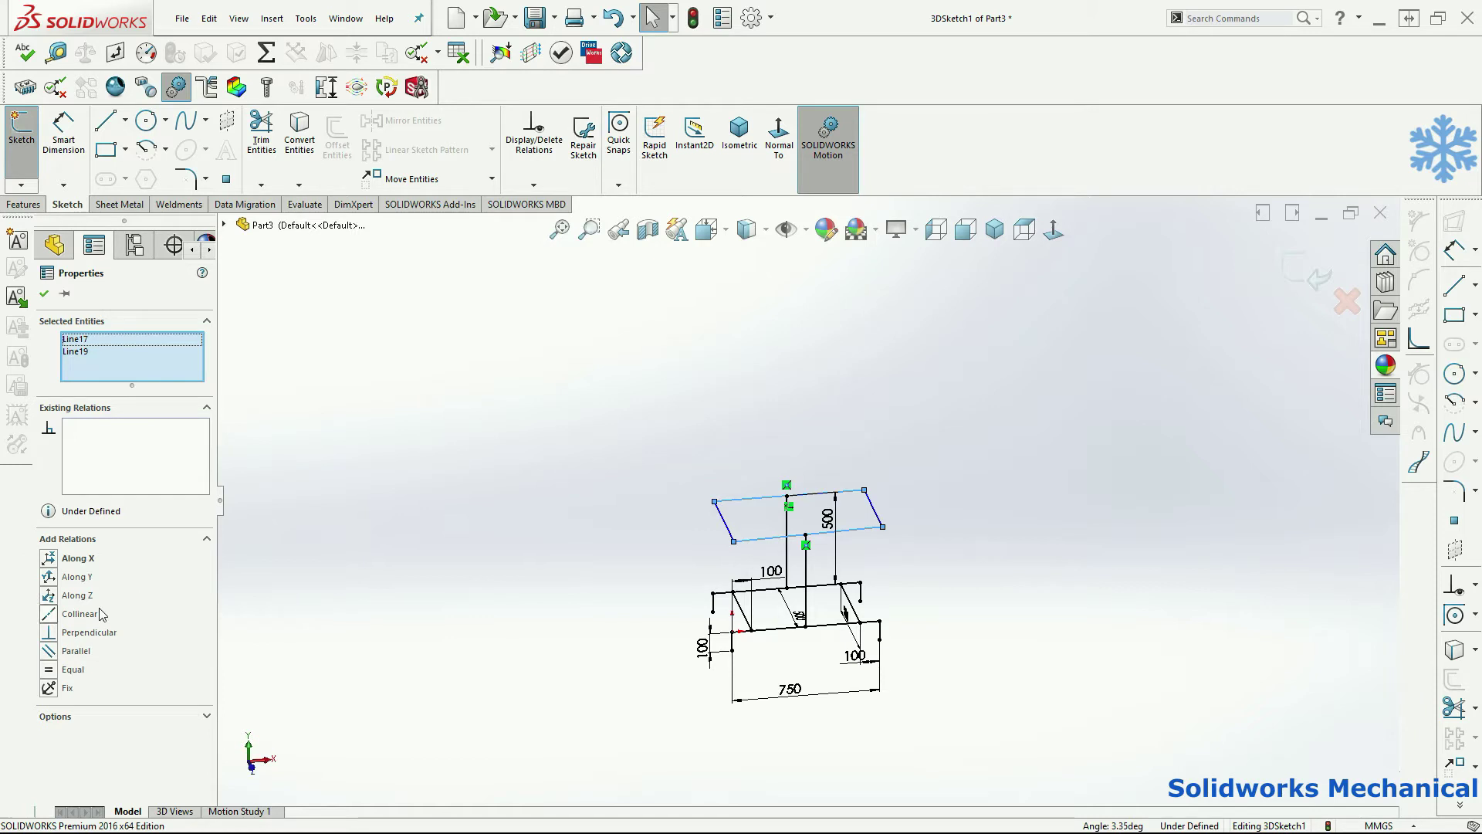
left_click(102, 658)
left_click(1150, 580)
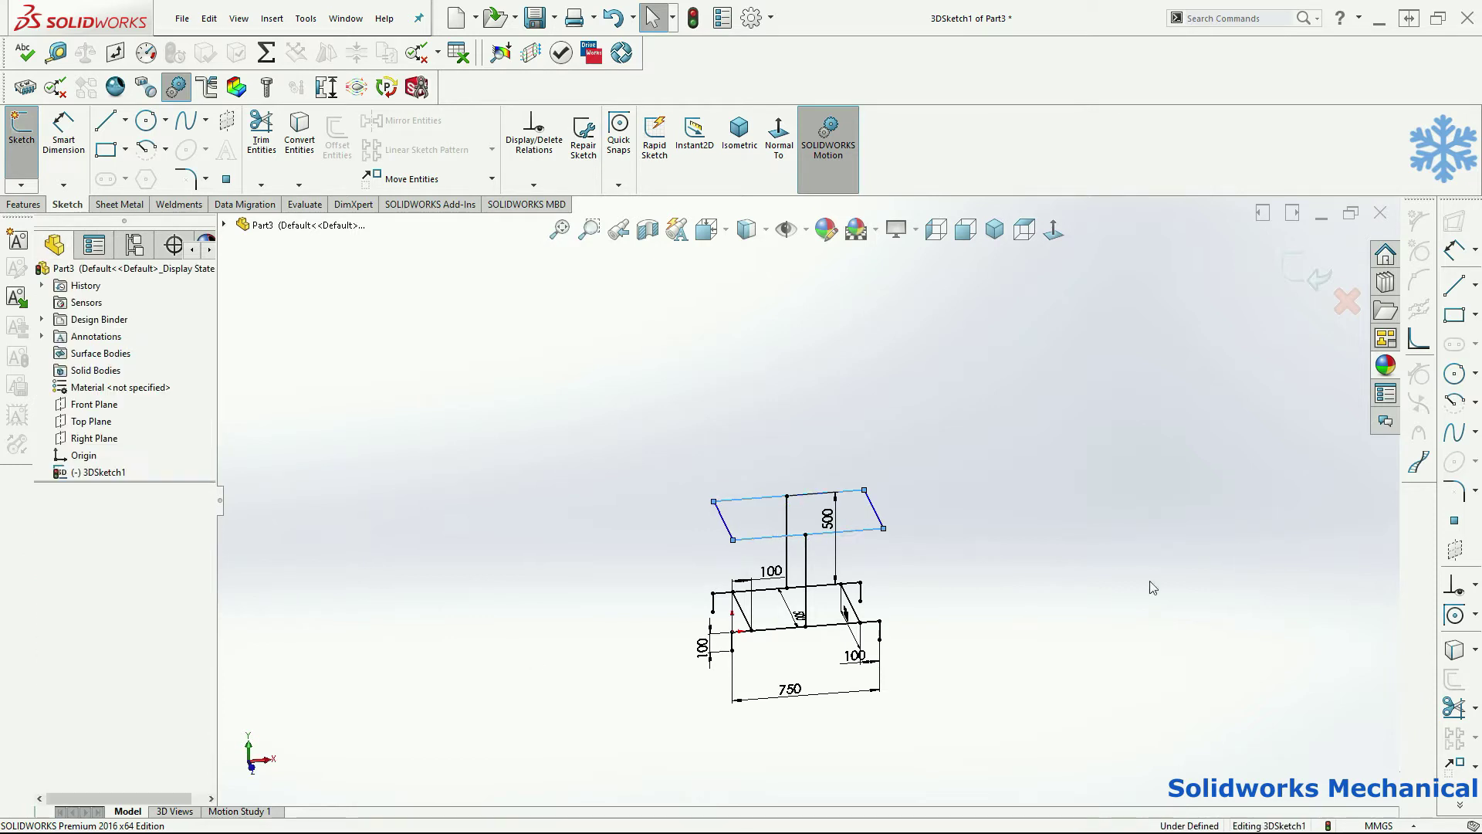
Dimension the length of the top frame's front line as 750 mm.
right_click_drag(1005, 645, 995, 572)
left_click(870, 531)
left_click(828, 424)
type("7")
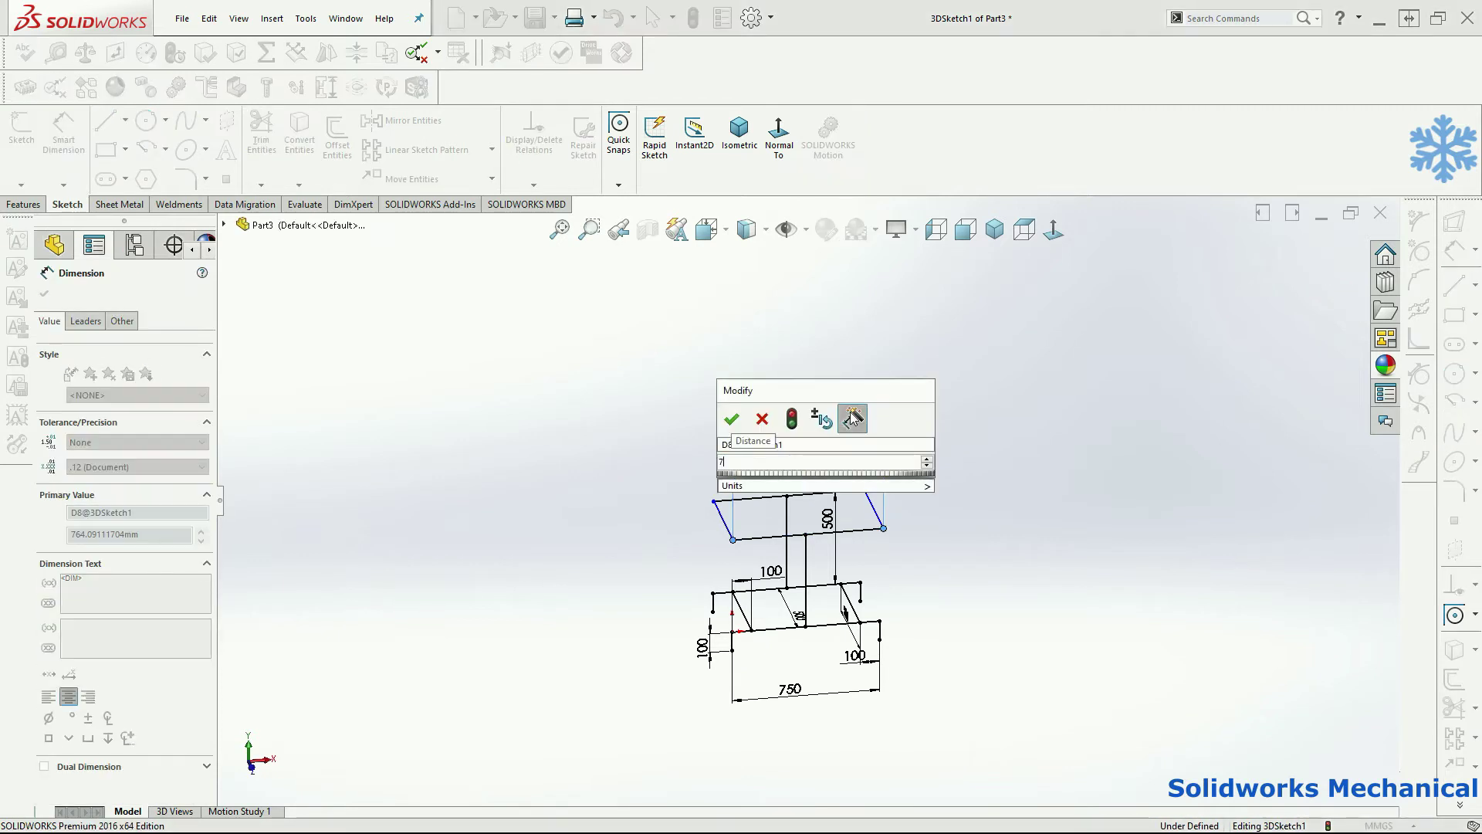
type("50")
key("Return")
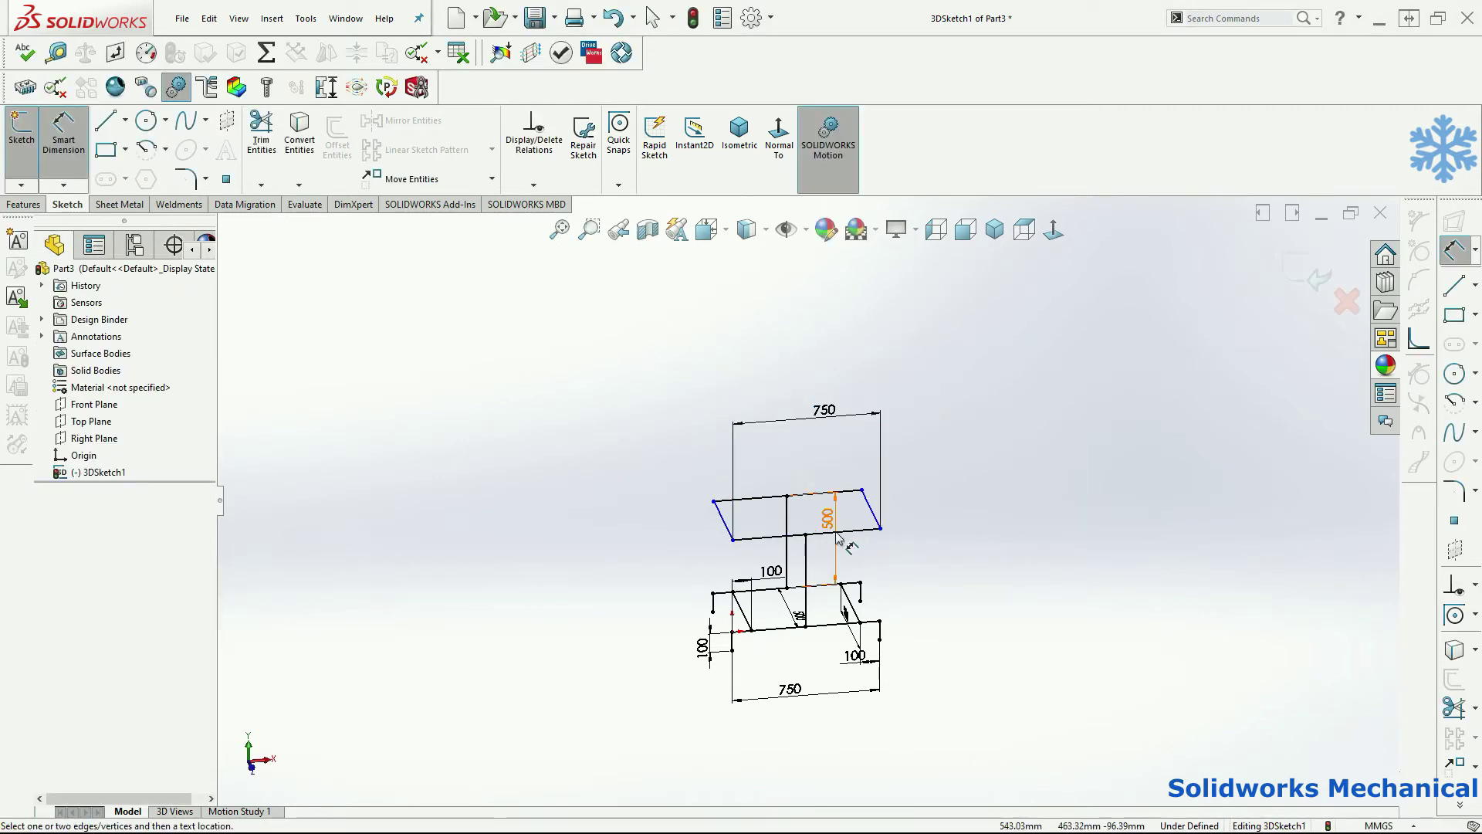
Dimension the distance from the front upright's top to the right front corner of the top frame as 750/2.
left_click(805, 534)
left_click(880, 529)
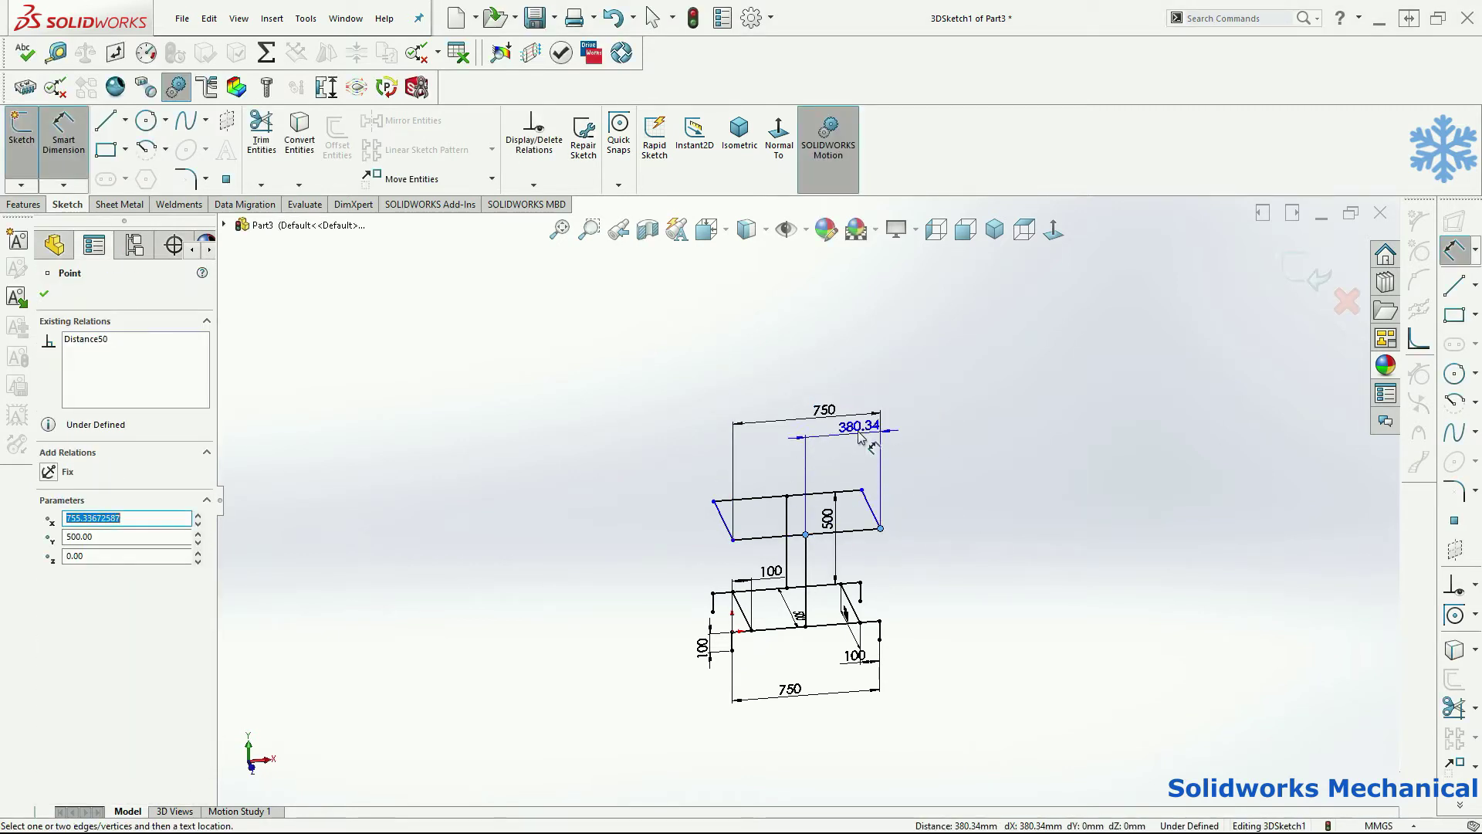
left_click(900, 426)
type("750/2")
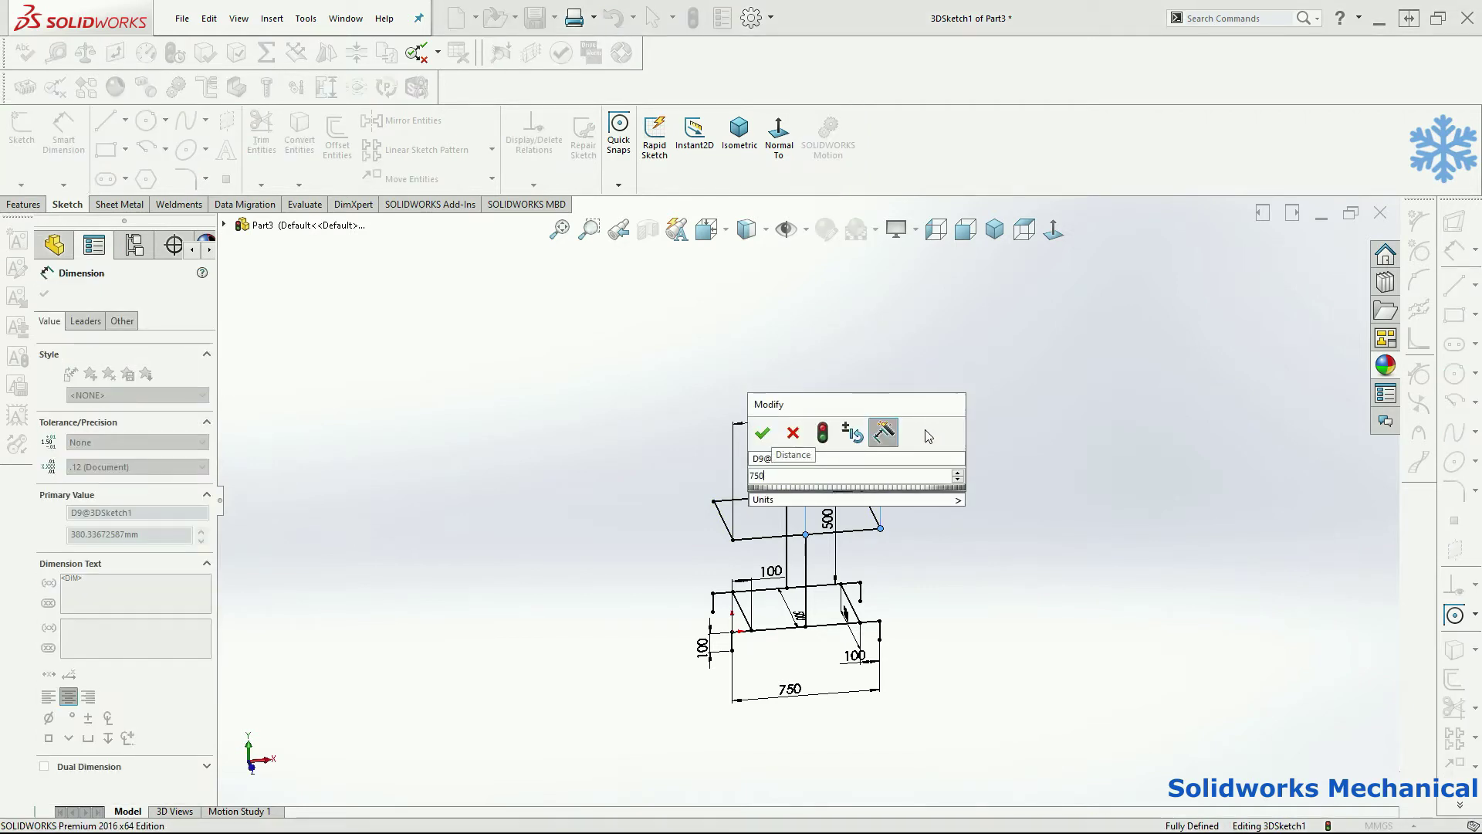
key("Return")
key("Escape")
Draw two diagonal braces forming a V between the top frame's front line and the front upright, starting with a left brace about 250 mm long.
scroll(956, 568, "up", 3)
middle_click_drag(951, 564, 970, 508)
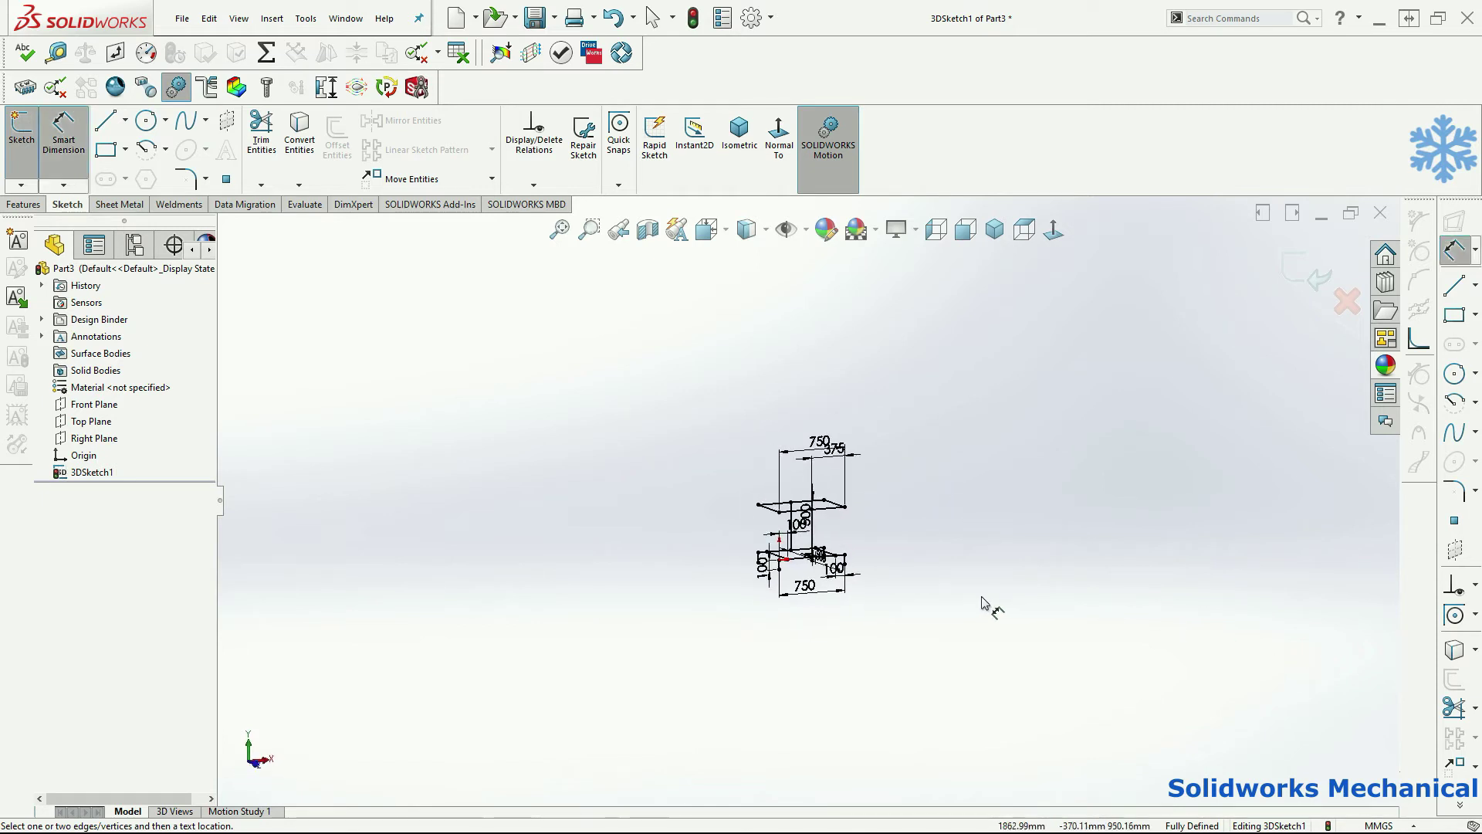
key("f")
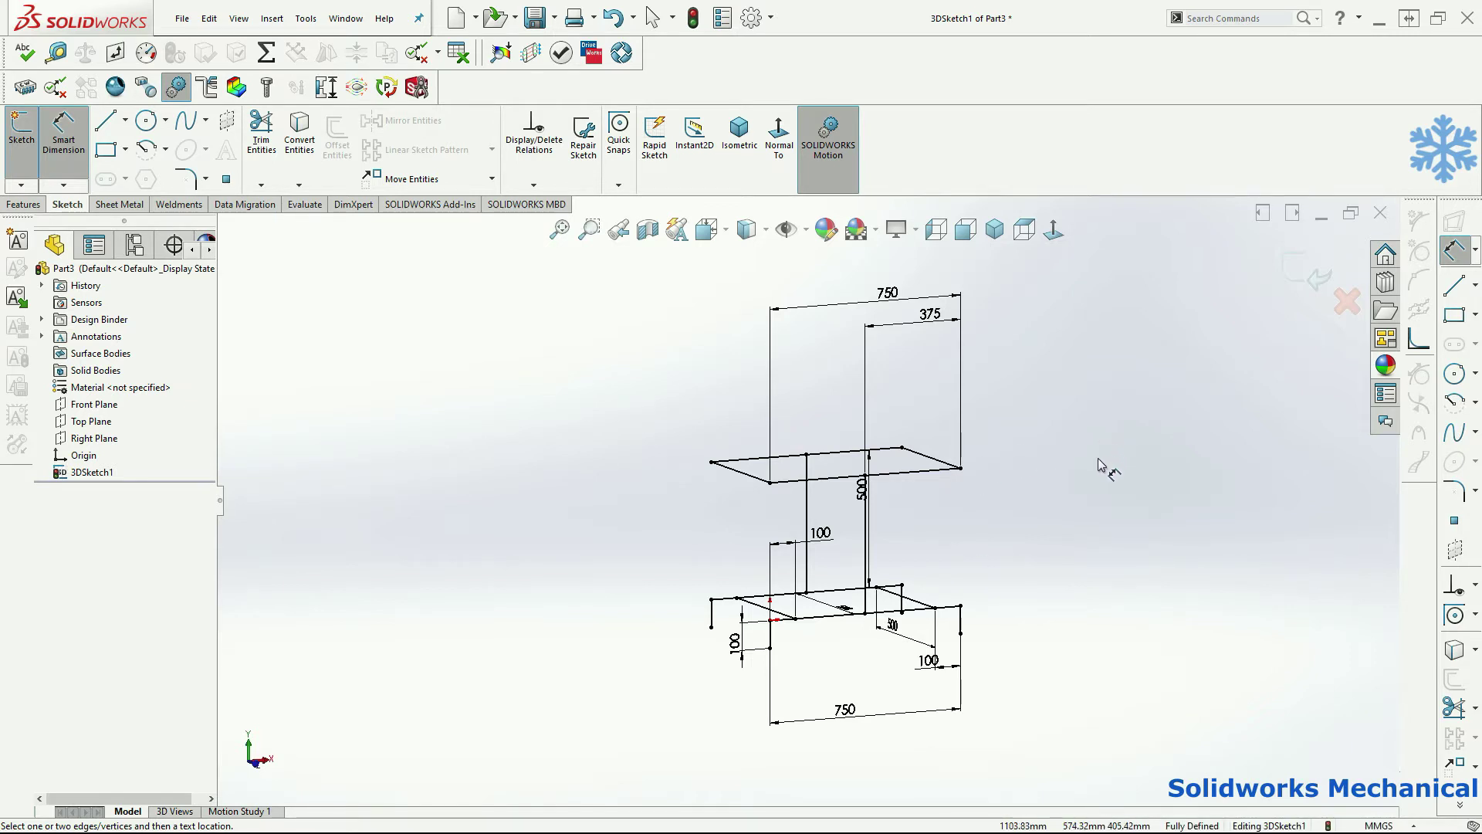
mouse_move(1101, 482)
middle_mouse_down()
mouse_move(1068, 433)
mouse_move(1062, 467)
middle_mouse_up()
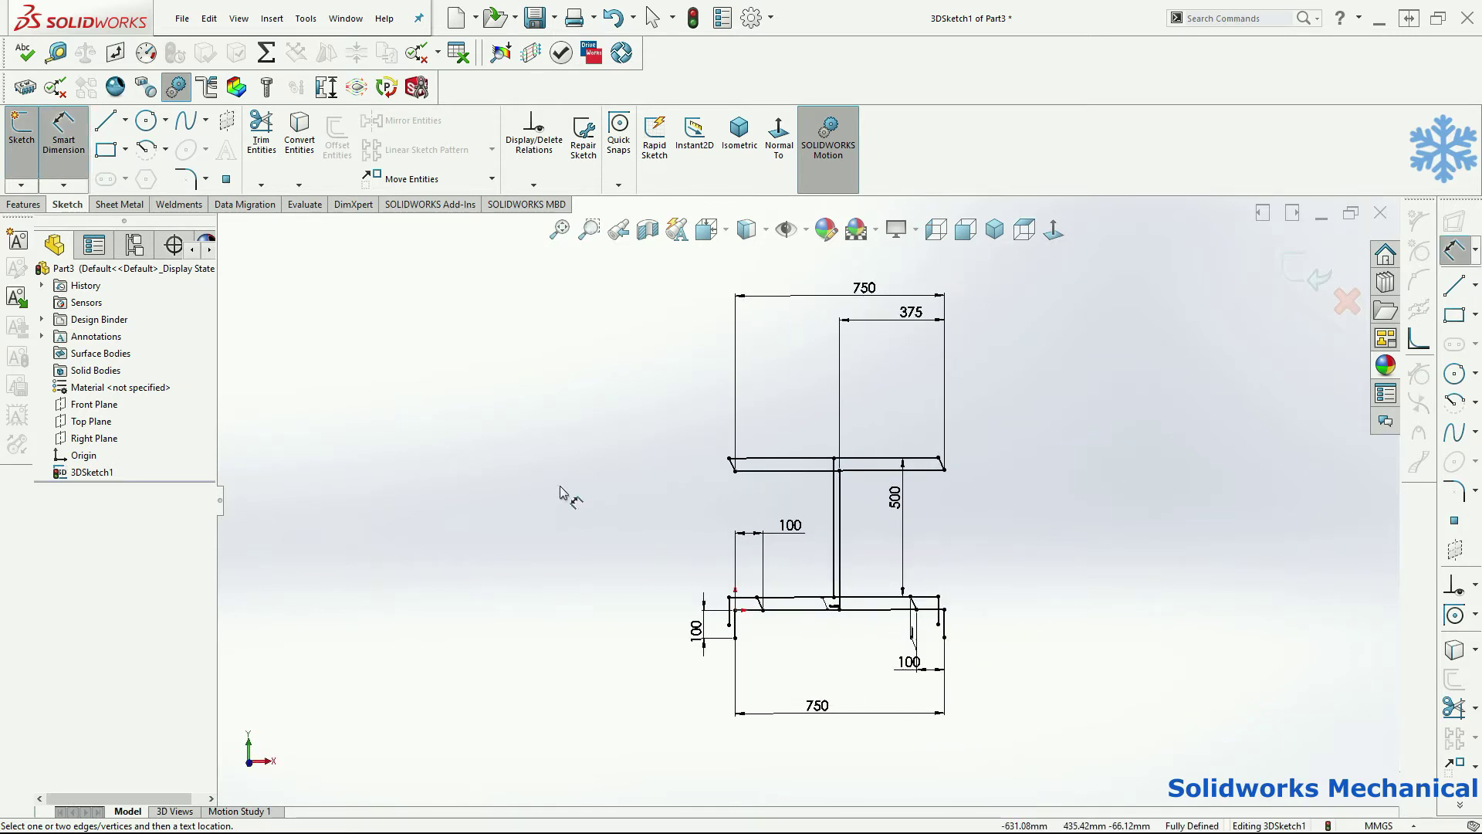
left_click(106, 120)
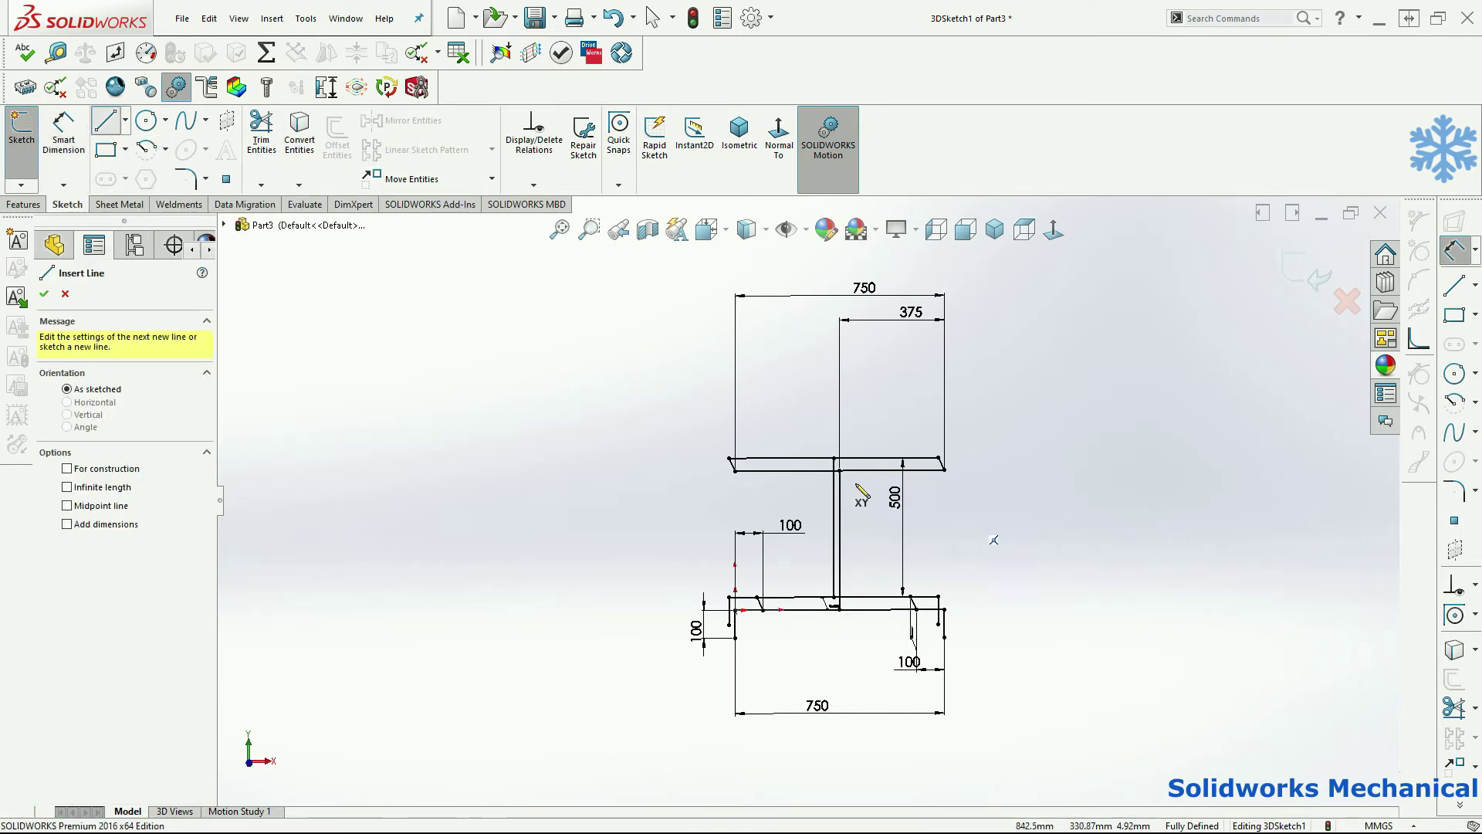
left_click(791, 470)
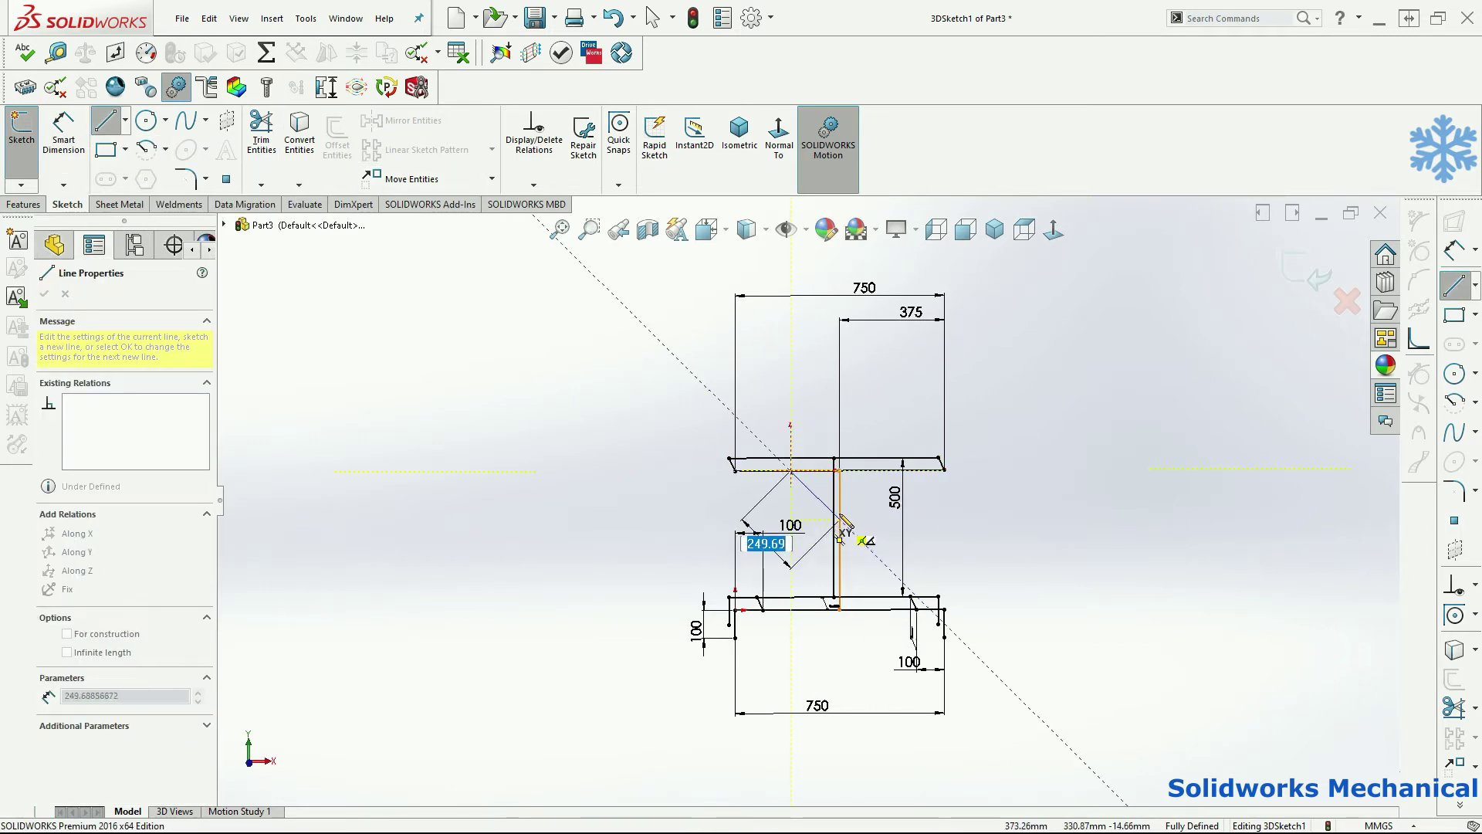
left_click(839, 520)
mouse_move(920, 478)
middle_mouse_down()
mouse_move(909, 490)
mouse_move(979, 437)
middle_mouse_up()
left_click(870, 480)
key("Escape")
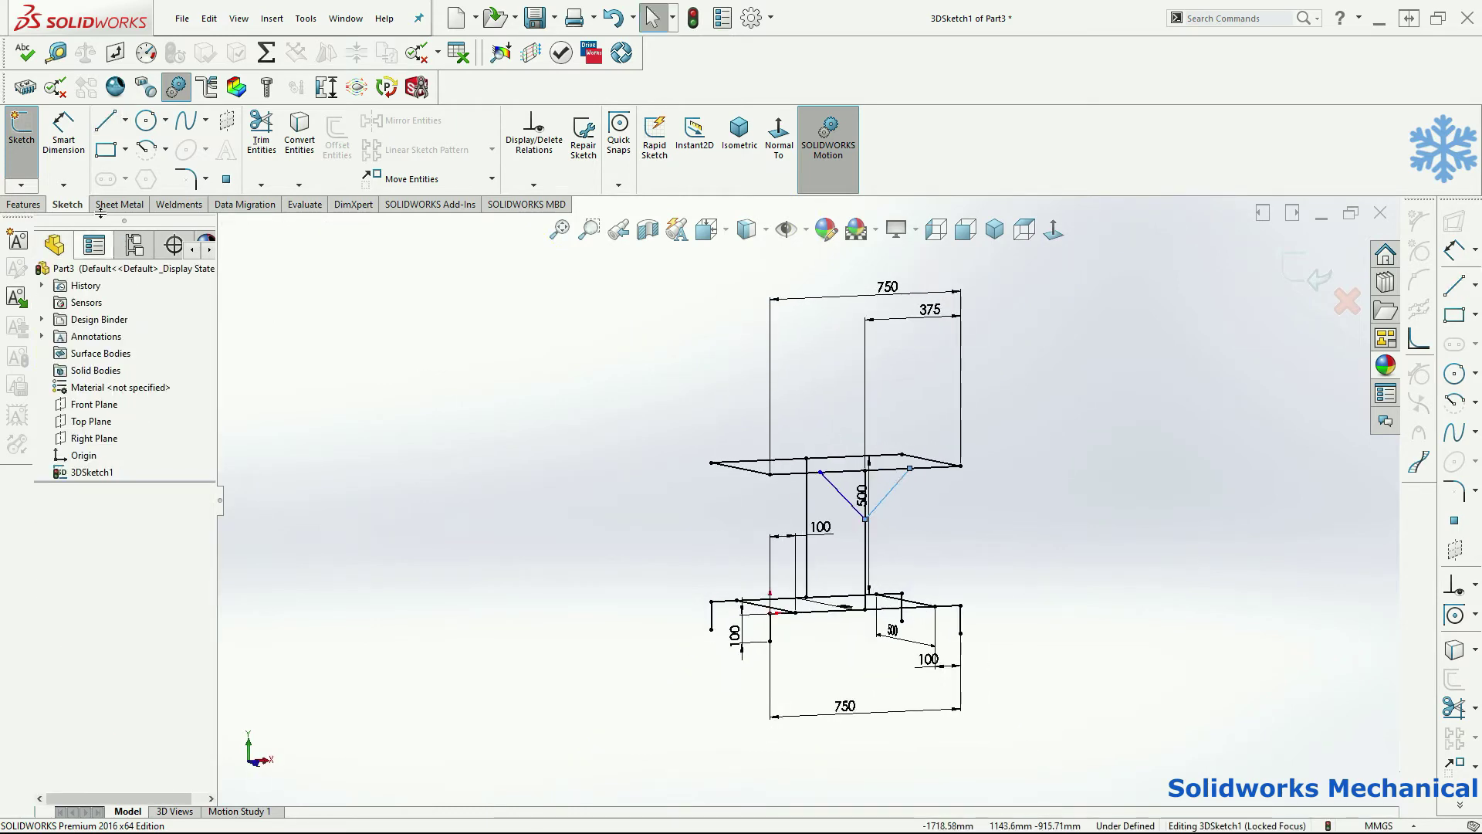
Draw a matching V of two braces between the top frame's back line and the back upright, the first about 229 mm long.
left_click(106, 120)
middle_click_drag(690, 519, 785, 490)
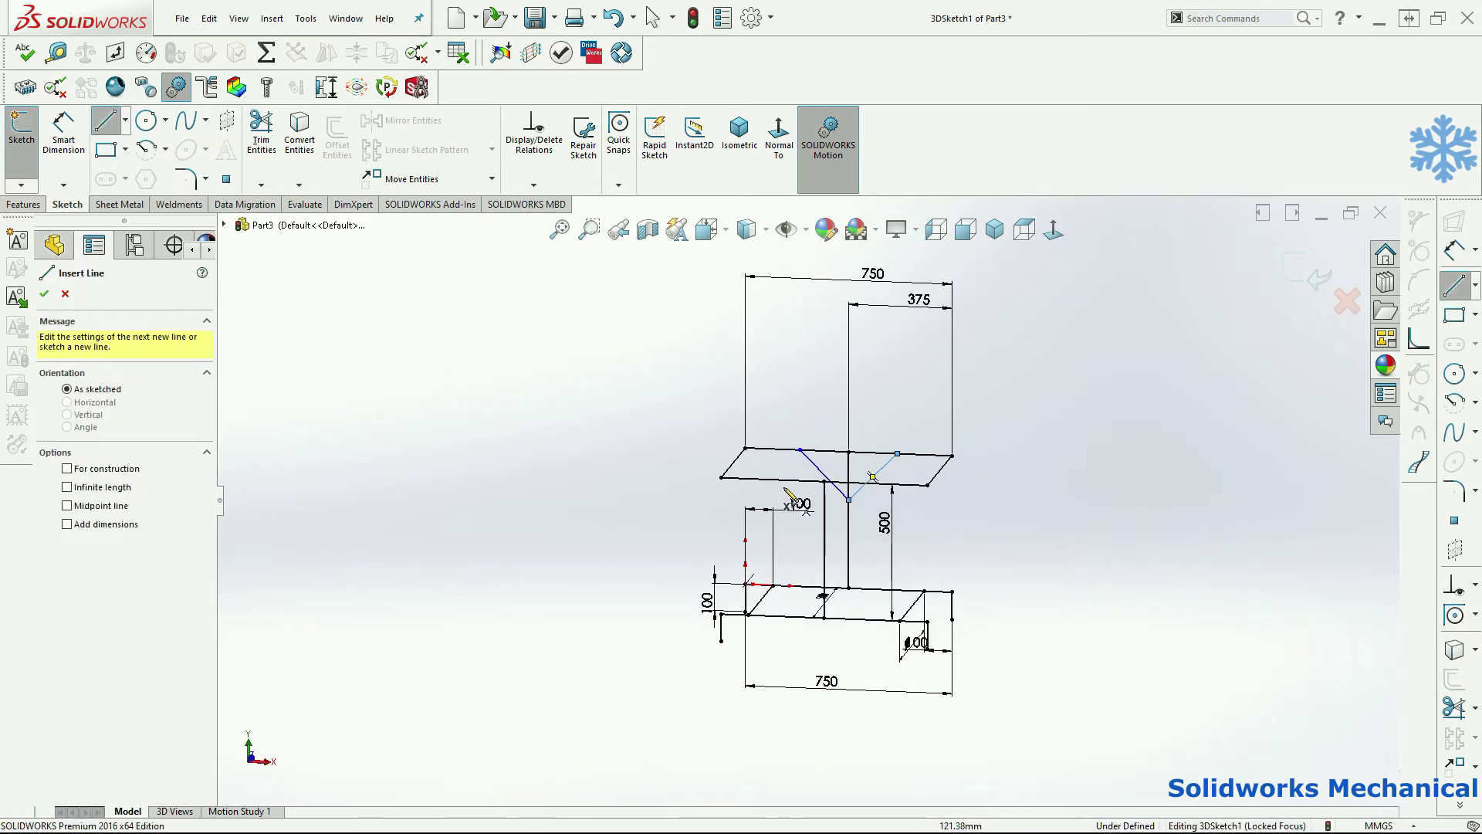
left_click(780, 480)
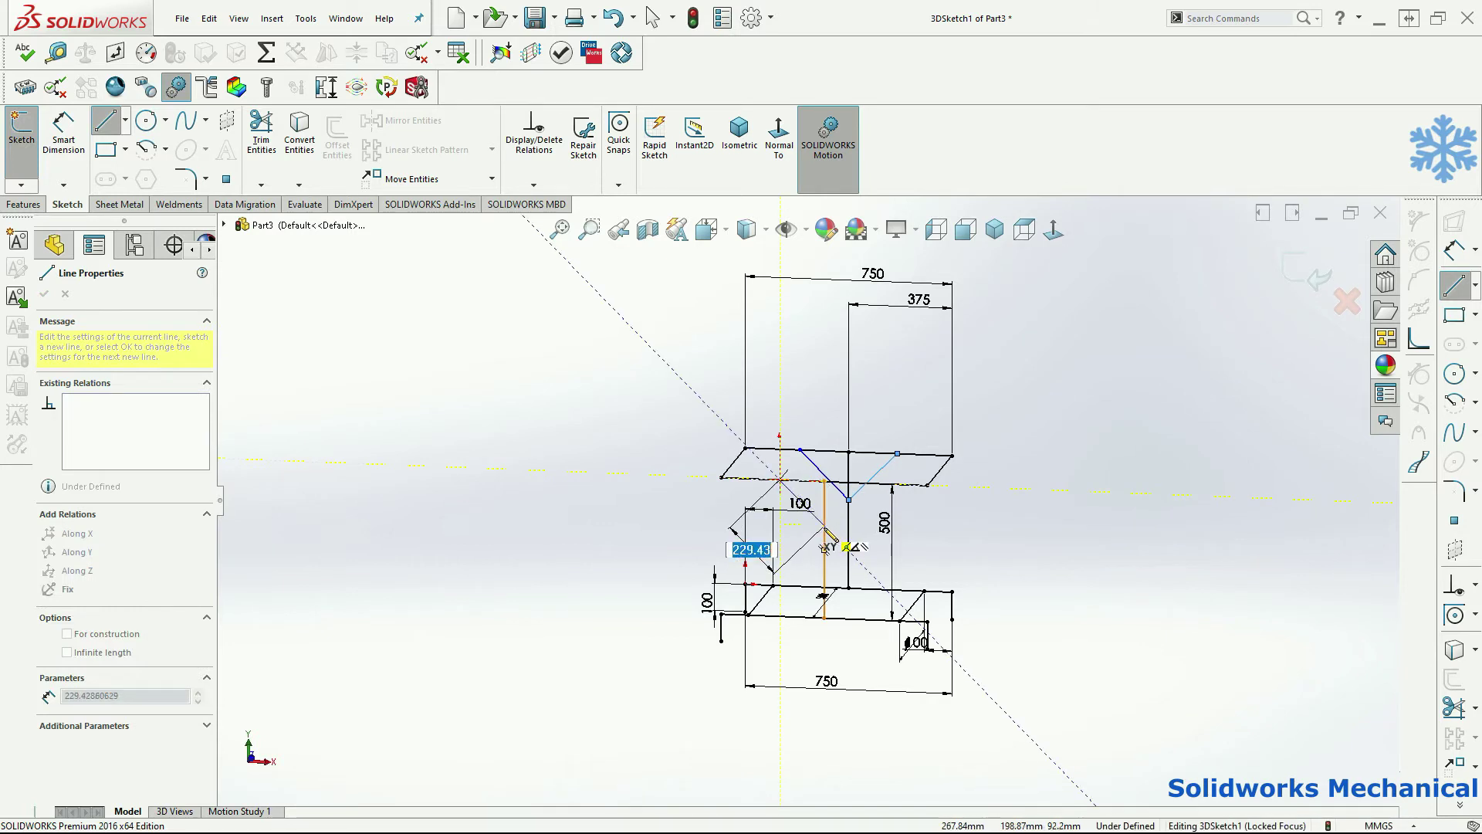
scroll(861, 494, "up", 1)
middle_click_drag(860, 494, 832, 533)
mouse_move(884, 488)
middle_mouse_down()
mouse_move(873, 473)
mouse_move(924, 556)
middle_mouse_up()
scroll(885, 486, "down", 2)
left_click(892, 480)
key("Escape")
Make the two right braces equal in length and the two left braces equal in length with Equal relations.
left_click(837, 512)
left_click(826, 496, "ctrl")
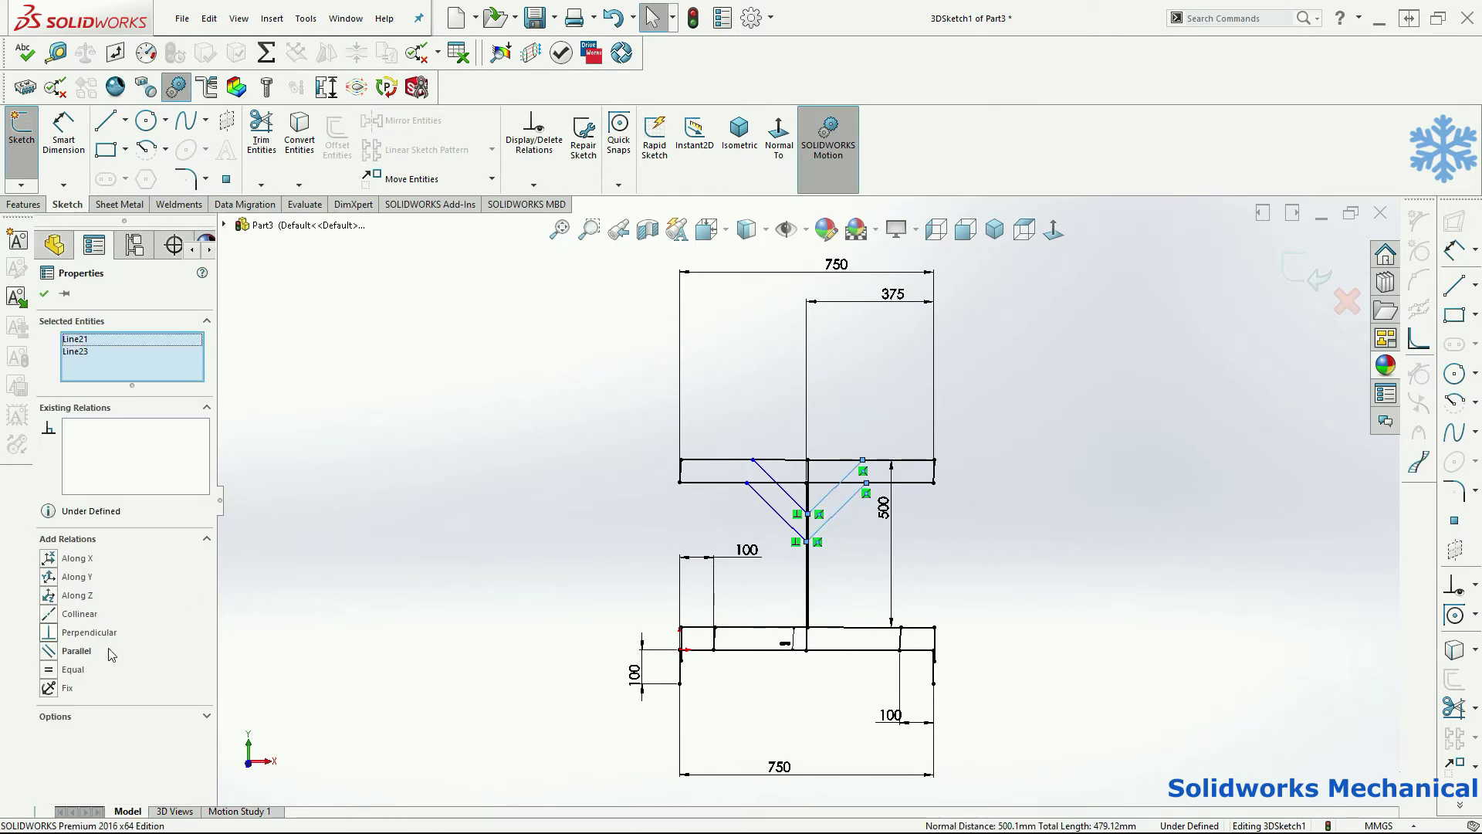
left_click(785, 515)
left_click(797, 502, "ctrl")
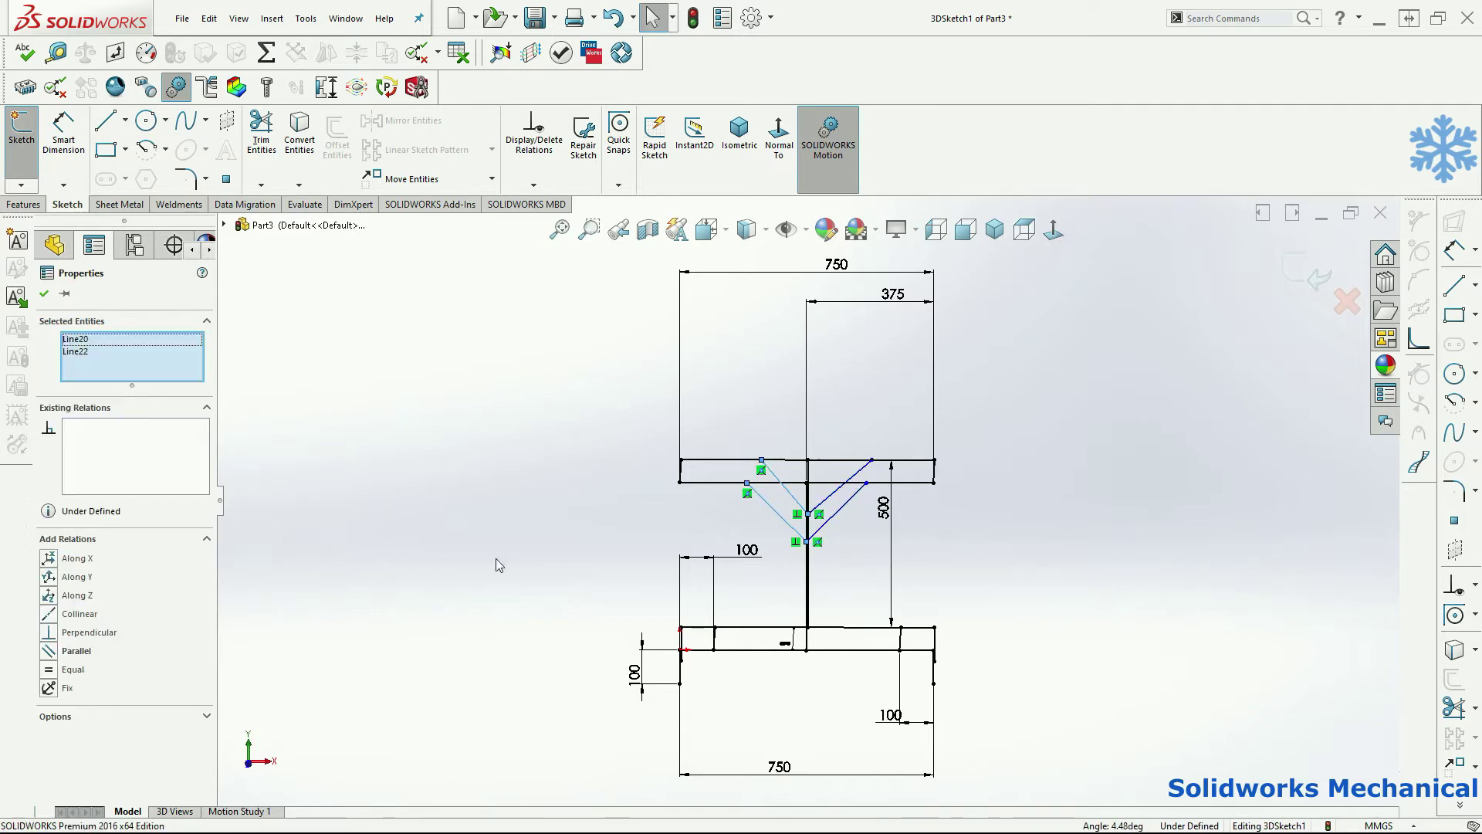
left_click(84, 675)
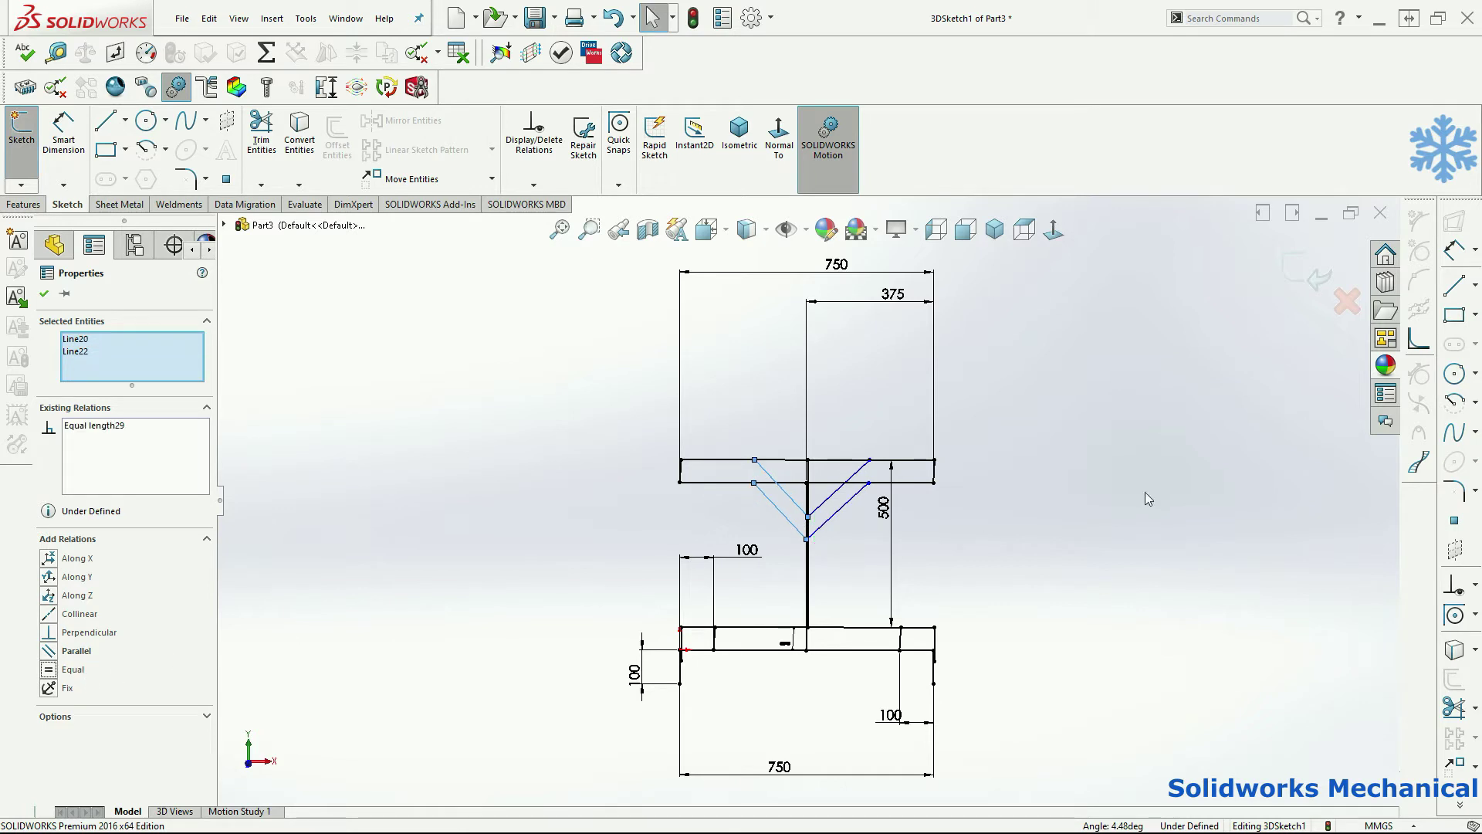
left_click(1121, 339)
Dimension the angle between the front right brace and the front upright as 45 degrees.
left_click(1055, 230)
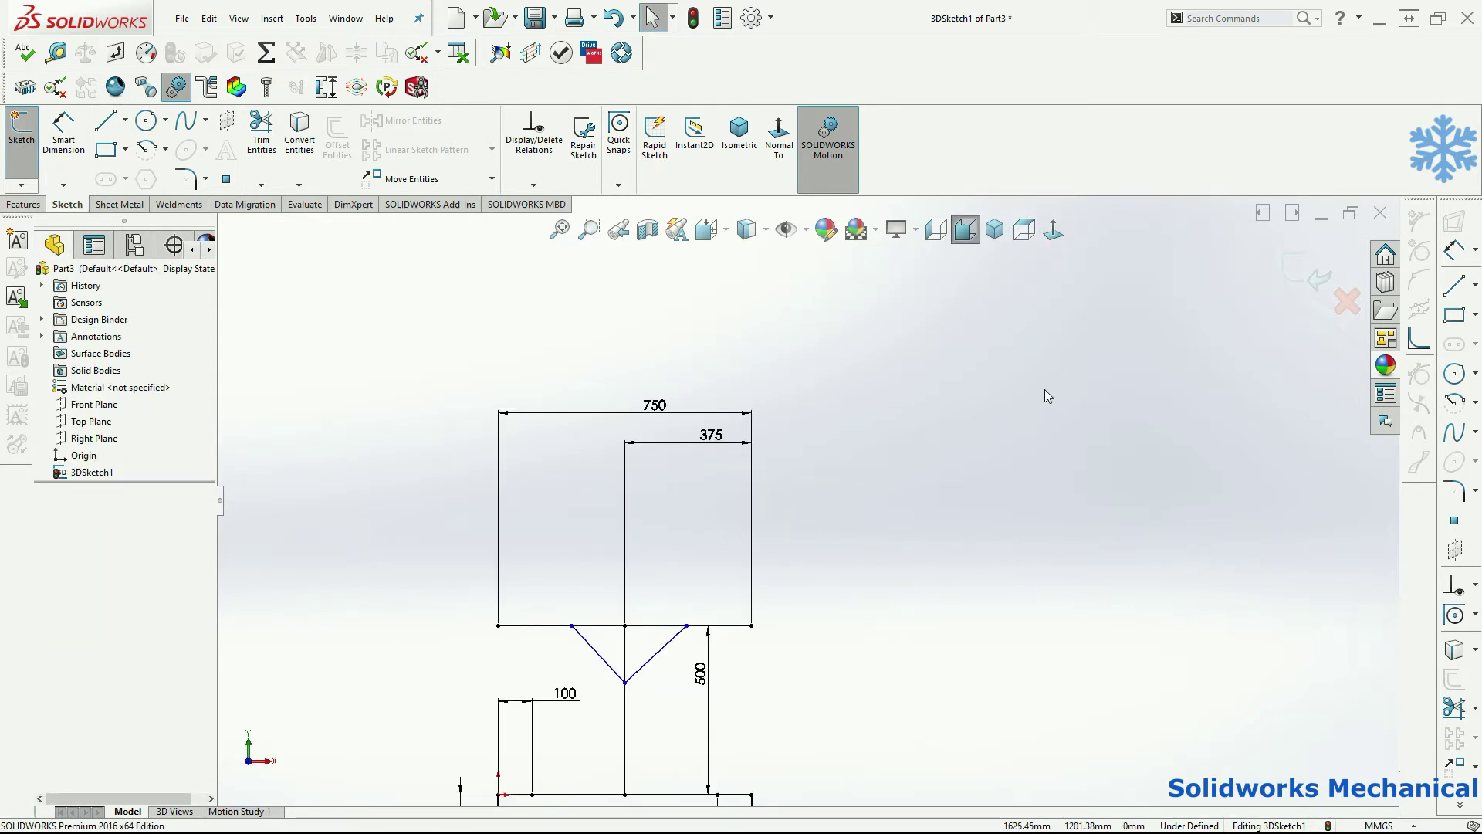
right_click_drag(1072, 258, 1092, 215)
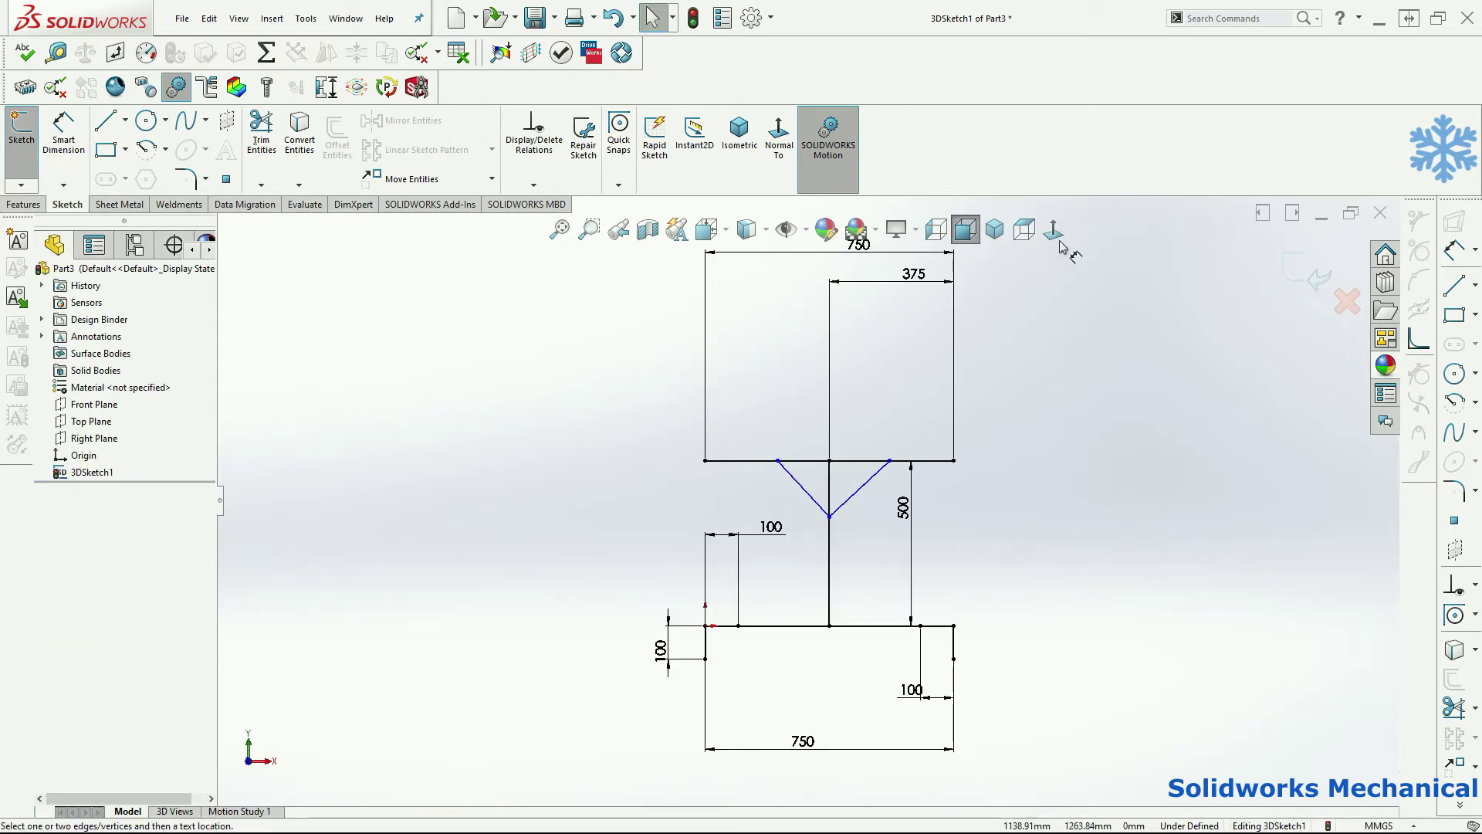
left_click(858, 489)
left_click(830, 494)
left_click(856, 483)
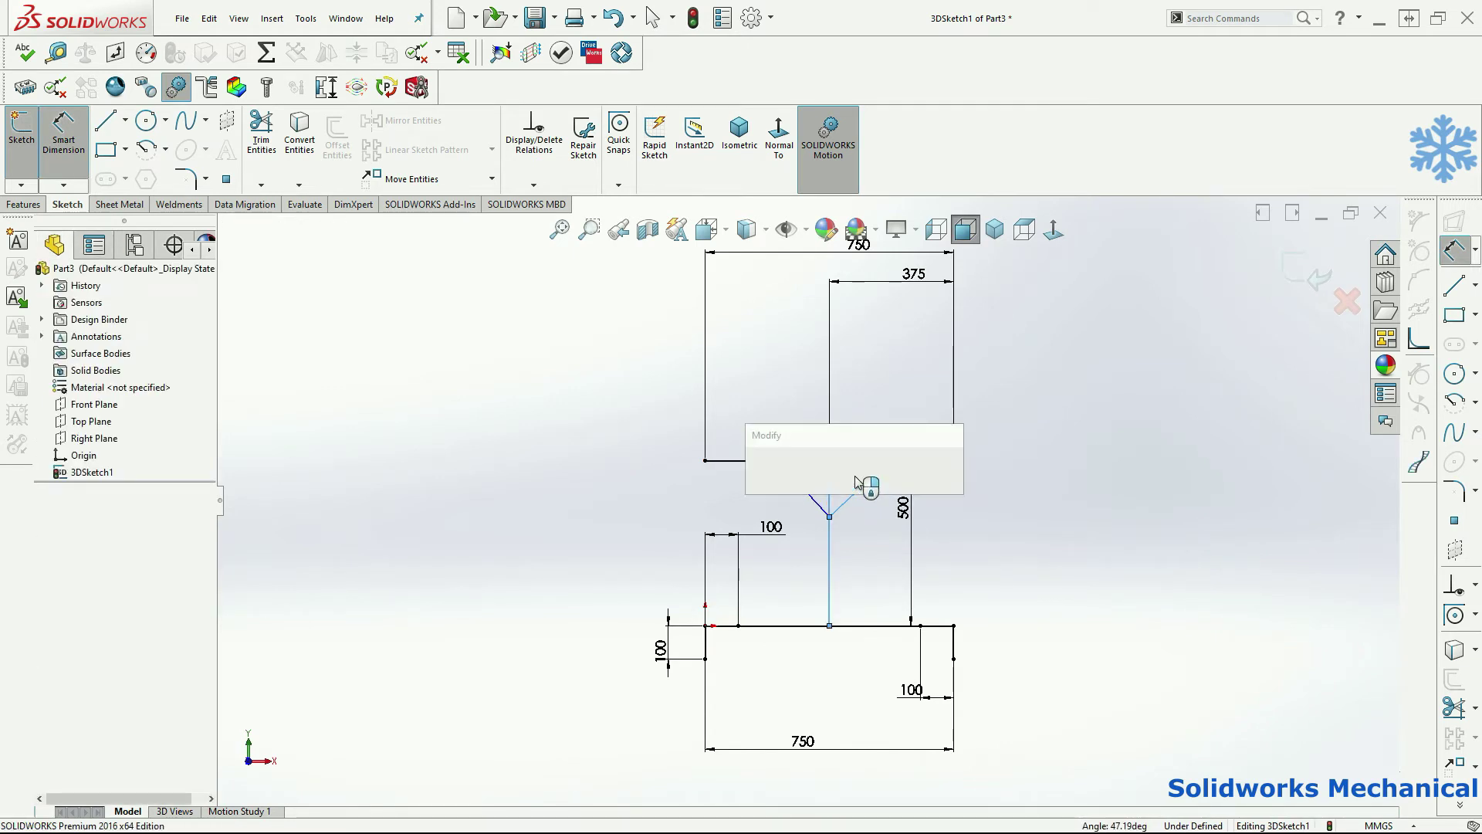
type("45")
key("Return")
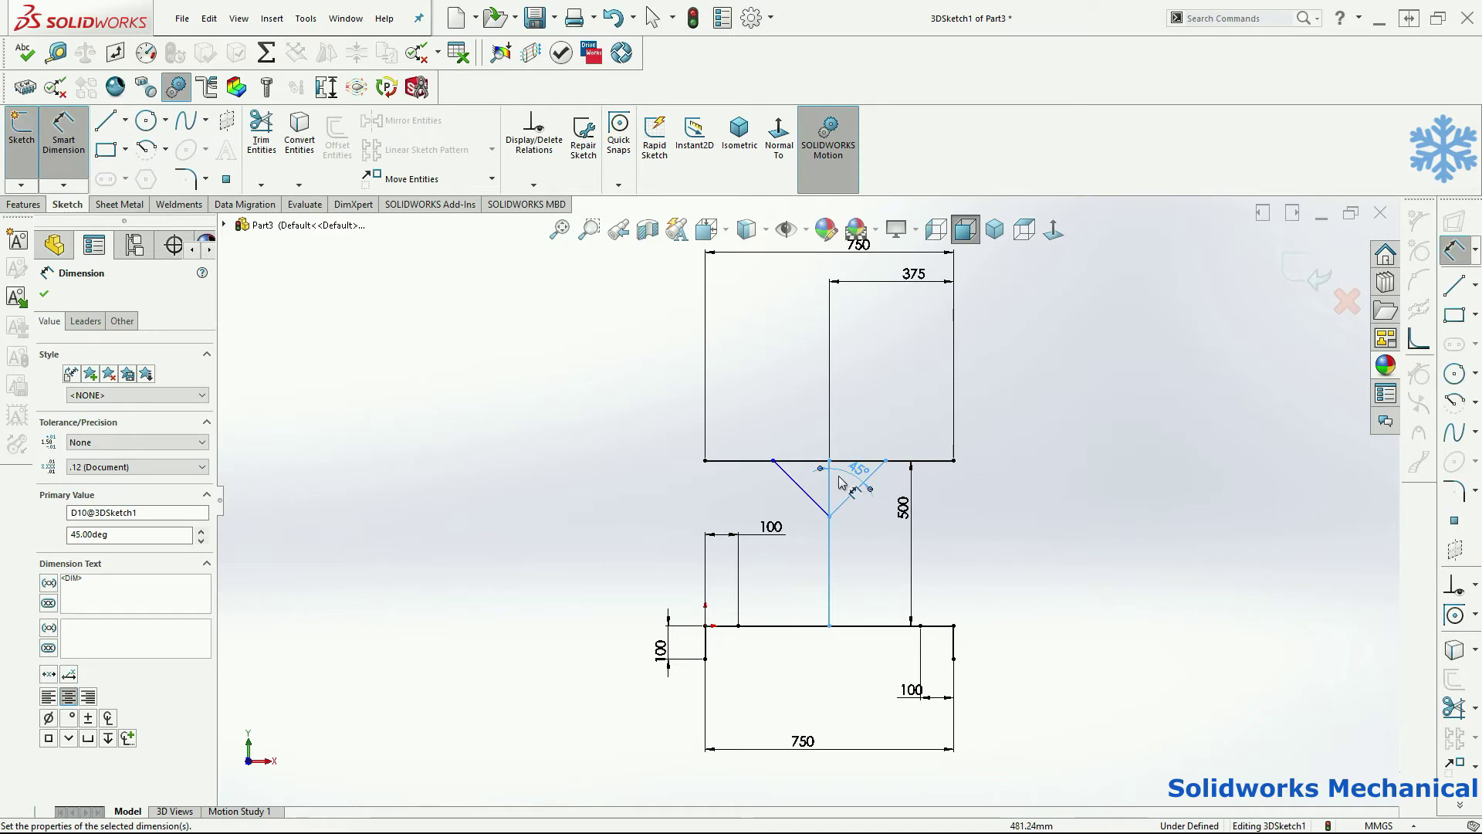
Try to dimension the front left brace's top end to the top of an upright, and delete that dimension.
left_click(772, 462)
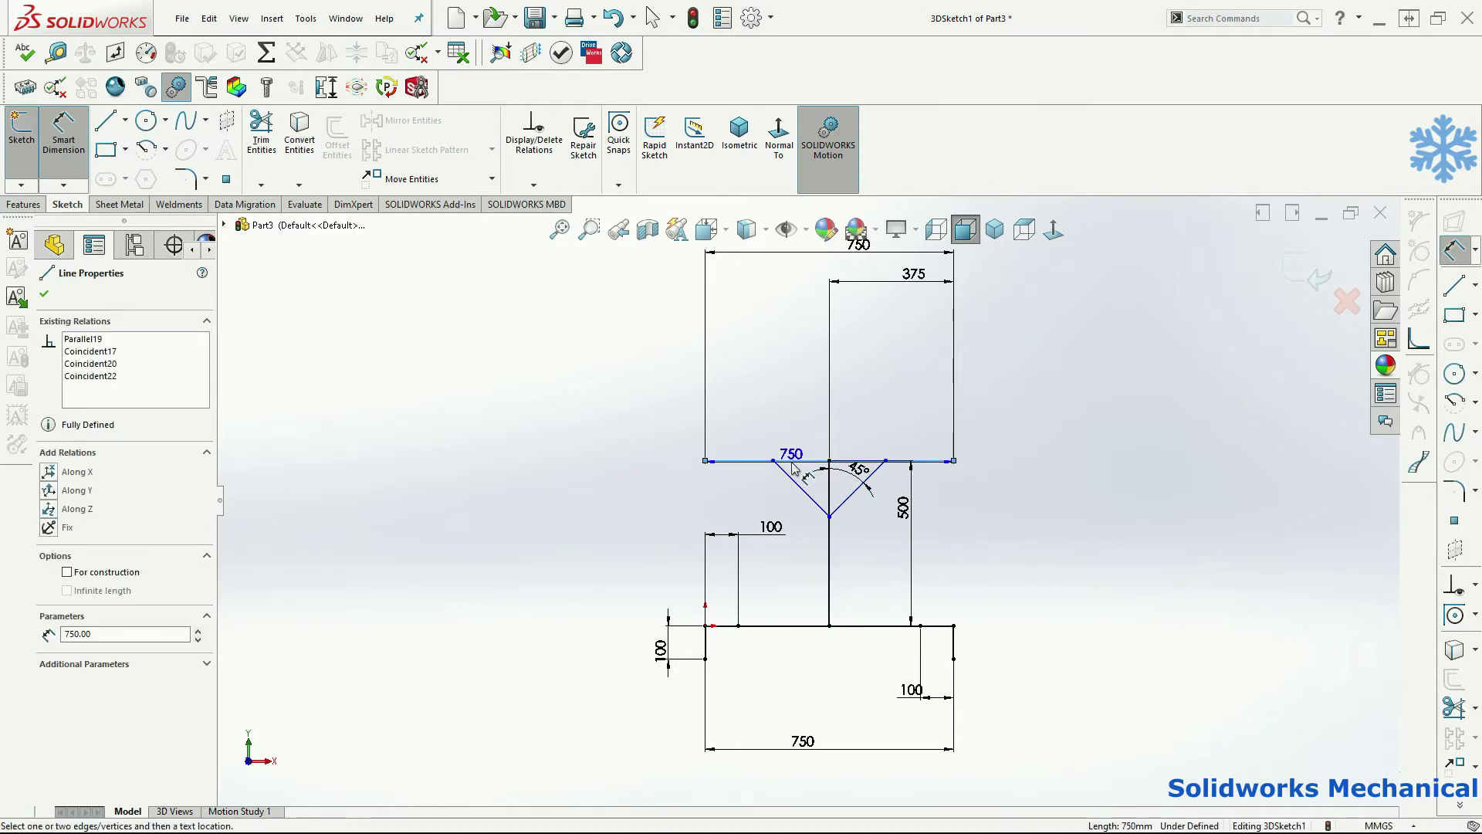
key("Escape")
left_click(773, 460)
left_click(829, 461)
left_click(809, 410)
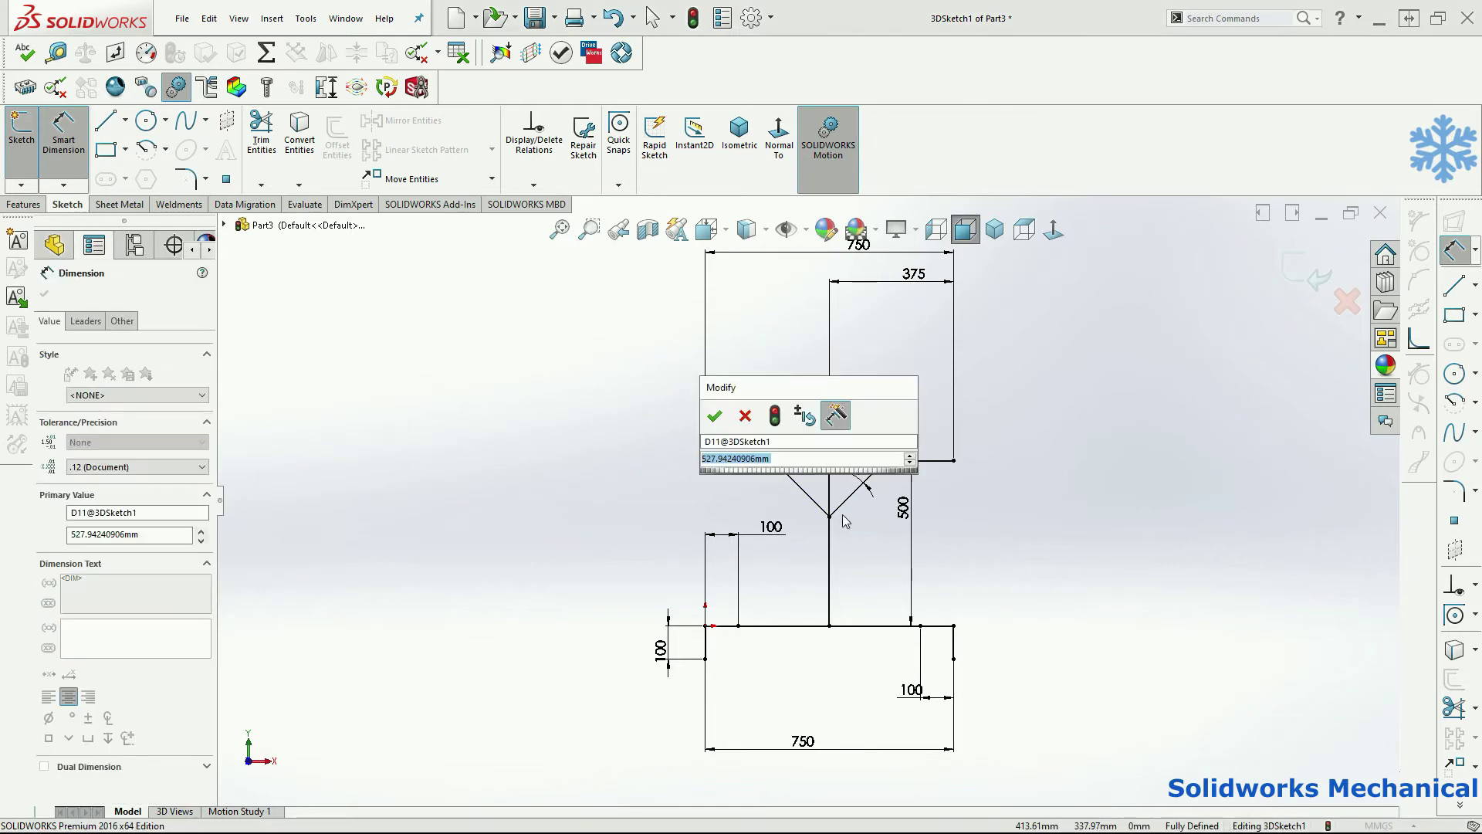
middle_click_drag(841, 515, 844, 498)
left_click(718, 417)
left_click(823, 425)
left_click(745, 416)
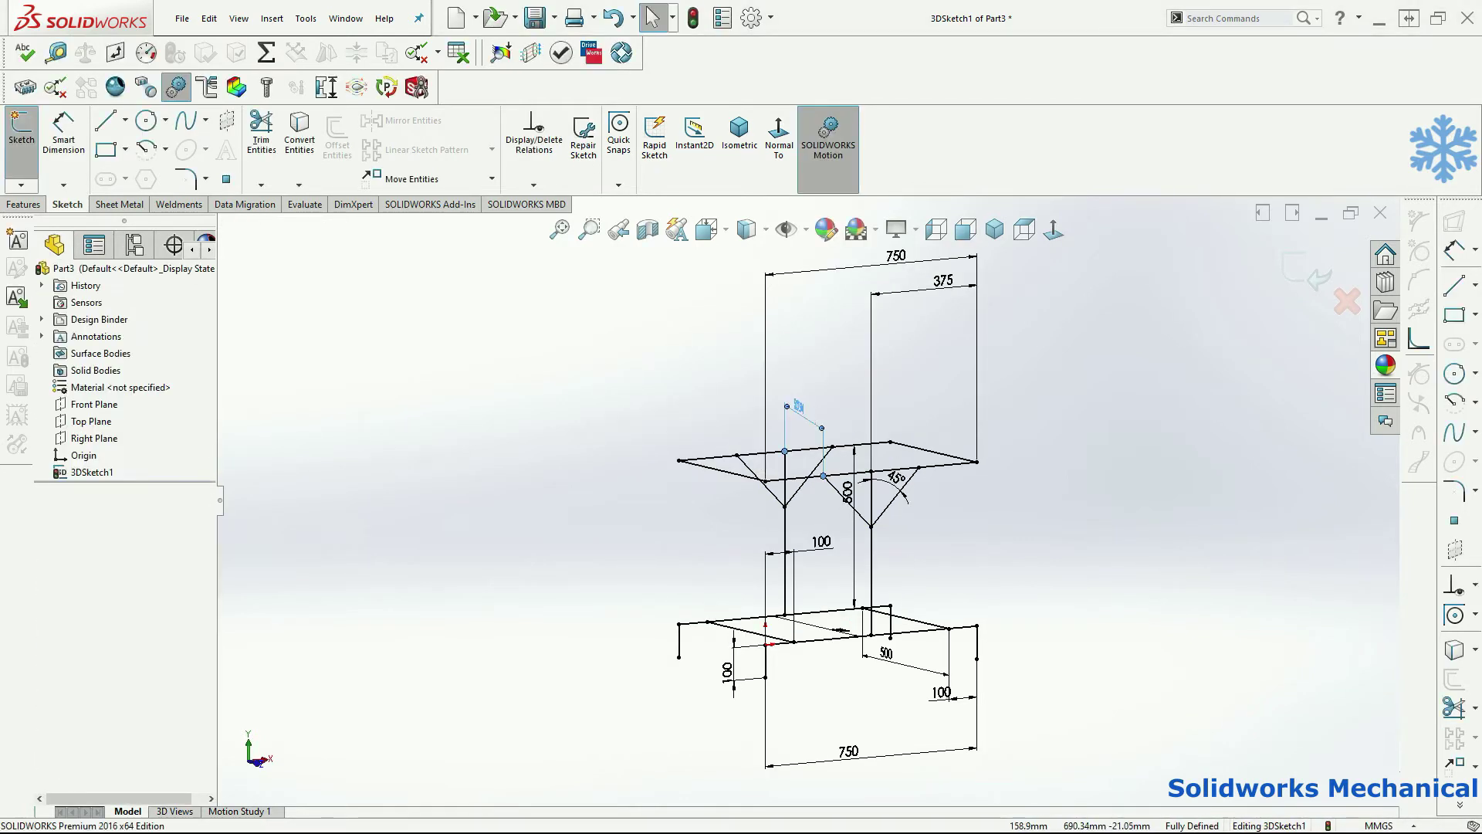
key("Delete")
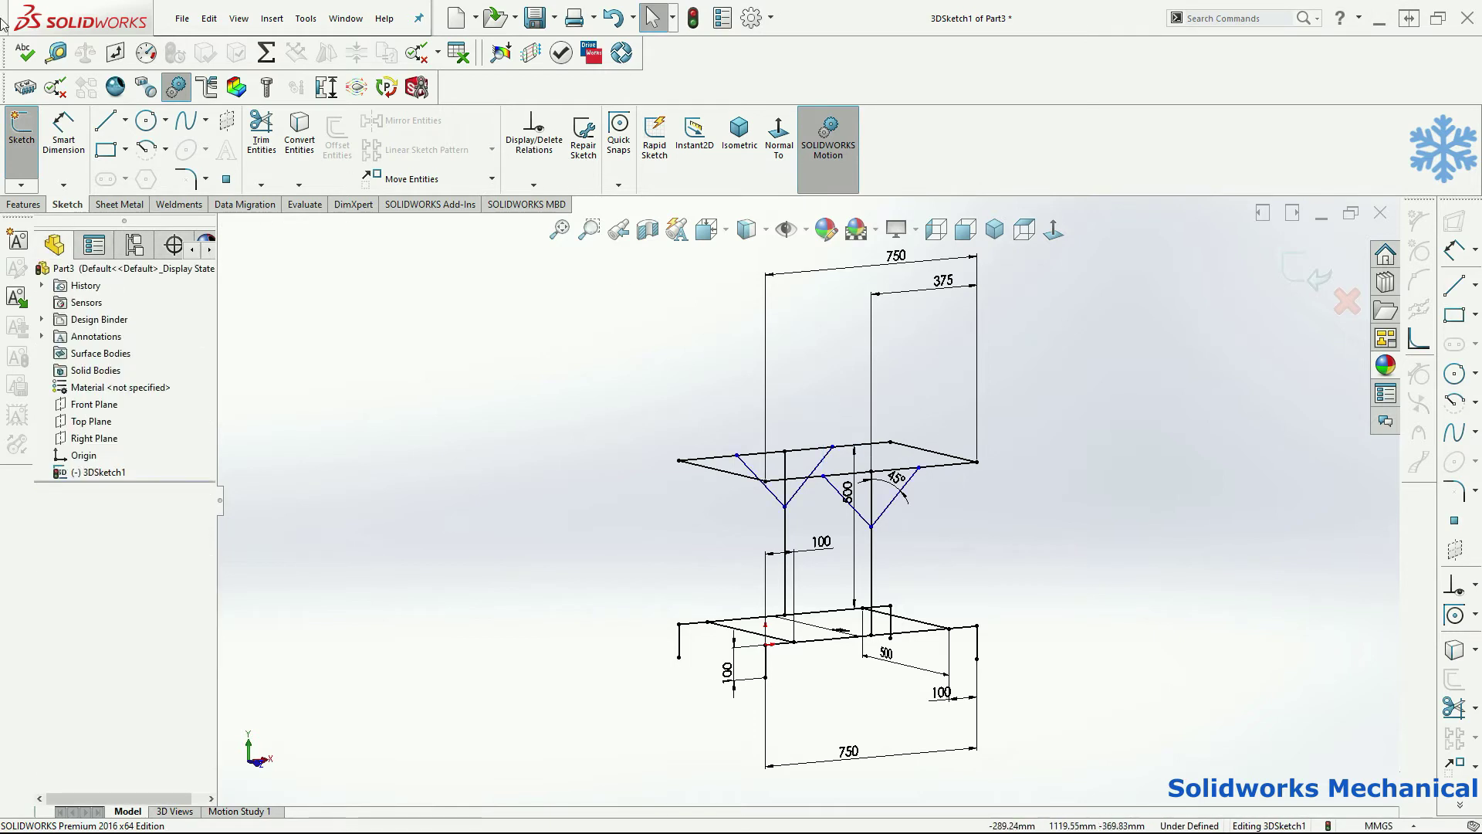
Dimension the distance between the front upright and the front left brace's top end as 125 mm.
left_click(63, 130)
left_click(871, 506)
left_click(823, 477)
left_click(849, 387)
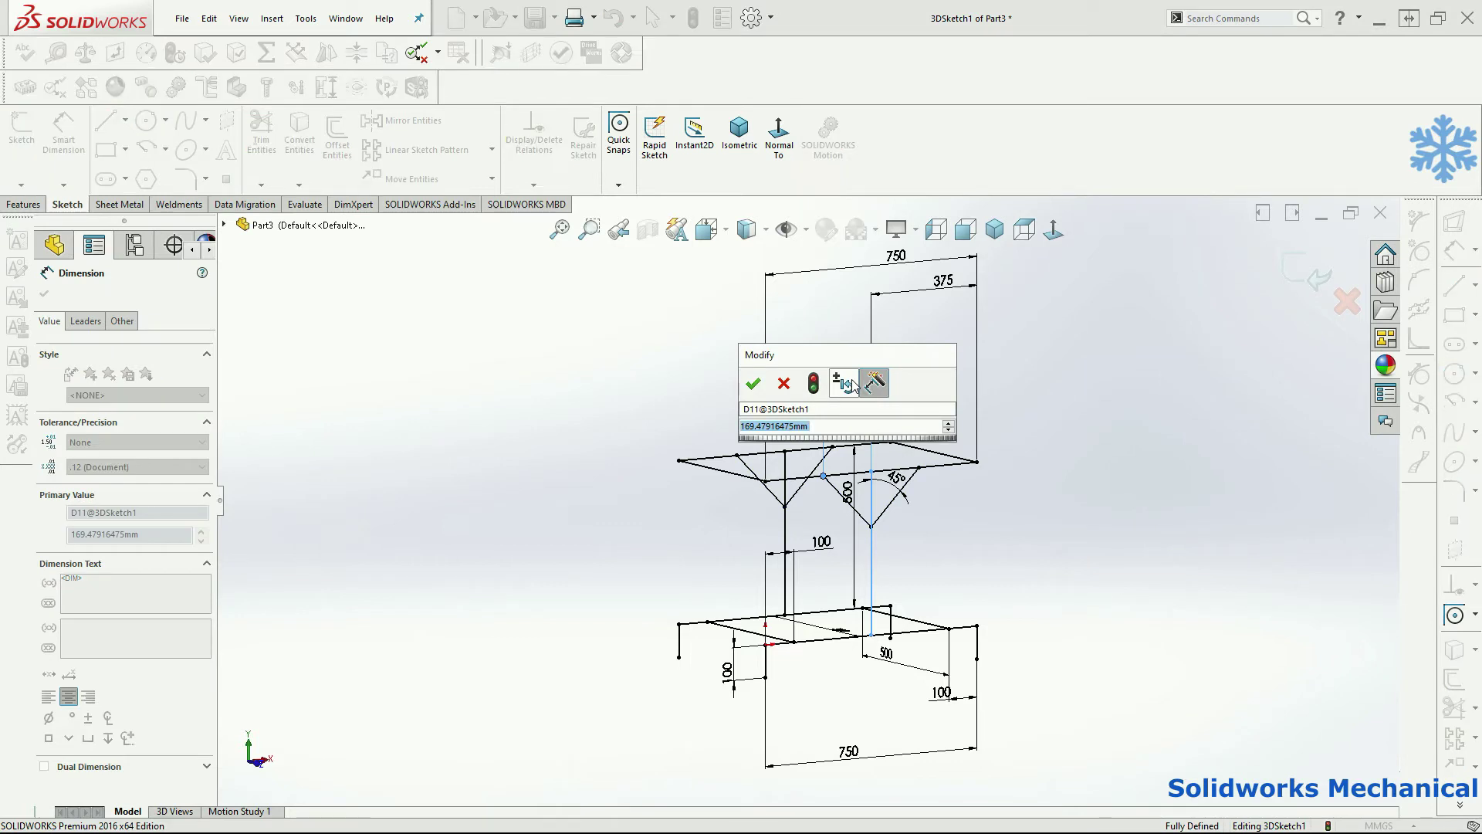
type("125")
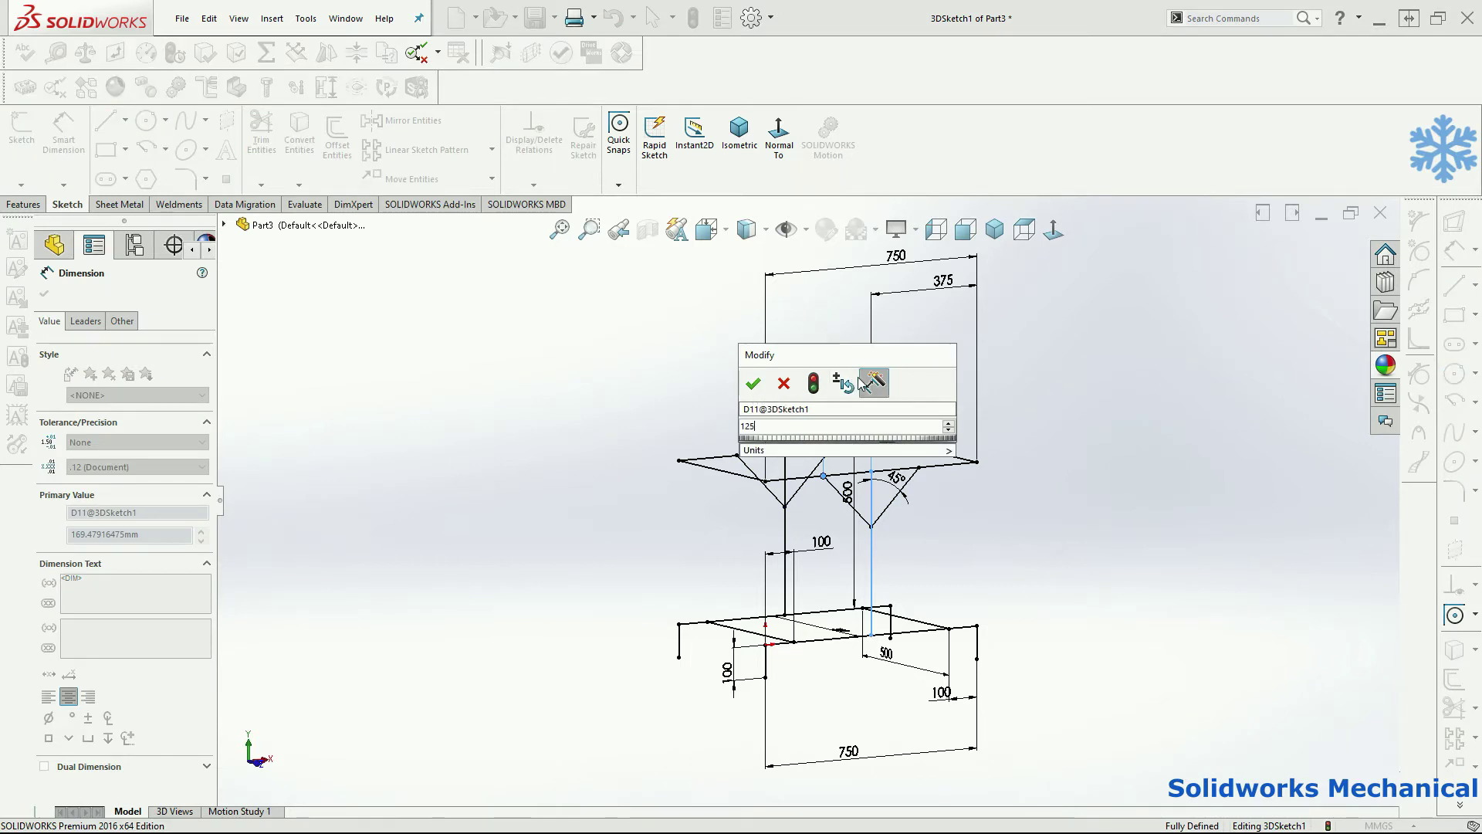
key("Return")
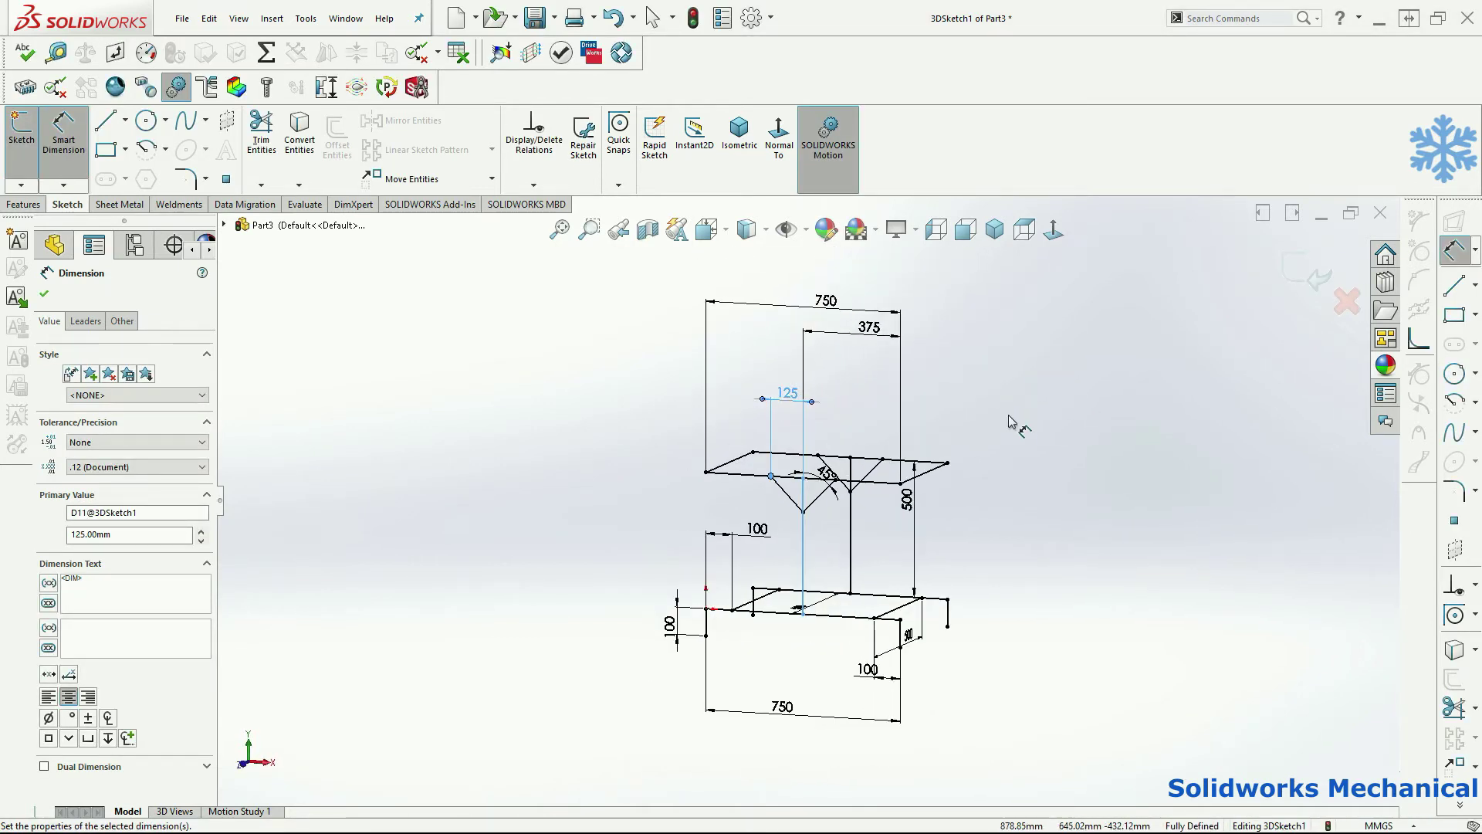
mouse_move(1012, 437)
middle_mouse_down()
mouse_move(1047, 494)
mouse_move(1081, 496)
mouse_move(1108, 447)
mouse_move(1080, 422)
mouse_move(1048, 424)
mouse_move(979, 486)
middle_mouse_up()
left_click(44, 294)
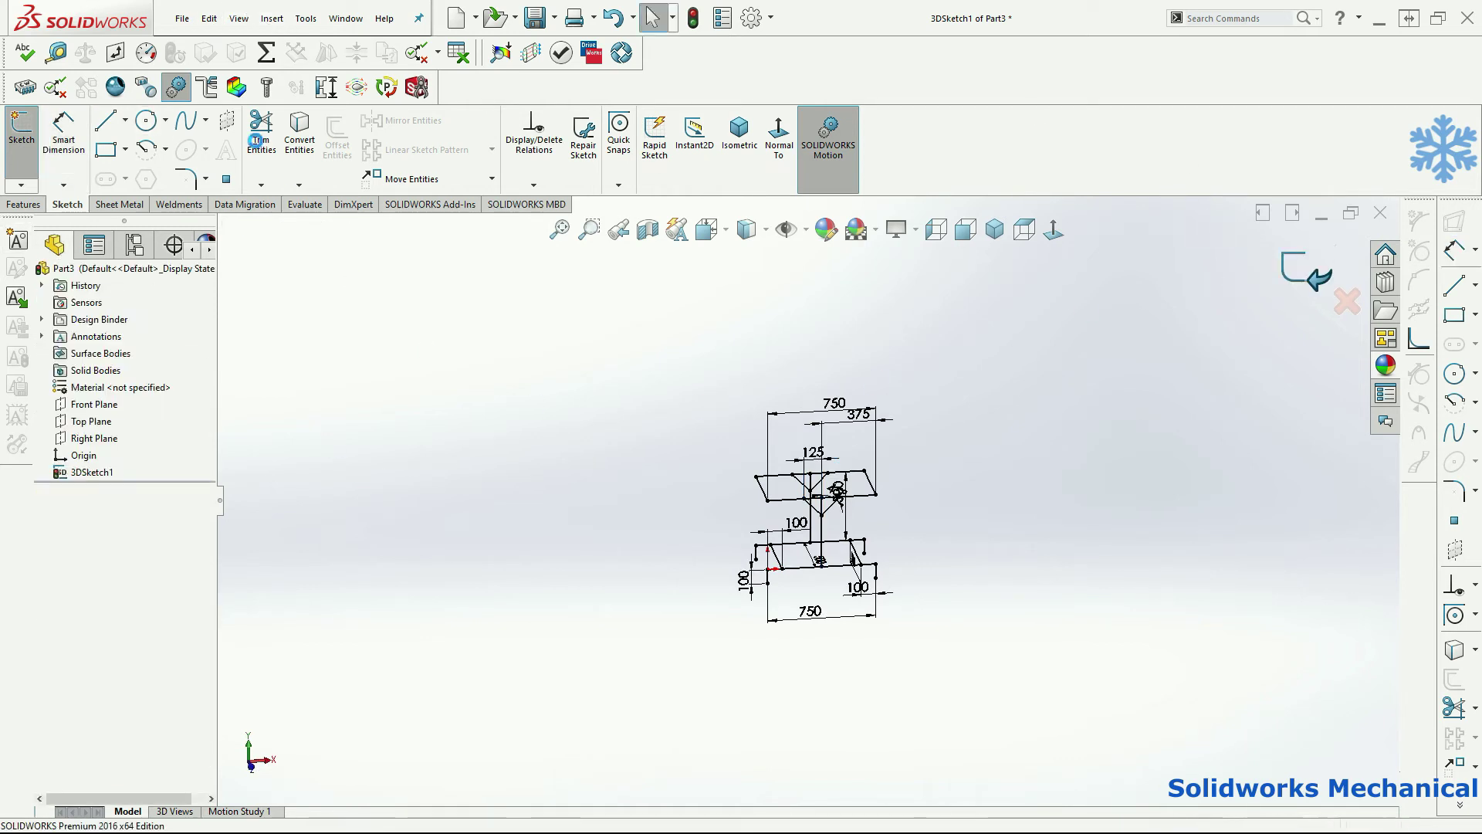
Leave the 3D sketch, reopen it for editing and set the uprights' height to 700 mm.
scroll(884, 433, "down", 4)
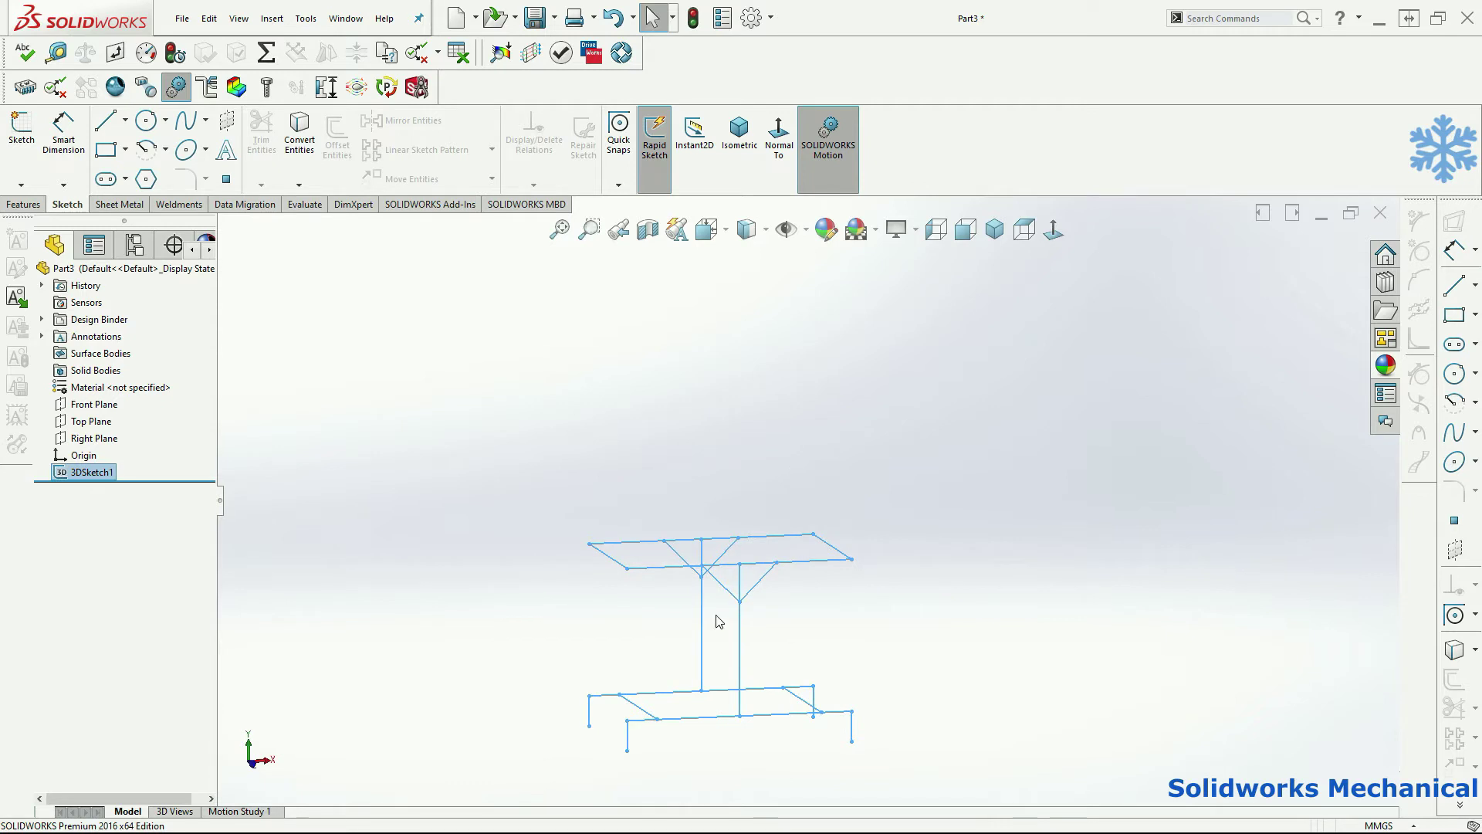
left_click(701, 561)
right_click(65, 475)
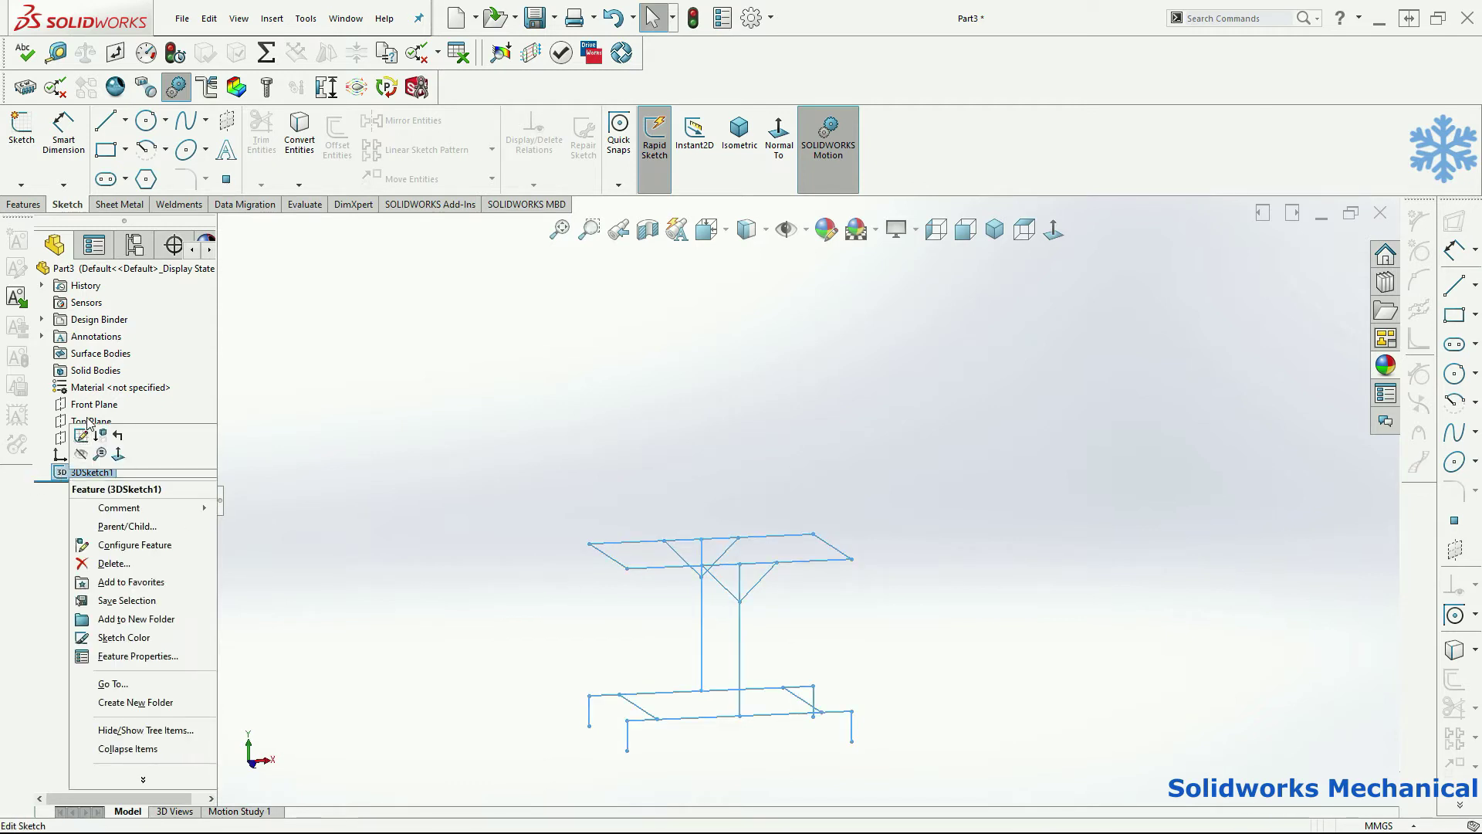
left_click(82, 436)
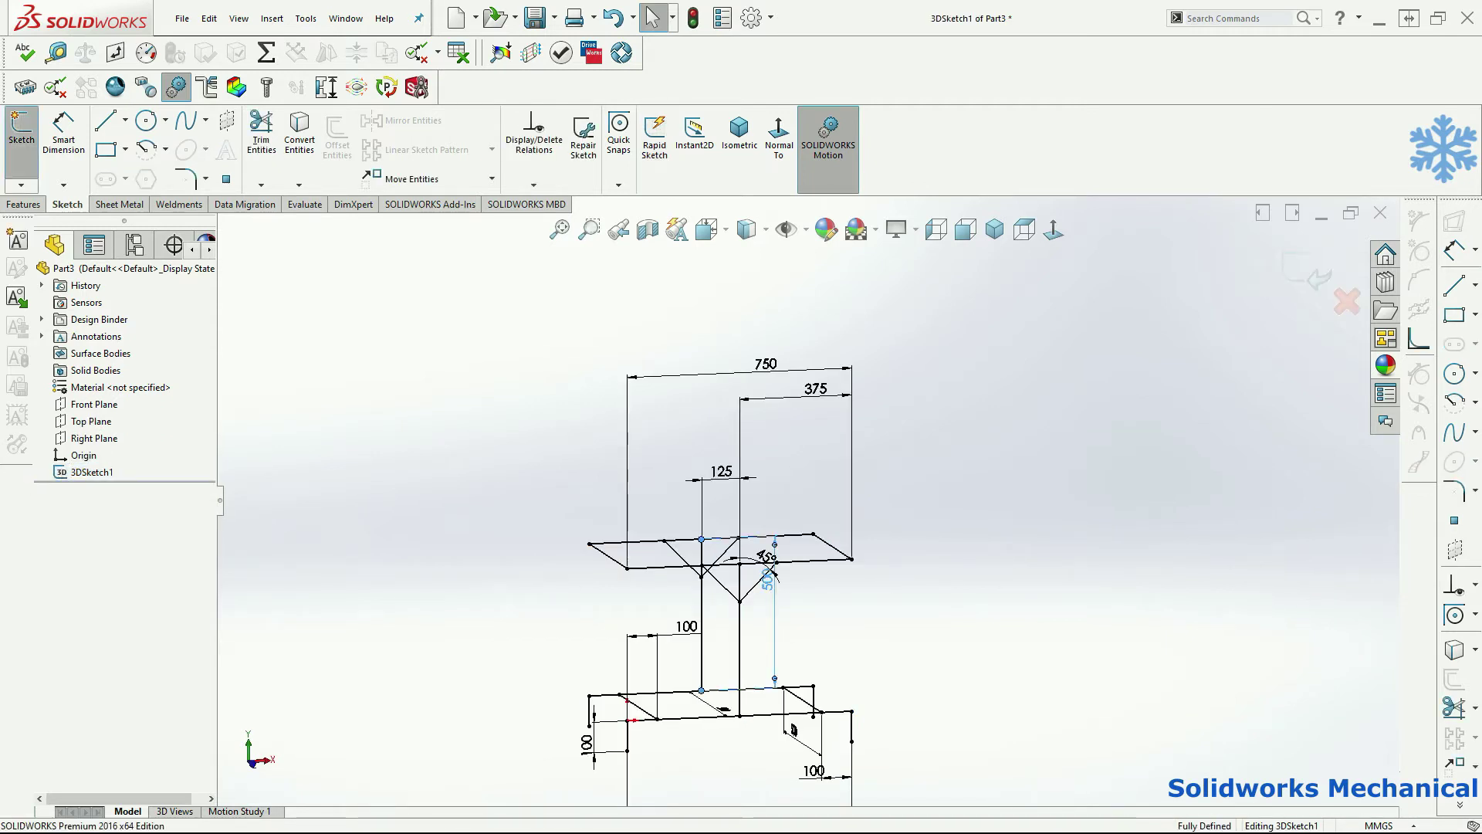
double_click(769, 572)
type("700")
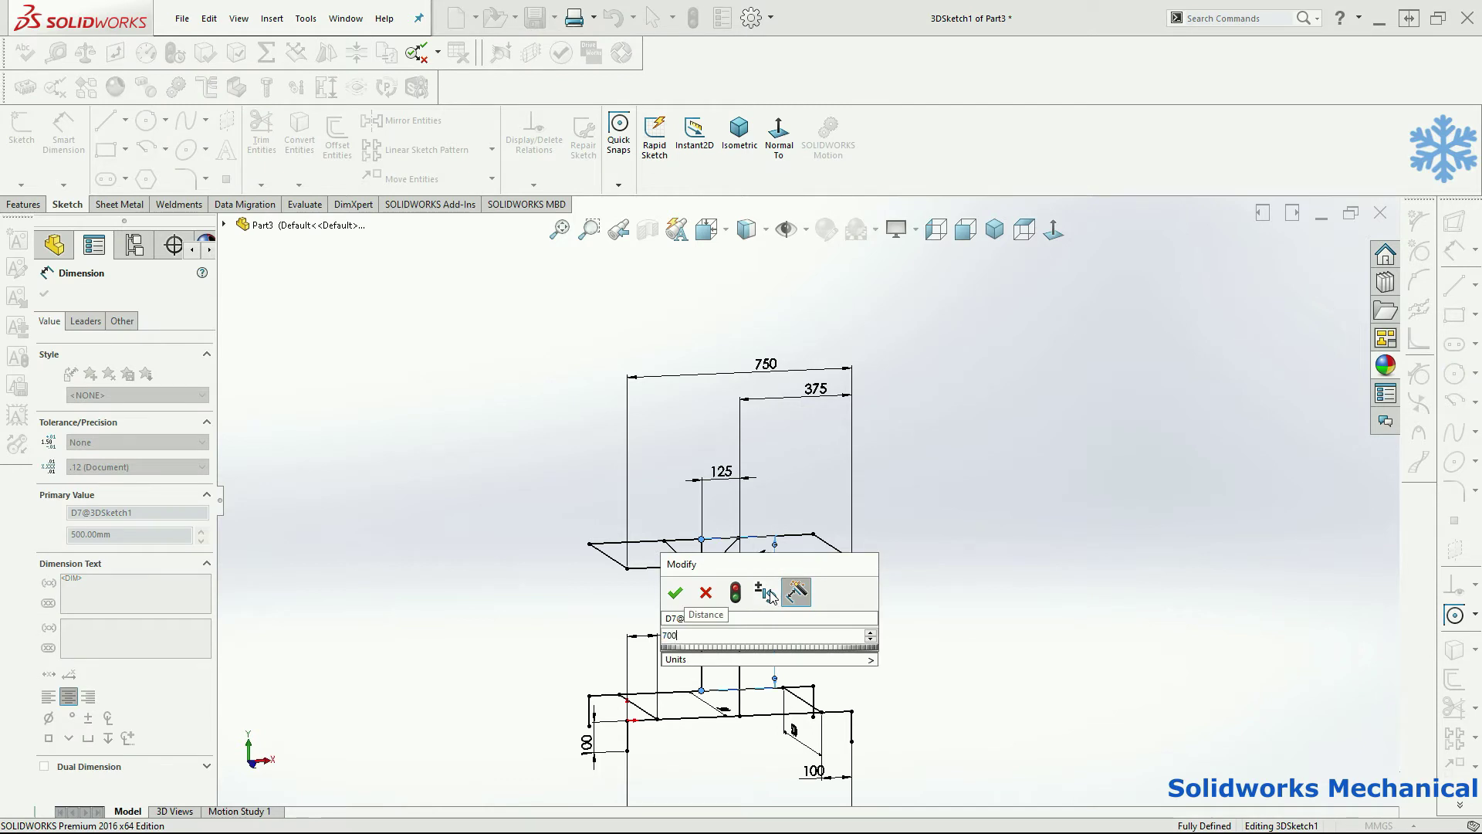
key("Return")
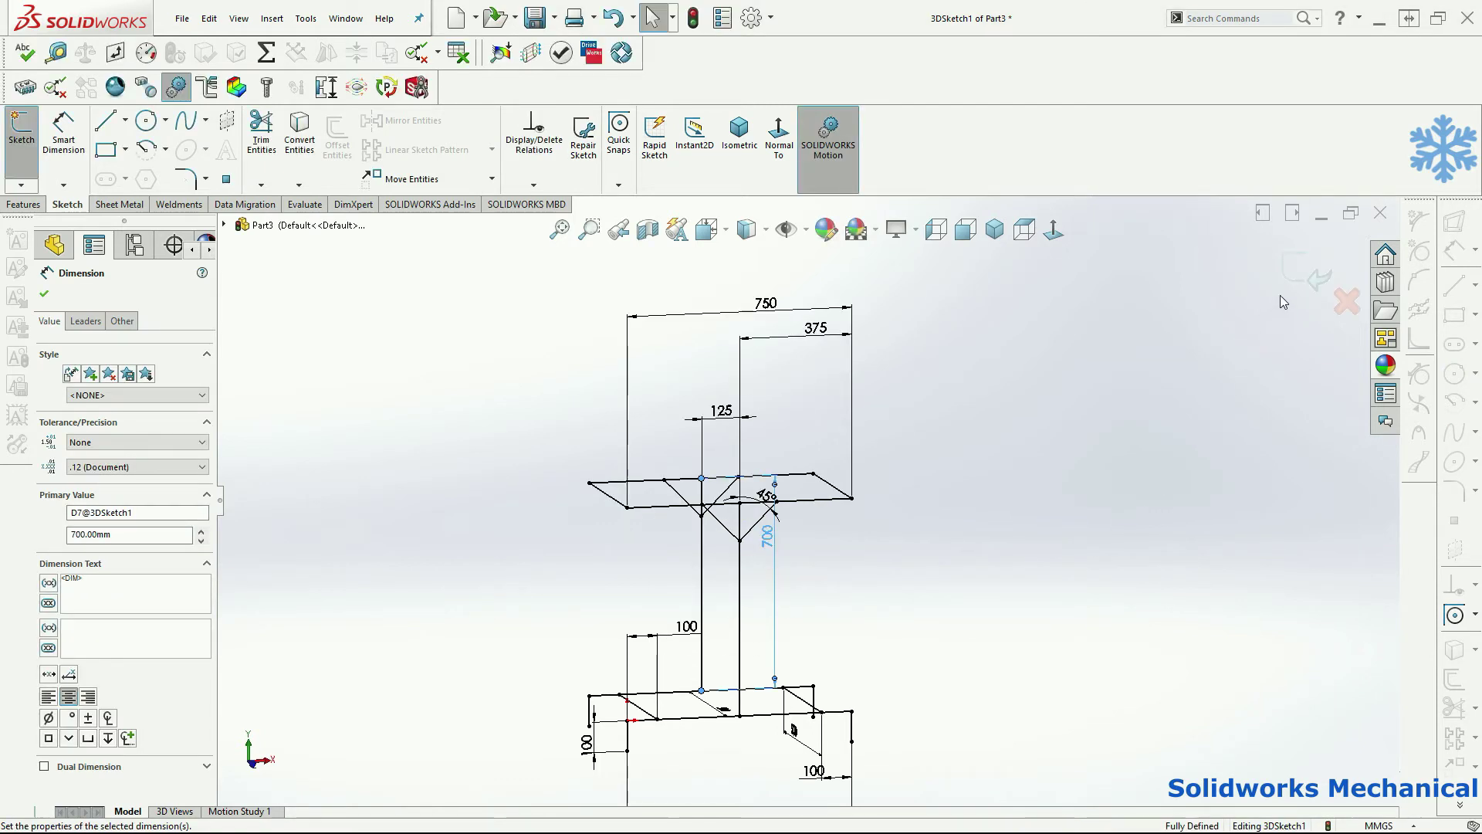
Set the distance from the front upright to the left brace's top end to 175 mm and exit the sketch.
double_click(722, 410)
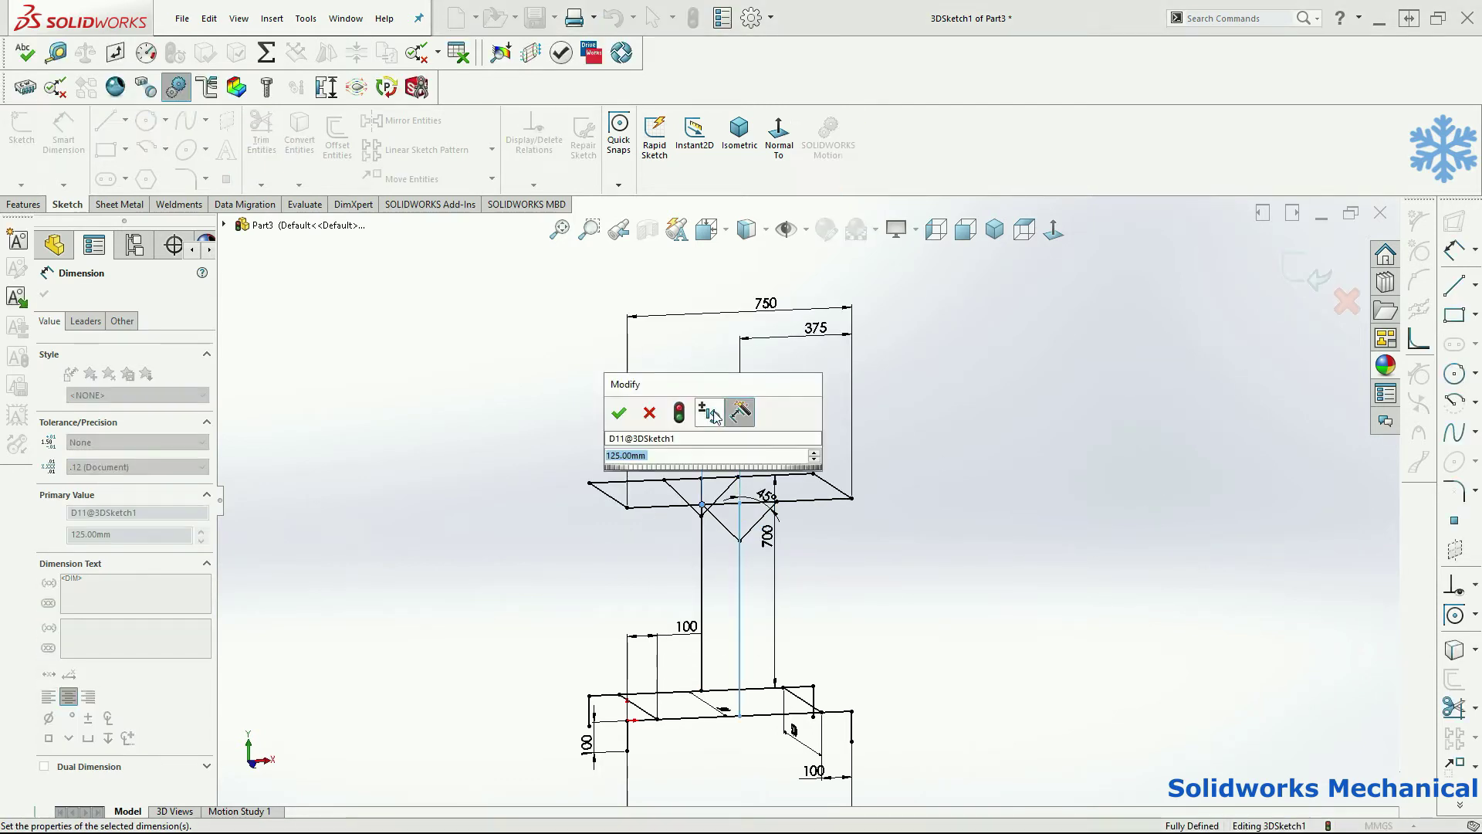
type("175")
key("Return")
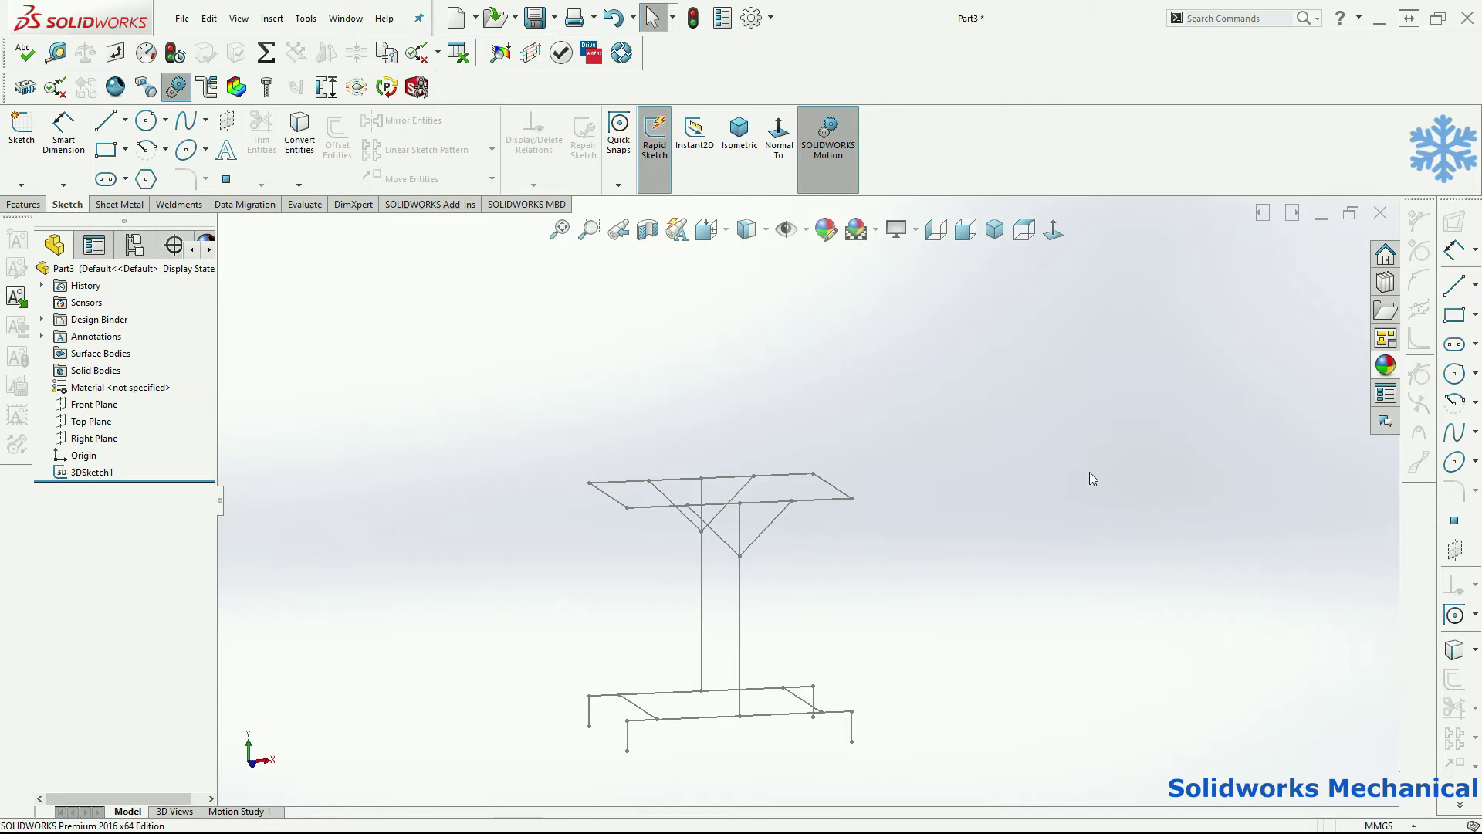
Start a weldment Structural Member with the iso square tube profile in size 20 x 20 x 2.
left_click(270, 19)
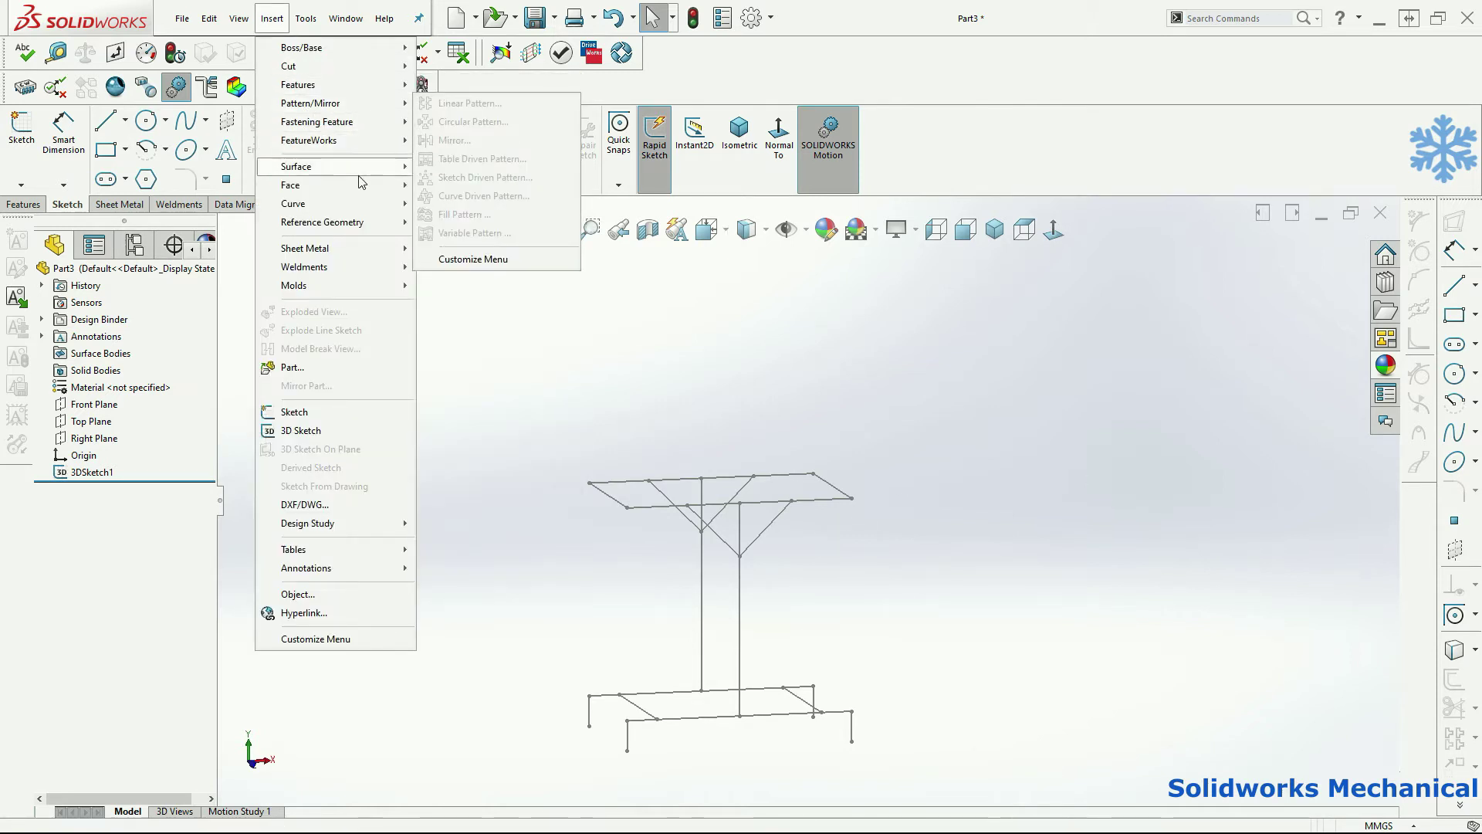
mouse_move(366, 266)
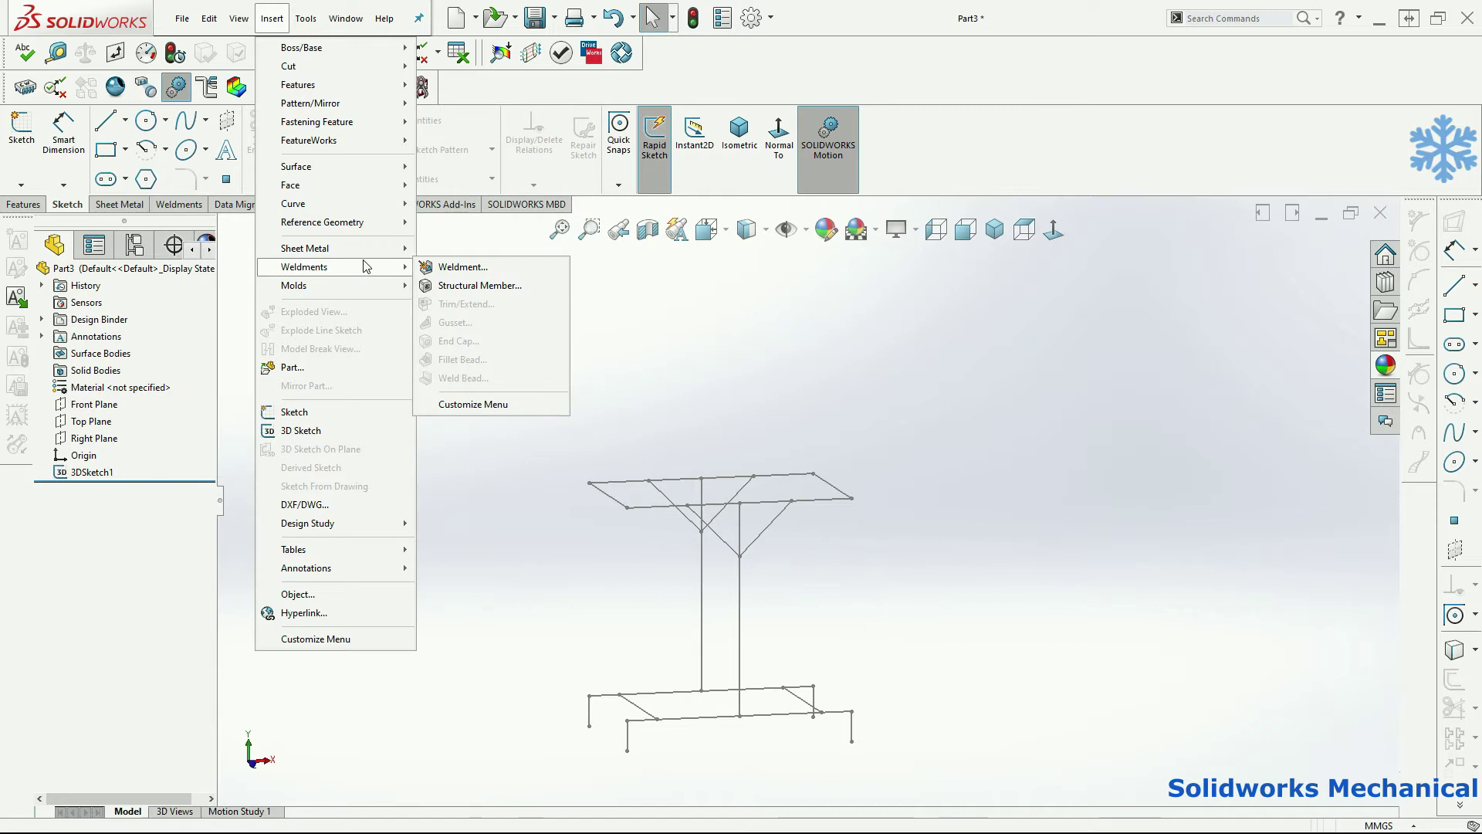
left_click(484, 284)
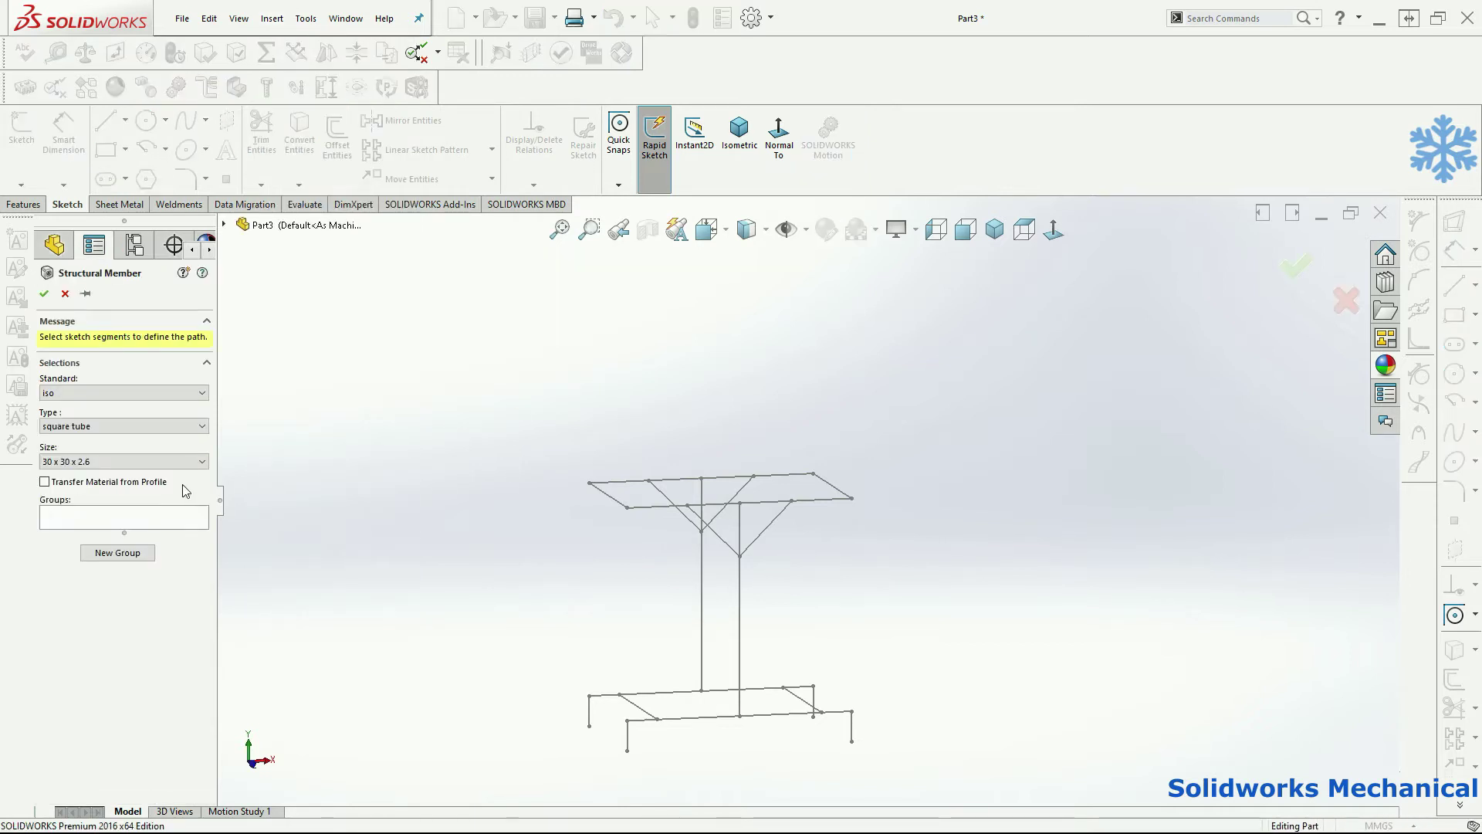
left_click(130, 427)
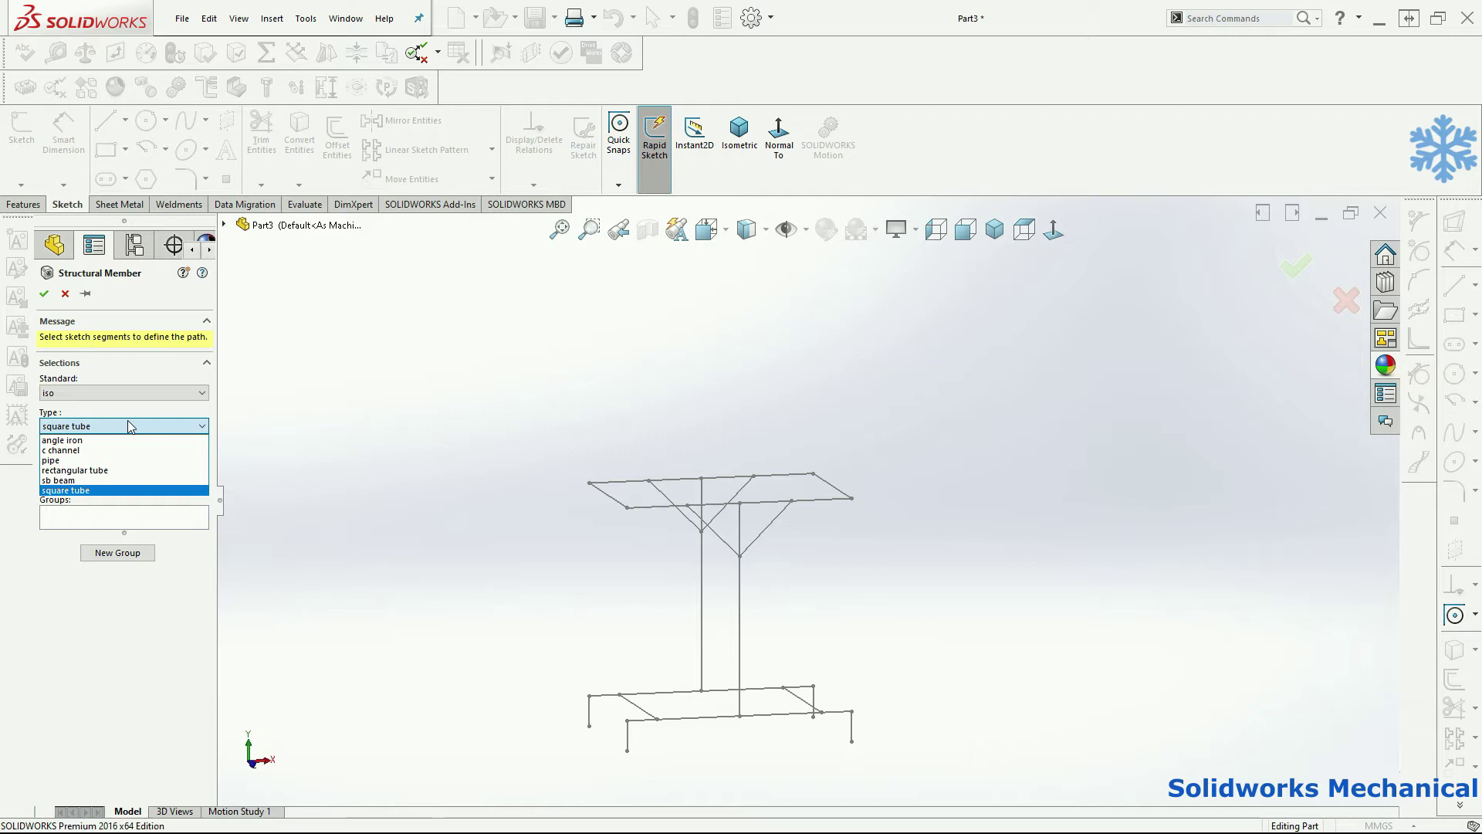
left_click(127, 420)
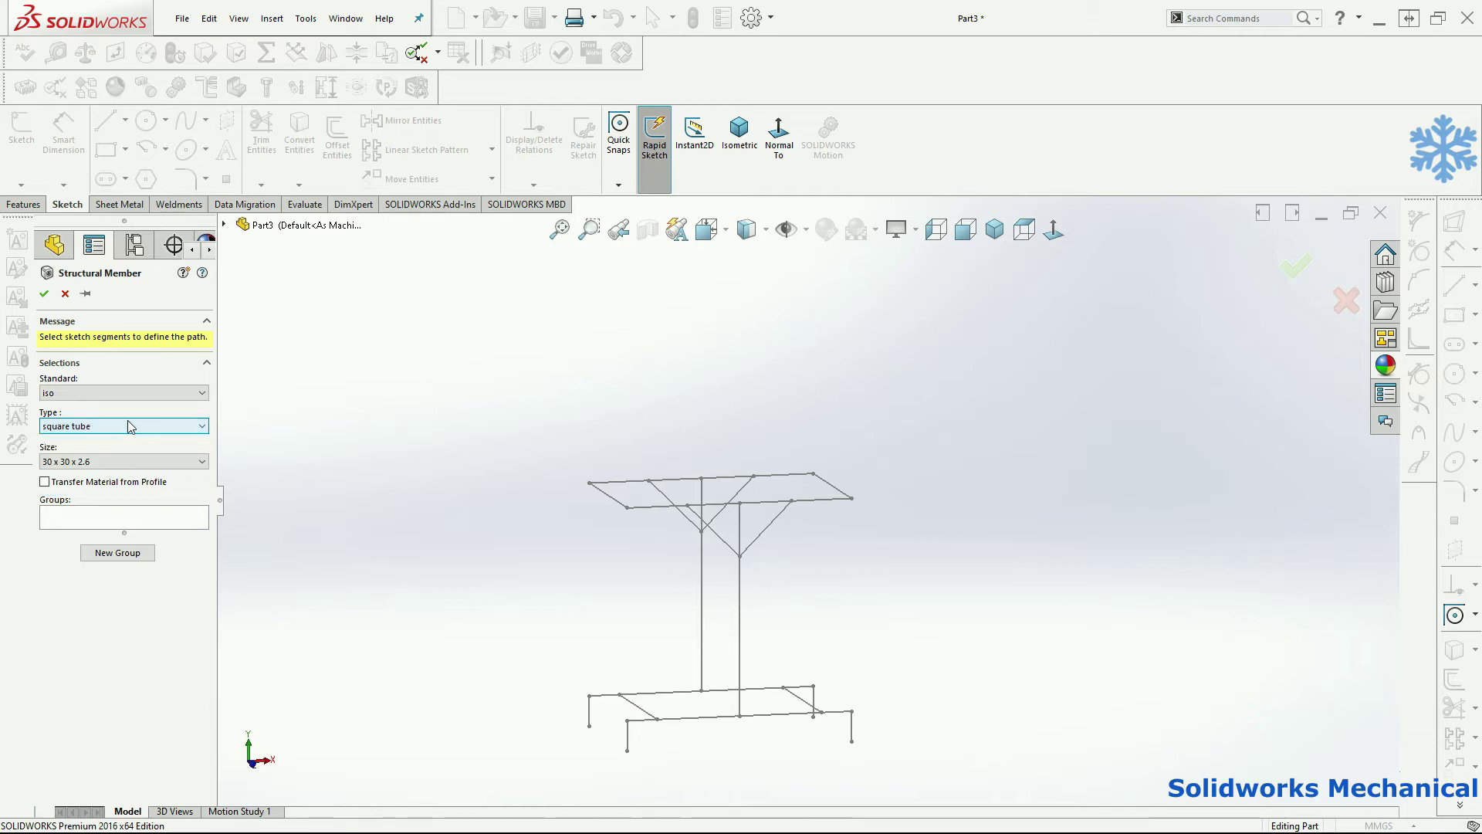
left_click(119, 461)
left_click(121, 475)
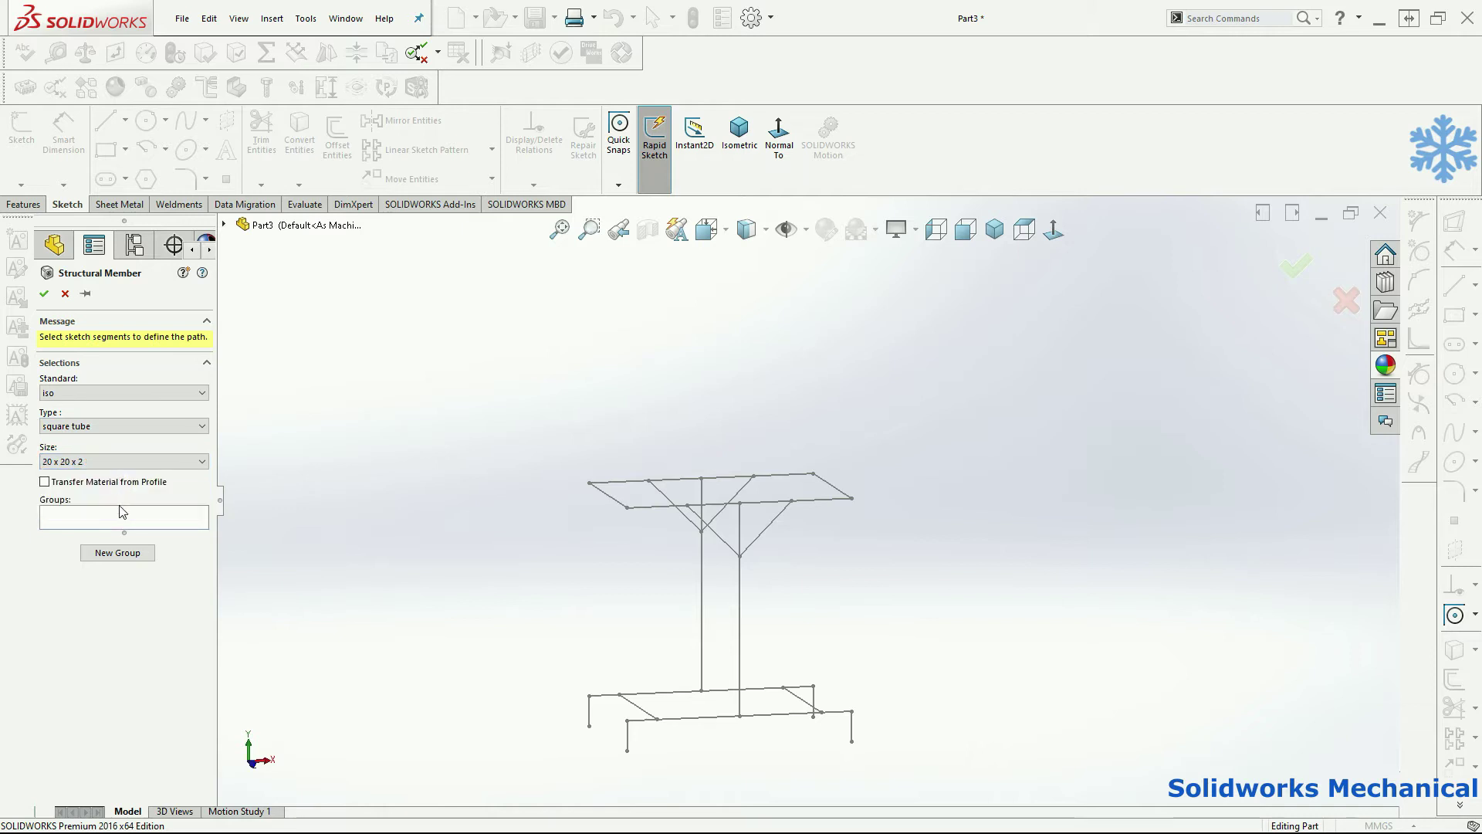
Add the base's long front line as the group's first path segment and set the tube size to 30 x 30 x 2.6.
middle_click_drag(700, 701, 689, 738)
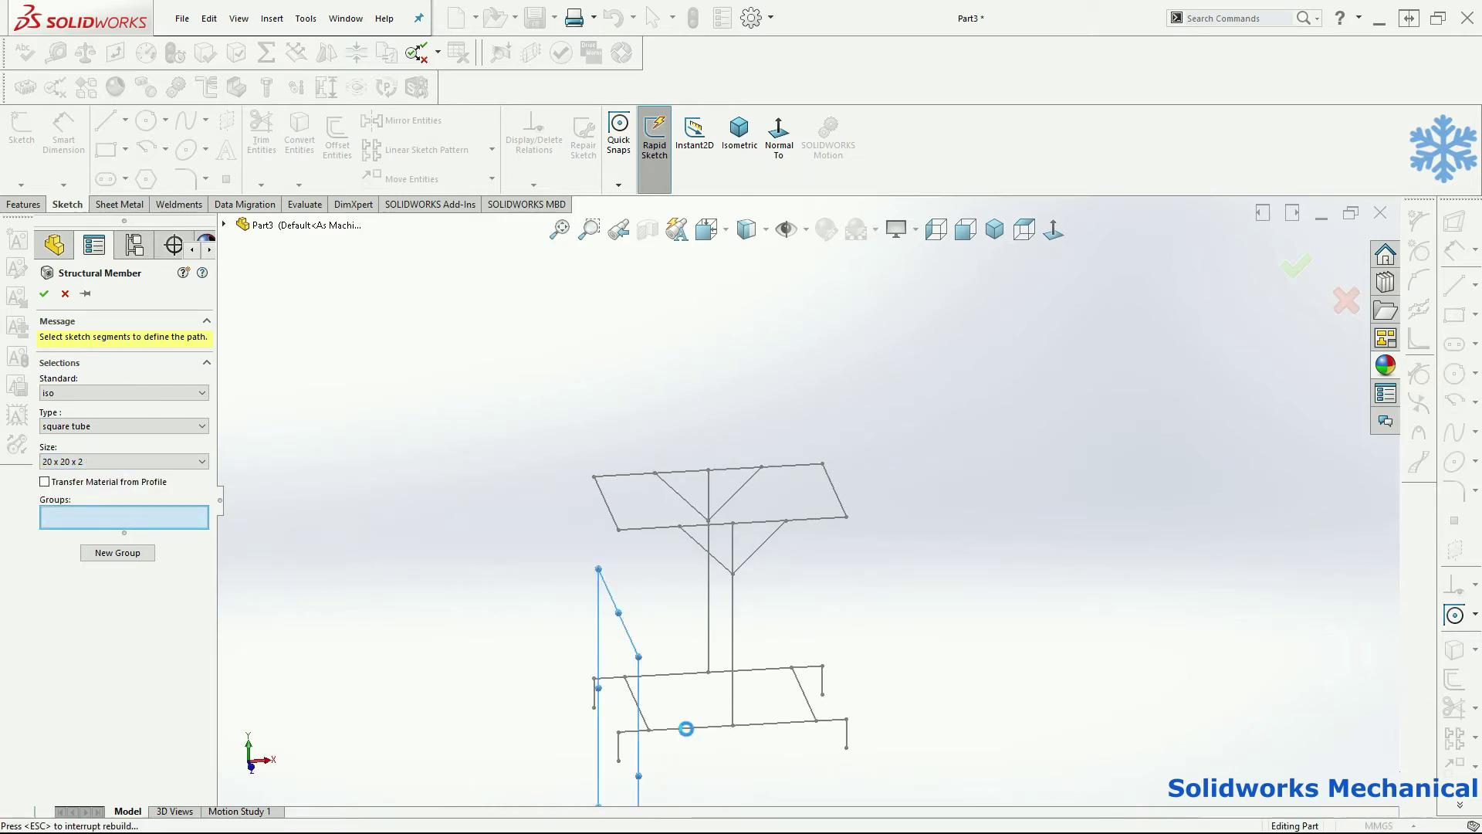
left_click(686, 728)
scroll(894, 629, "down", 6)
key("f")
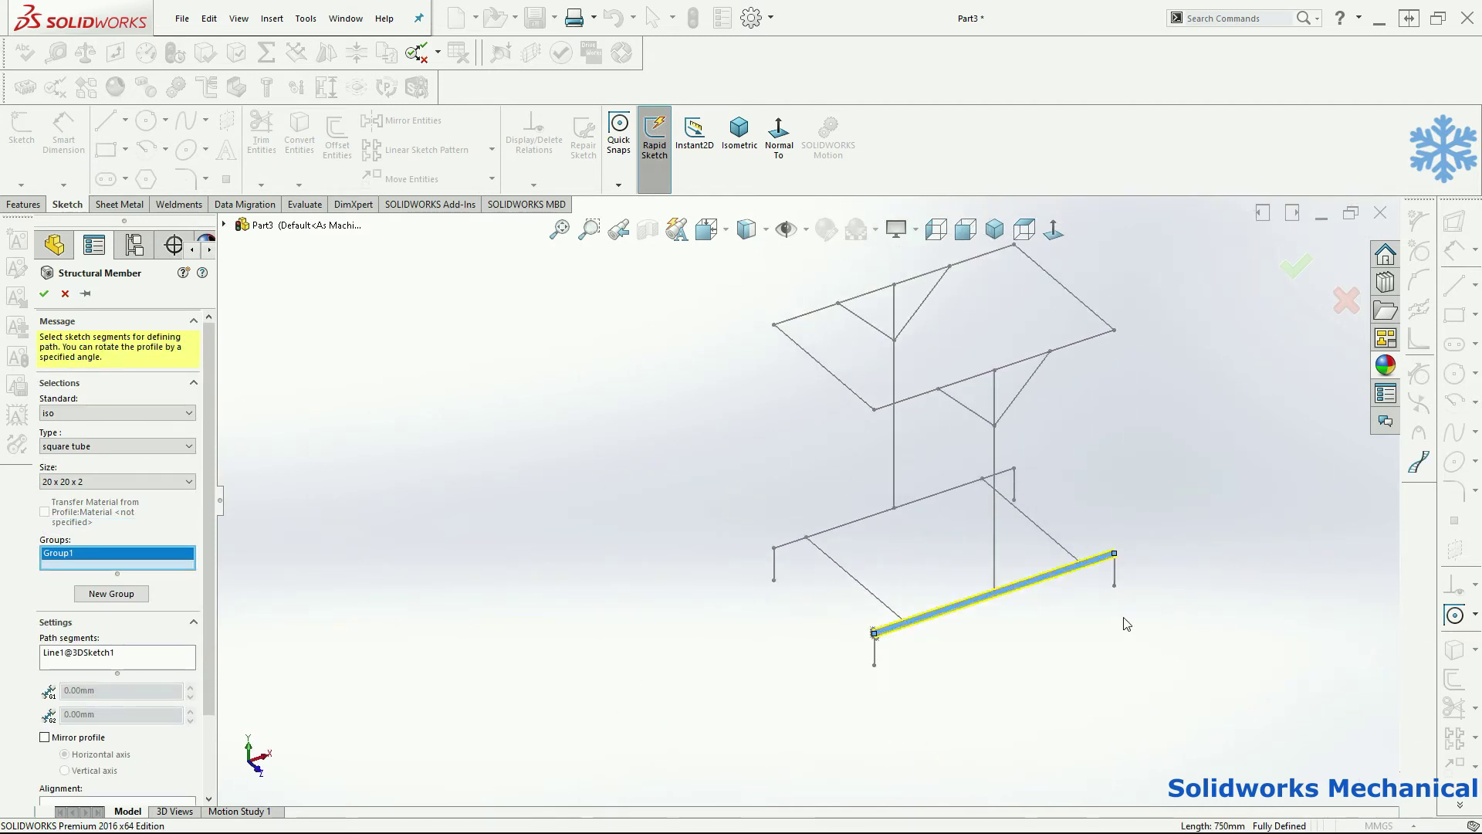
left_click(99, 486)
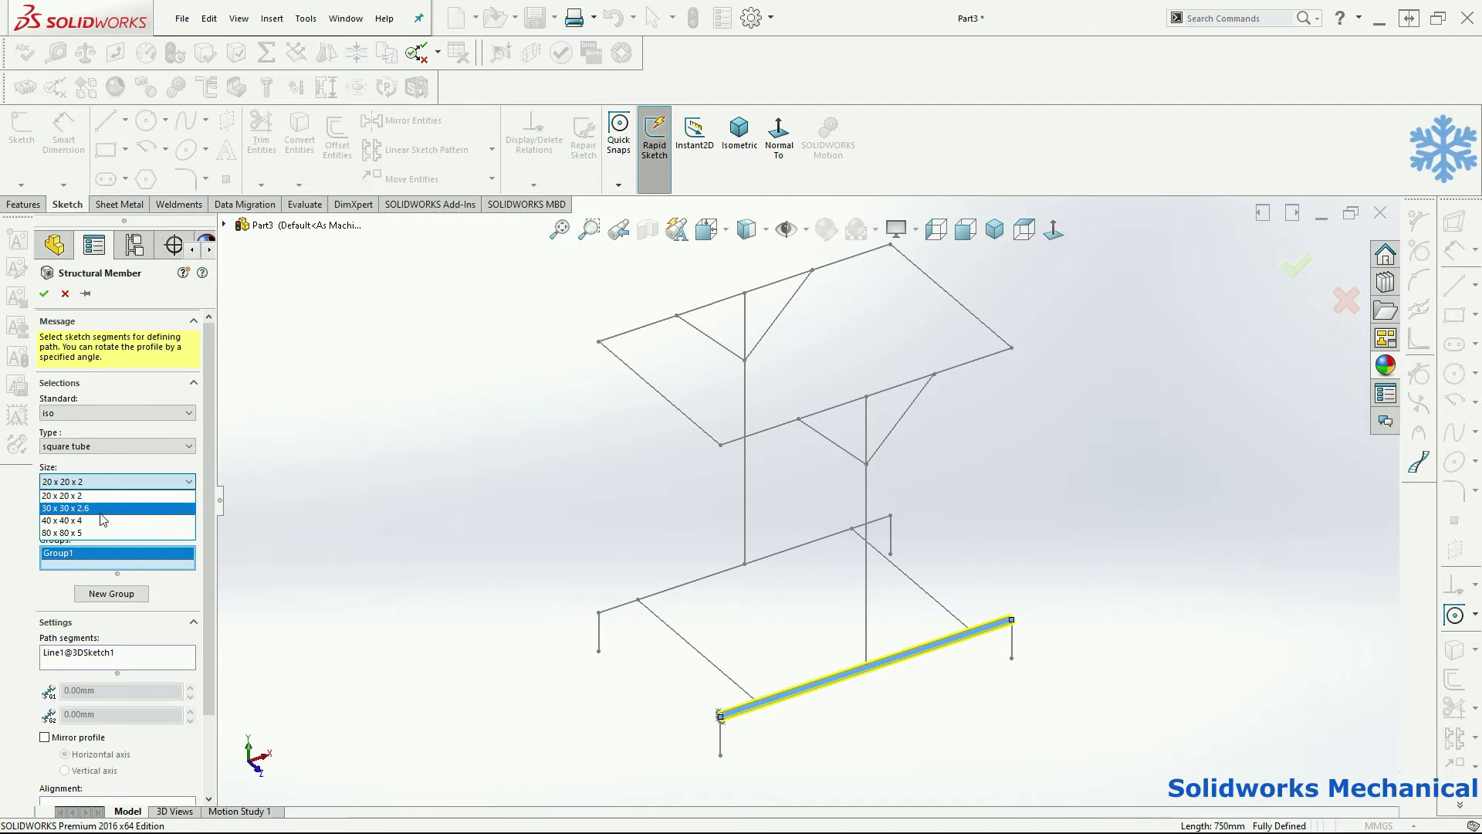
left_click(100, 510)
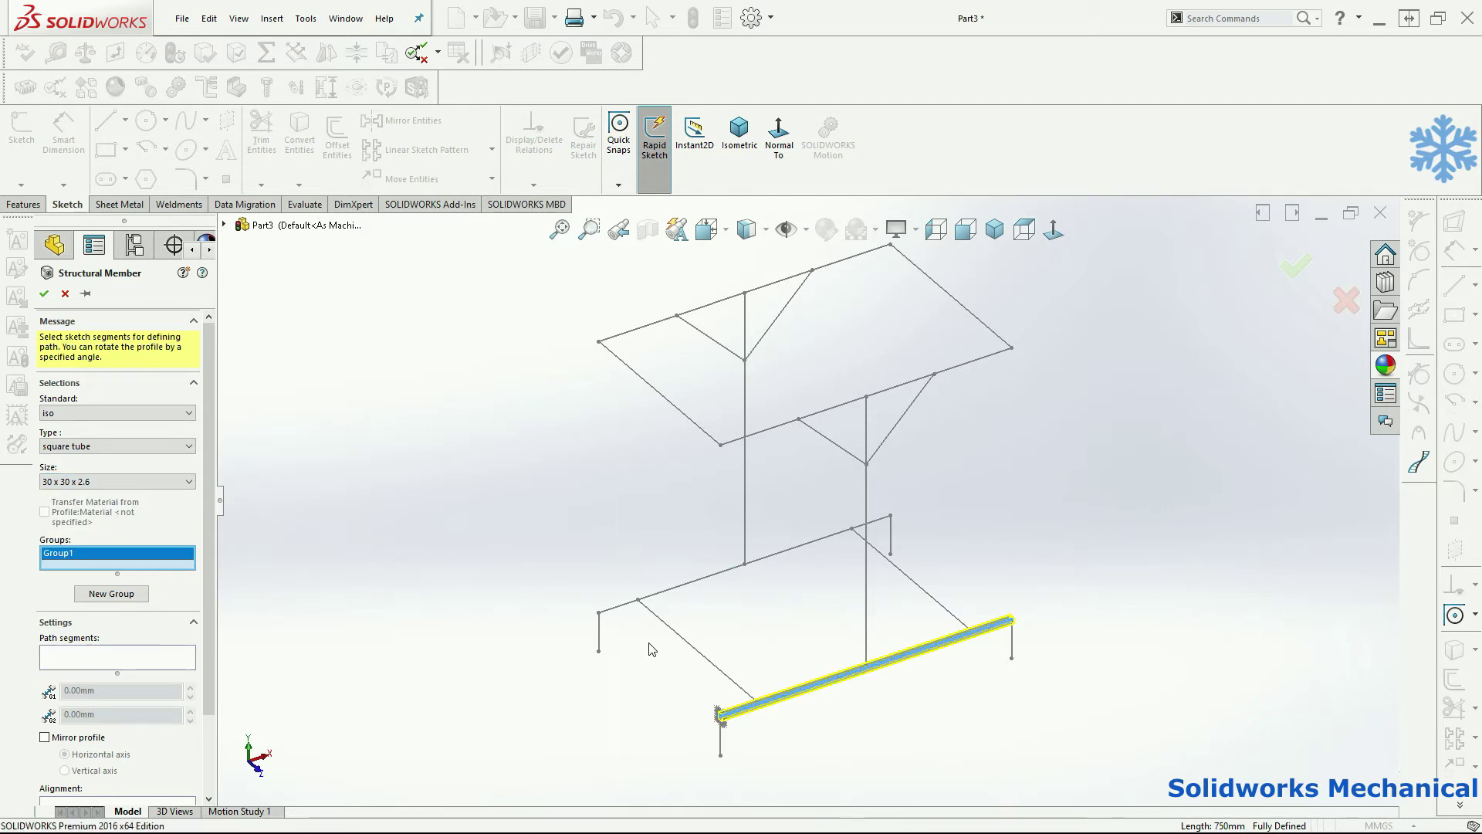
Add the base's long back line and the top frame's front and back long lines to the same structural member group.
left_click(692, 596)
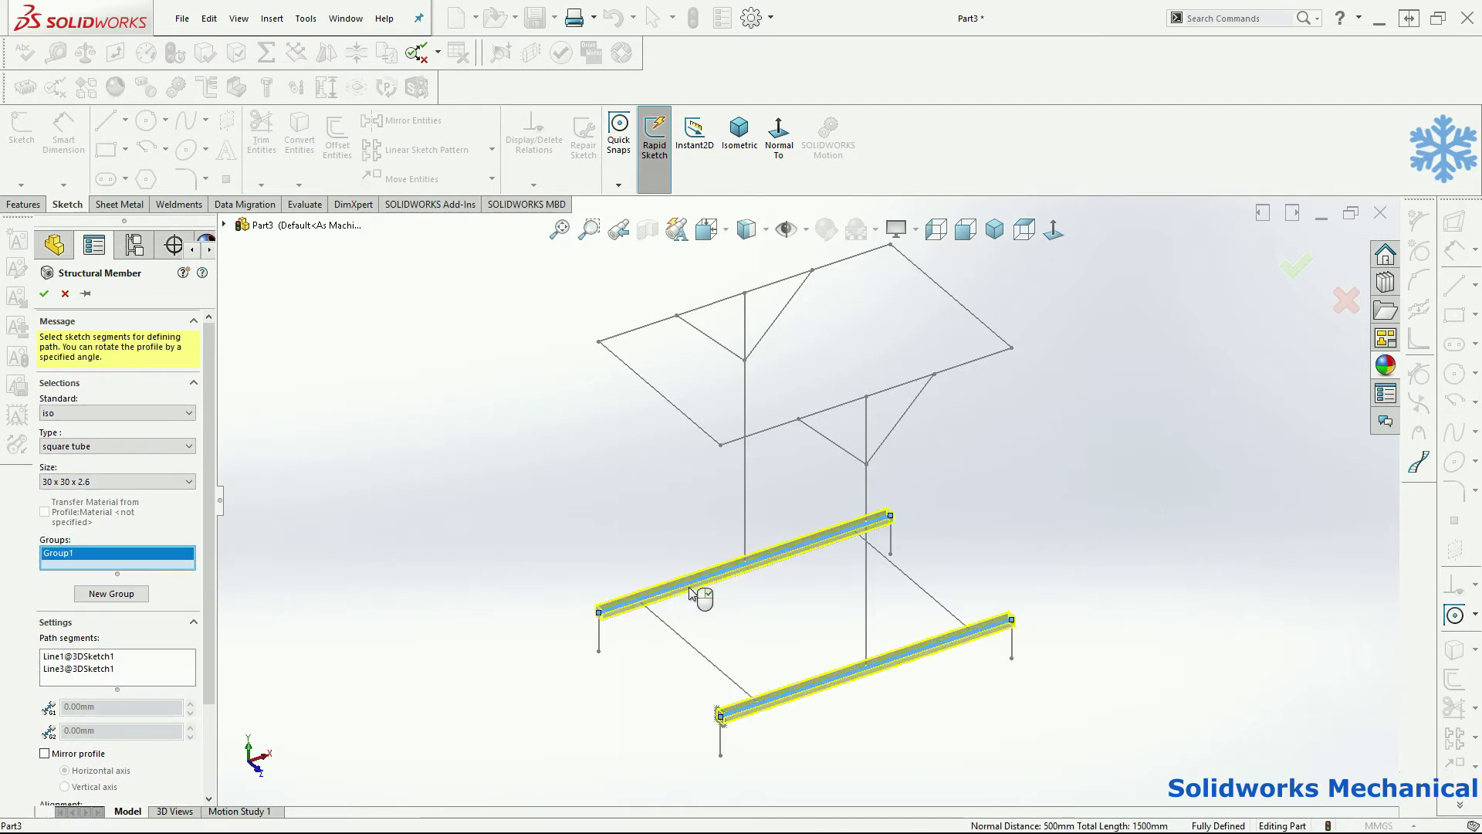
left_click(767, 429)
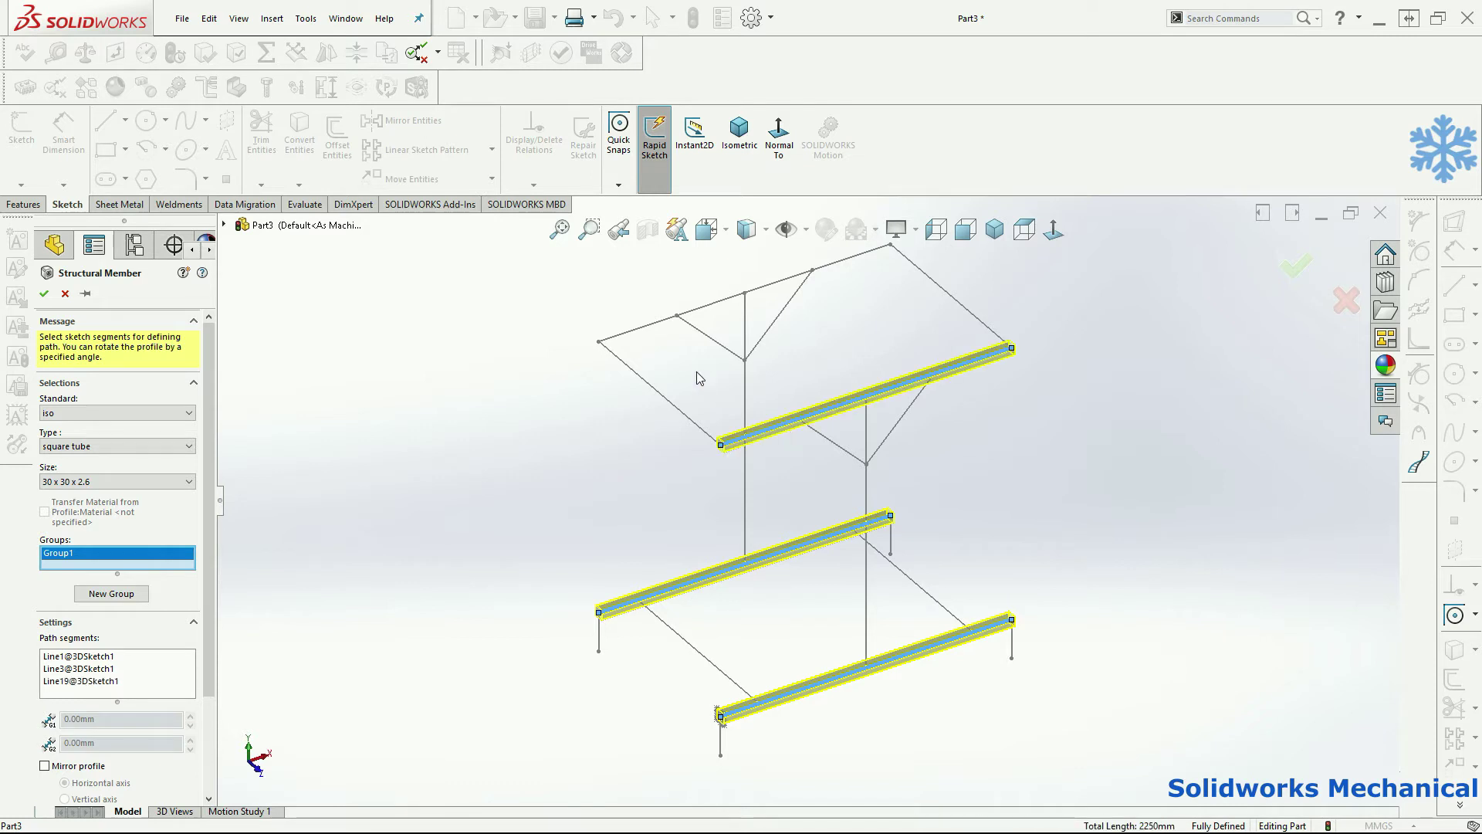
left_click(627, 338)
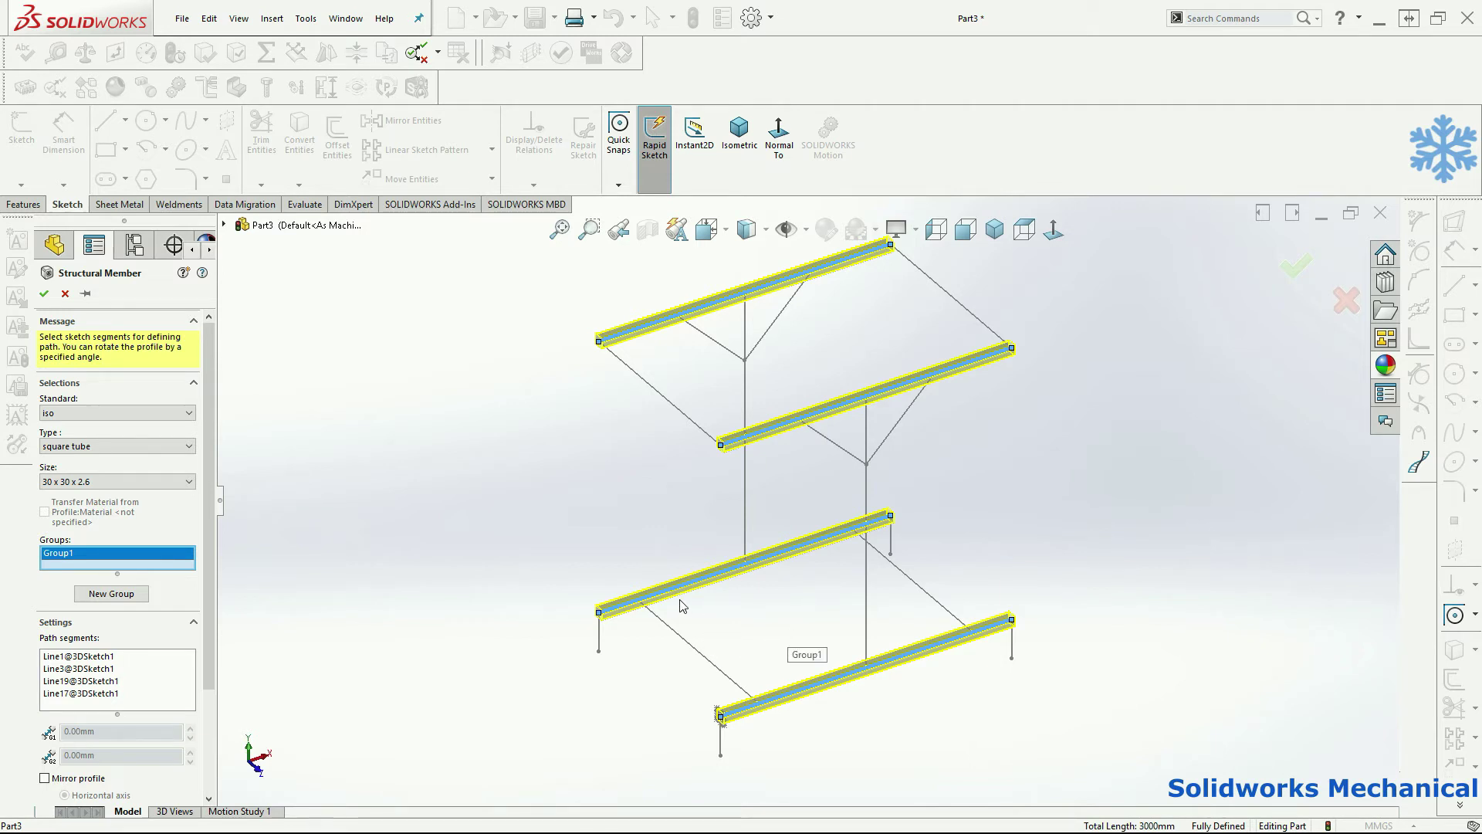
Start a second group in the structural member with the top frame's two short side lines and the base's two cross lines.
left_click(110, 593)
left_click(661, 394)
left_click(944, 287)
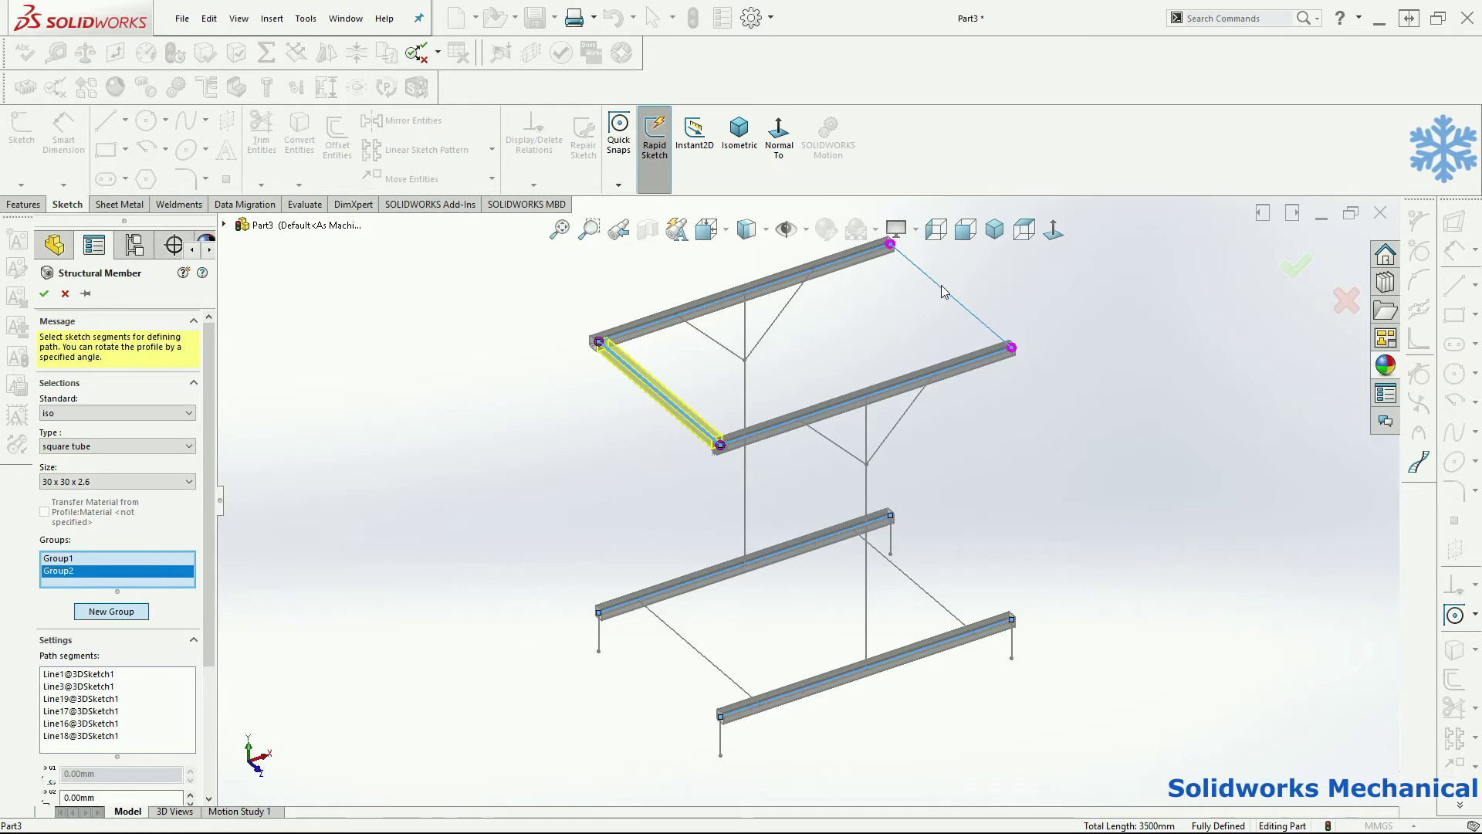
left_click(692, 654)
left_click(911, 577)
Start a third group in the structural member with the back and front upright lines.
left_click(66, 558)
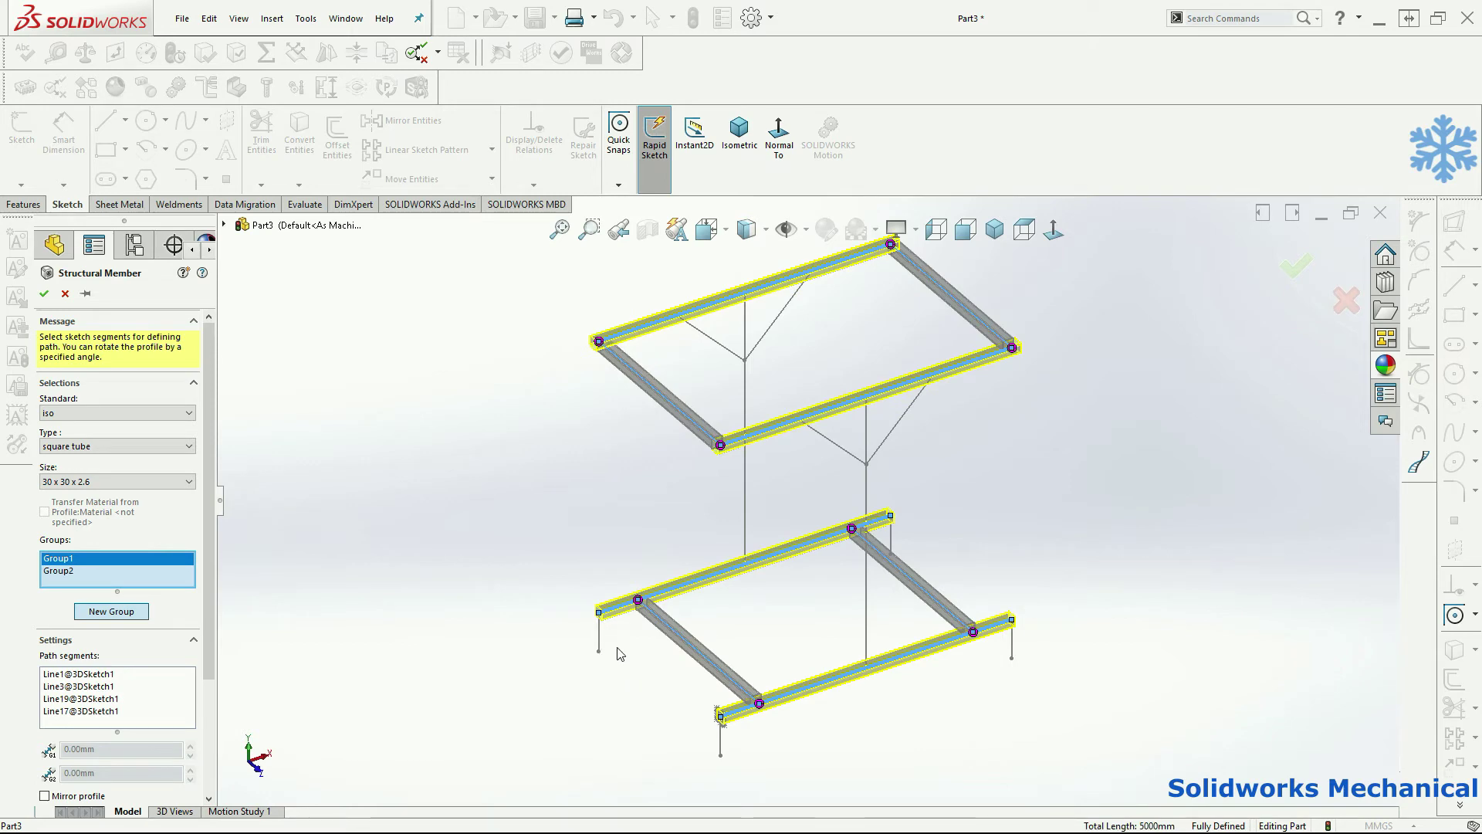
left_click(111, 610)
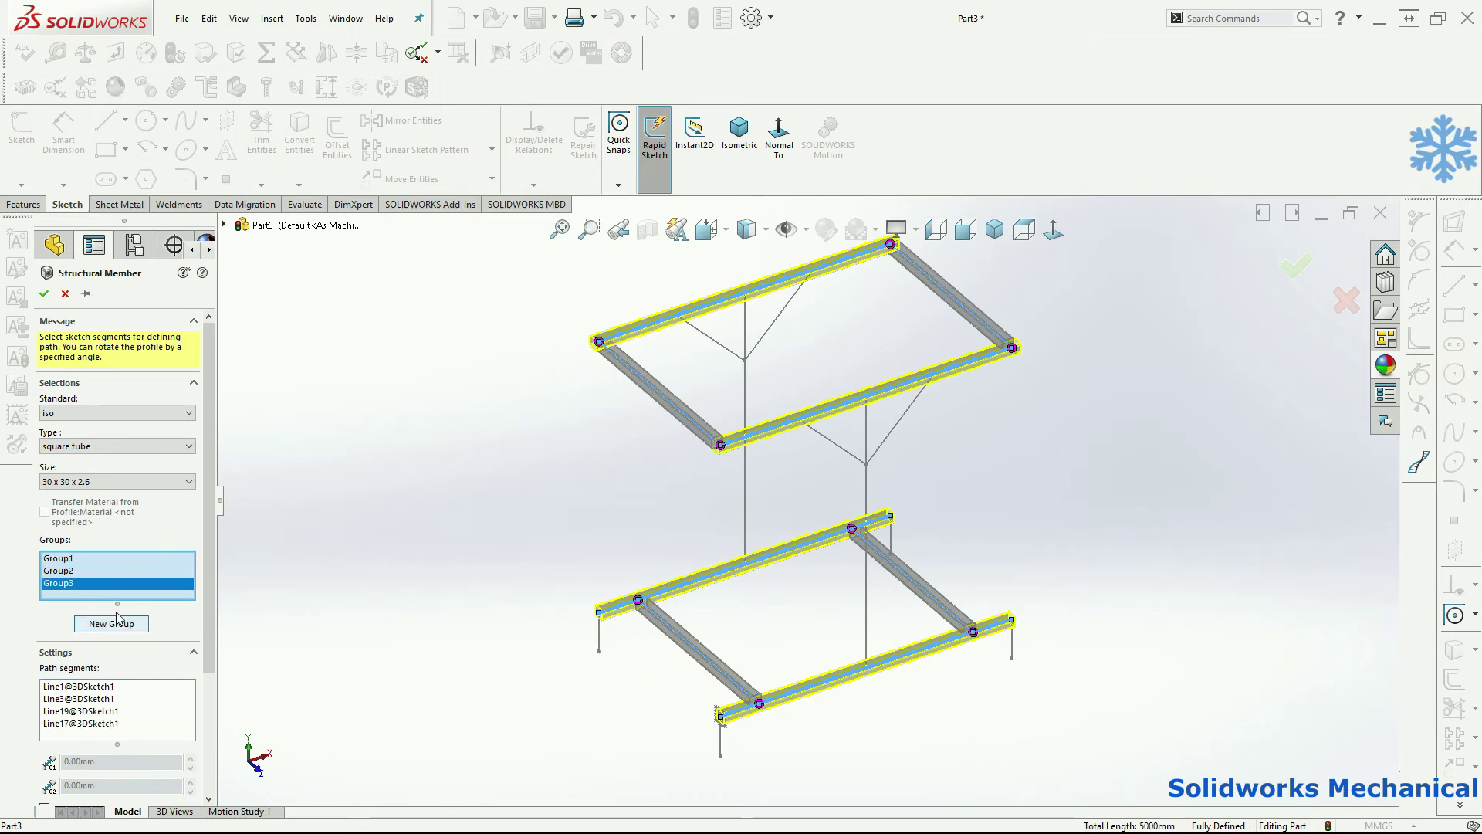
left_click(744, 494)
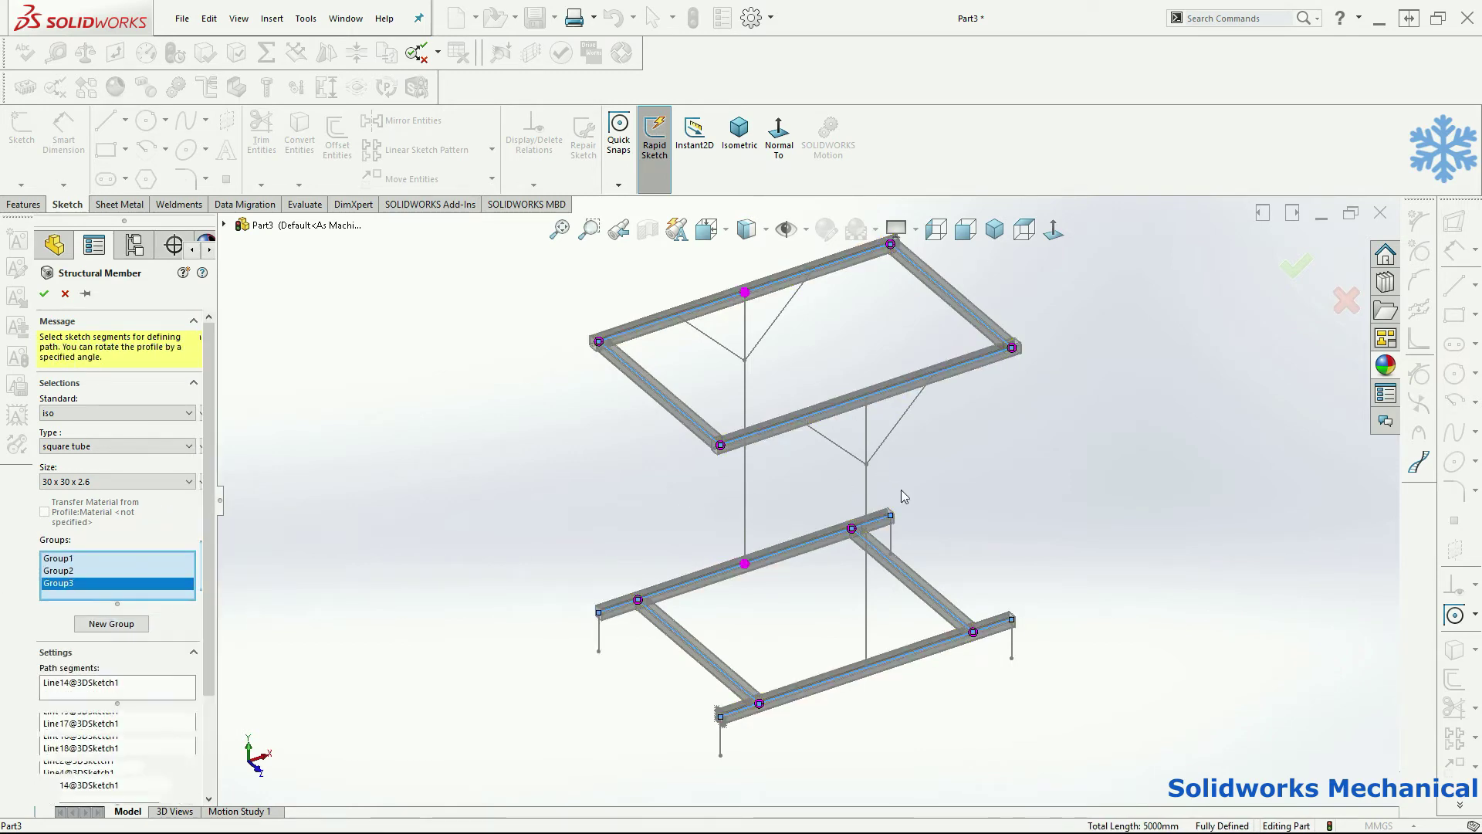
mouse_move(911, 430)
middle_mouse_down()
mouse_move(886, 474)
mouse_move(832, 424)
middle_mouse_up()
left_click(881, 483)
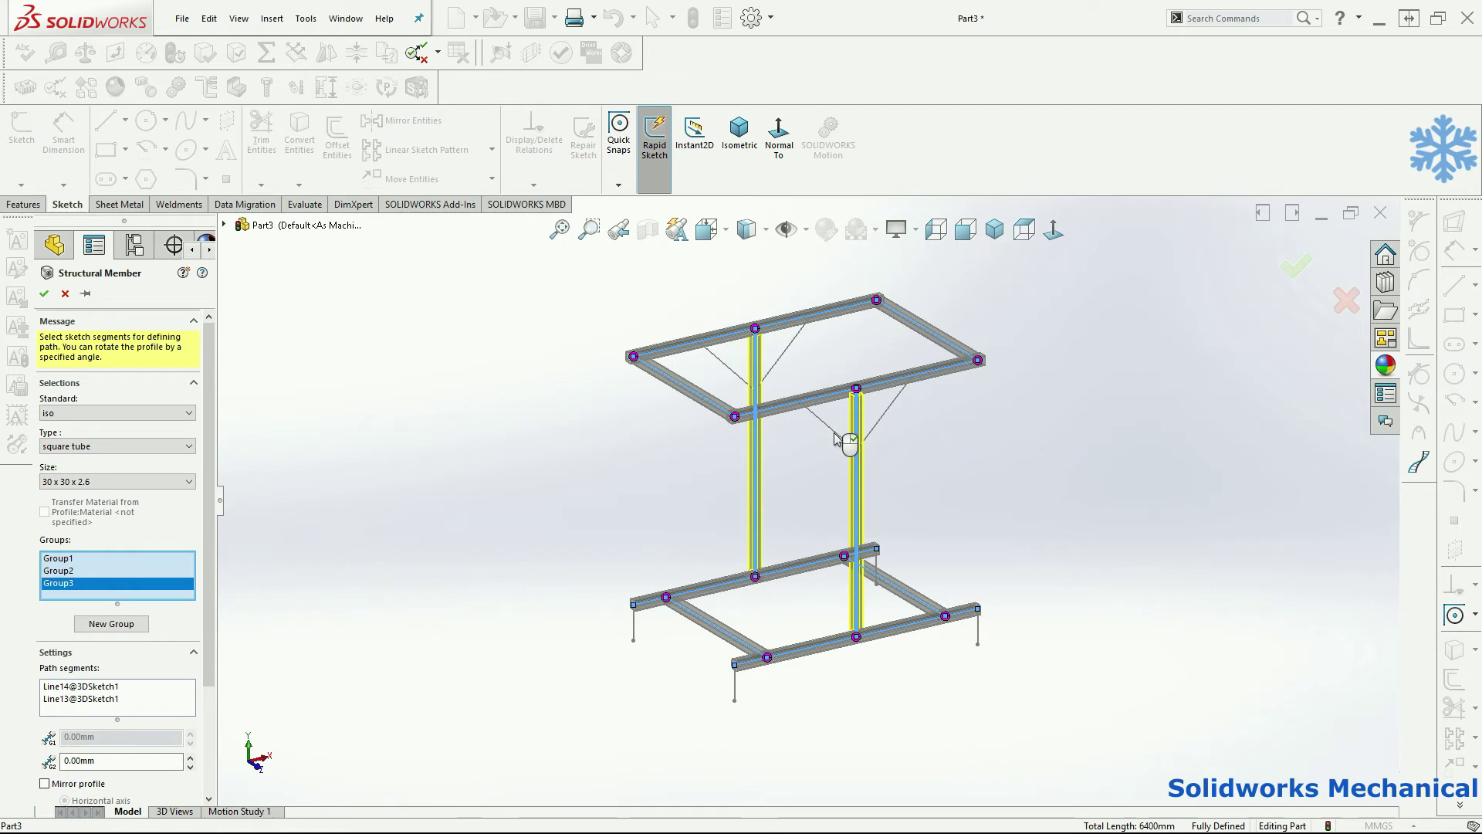
Add the base's four short leg lines to the same group as the uprights.
middle_click_drag(923, 522, 955, 610)
scroll(955, 610, "up", 1)
left_click(950, 614)
left_click(661, 600)
left_click(742, 655)
middle_click_drag(876, 549, 929, 583)
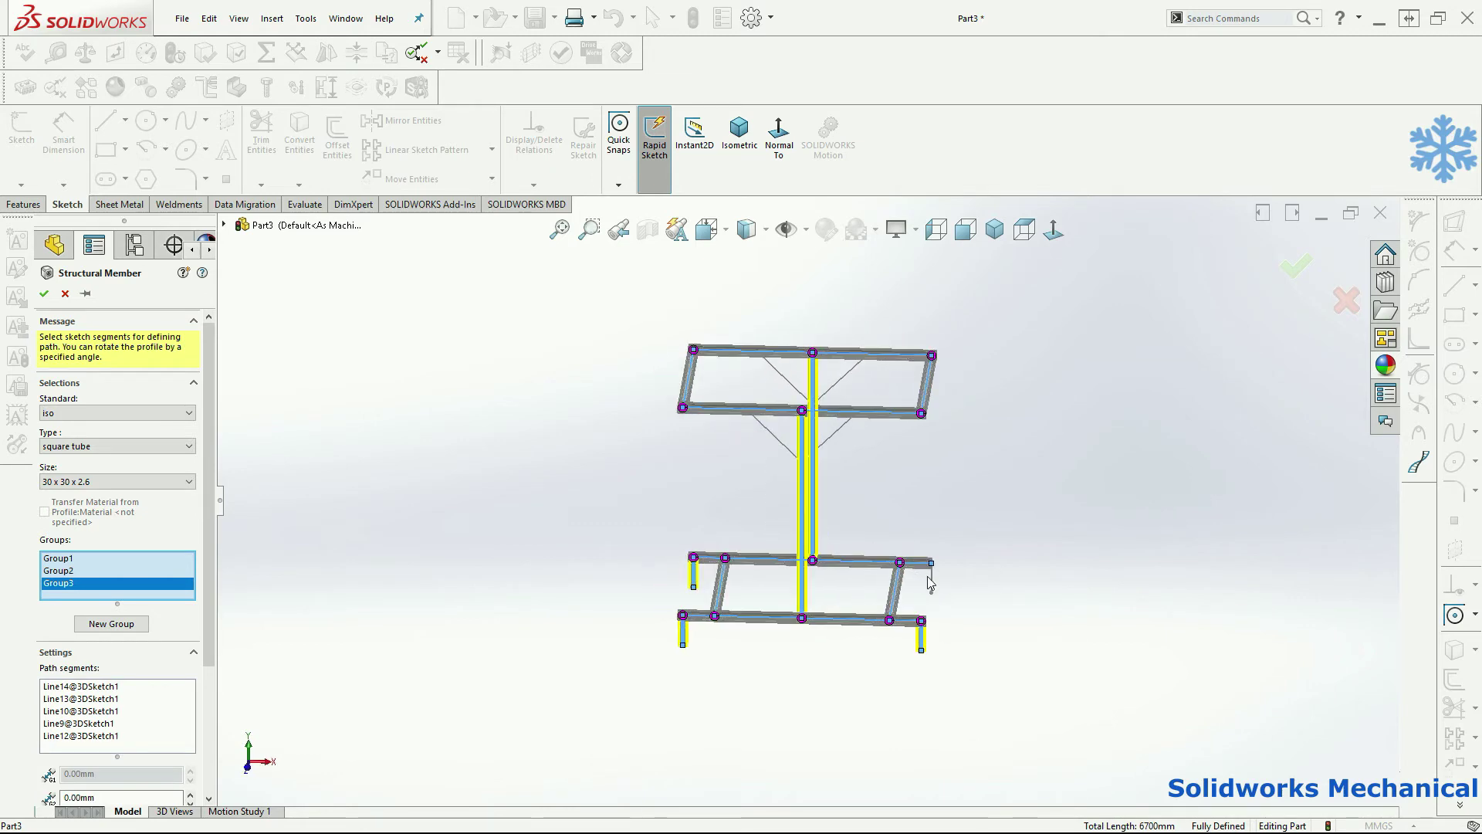
left_click(933, 585)
middle_click_drag(1022, 512, 914, 513)
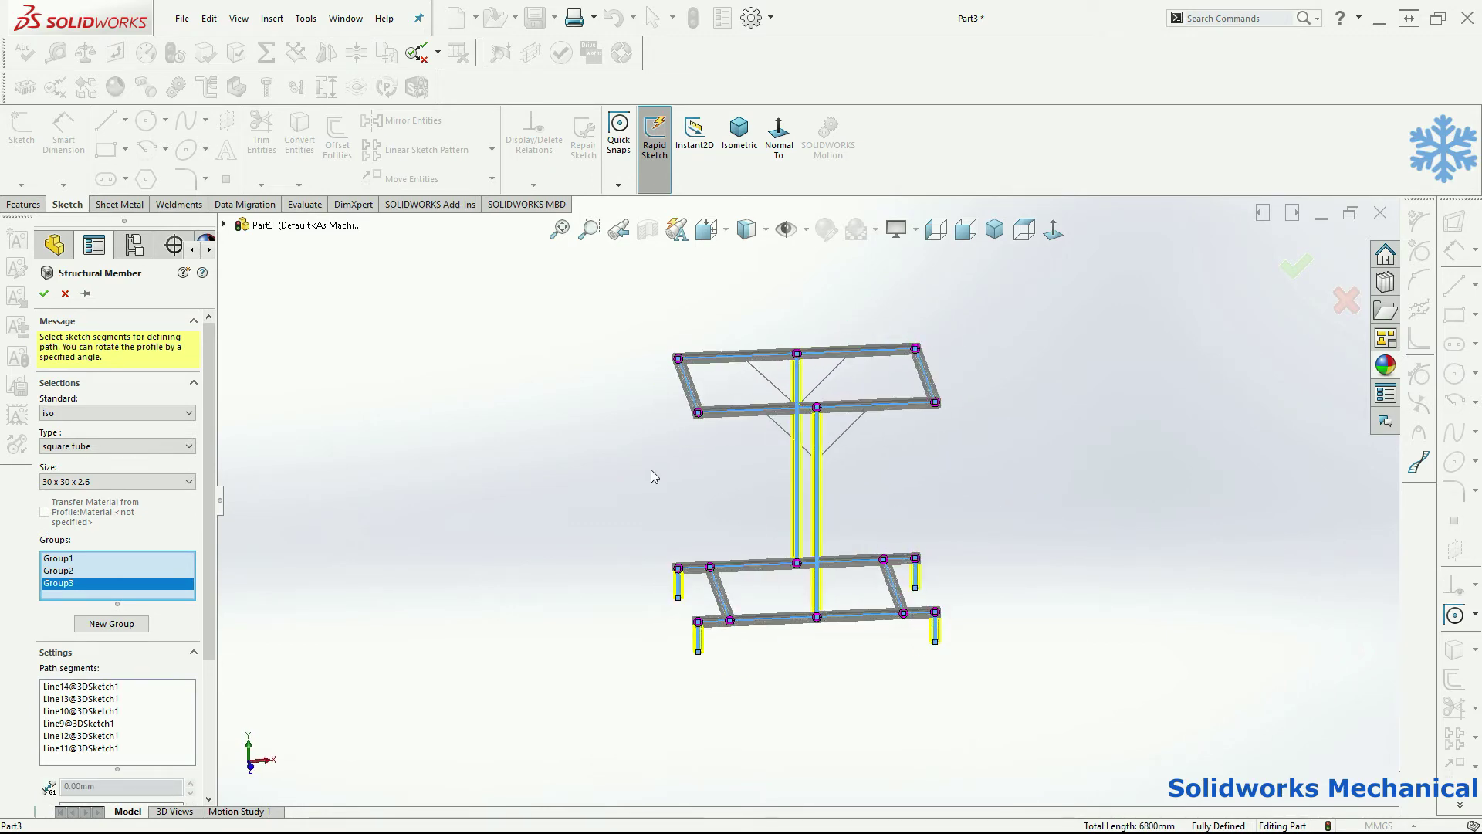
Start a fourth group containing the back and front left brace lines below the top frame.
left_click(112, 623)
middle_click_drag(772, 463, 775, 409)
left_click(773, 403)
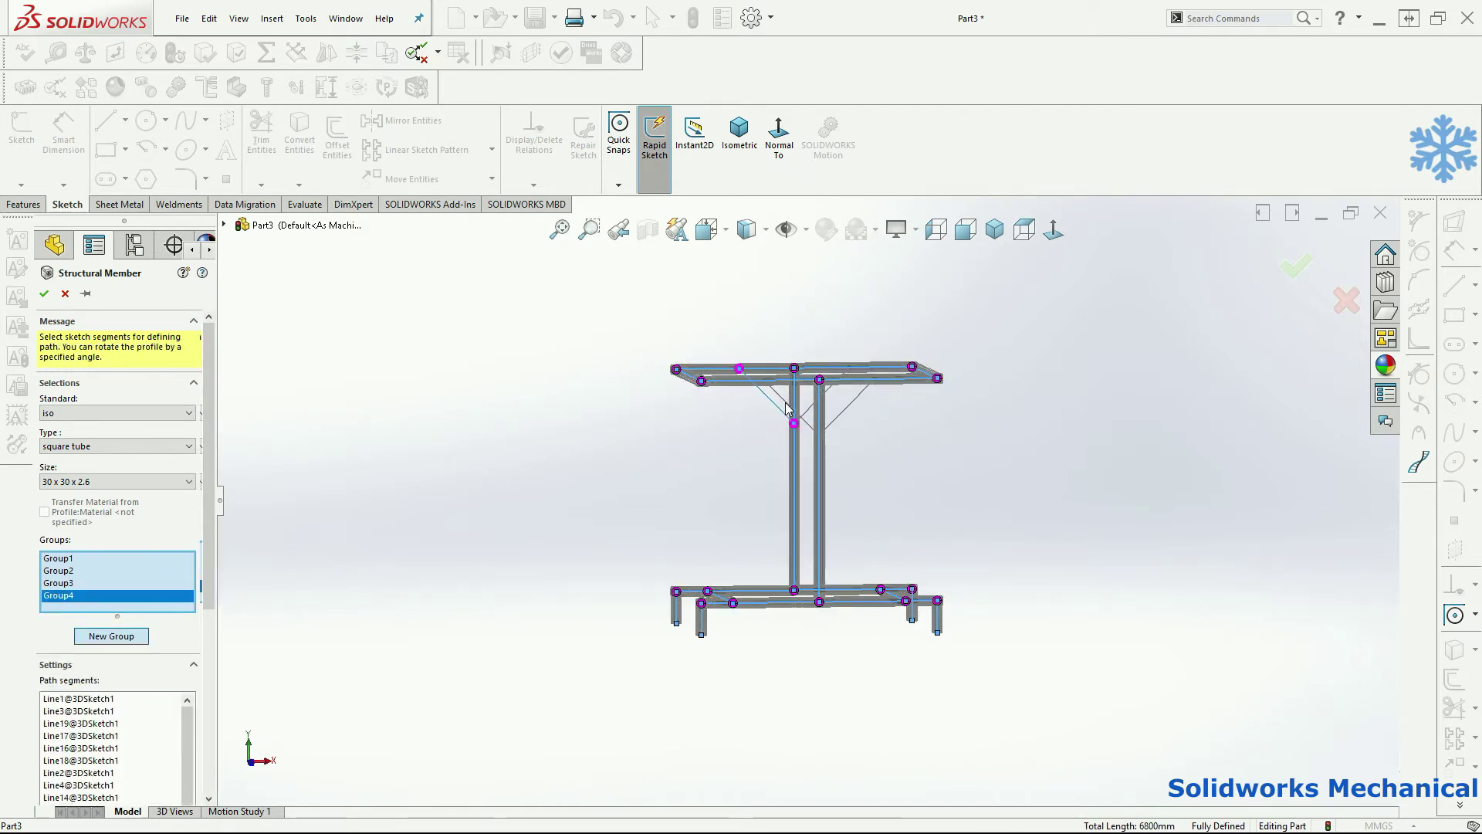
left_click(832, 399)
middle_click_drag(830, 403, 848, 460)
scroll(820, 417, "down", 5)
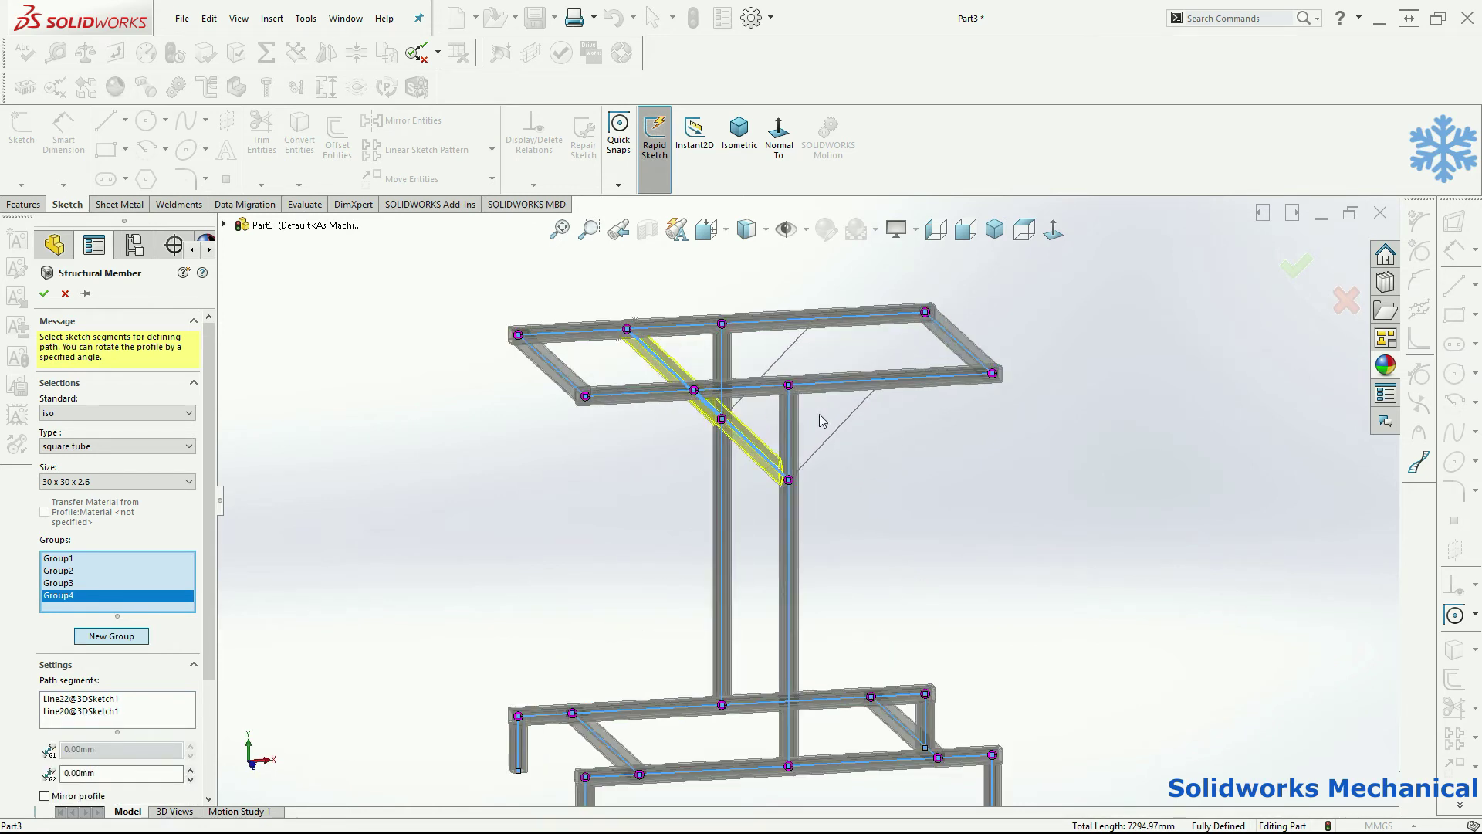
Start a fifth group containing the front and back right brace lines below the top frame.
left_click(116, 636)
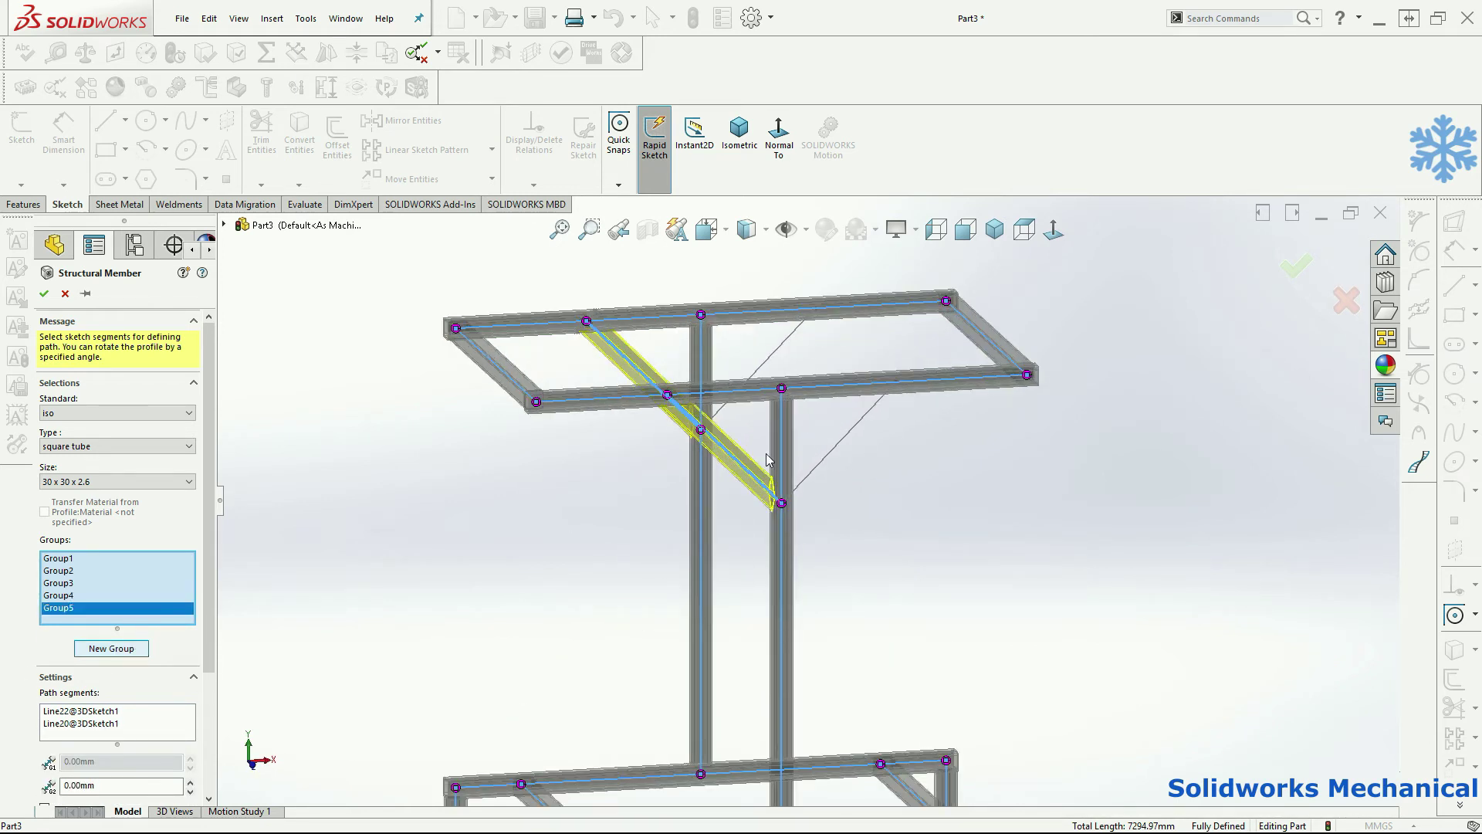
left_click(823, 470)
mouse_move(823, 469)
middle_mouse_down()
mouse_move(808, 418)
mouse_move(839, 460)
mouse_move(805, 354)
middle_mouse_up()
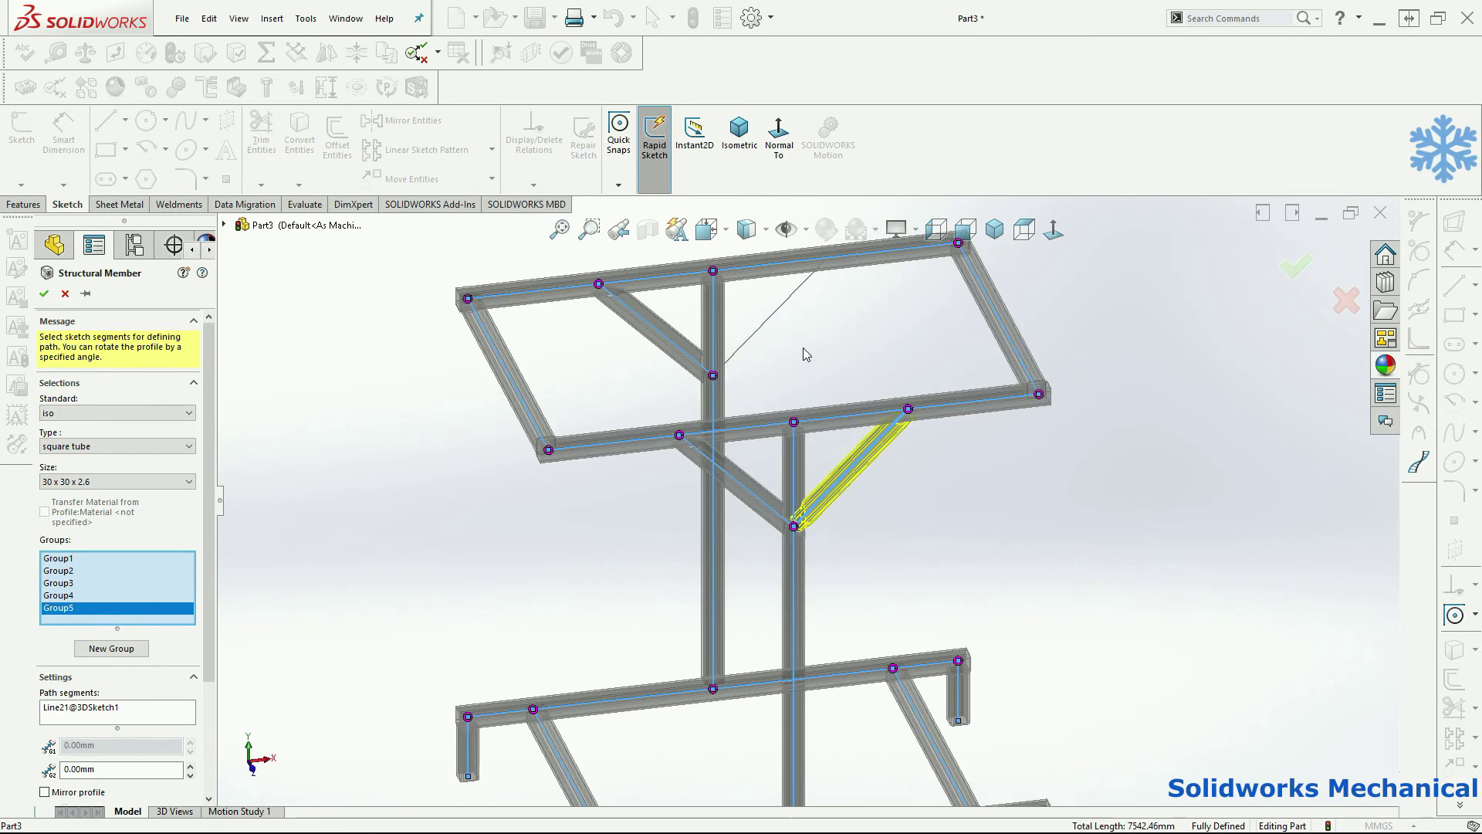
left_click(763, 330)
scroll(767, 353, "up", 1)
middle_click_drag(837, 533, 886, 491)
key("f")
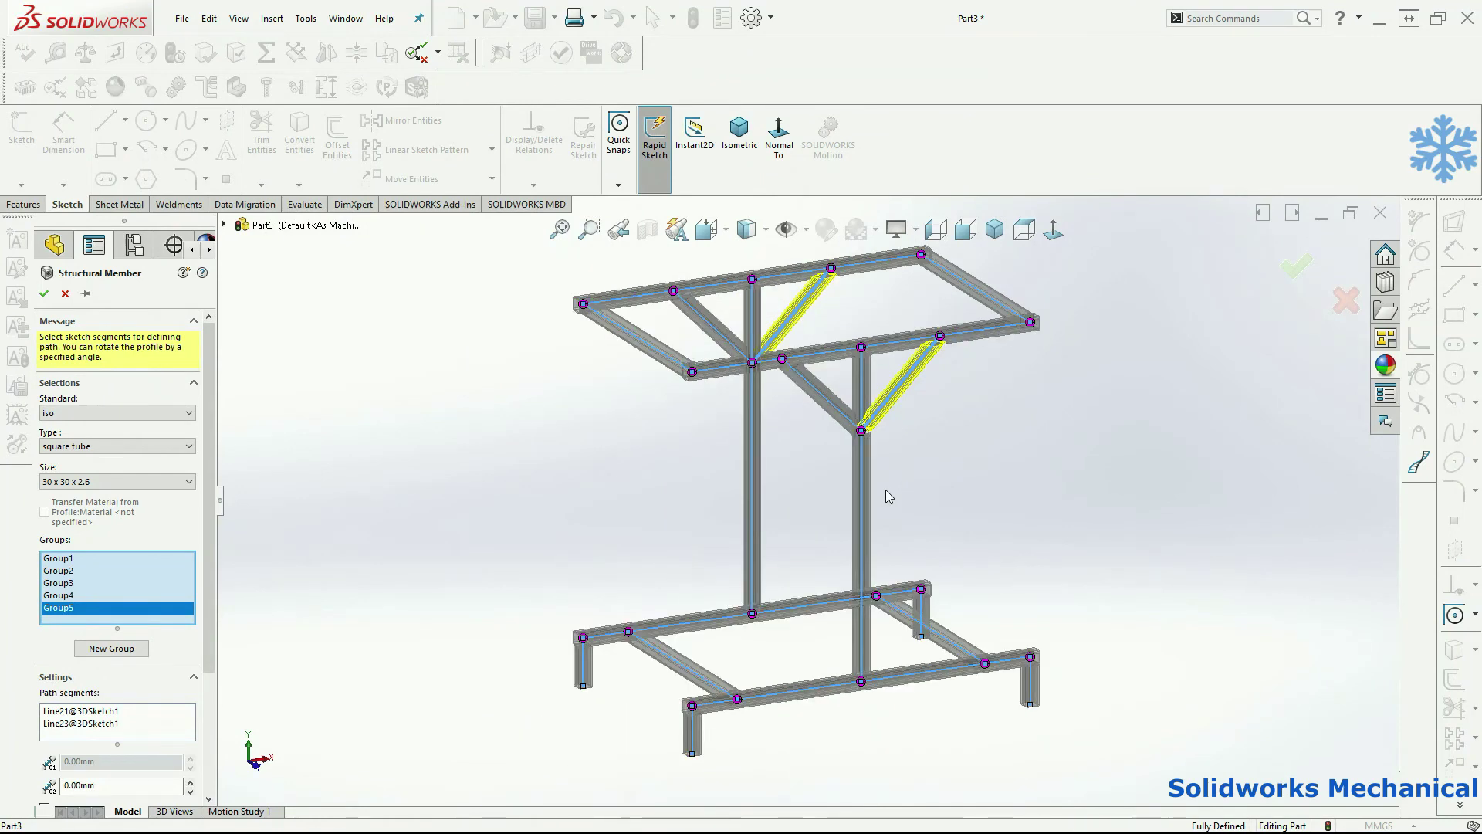
Check the left brace group's members and accept the structural member to build the tube frame.
left_click(91, 596)
scroll(778, 404, "down", 3)
middle_click_drag(887, 468, 924, 463)
scroll(922, 460, "up", 3)
scroll(922, 460, "down", 1)
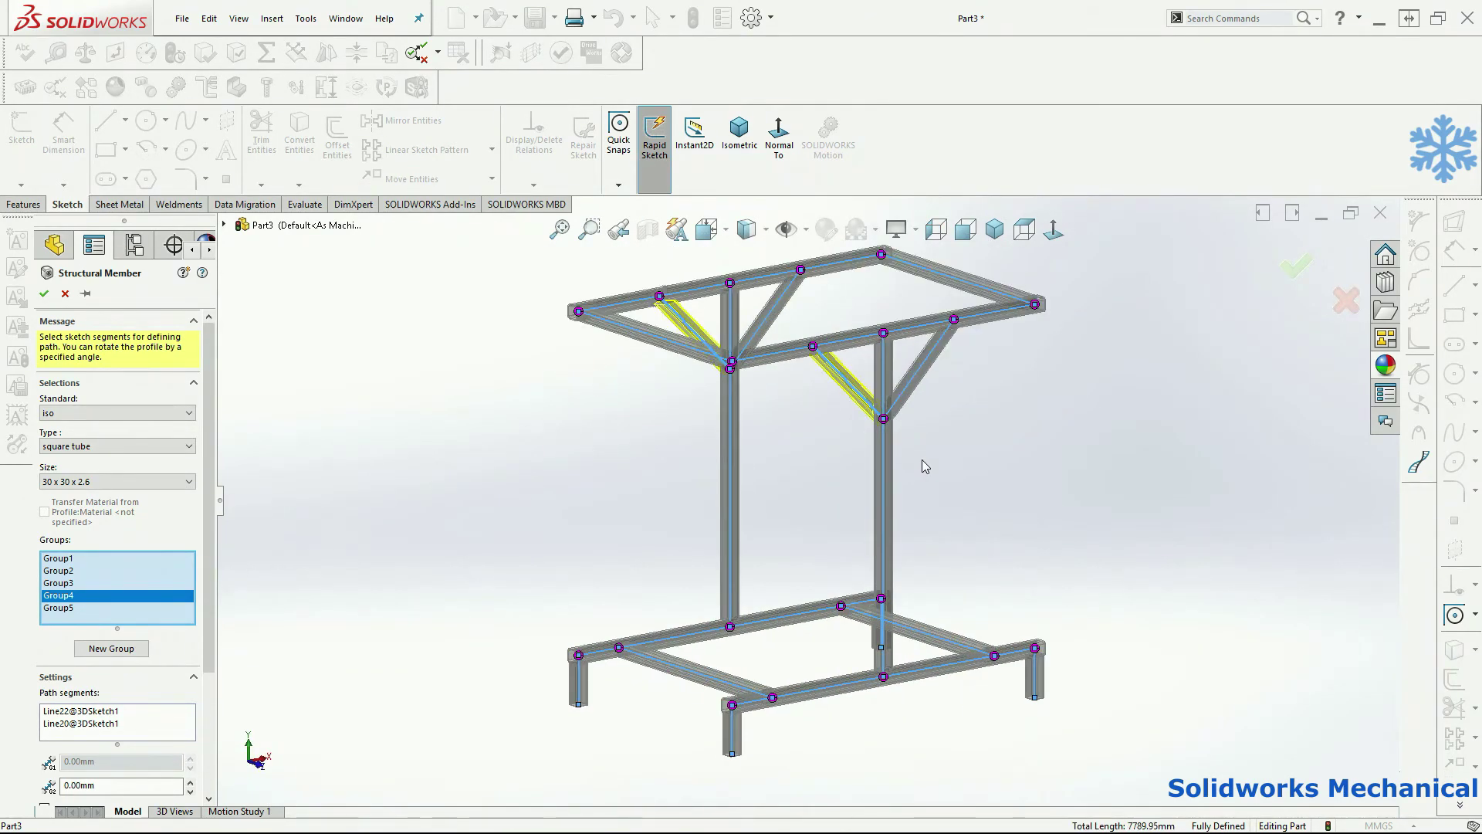
left_click(44, 293)
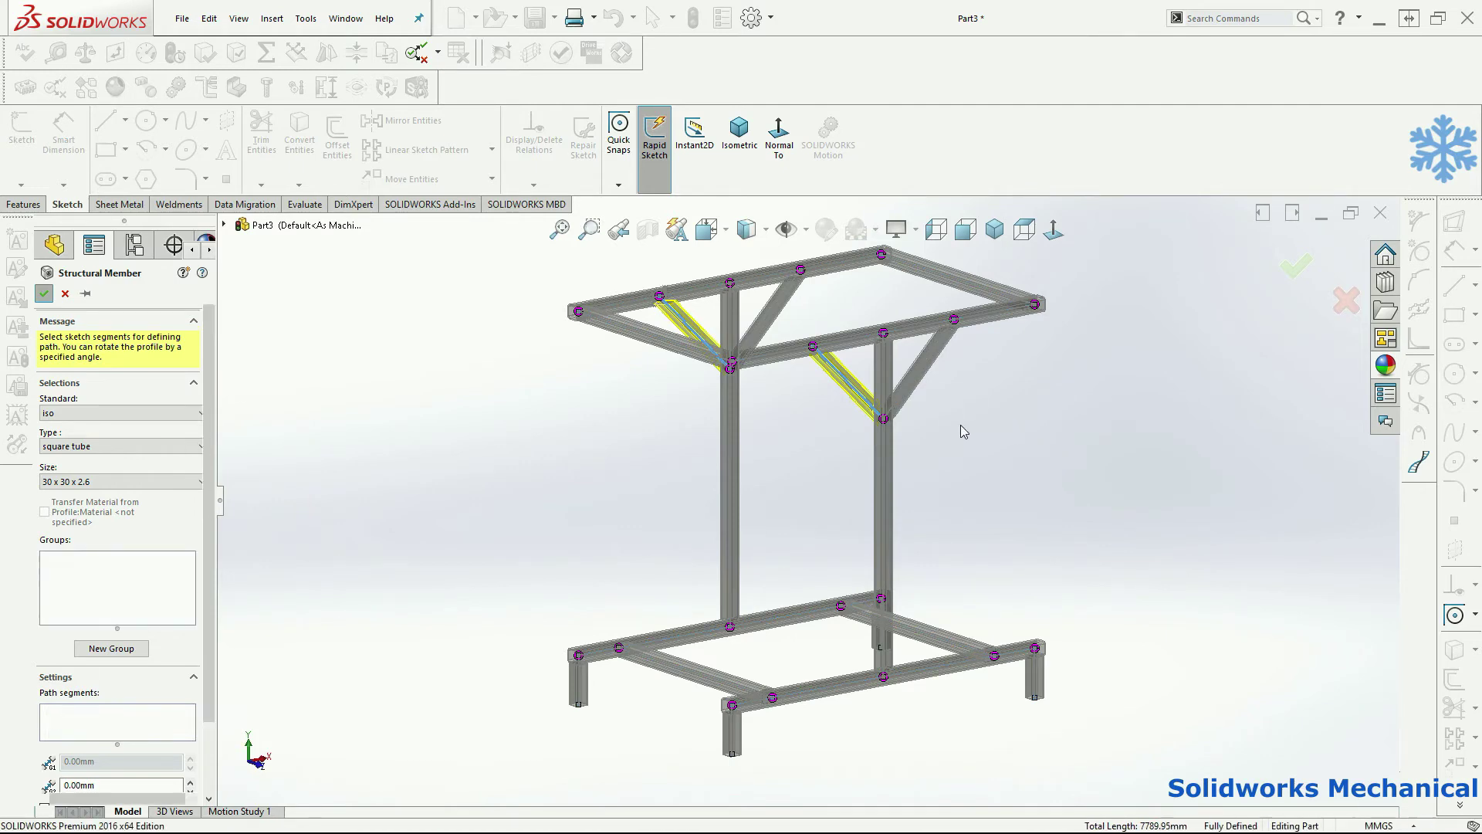
Examine the brace joints and the overall tube frame from several directions.
mouse_move(942, 437)
middle_mouse_down()
mouse_move(1068, 459)
mouse_move(916, 453)
middle_mouse_up()
left_click(874, 417)
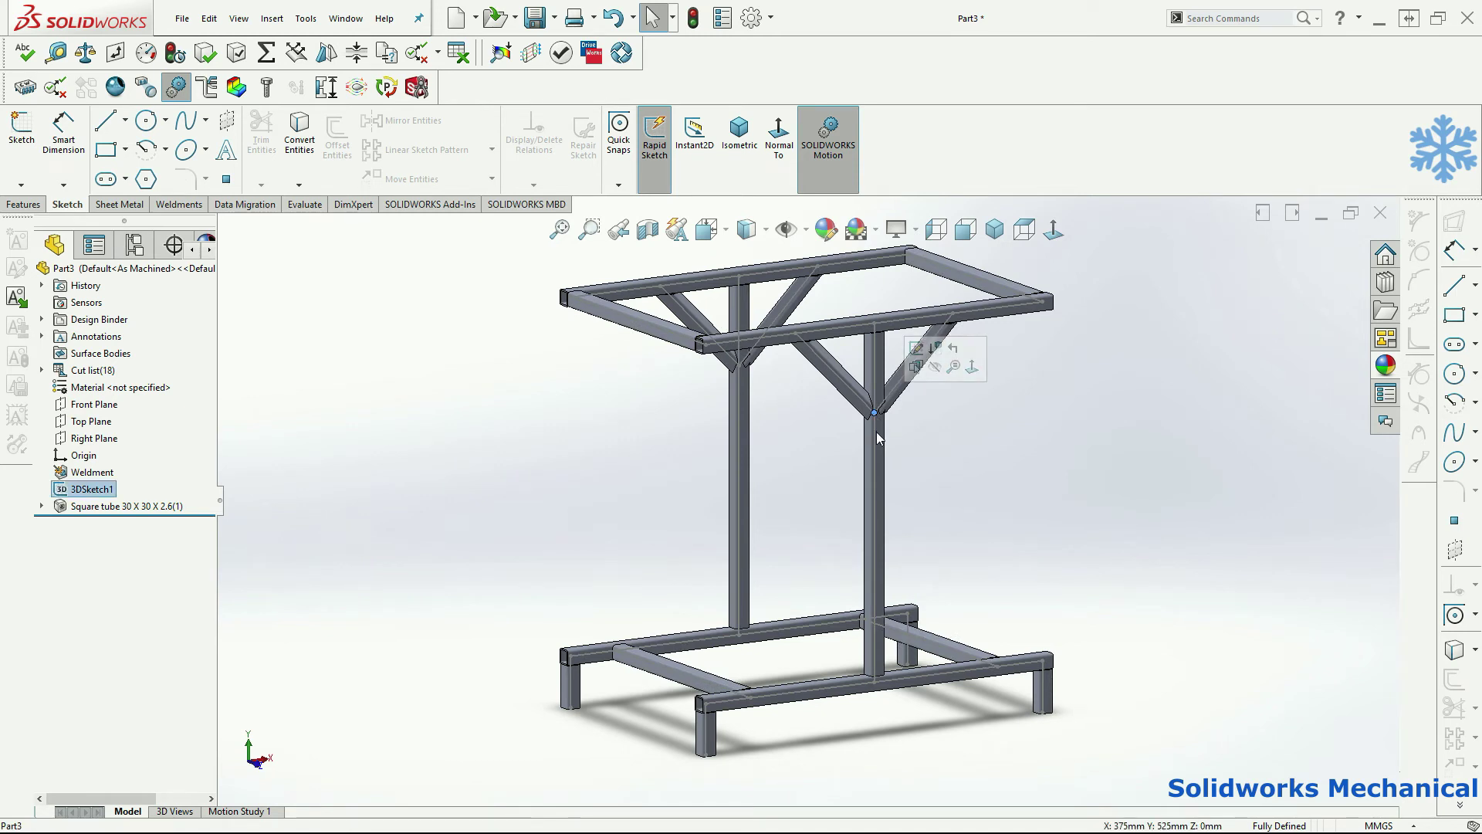
left_click(935, 368)
scroll(1011, 494, "up", 5)
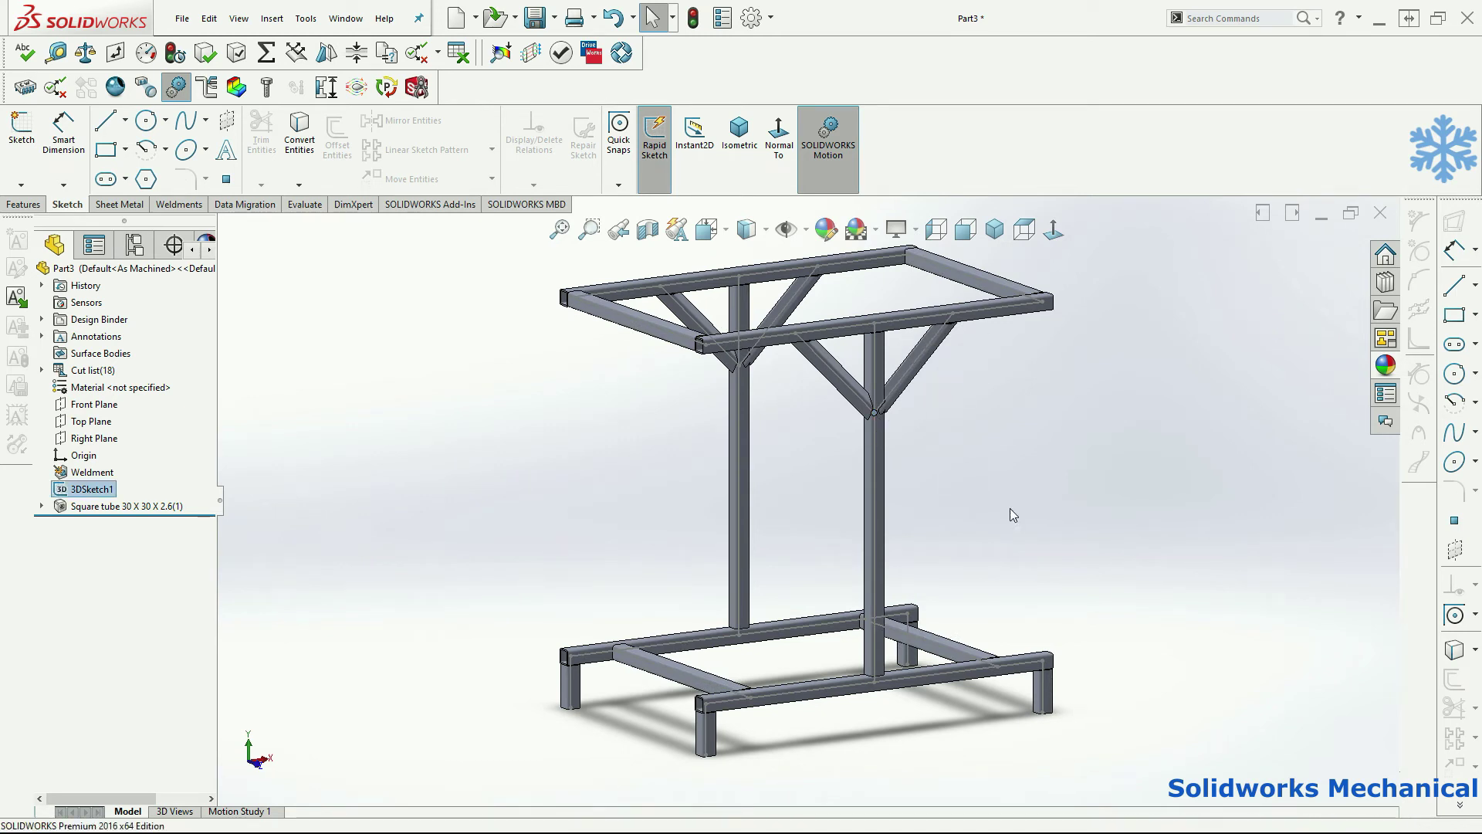
key("f")
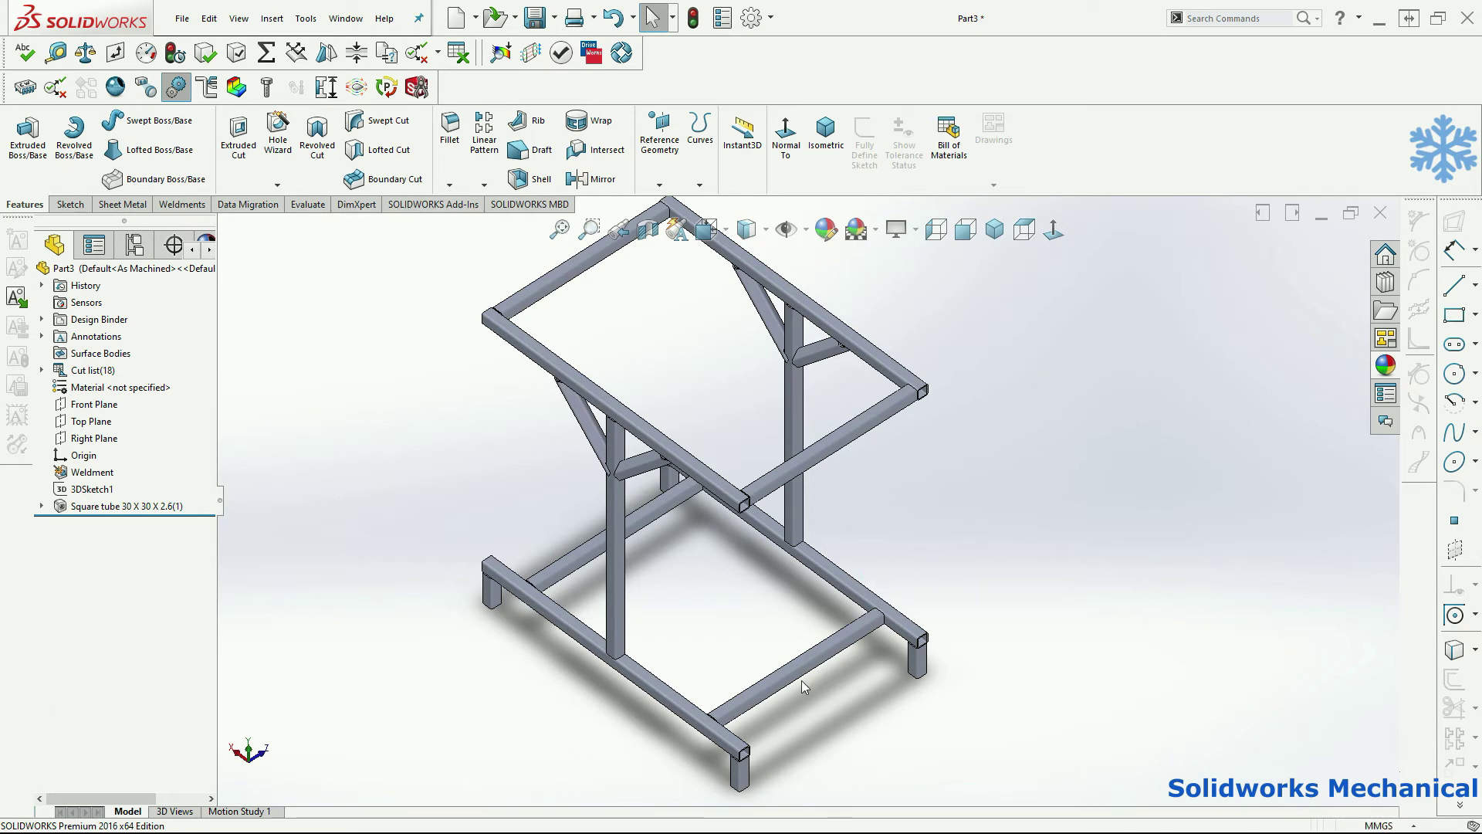
middle_click_drag(821, 647, 1078, 559)
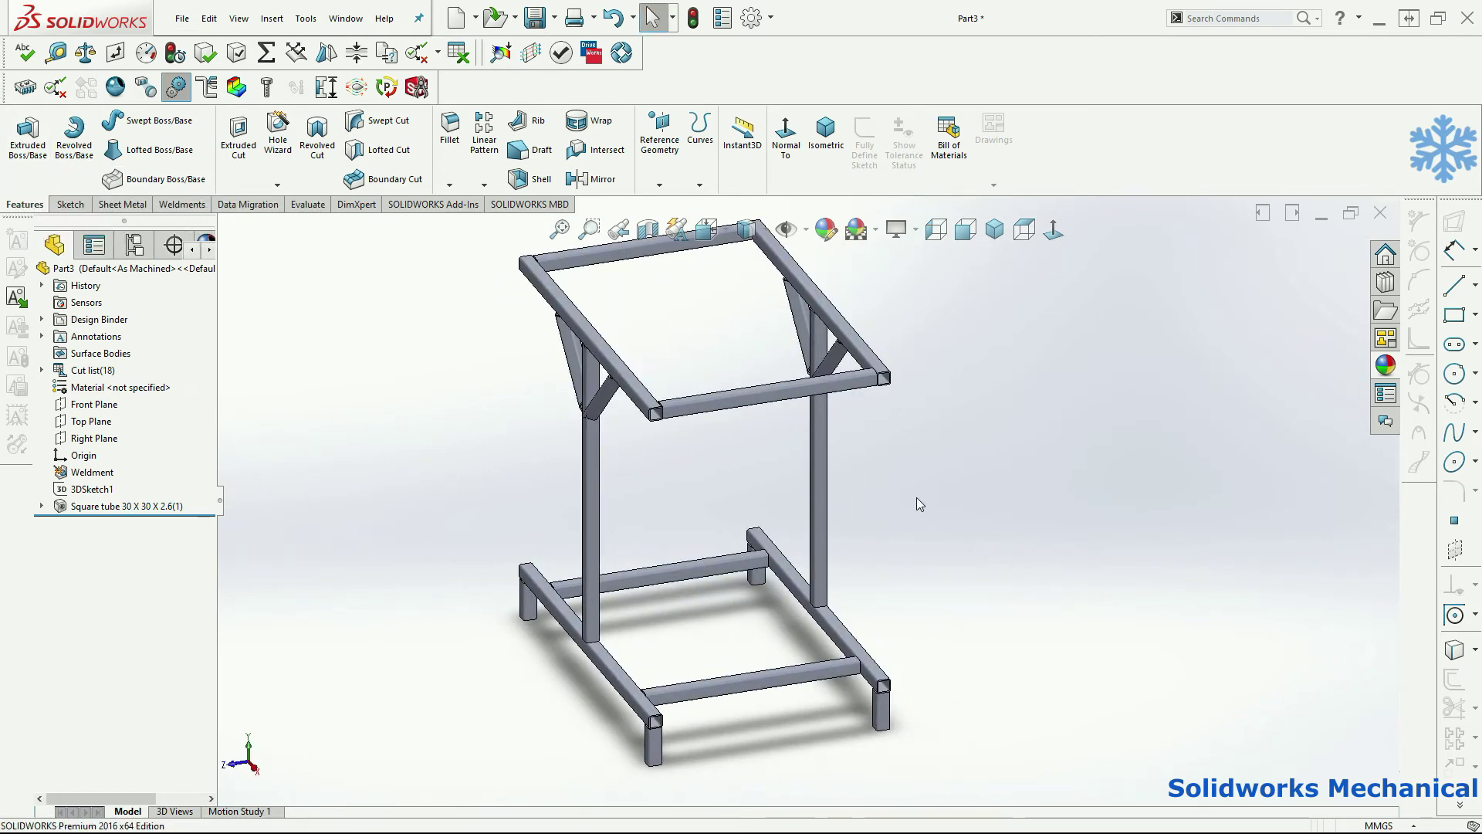
middle_click_drag(817, 595, 1042, 610)
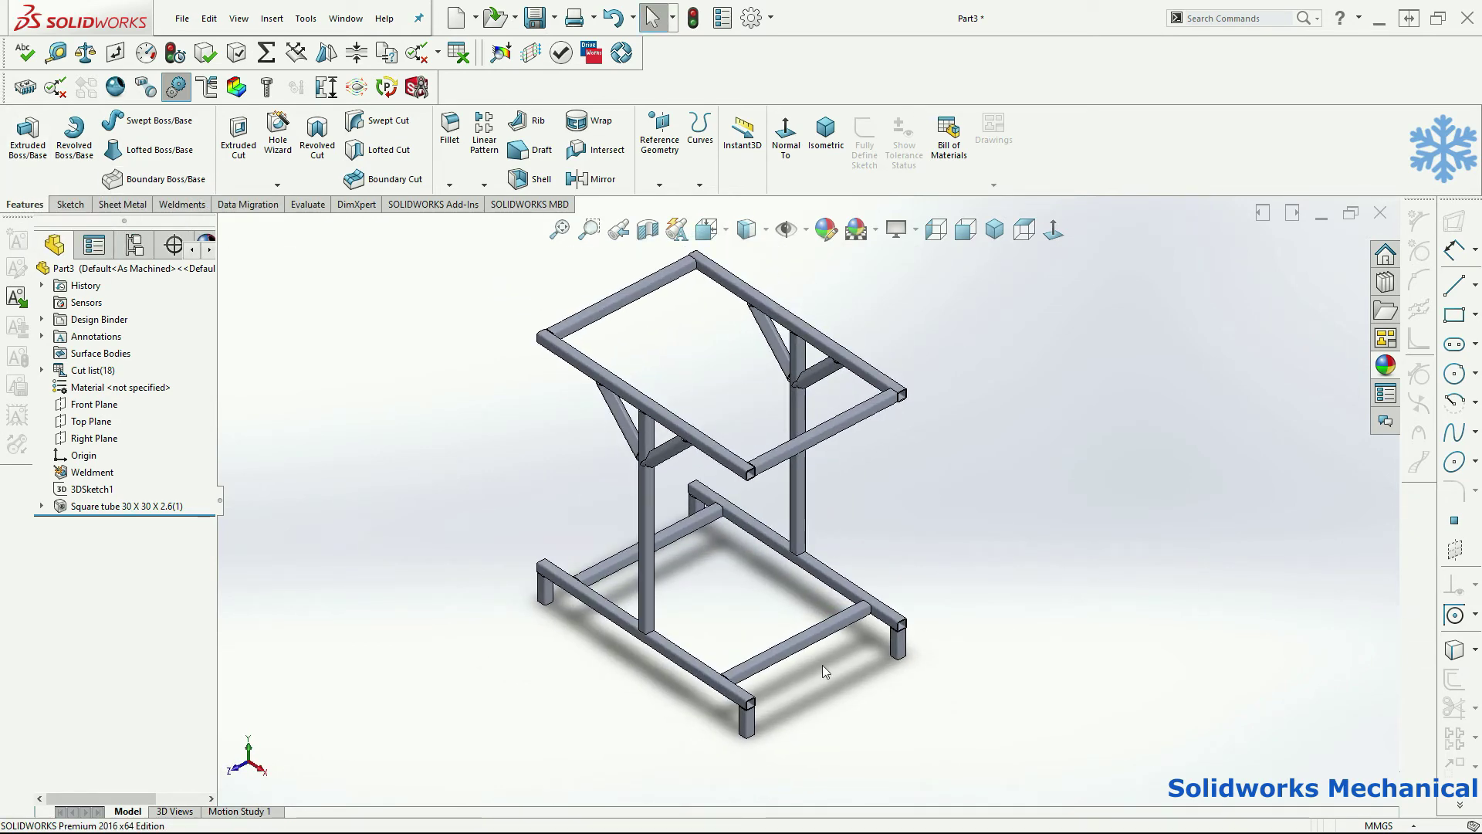
middle_click_drag(908, 668, 1065, 645)
Try to start an Extruded Boss sketch on the base's long front tube.
left_click(27, 135)
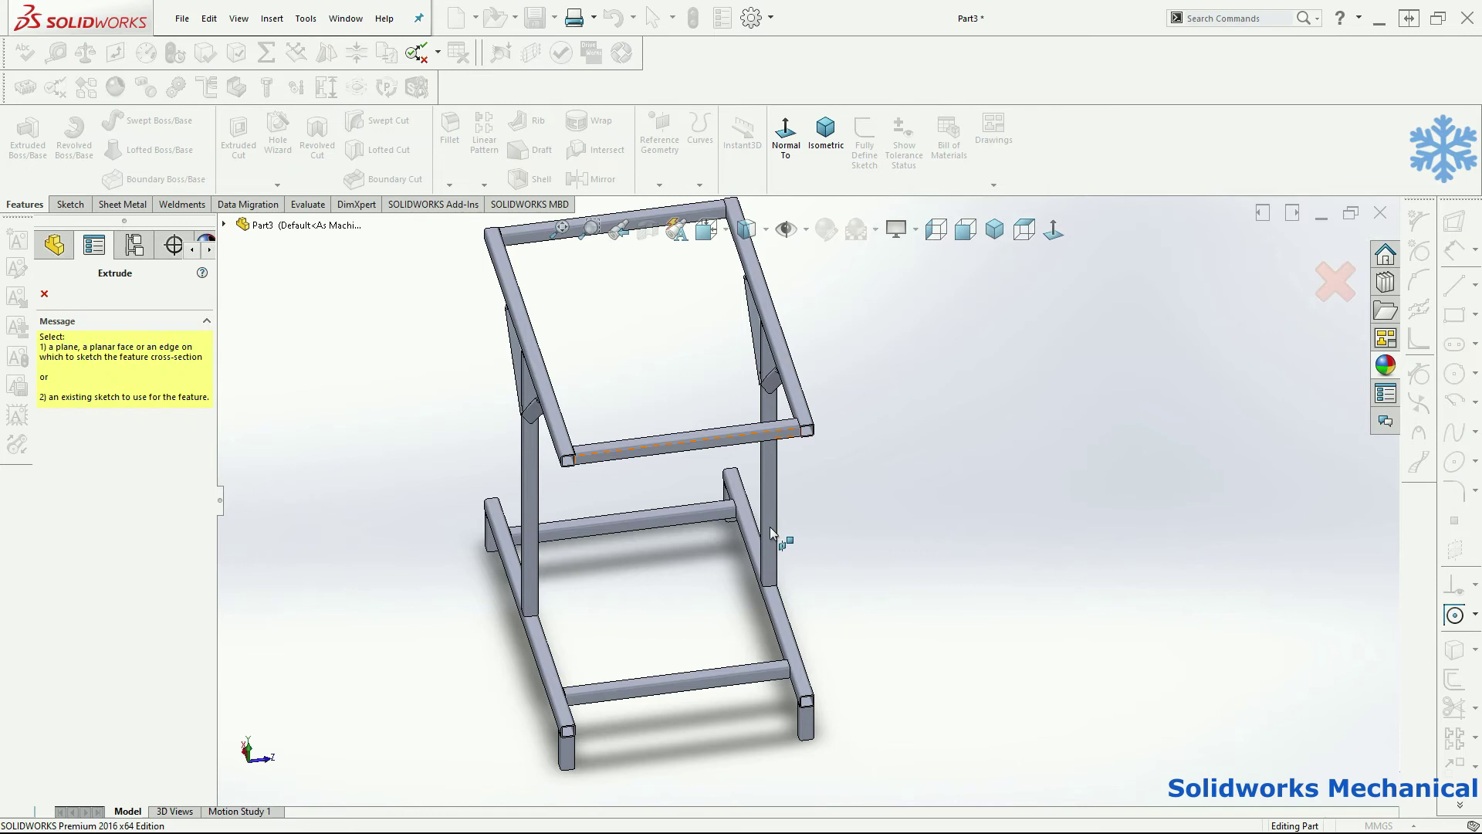
left_click(774, 603)
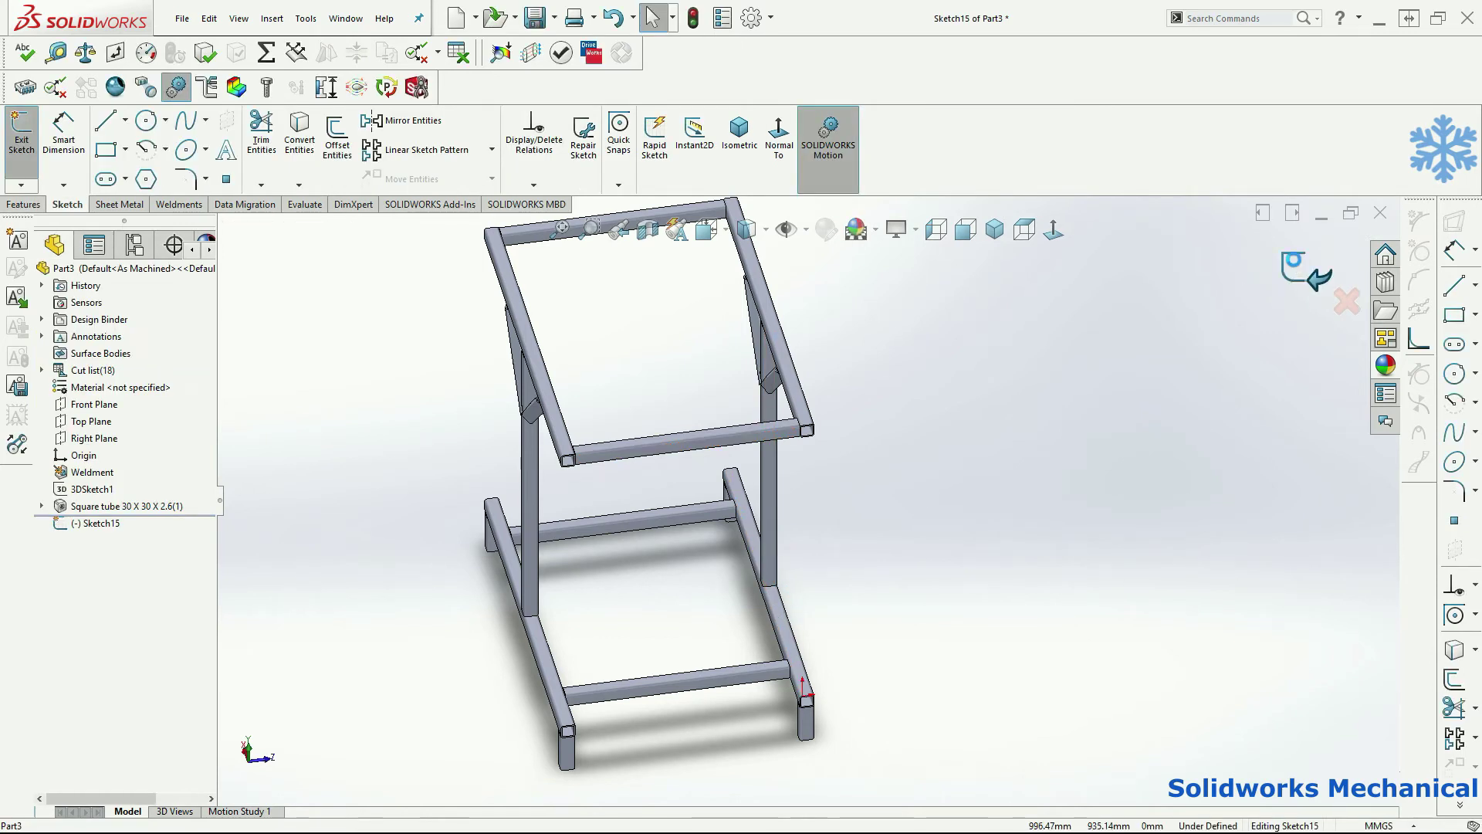
left_click(1295, 266)
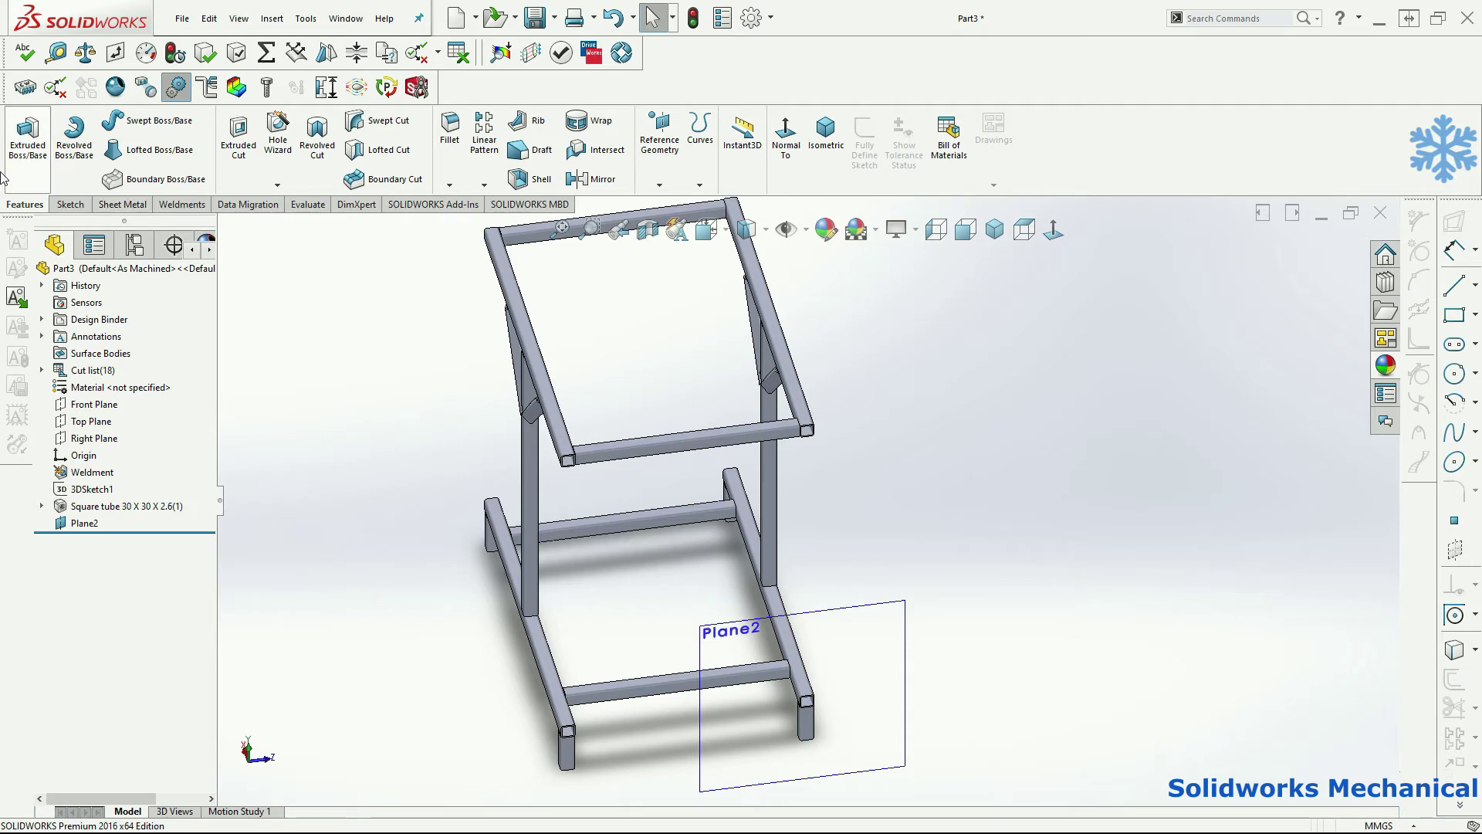
left_click(28, 135)
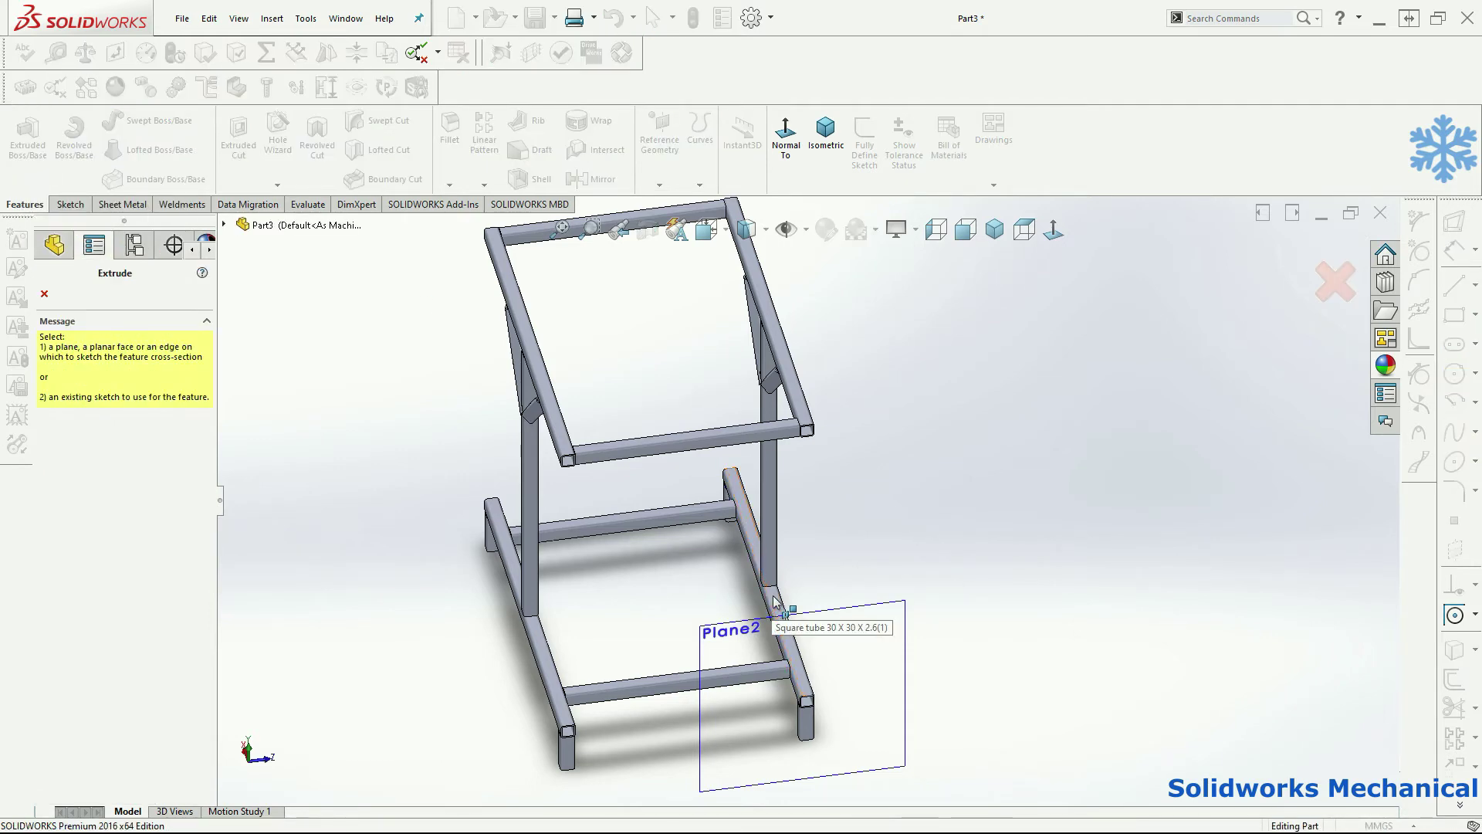
left_click(774, 599)
mouse_move(784, 553)
middle_mouse_down()
mouse_move(850, 563)
mouse_move(888, 556)
mouse_move(877, 545)
middle_mouse_up()
left_click(85, 490)
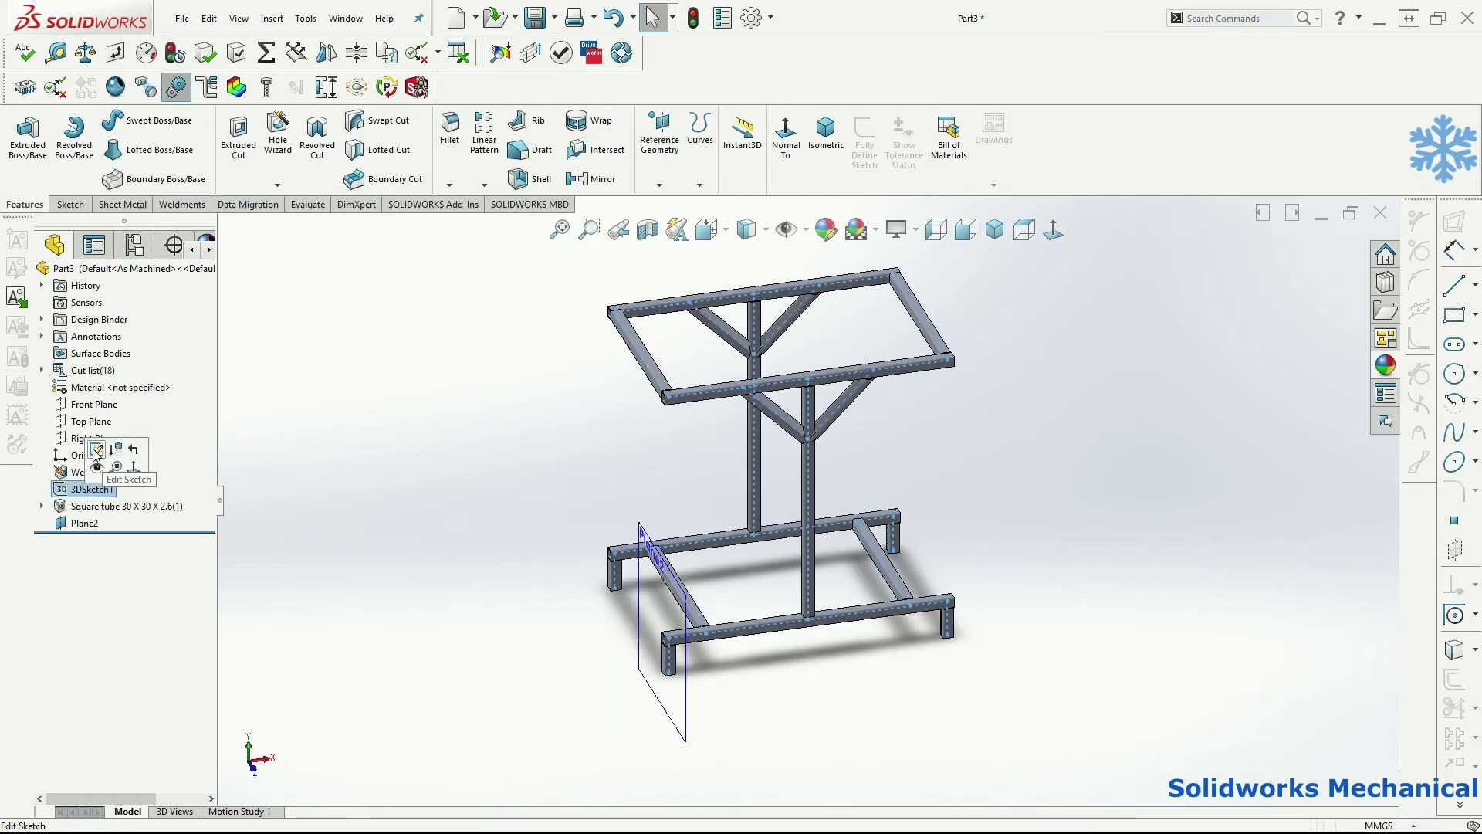
left_click(96, 449)
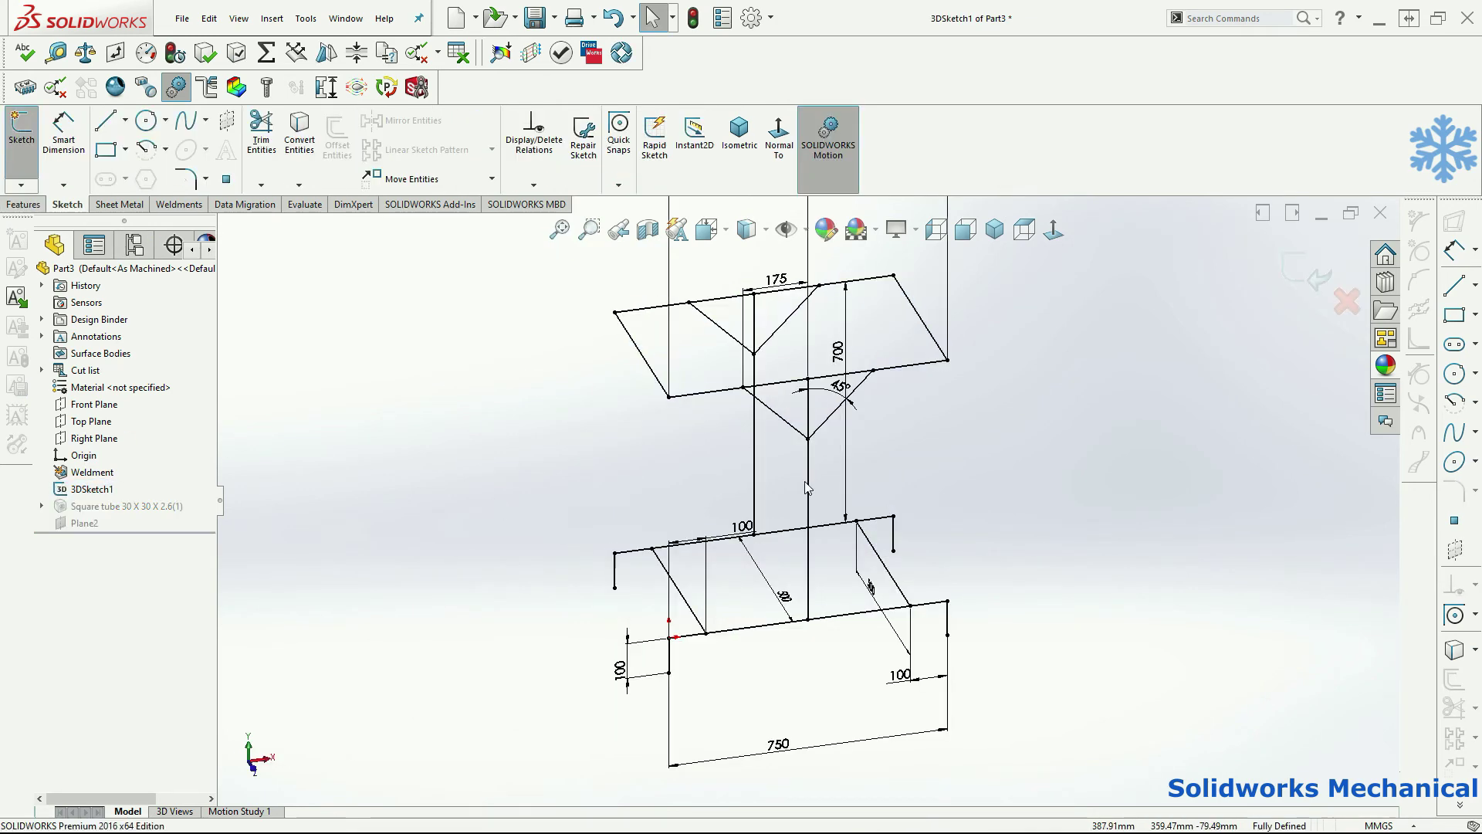
mouse_move(802, 452)
middle_mouse_down()
mouse_move(779, 429)
mouse_move(849, 425)
middle_mouse_up()
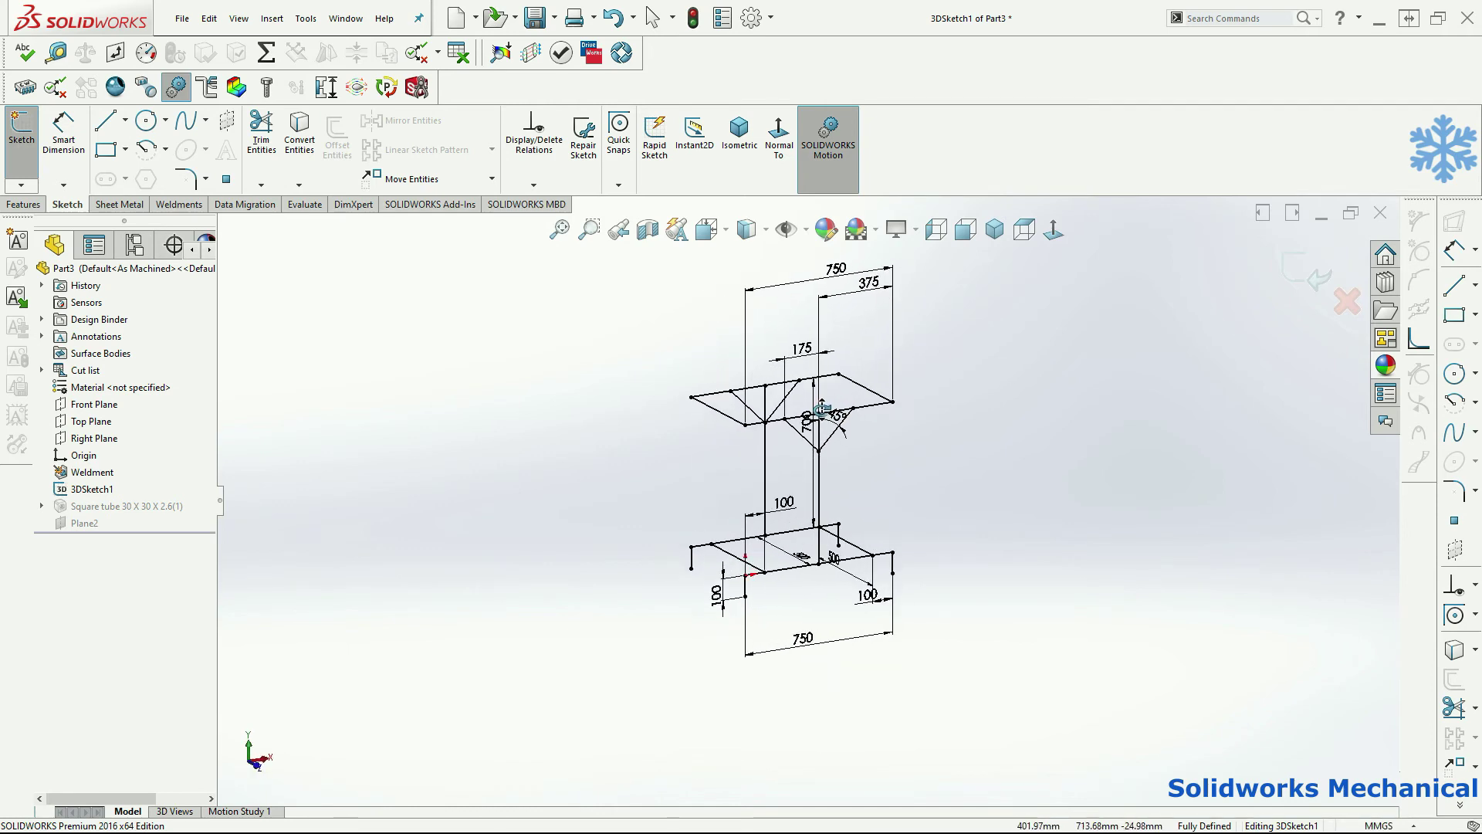
left_click(106, 120)
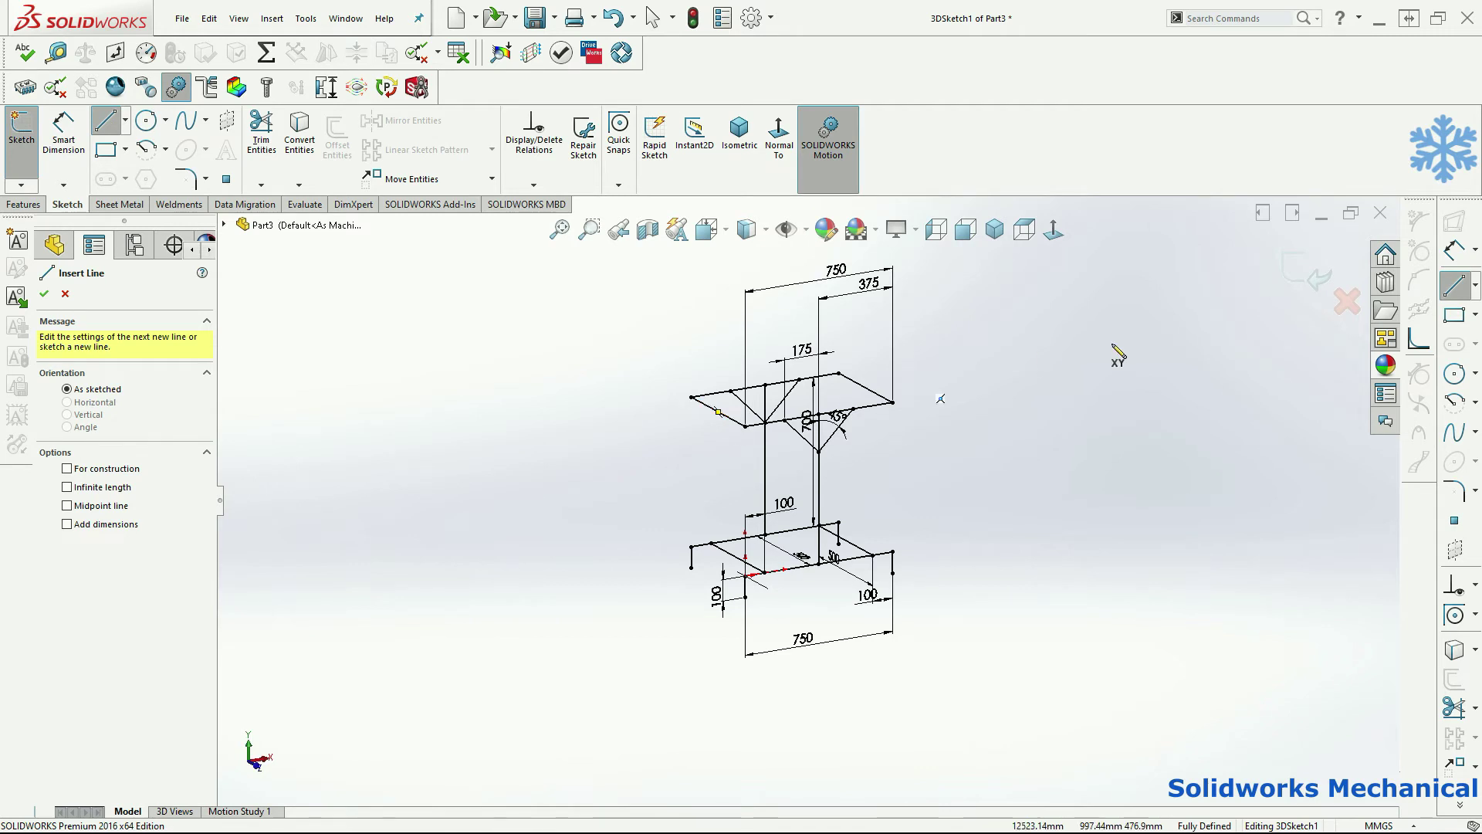
key("Escape")
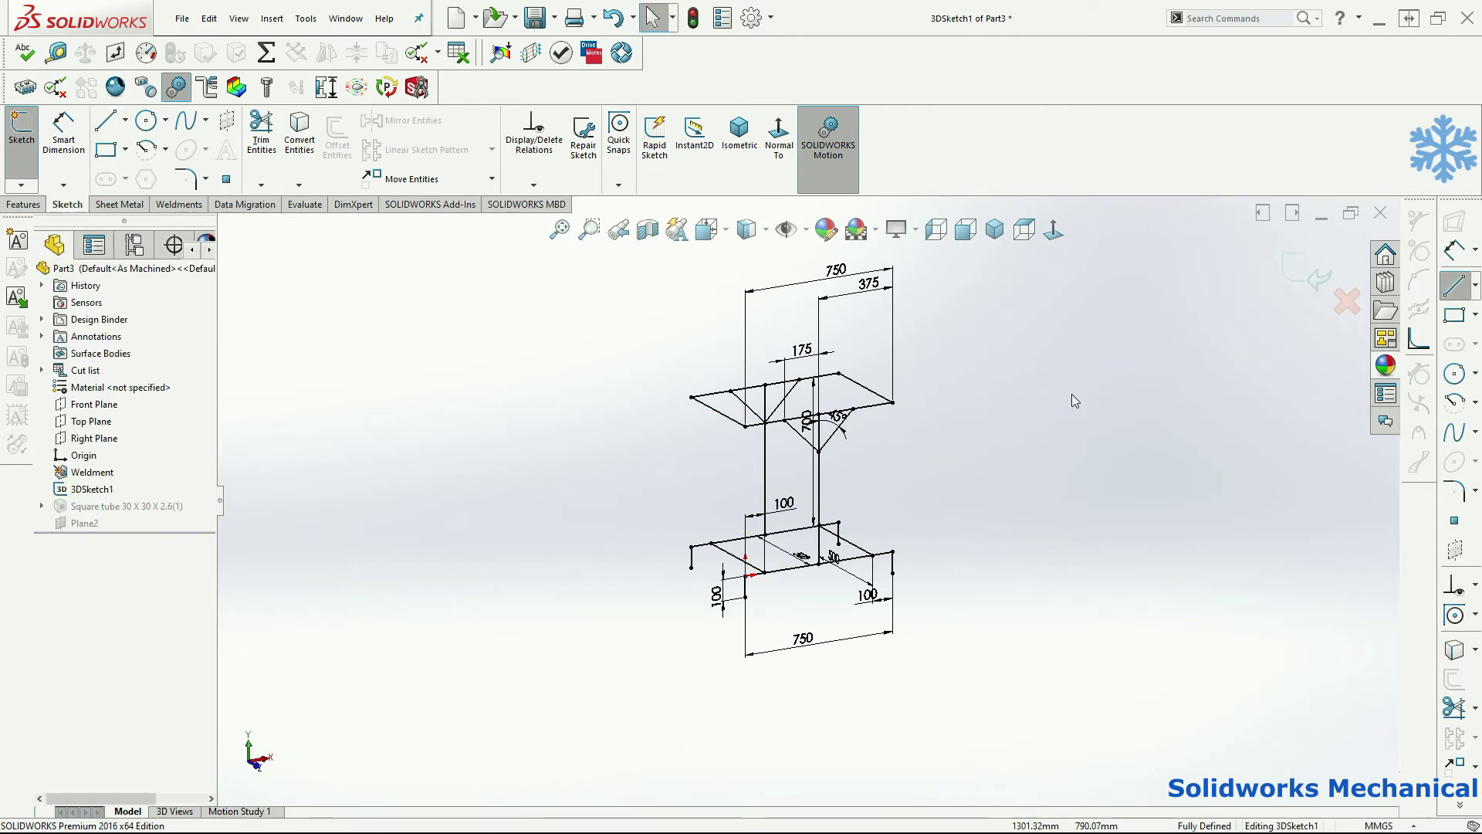
left_click(1299, 257)
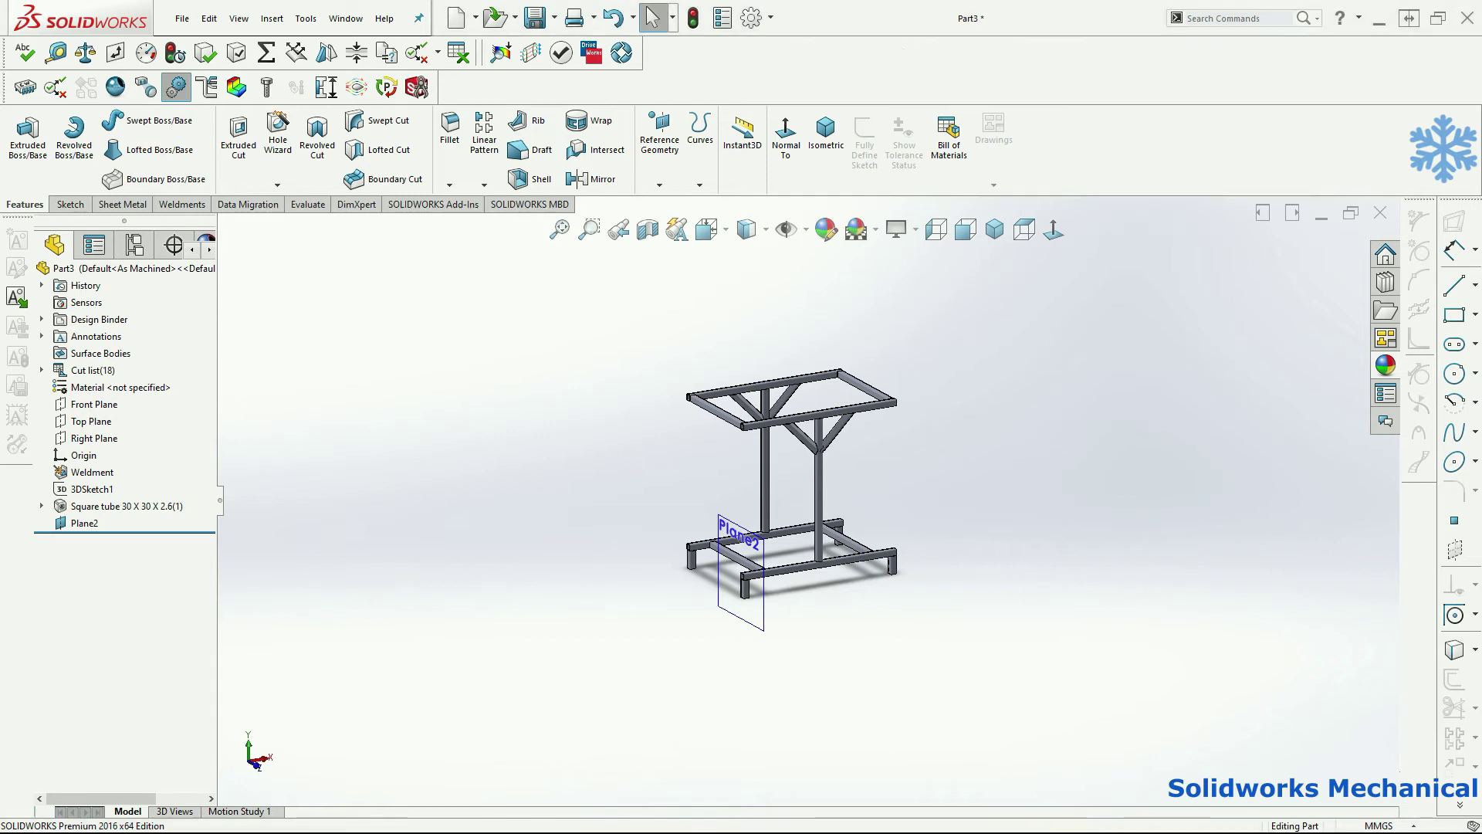
middle_click_drag(1104, 313, 947, 361)
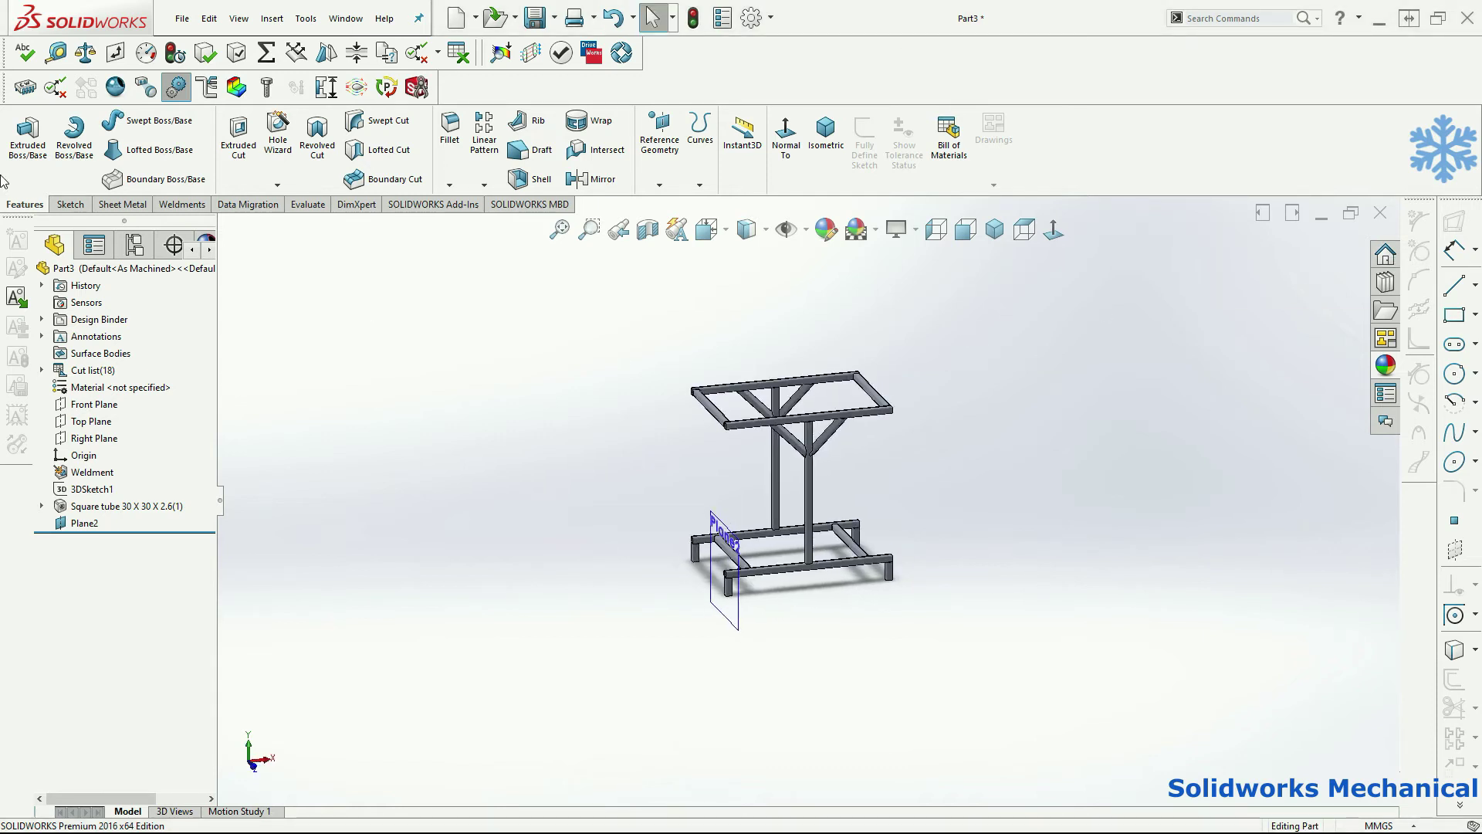
Reopen the frame's 3D sketch and draw a vertical line from the left base cross line's front end up to the top frame's front line.
left_click(85, 489)
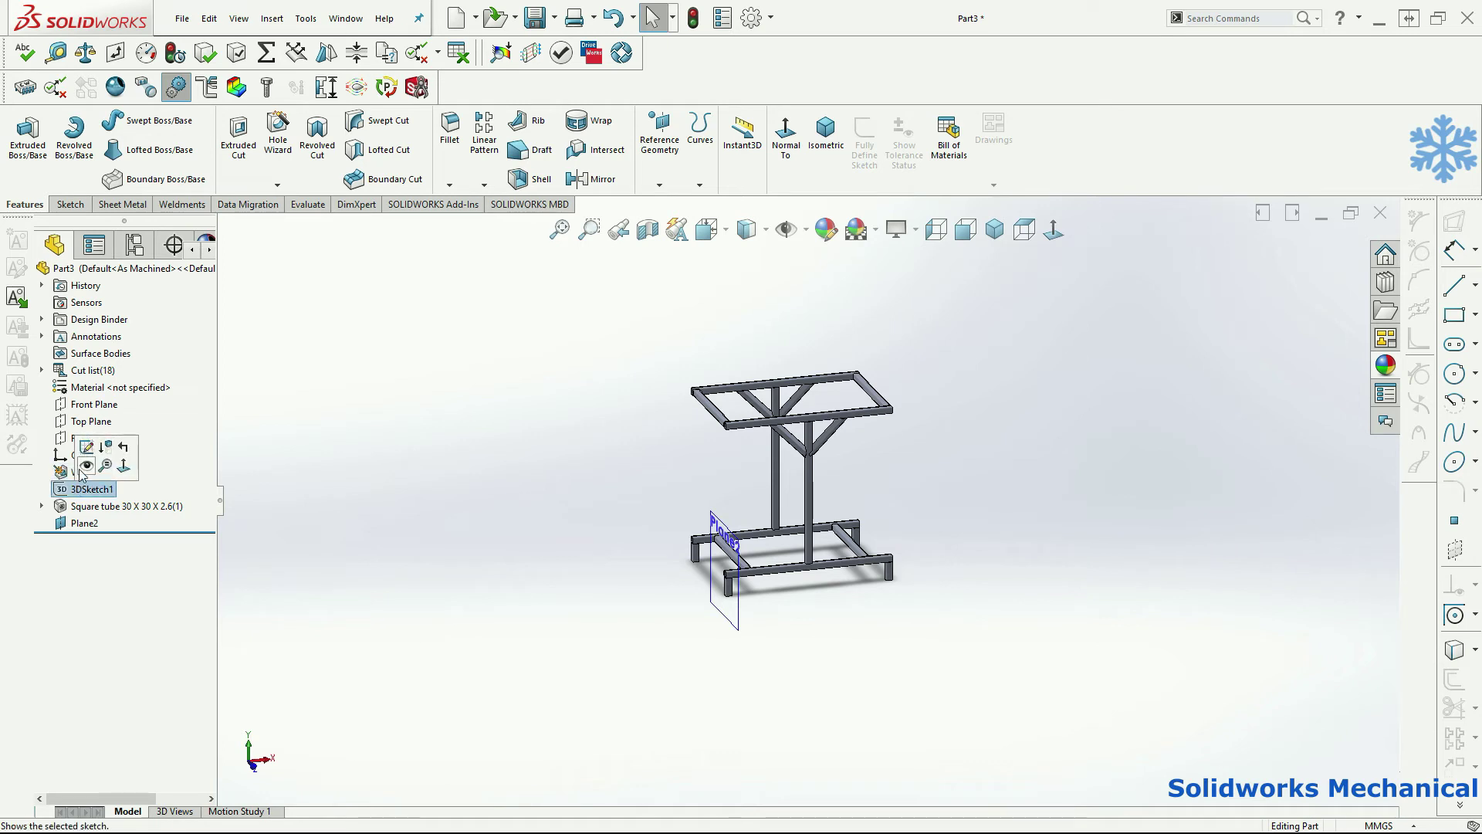
left_click(86, 451)
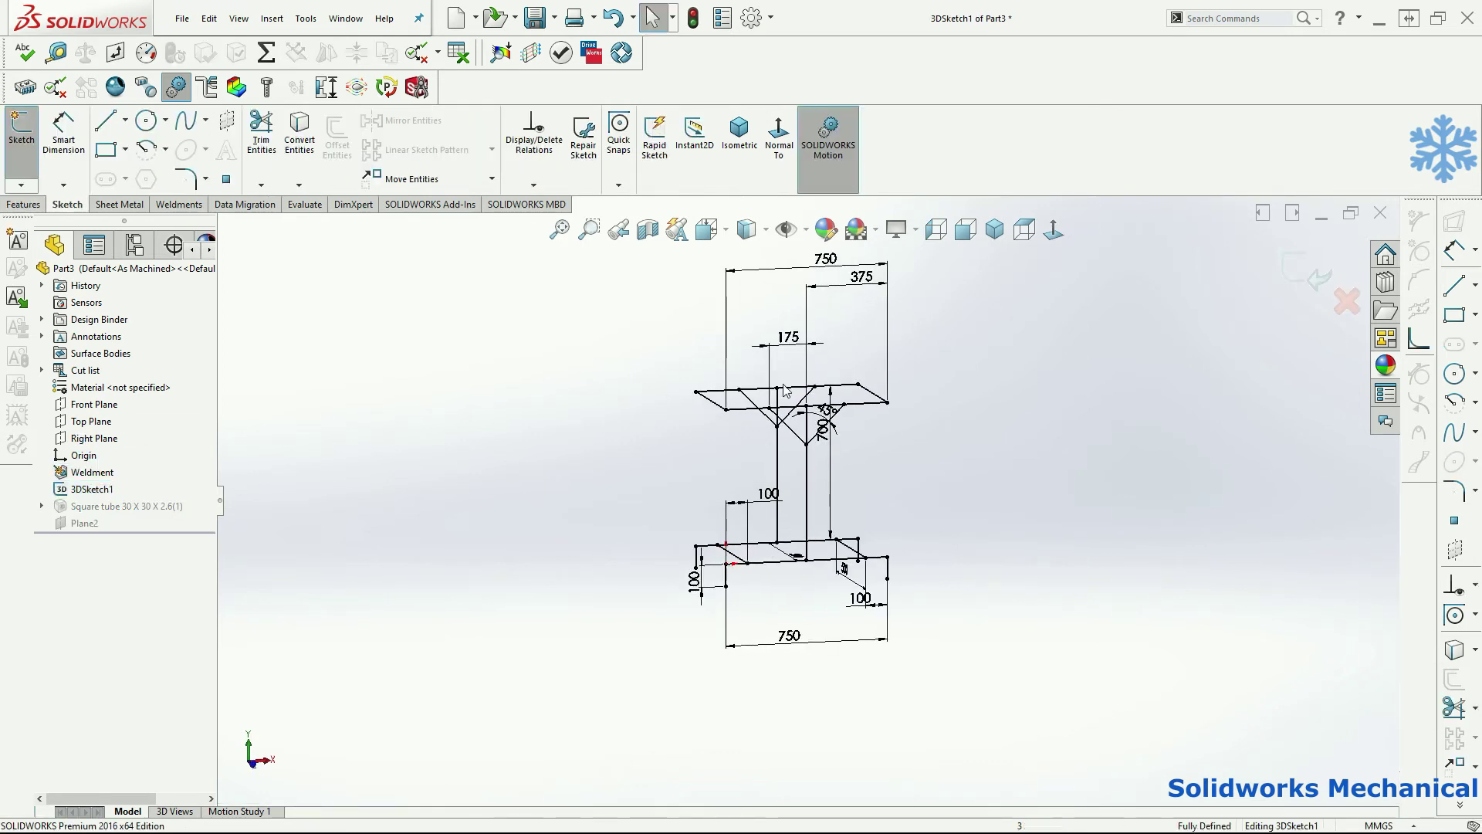
left_click(106, 120)
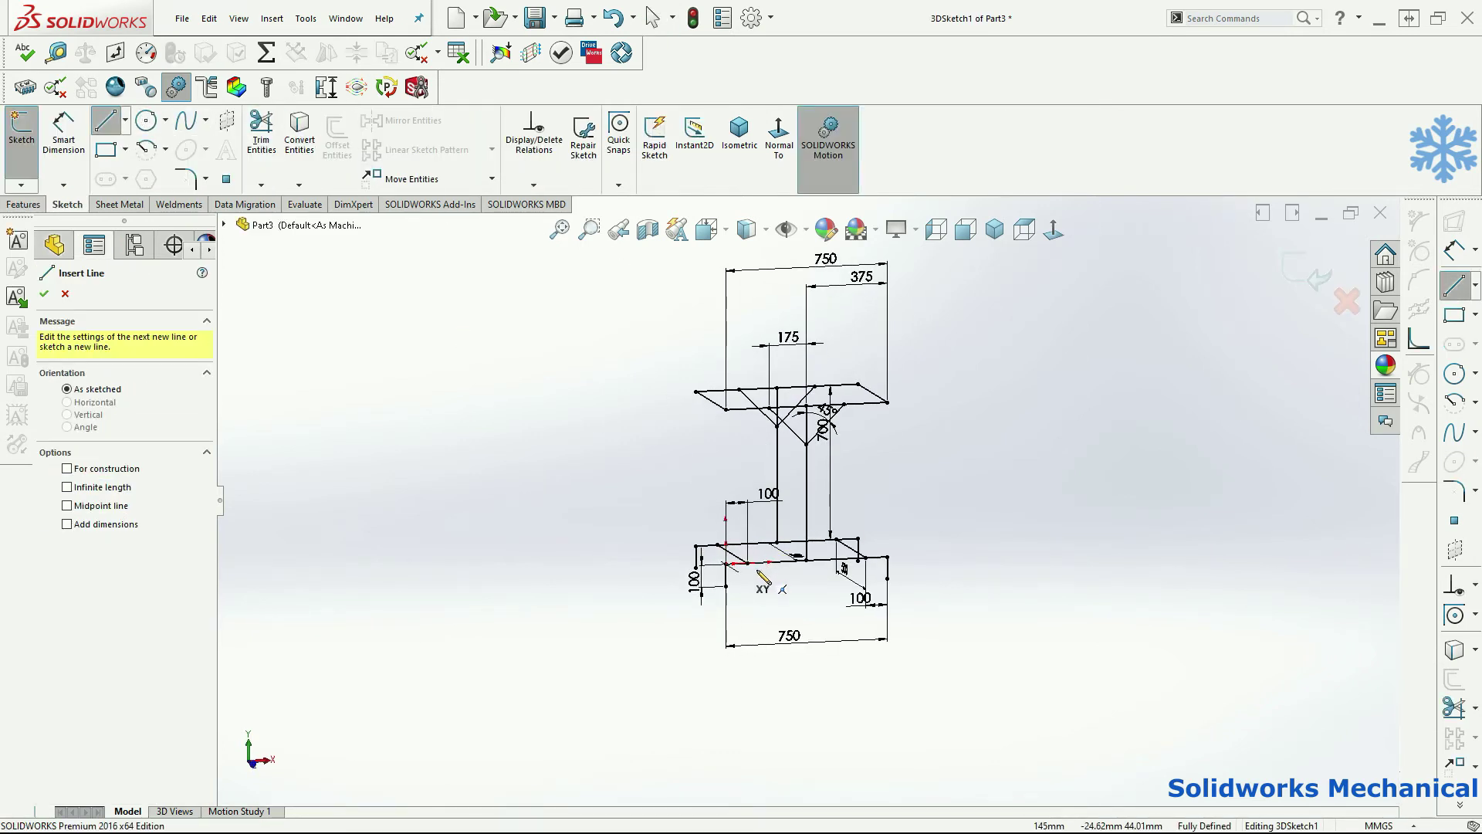
left_click(748, 563)
left_click(747, 409)
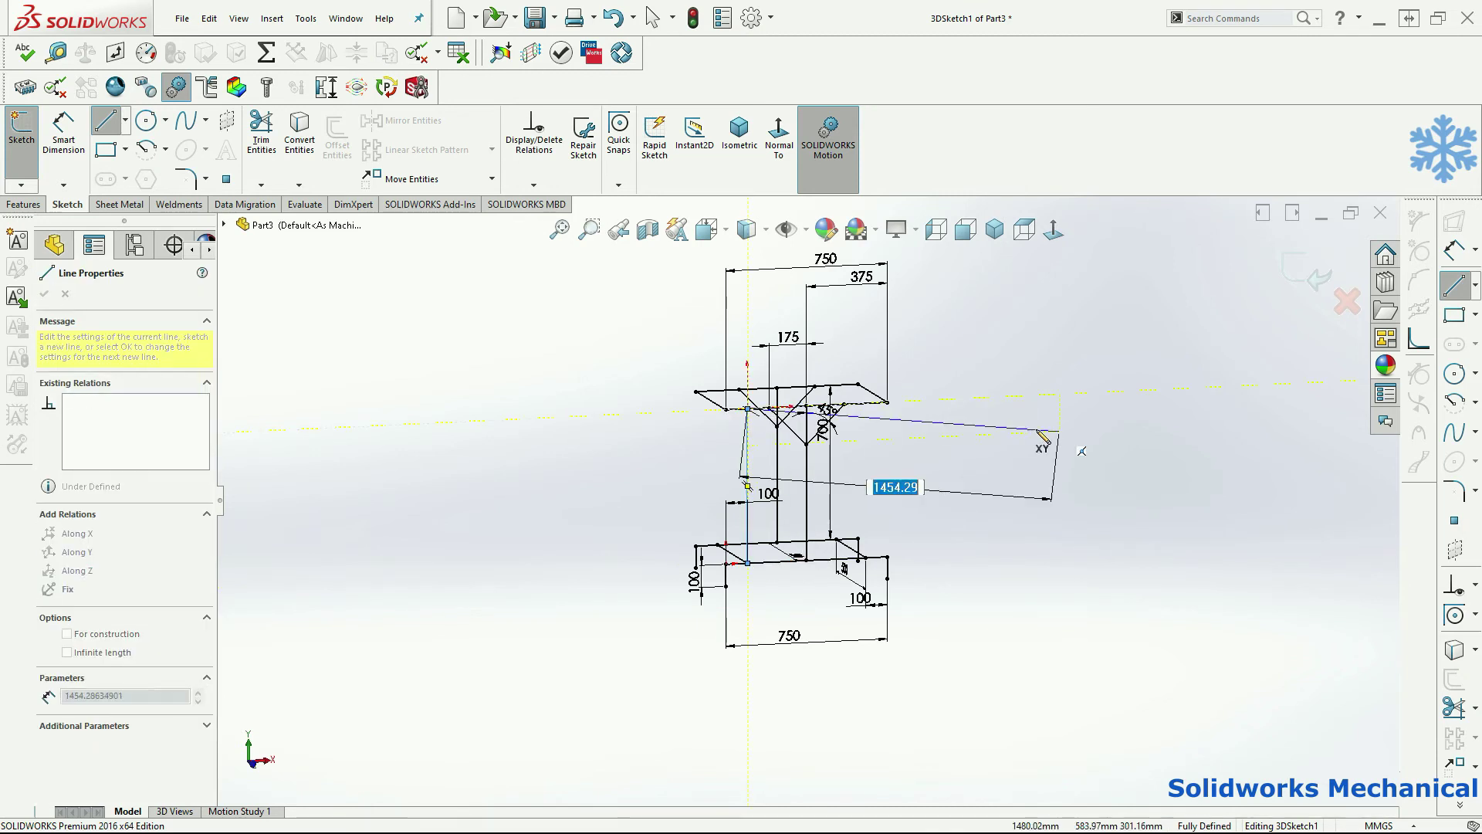
key("Escape")
scroll(880, 533, "down", 3)
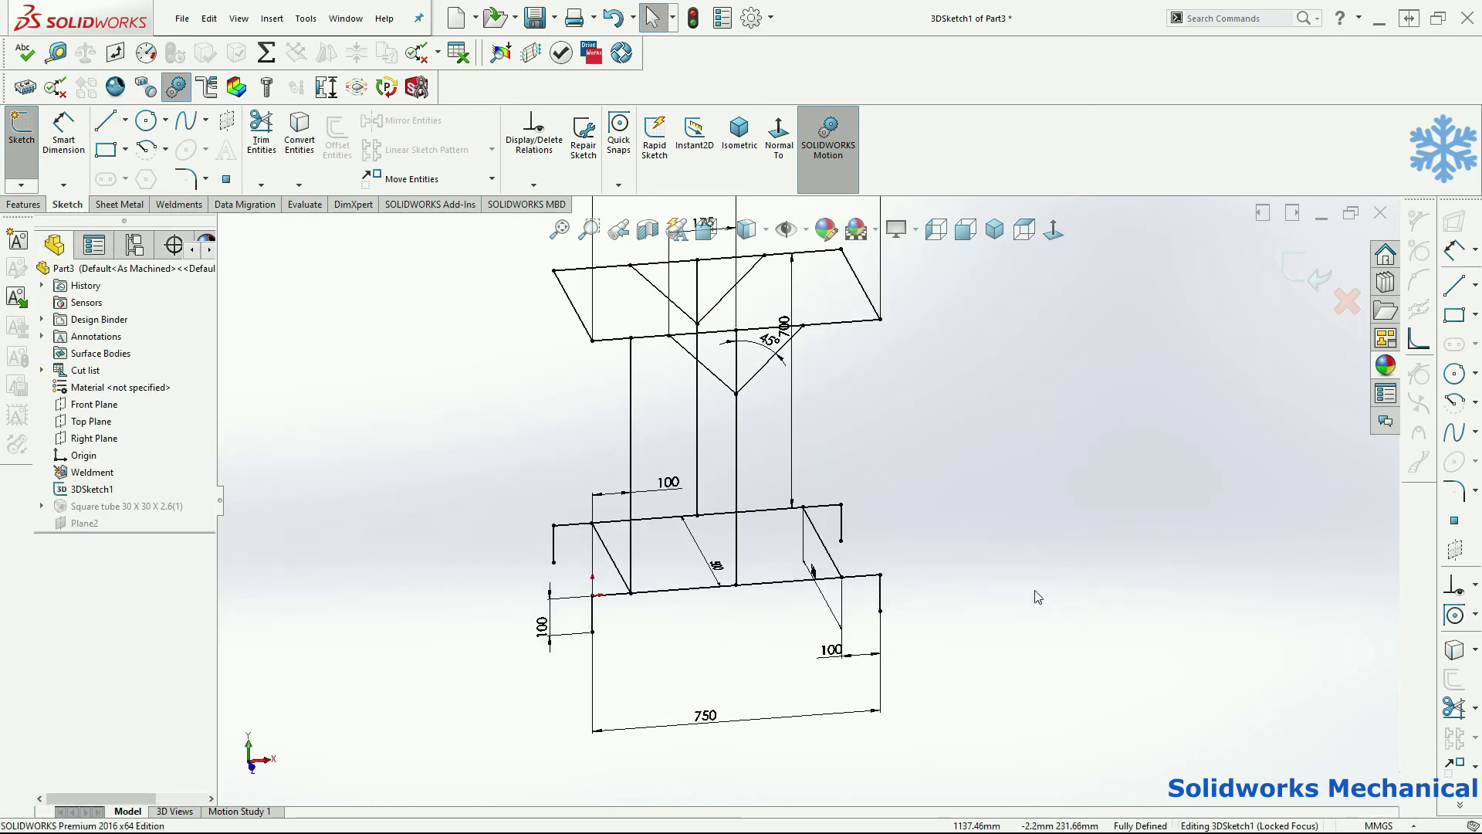
Draw vertical lines from both ends of the base's right cross line up to the top frame's front and back lines.
left_click(842, 578)
left_click(841, 321)
key("Escape")
key("Return")
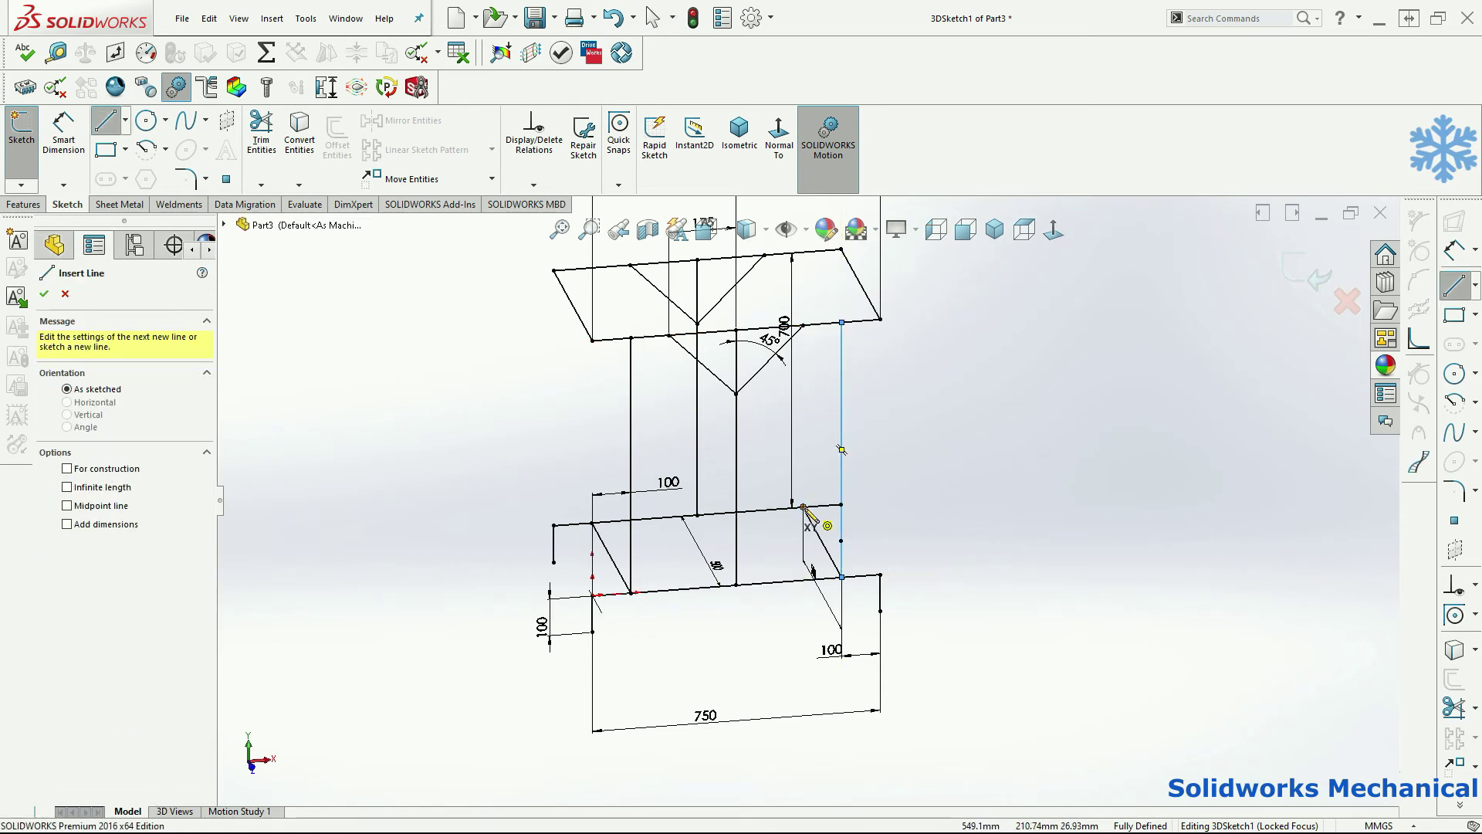
left_click(803, 507)
left_click(802, 252)
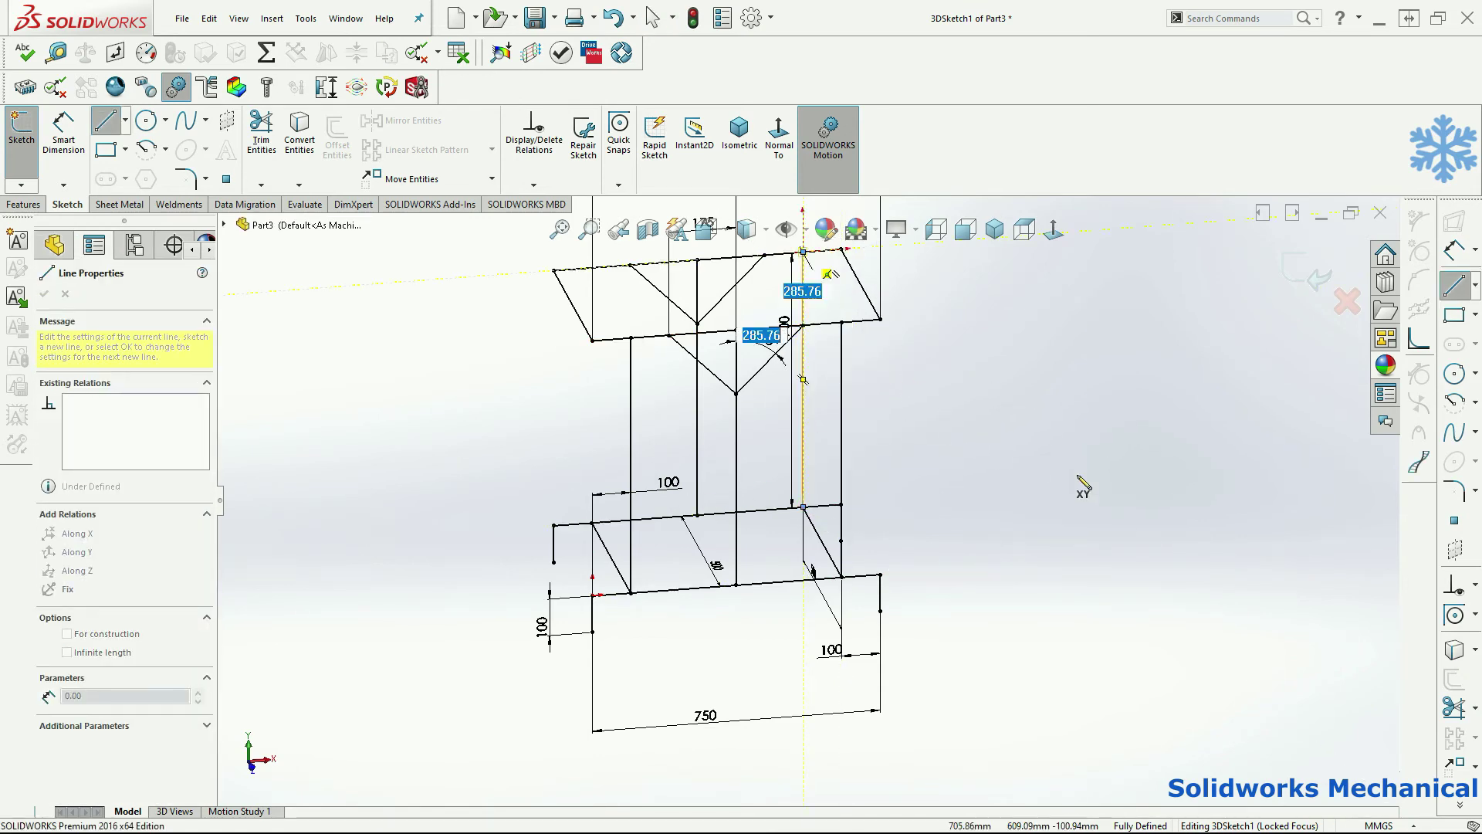
key("Escape")
key("Escape")
Draw a vertical line from the left base cross line's back end up to the top frame's back line, and exit the 3D sketch.
left_click(631, 480)
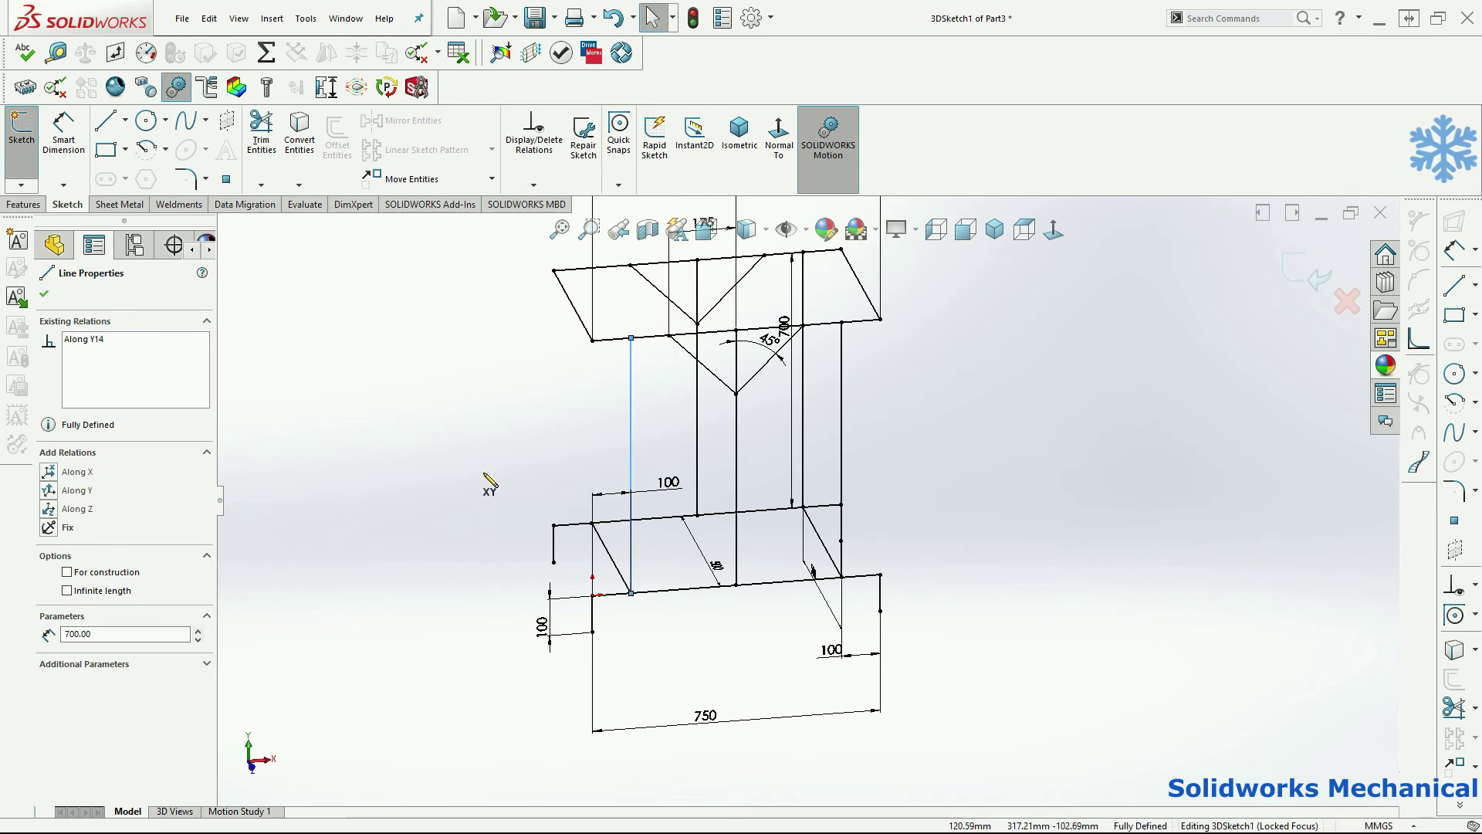
key("Return")
left_click(592, 522)
left_click(592, 267)
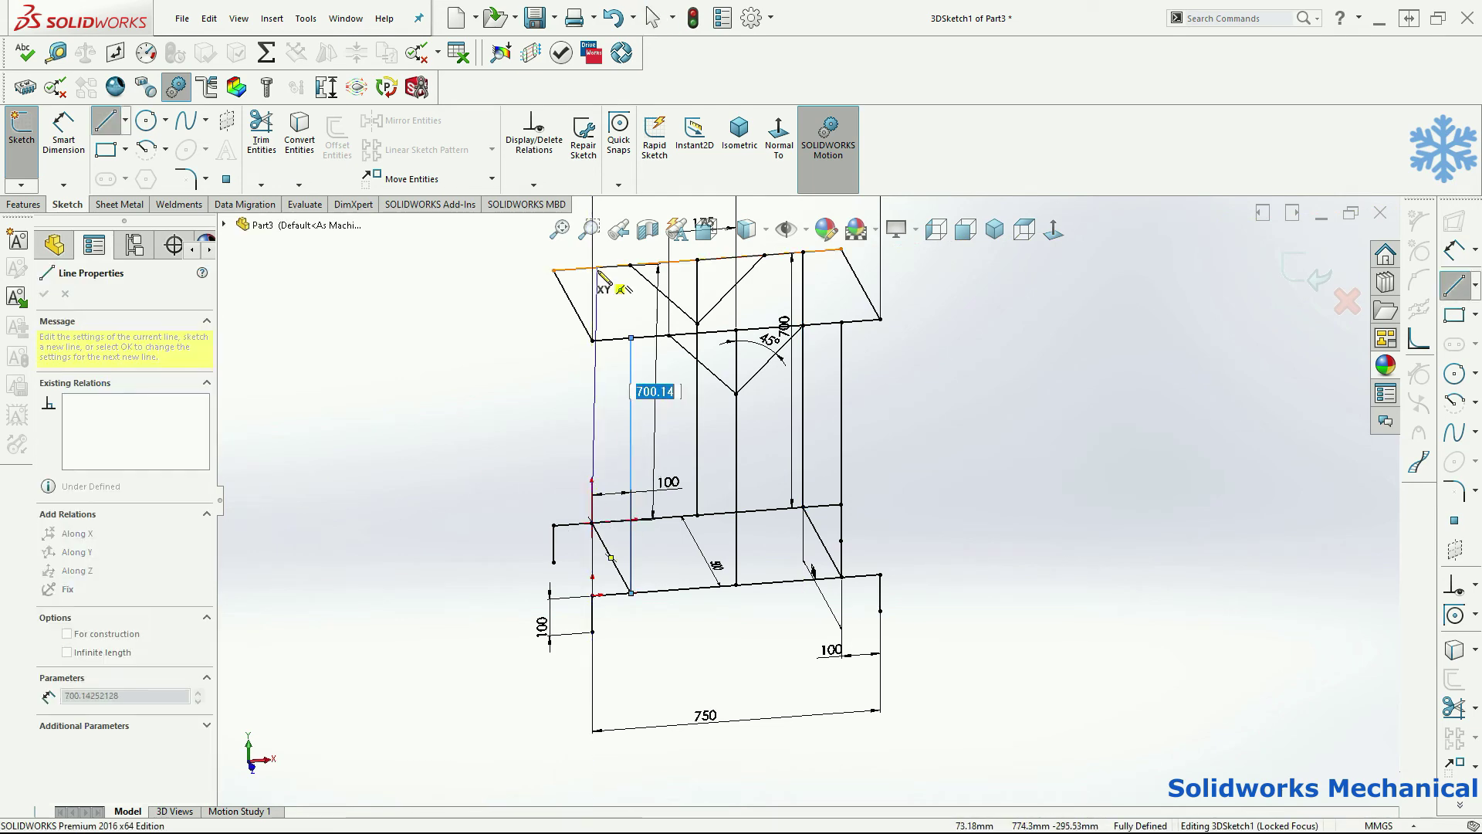
middle_click_drag(873, 335, 818, 316)
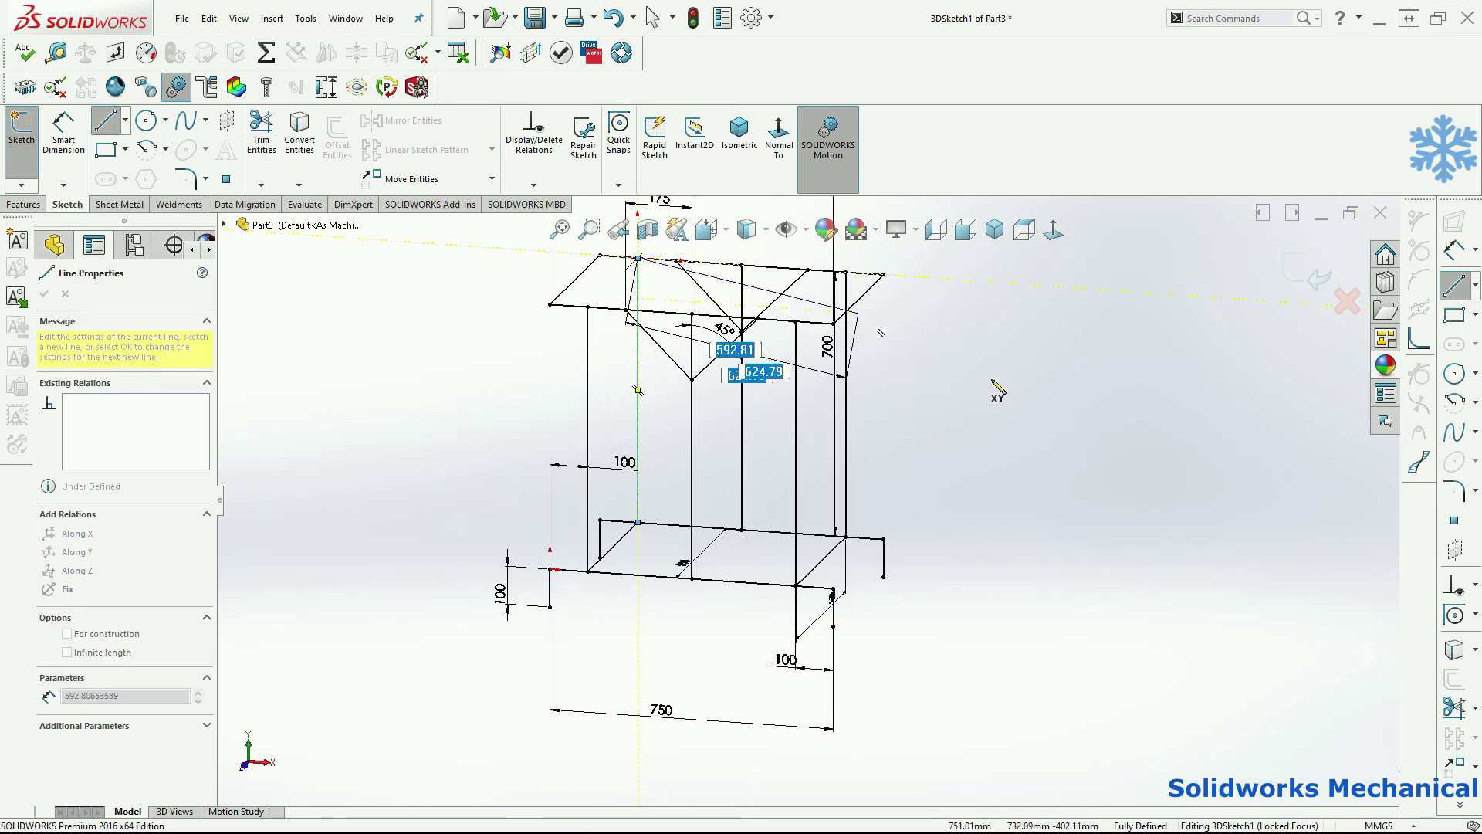
scroll(993, 384, "up", 1)
double_click(932, 376)
key("Escape")
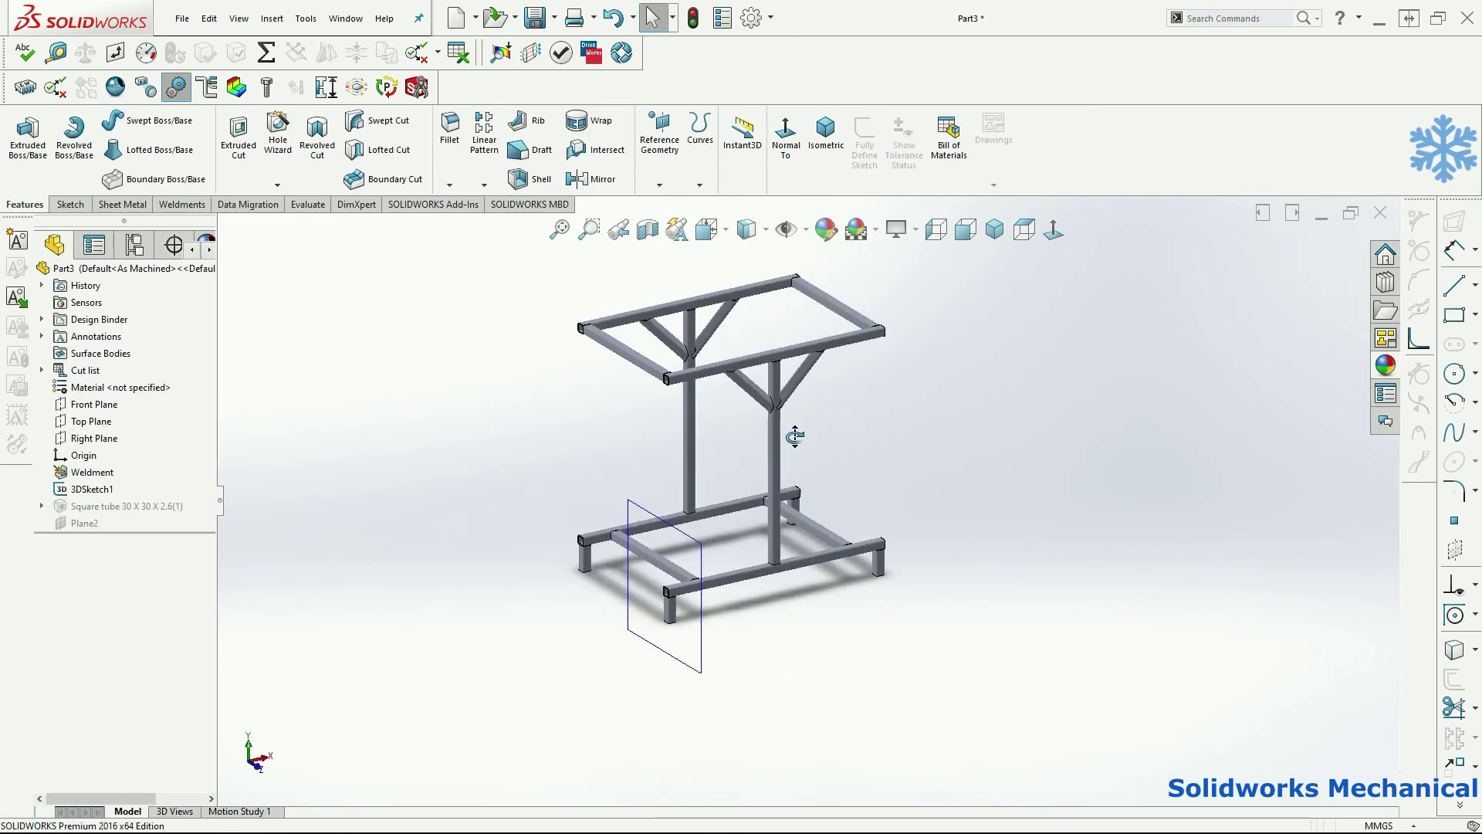
Edit the square tube 30 x 30 x 2.6 structural member and add a new group containing the four new vertical lines.
left_click(156, 507)
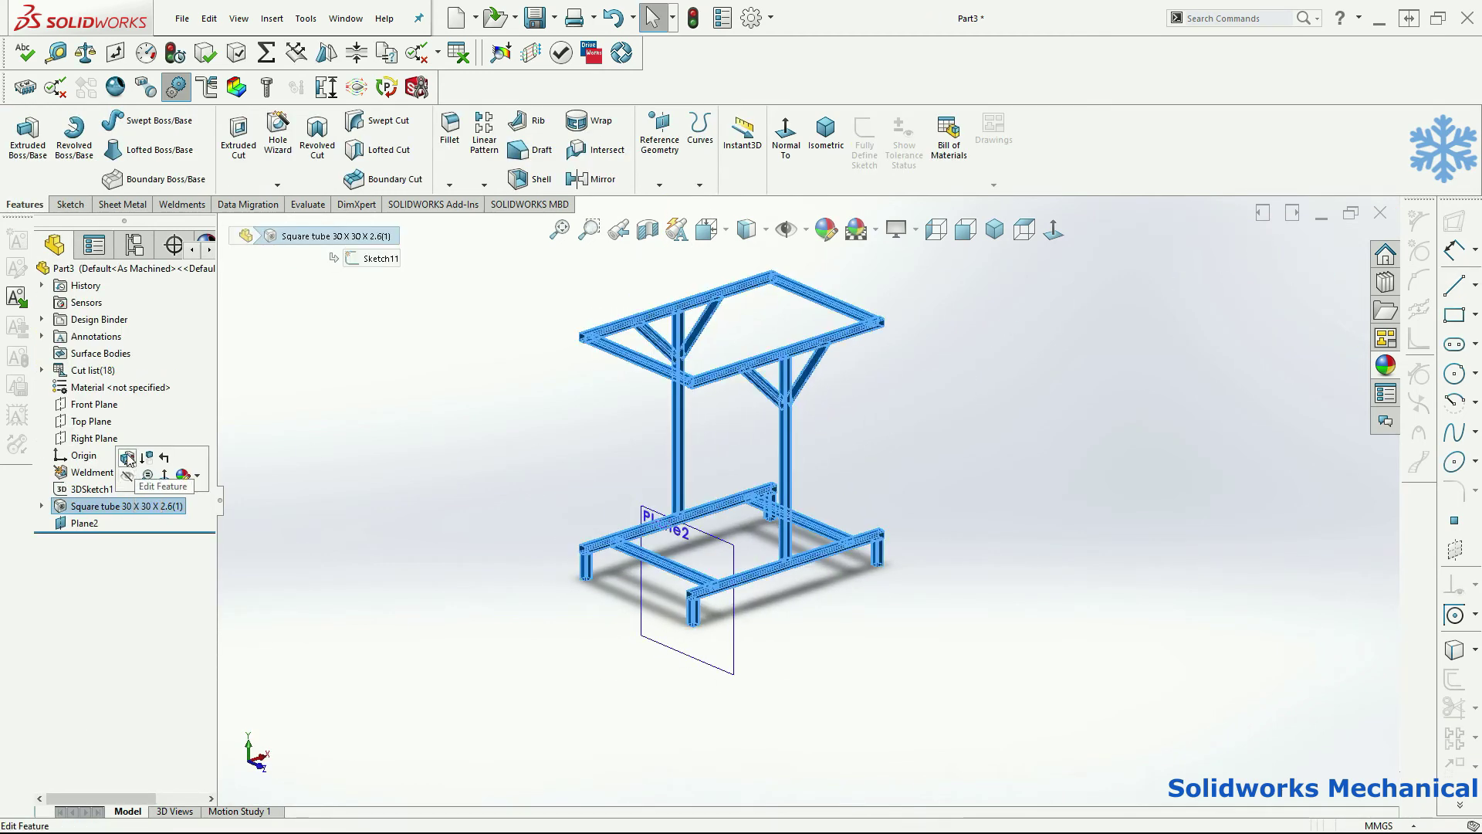
scroll(791, 426, "up", 1)
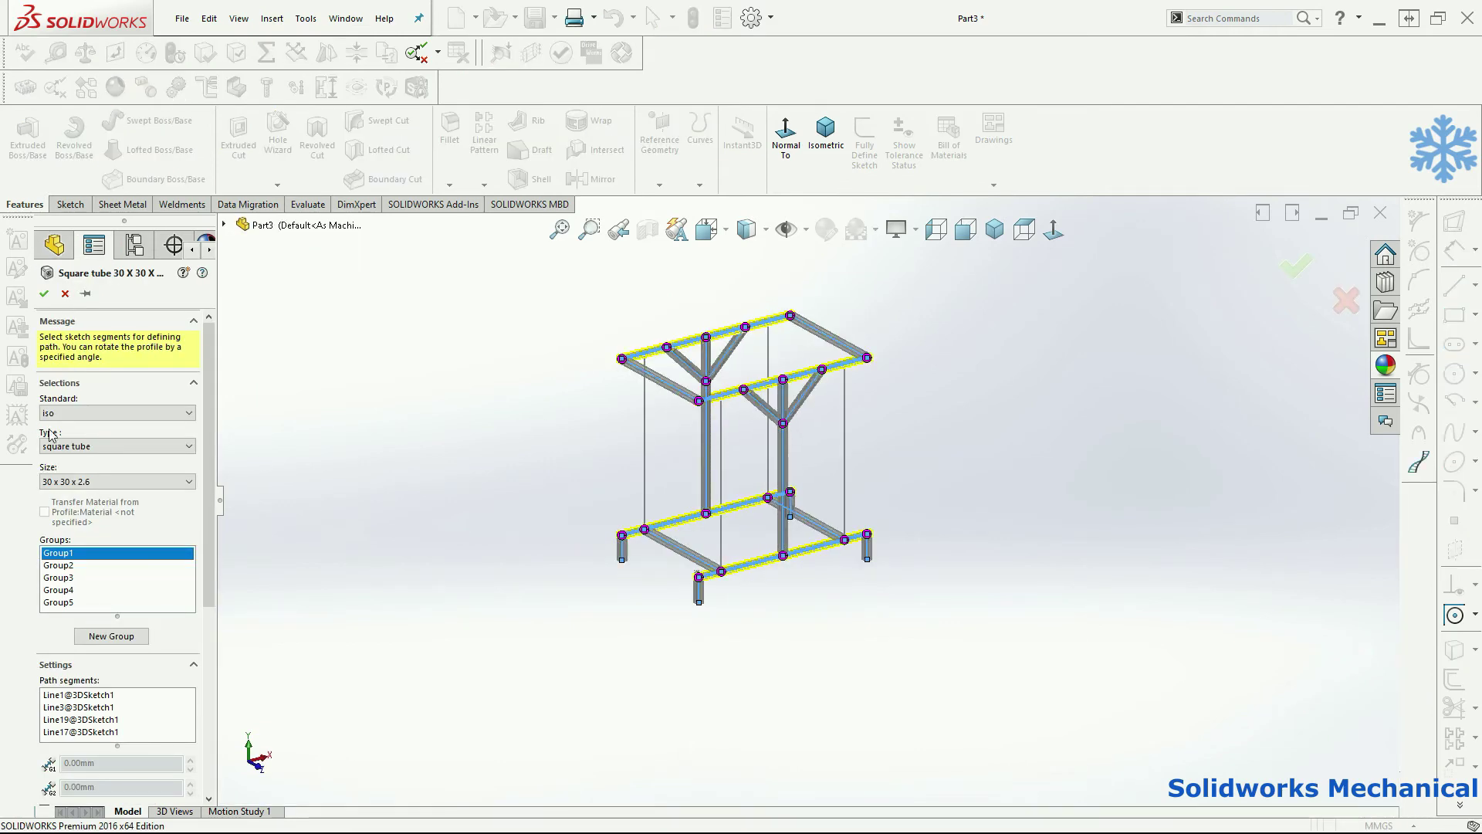
left_click(122, 638)
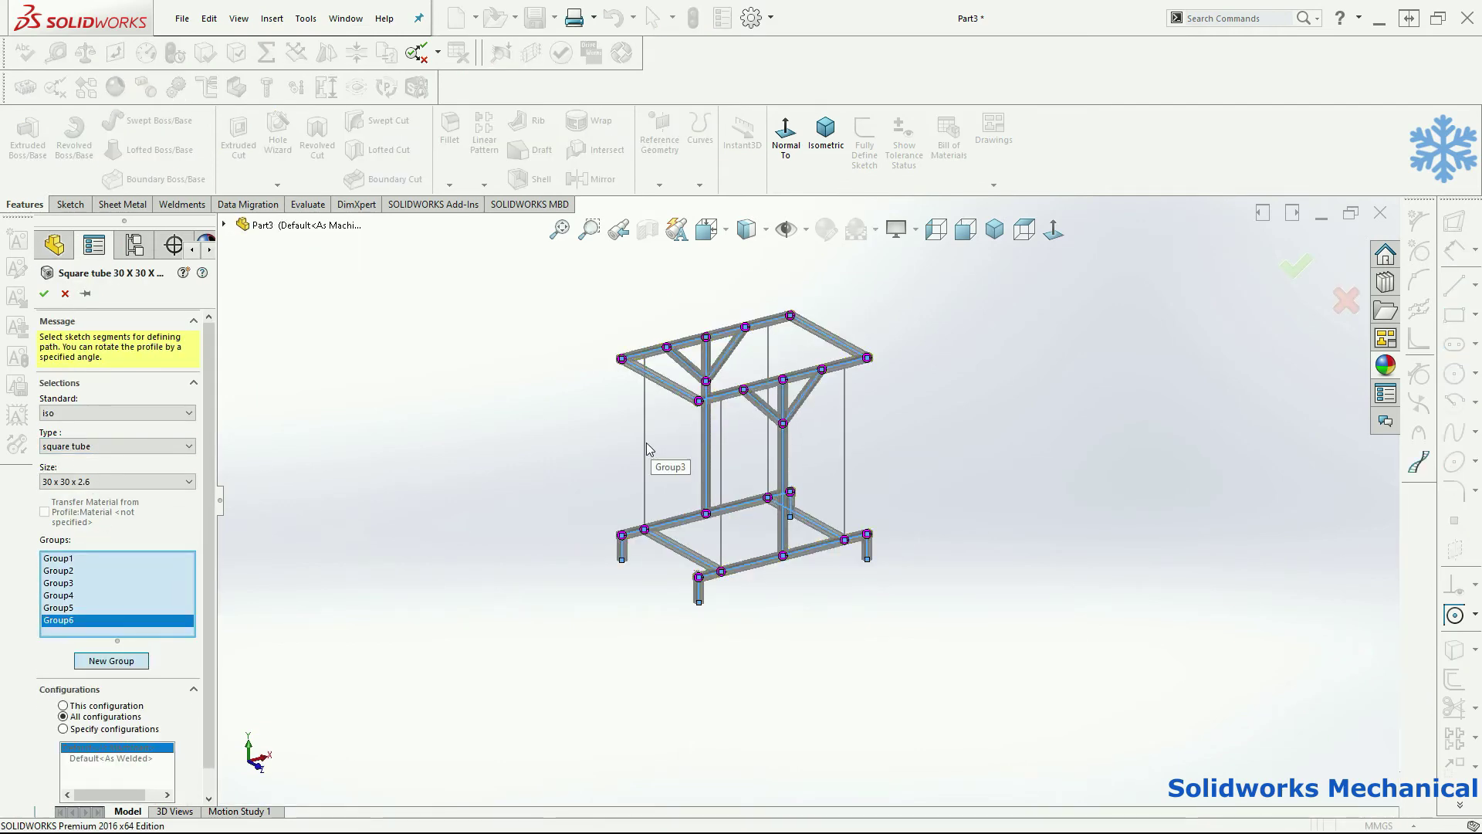
left_click(721, 525)
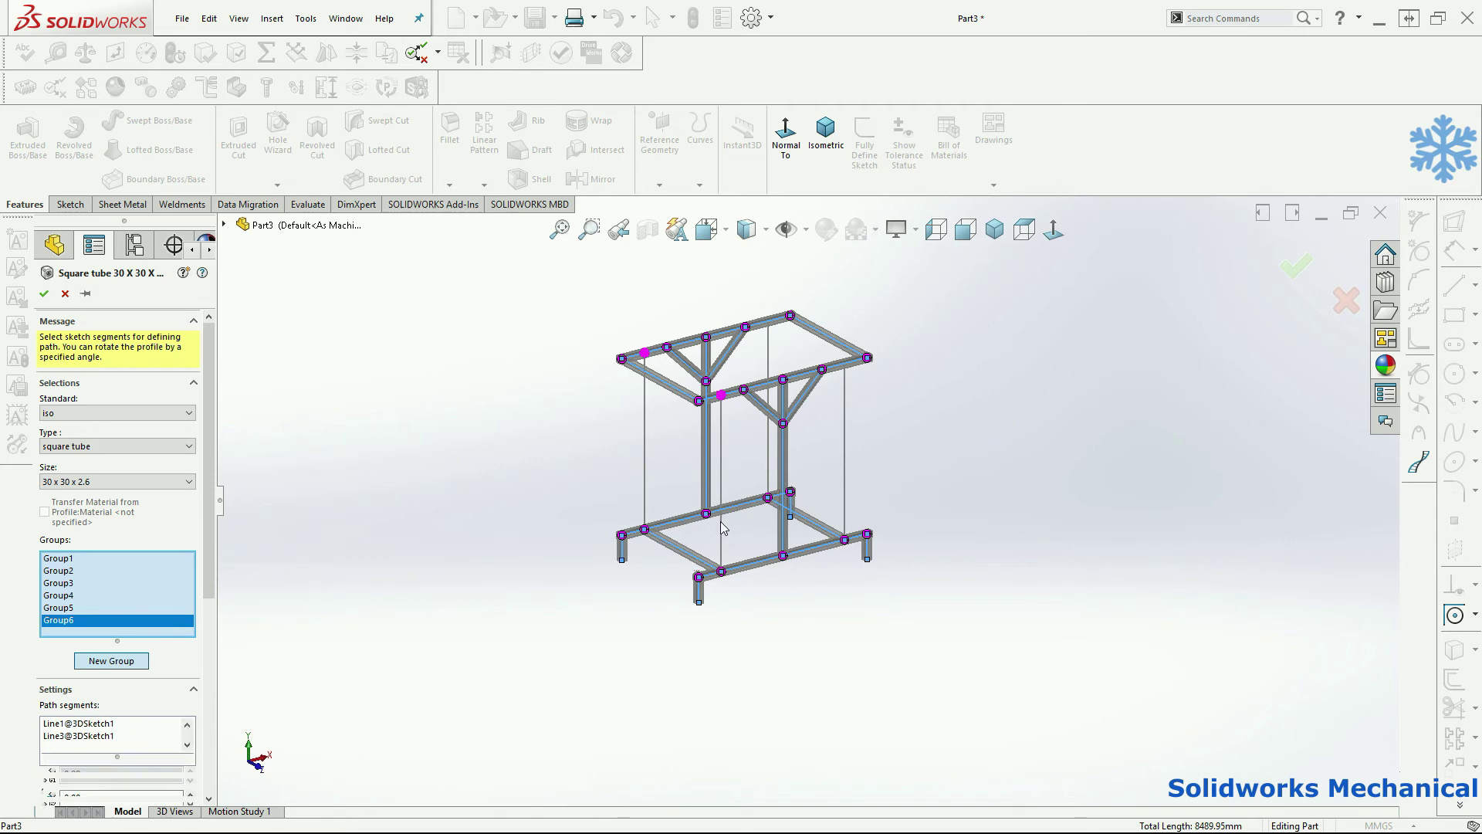
left_click(844, 504)
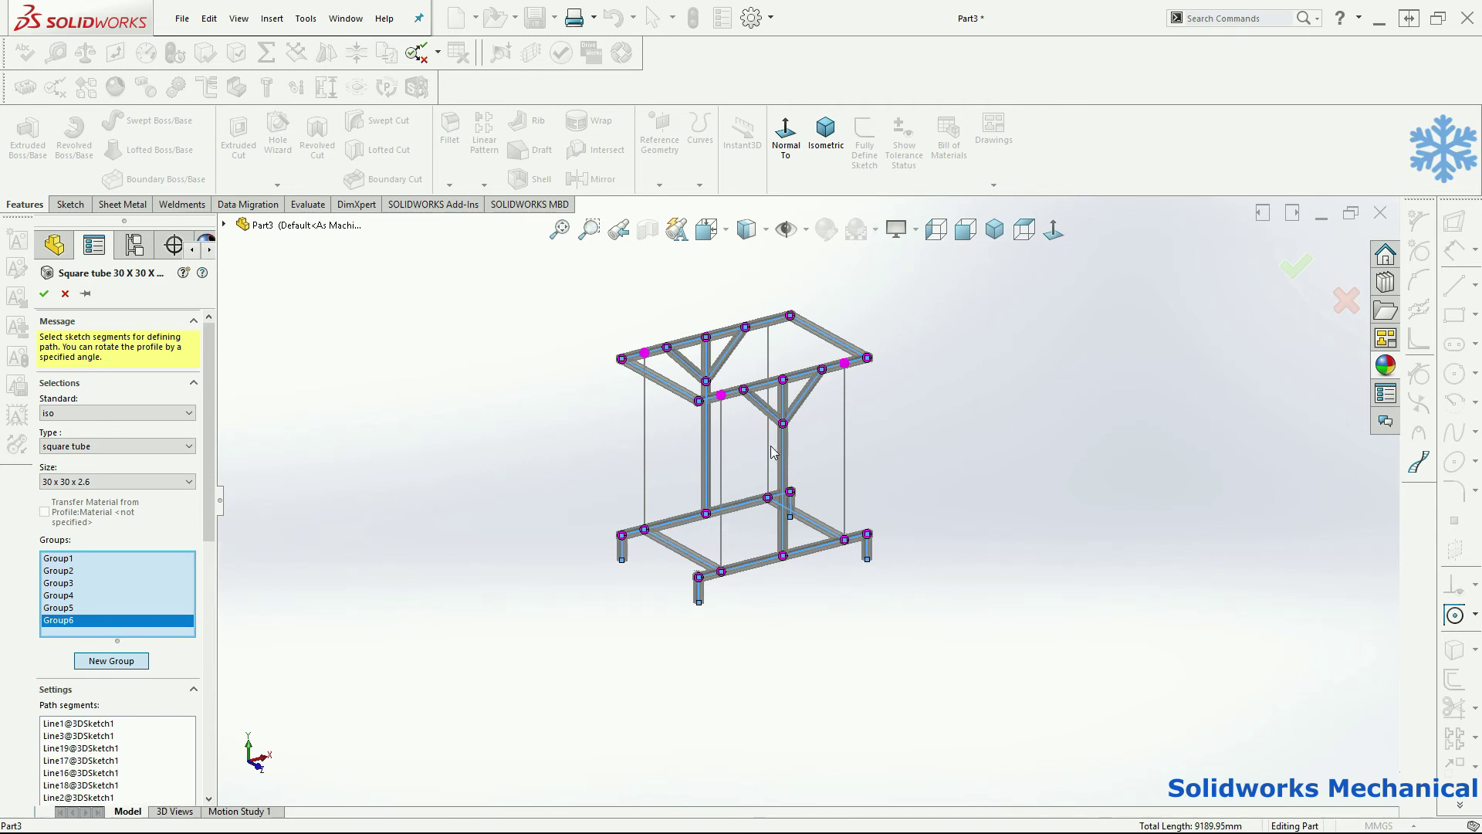
middle_click_drag(772, 451, 845, 444)
left_click(839, 447)
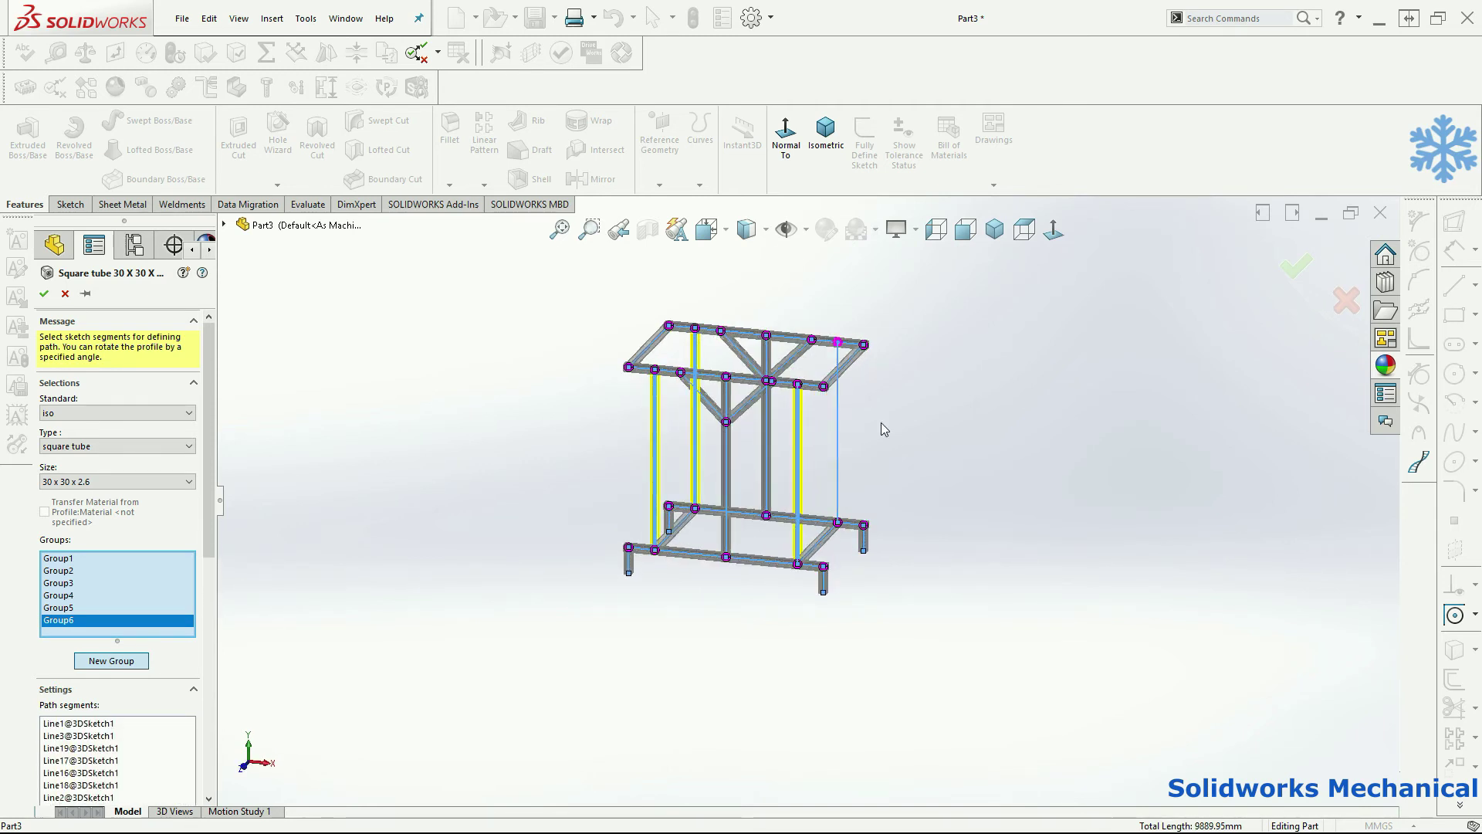
left_click(1281, 272)
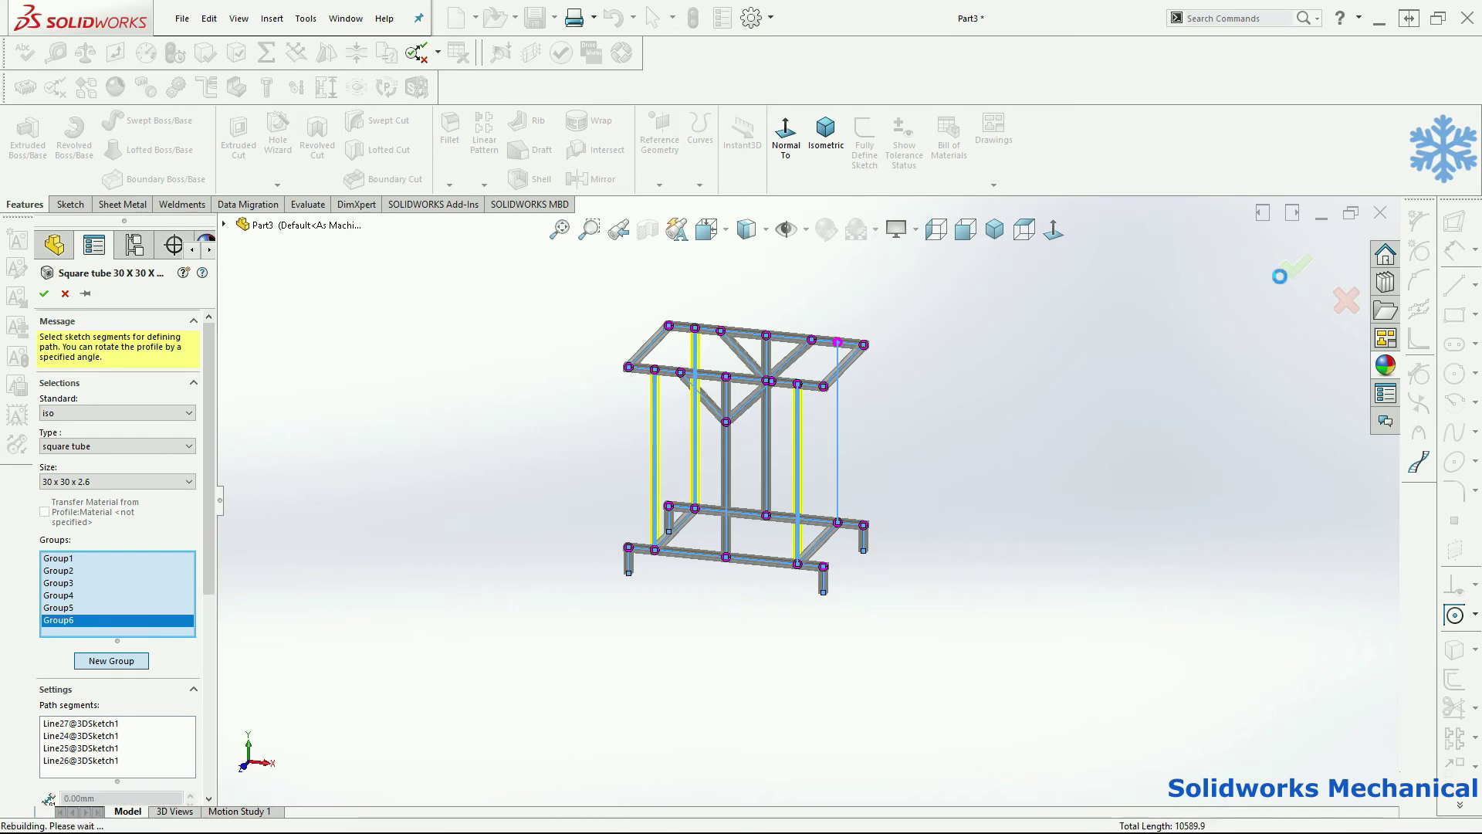
middle_click_drag(1003, 400, 1069, 410)
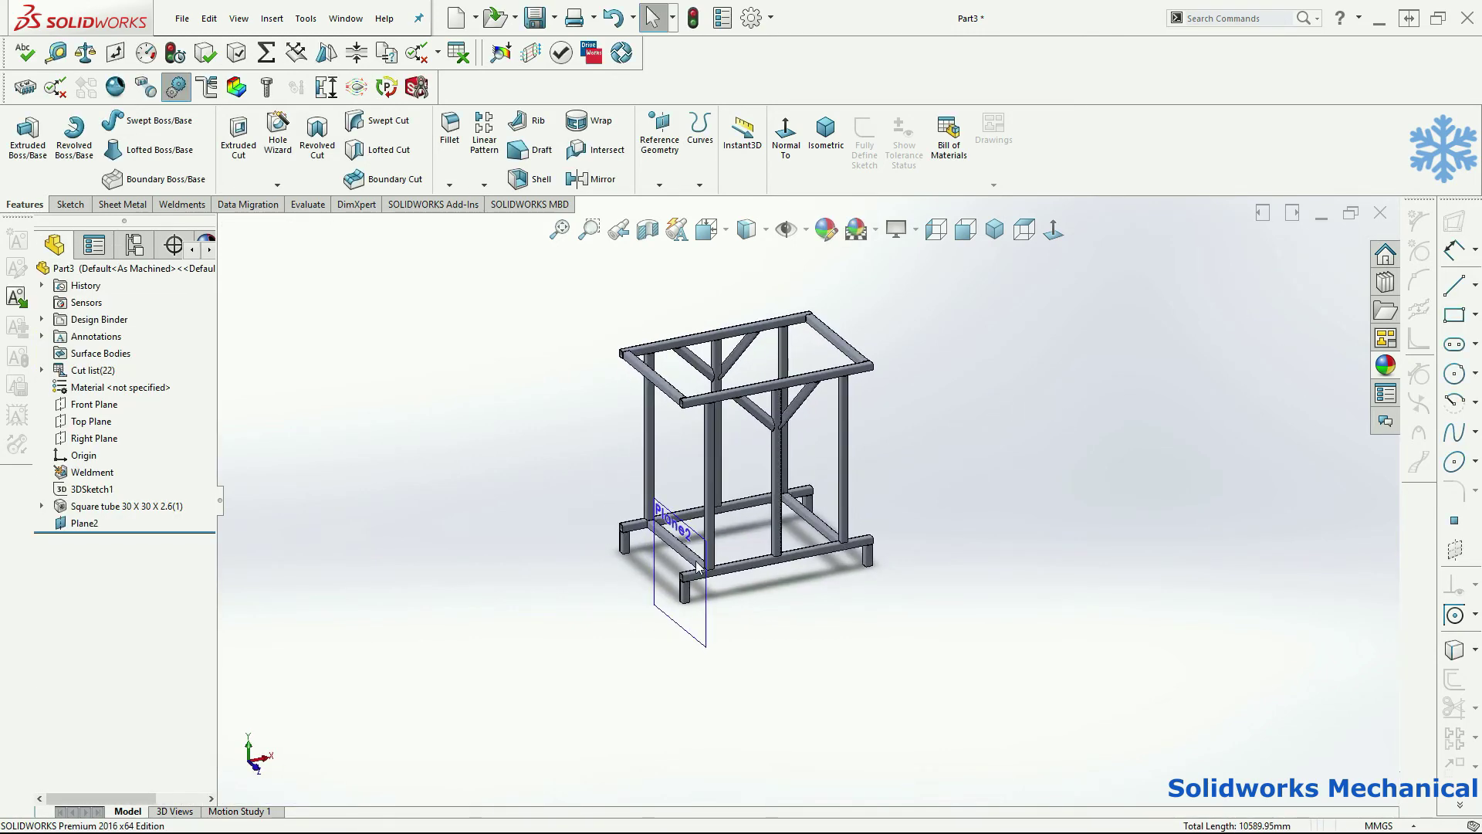
Hide Plane2 at the base's left cross tube.
left_click(665, 513)
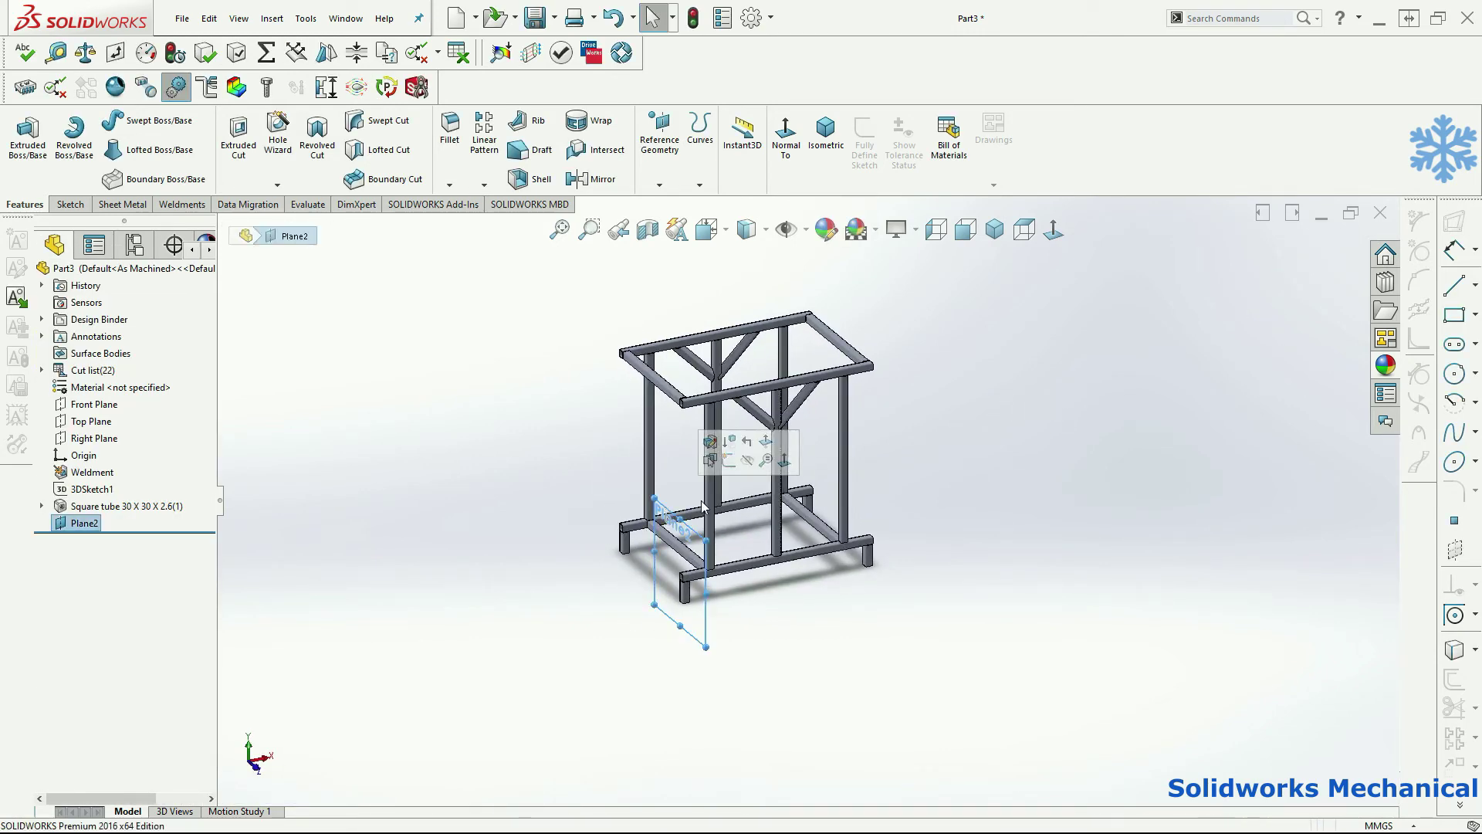
left_click(750, 468)
key("f")
middle_click_drag(936, 443, 909, 469)
left_click(28, 135)
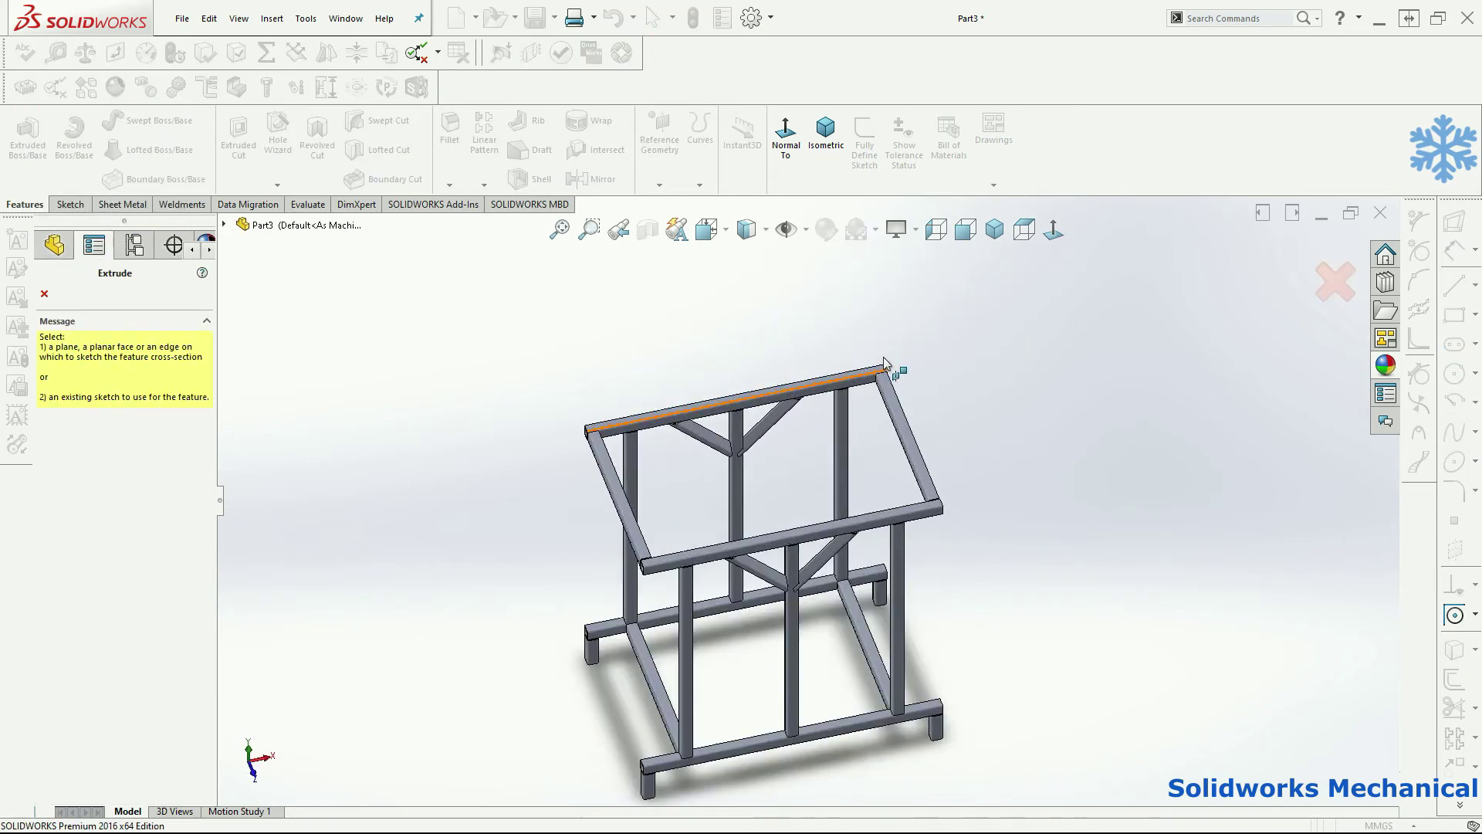
left_click(884, 363)
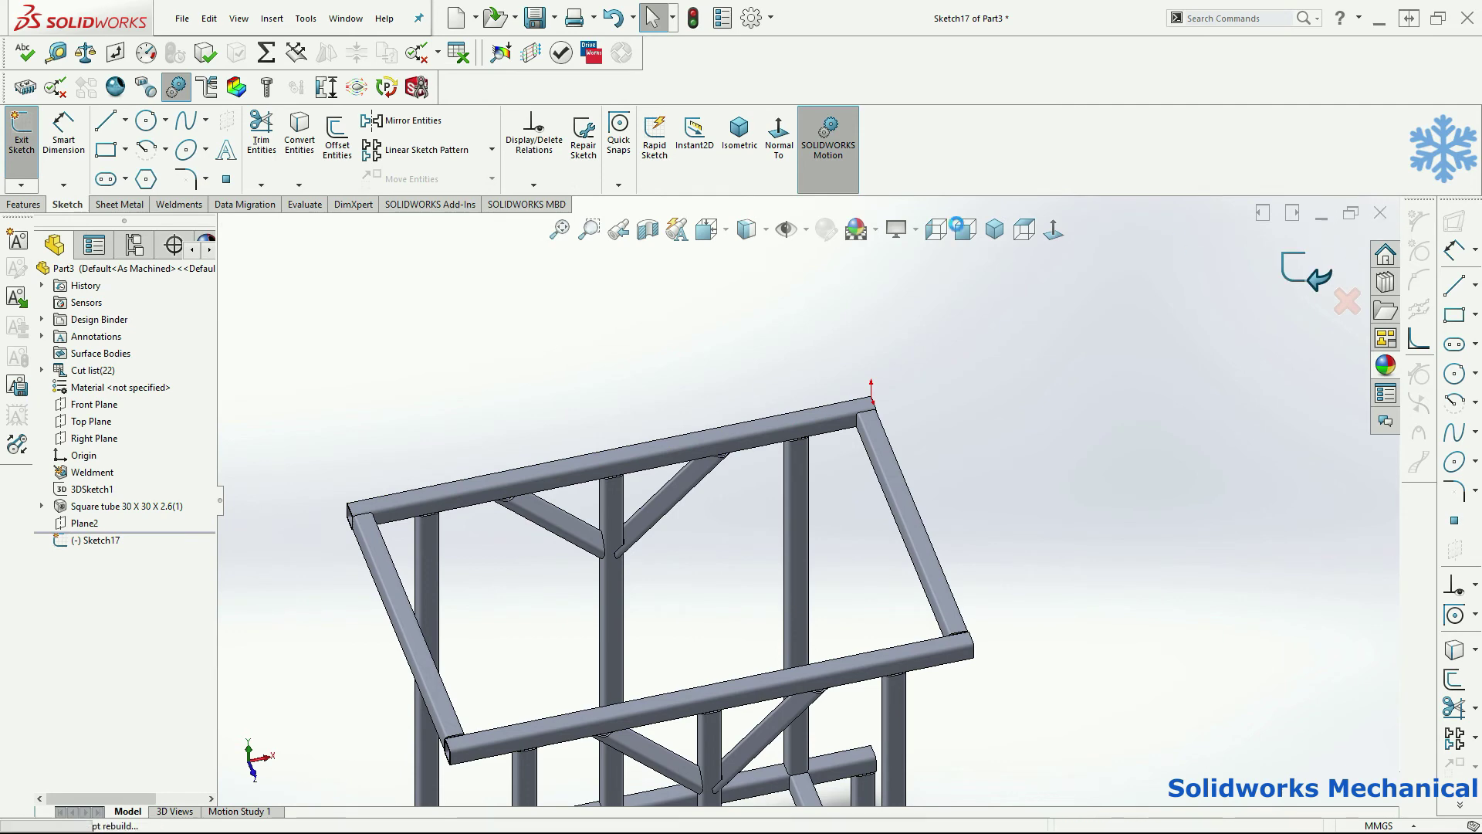
left_click(20, 151)
Start an Extruded Boss sketch on the upper face of the top frame's right cross tube.
scroll(886, 406, "down", 5)
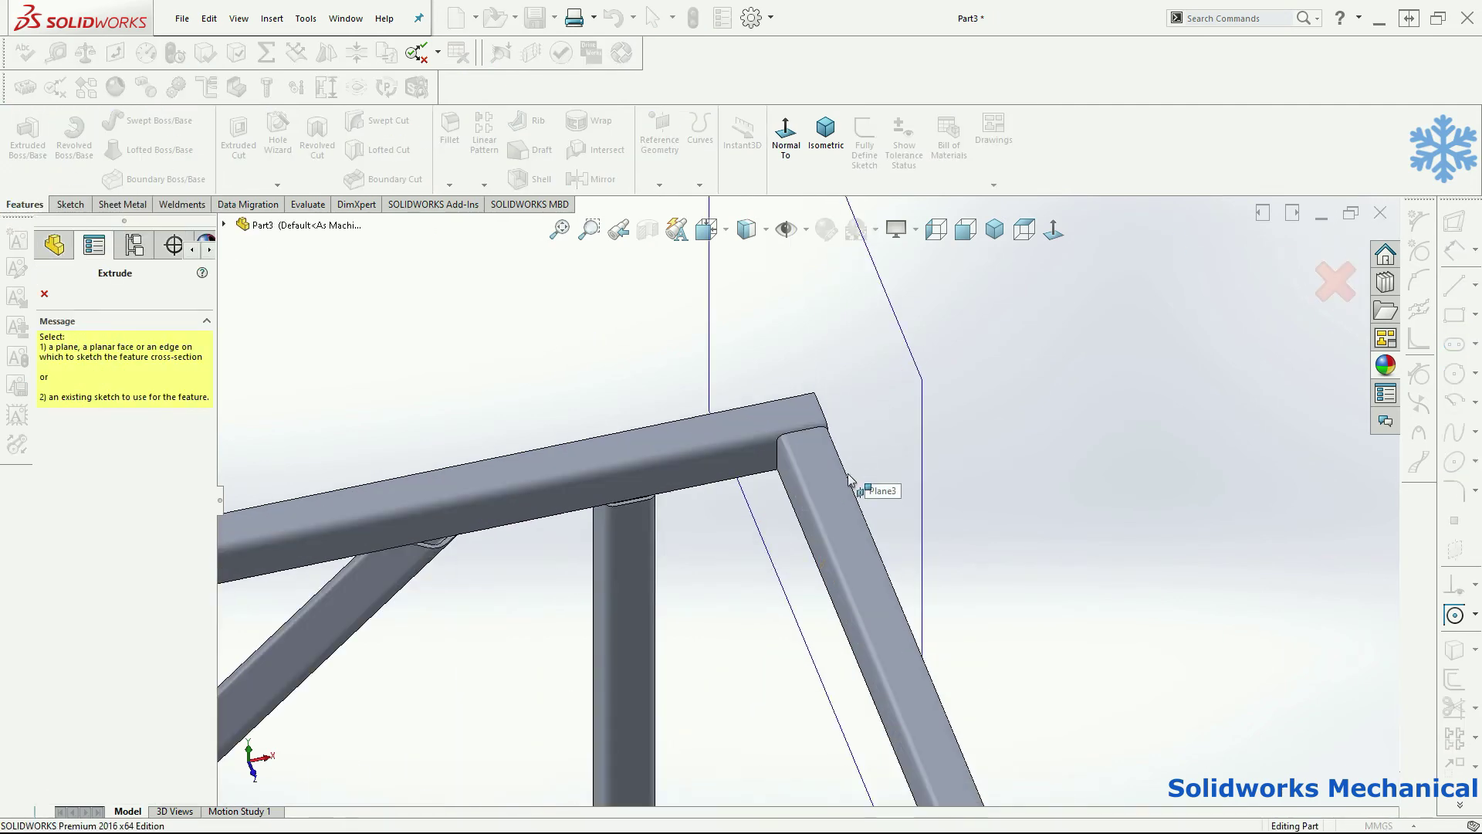
left_click(832, 481)
scroll(866, 433, "up", 5)
key("f")
middle_click_drag(1062, 349, 1038, 484)
left_click(1028, 230)
key("f")
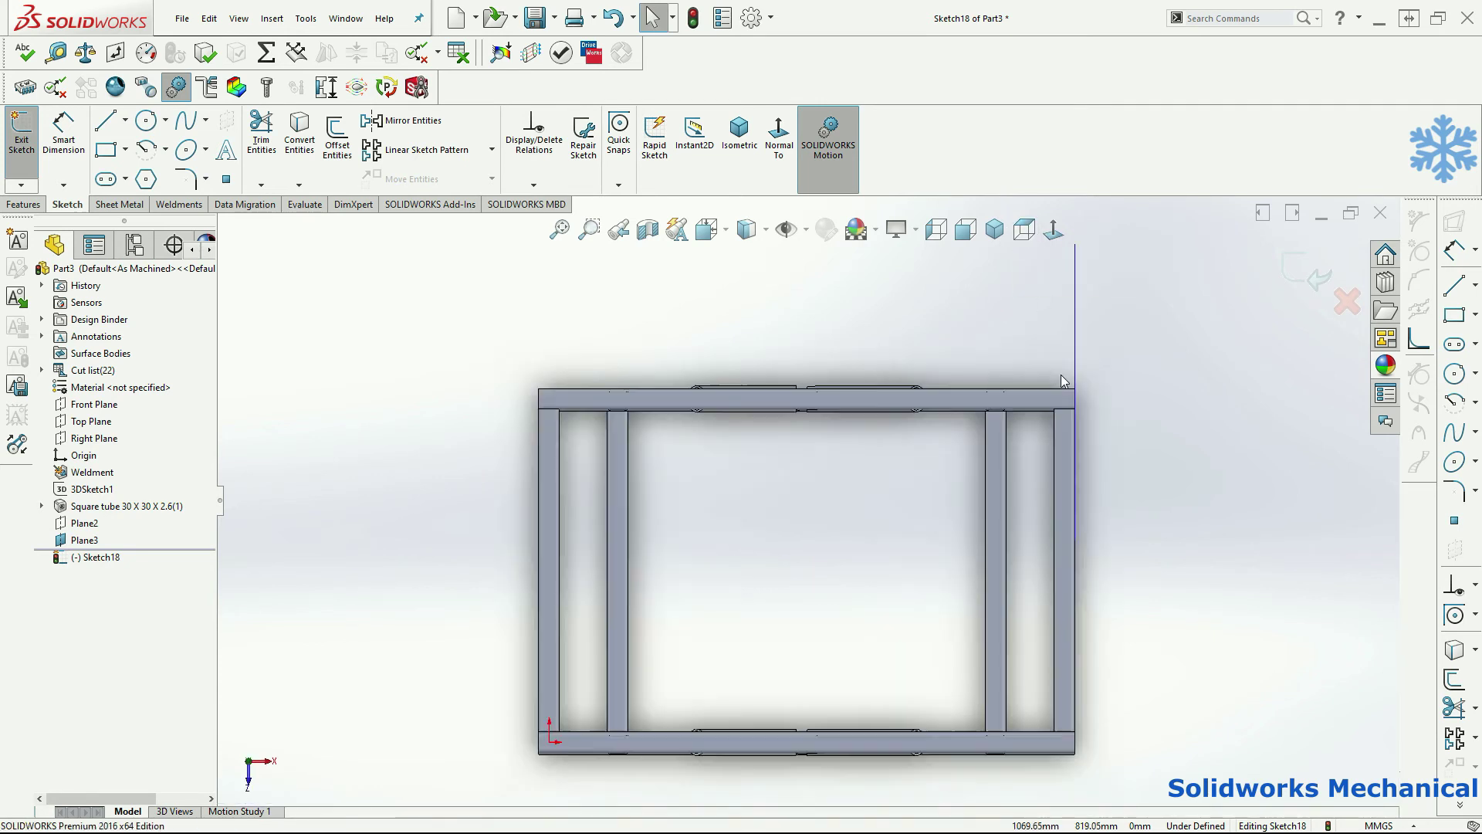
Sketch a center rectangle about 862 mm wide that surrounds the top frame on all sides.
left_click(125, 149)
left_click(145, 191)
left_click(808, 593)
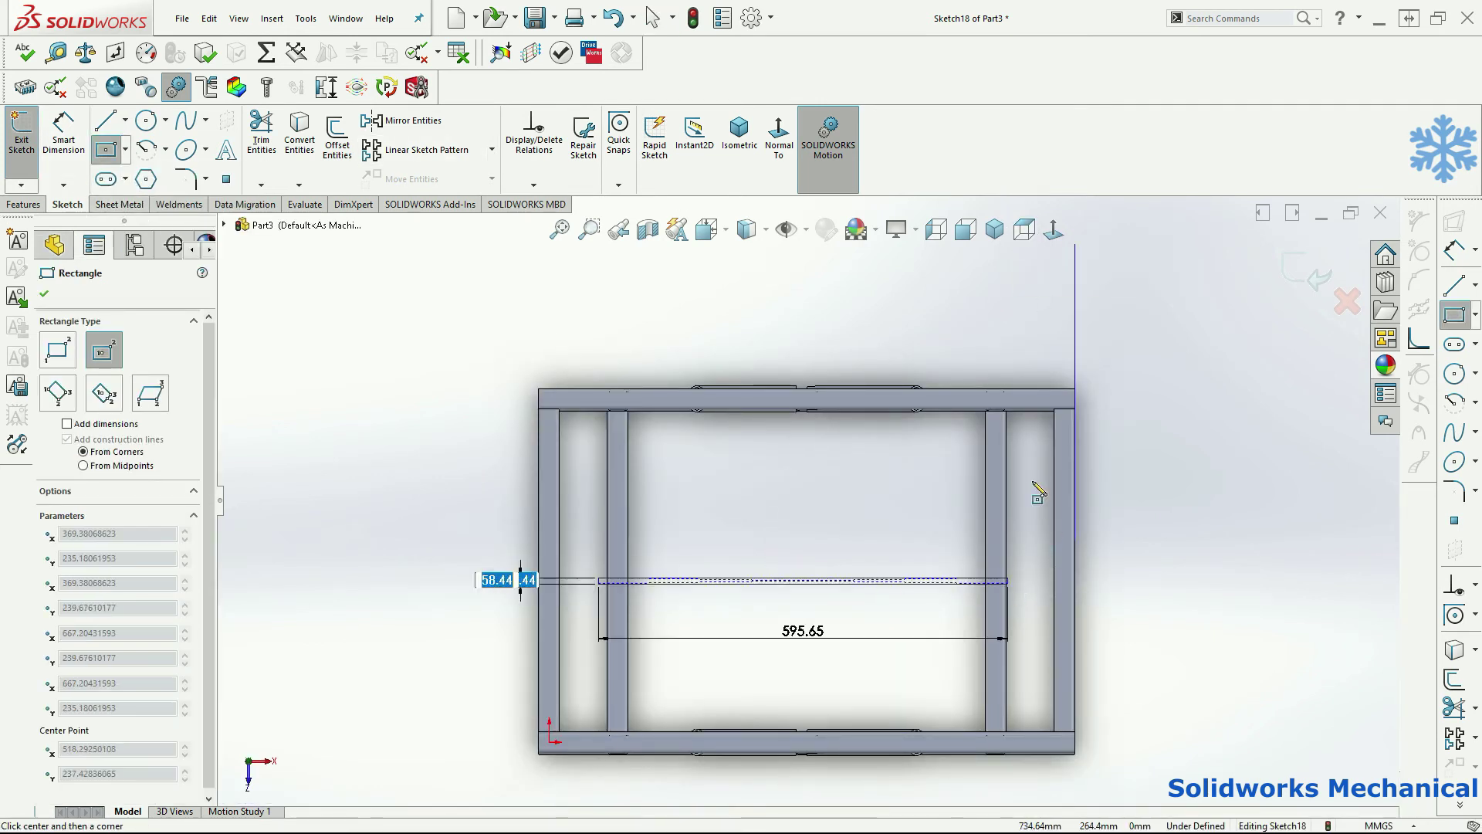
scroll(1042, 479, "up", 3)
left_click(1011, 397)
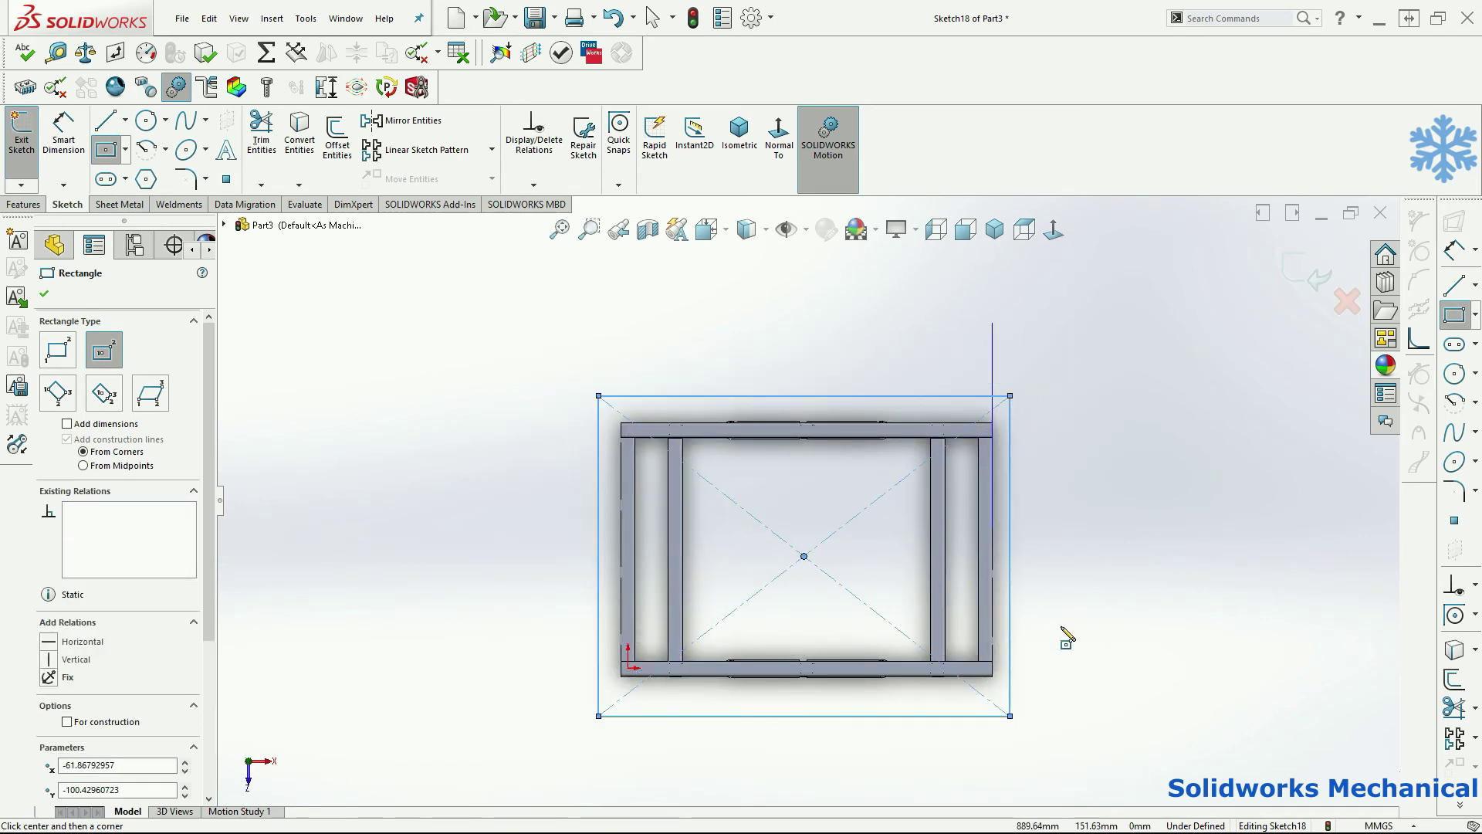
middle_click_drag(1041, 492, 1065, 367)
key("Escape")
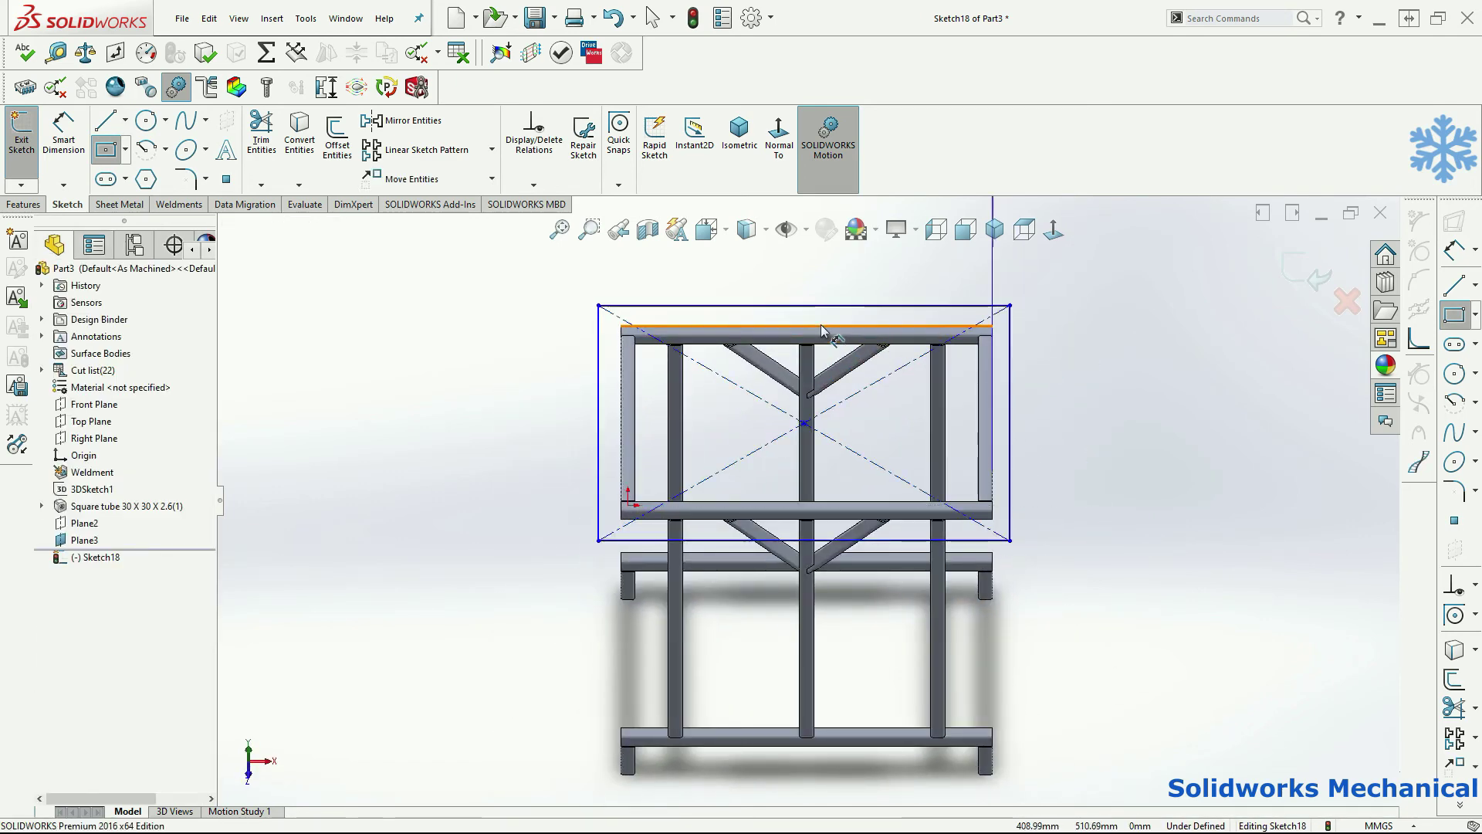
Dimension the rectangle's back edge 50 mm from the outer edge of the top frame's back tube.
key("d")
middle_click_drag(823, 332, 878, 382)
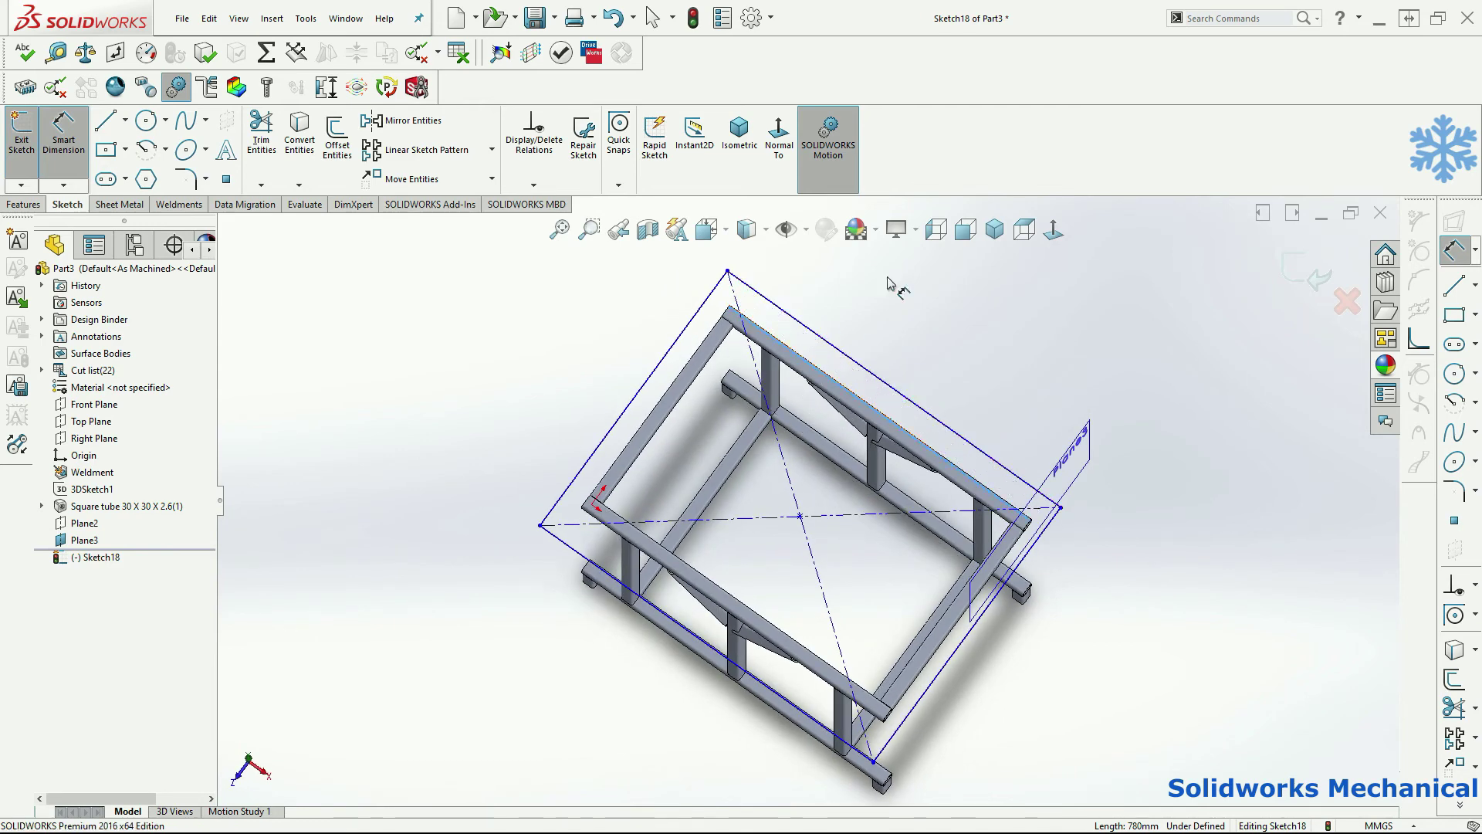
left_click(1025, 229)
left_click(957, 424)
left_click(960, 375)
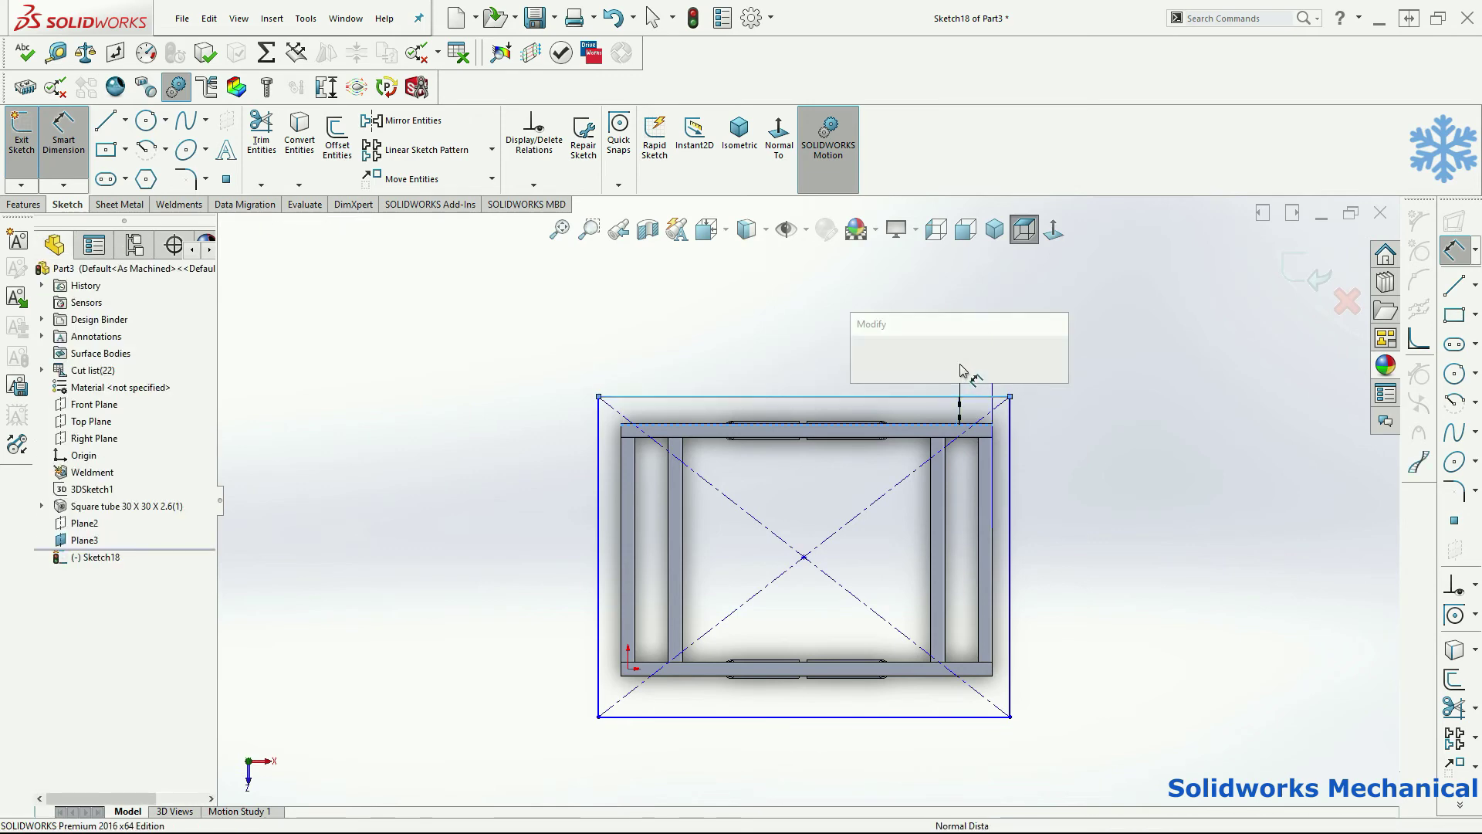
type("50")
key("Return")
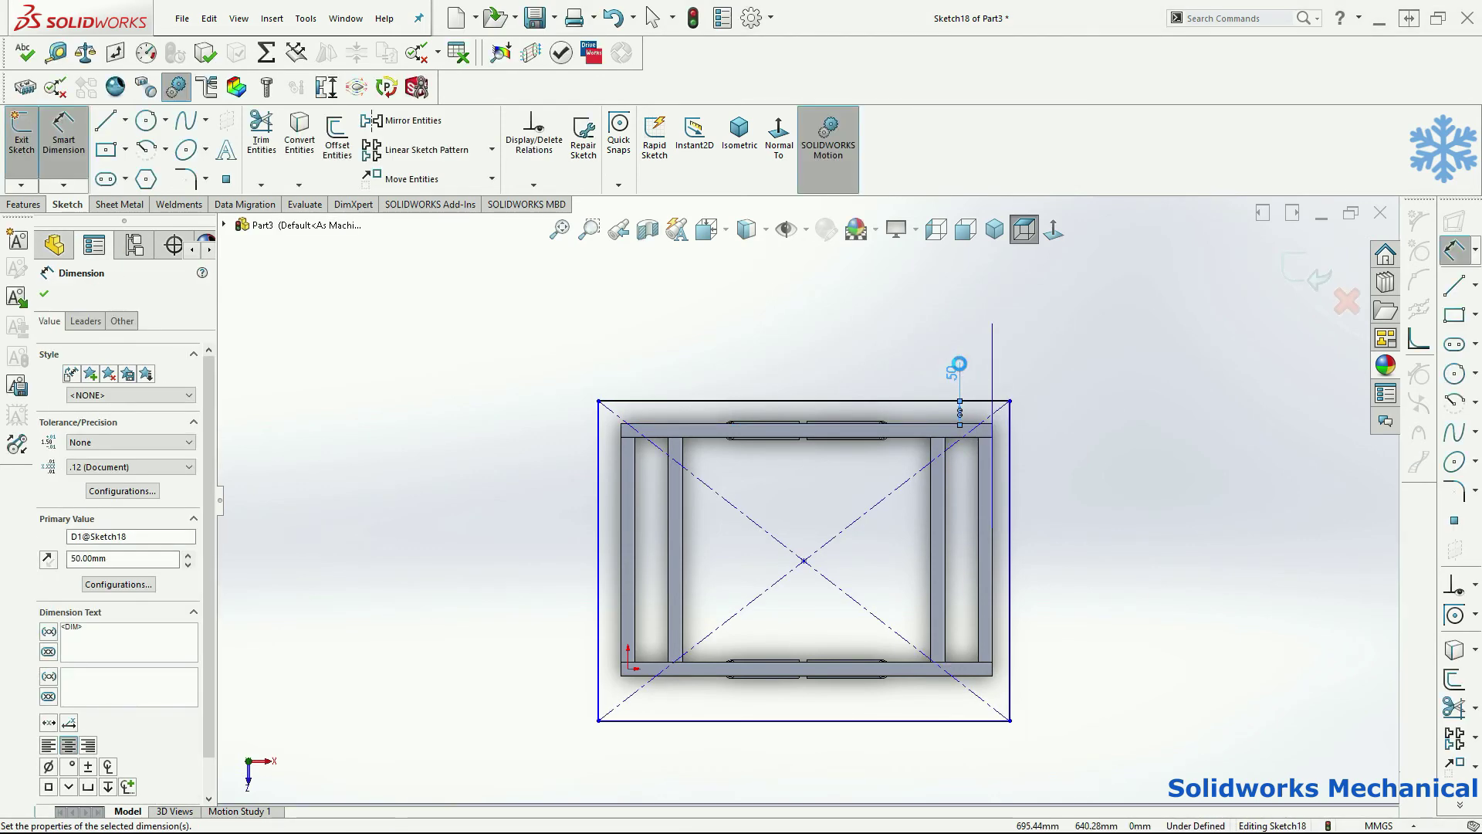
key("Escape")
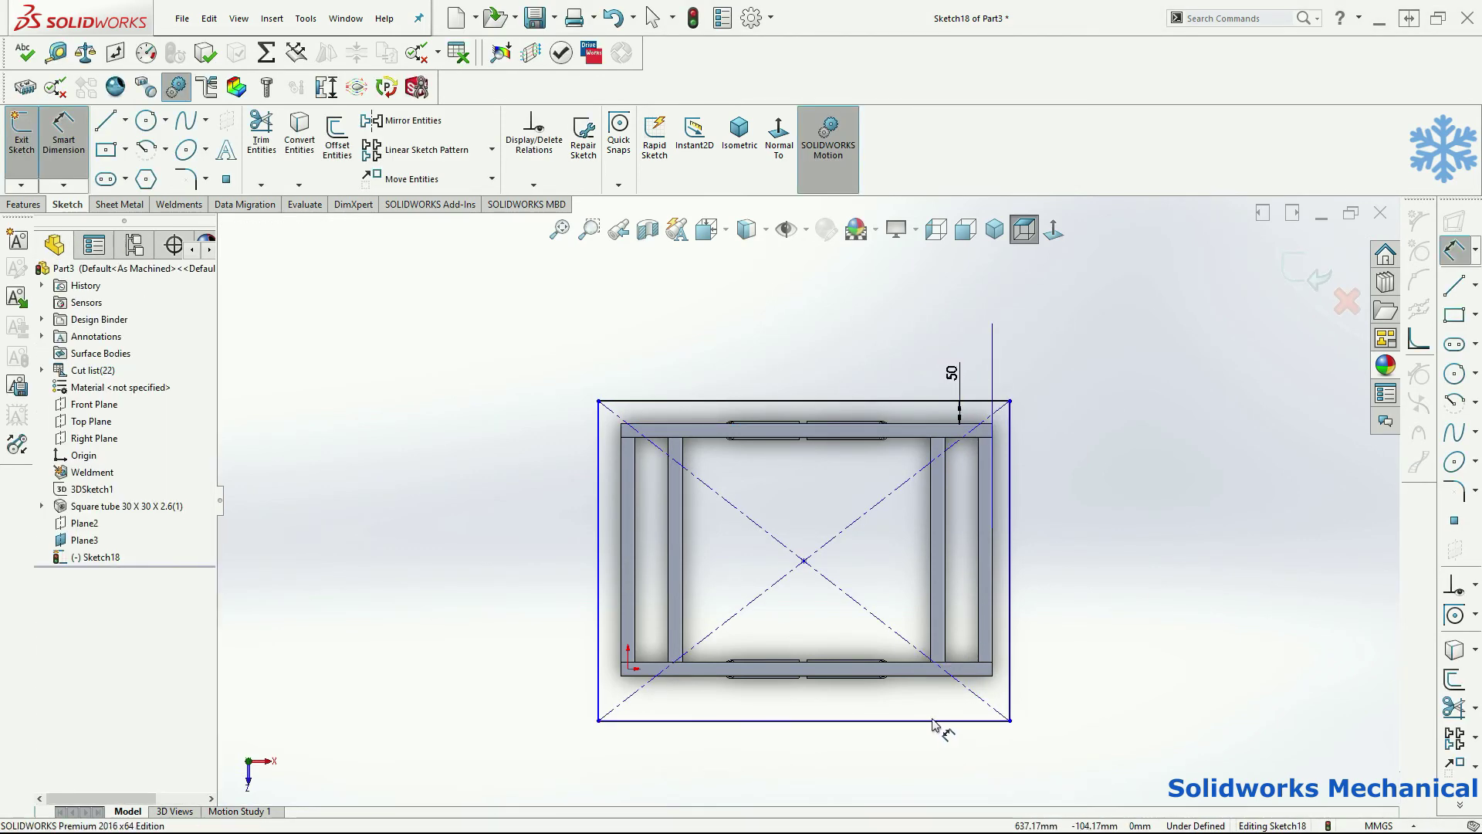
Dimension the rectangle's front edge 50 mm from the outer edge of the top frame's front tube.
left_click(934, 722)
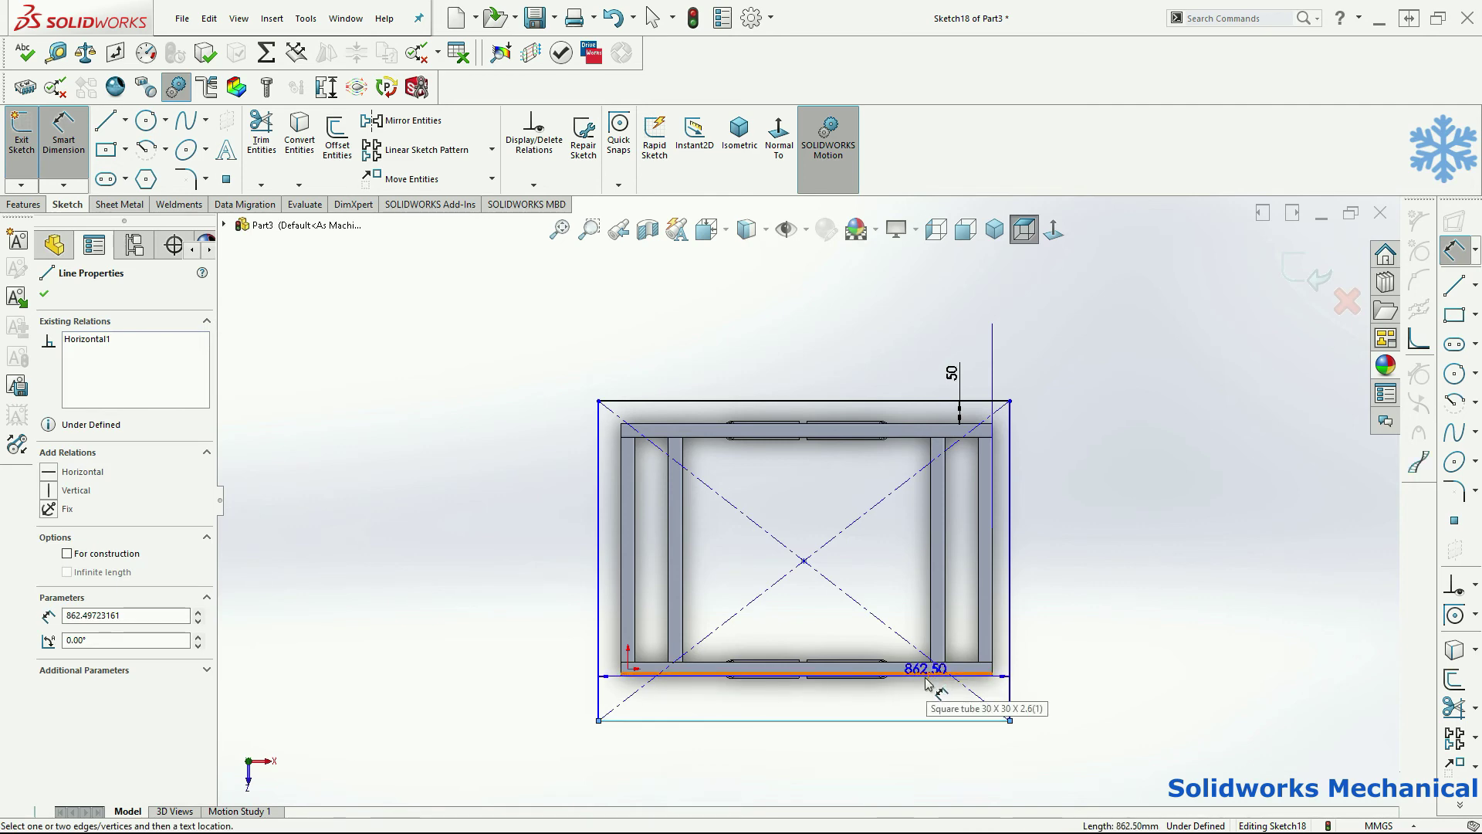
scroll(926, 683, "down", 4)
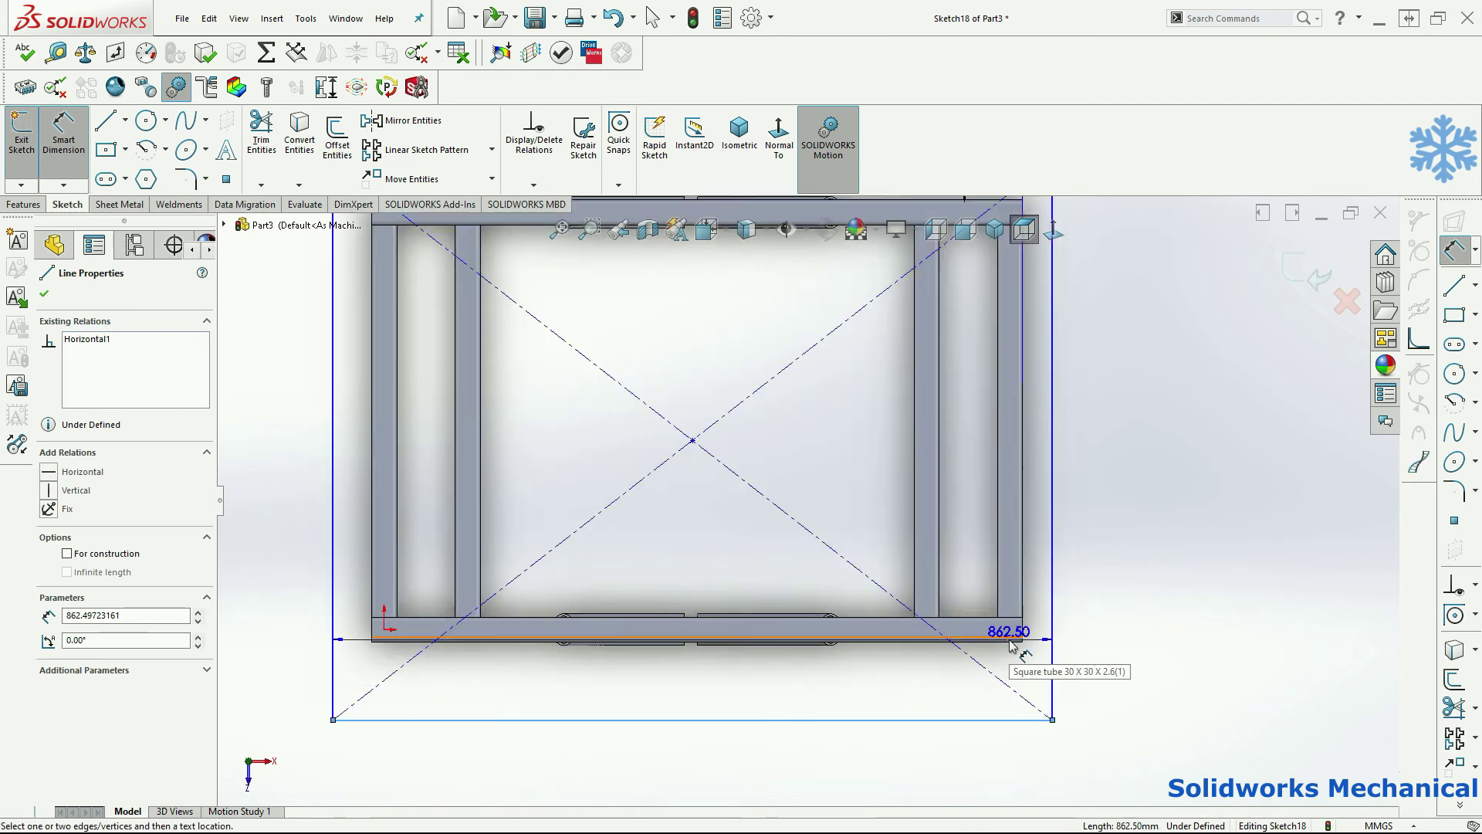
left_click(1008, 641)
left_click(936, 687)
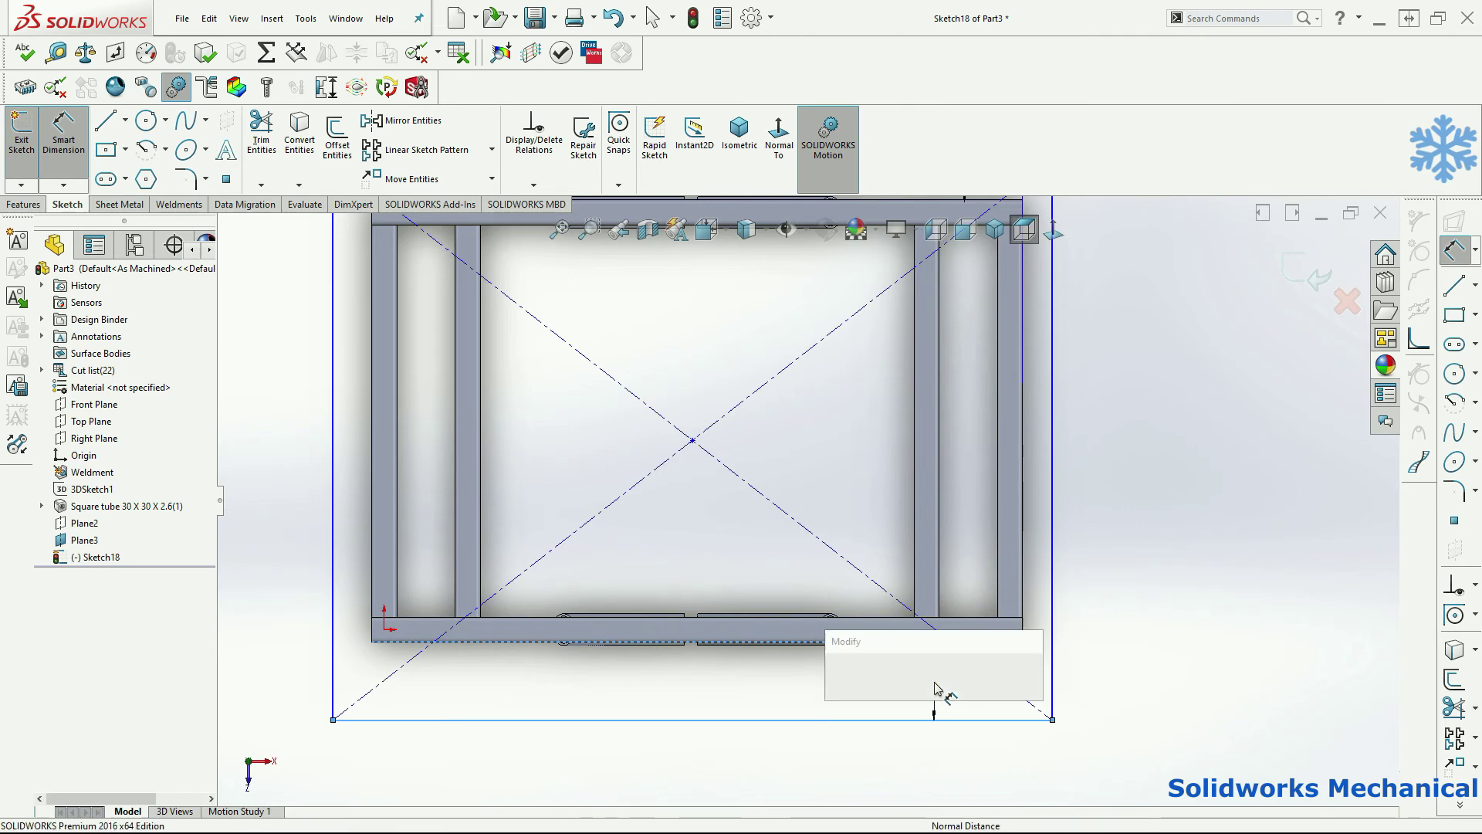
type("50")
key("Return")
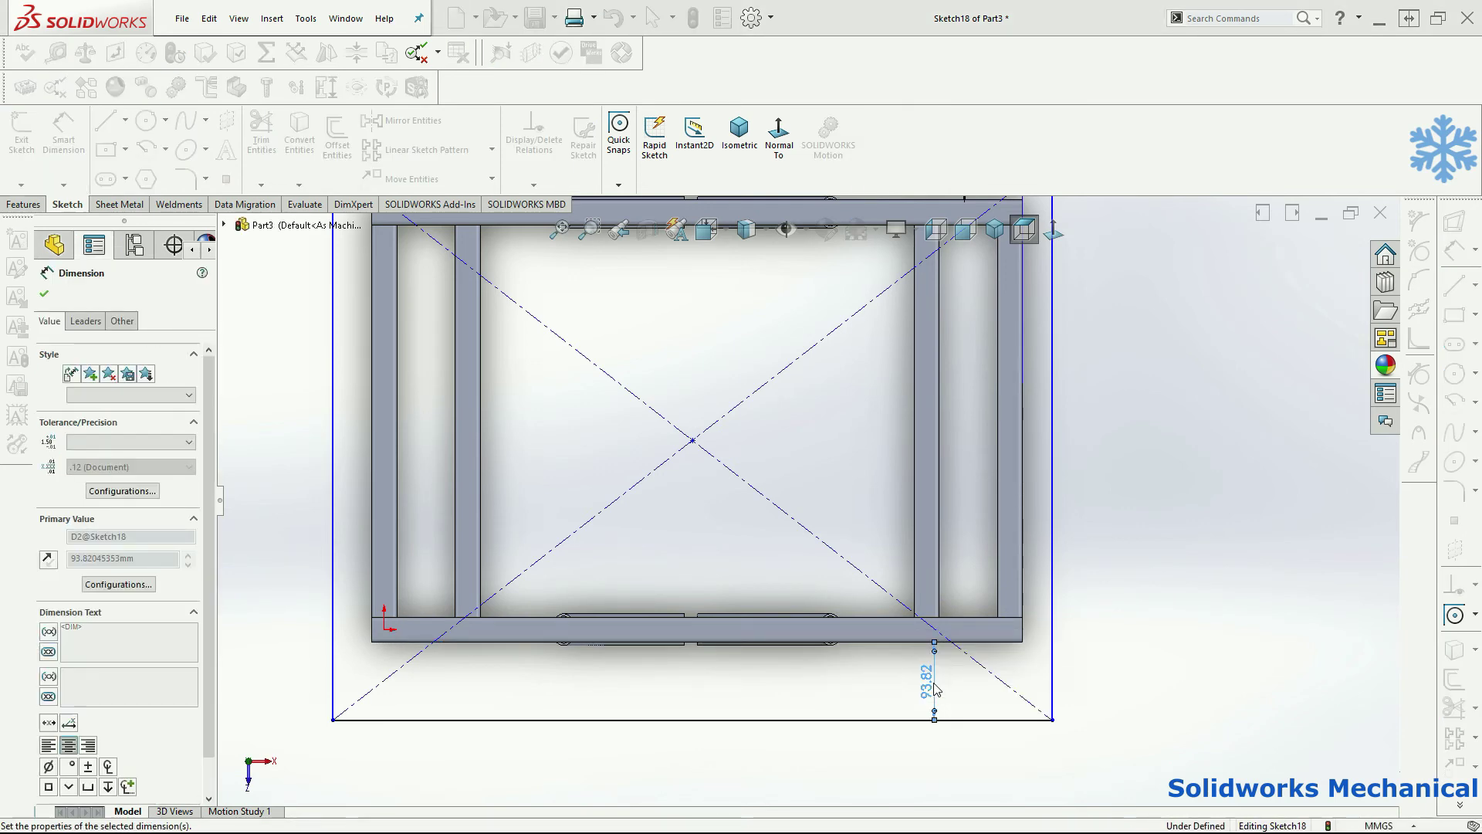
Dimension the rectangle's right edge 50 mm from the outer edge of the top frame's right tube.
left_click(1026, 566)
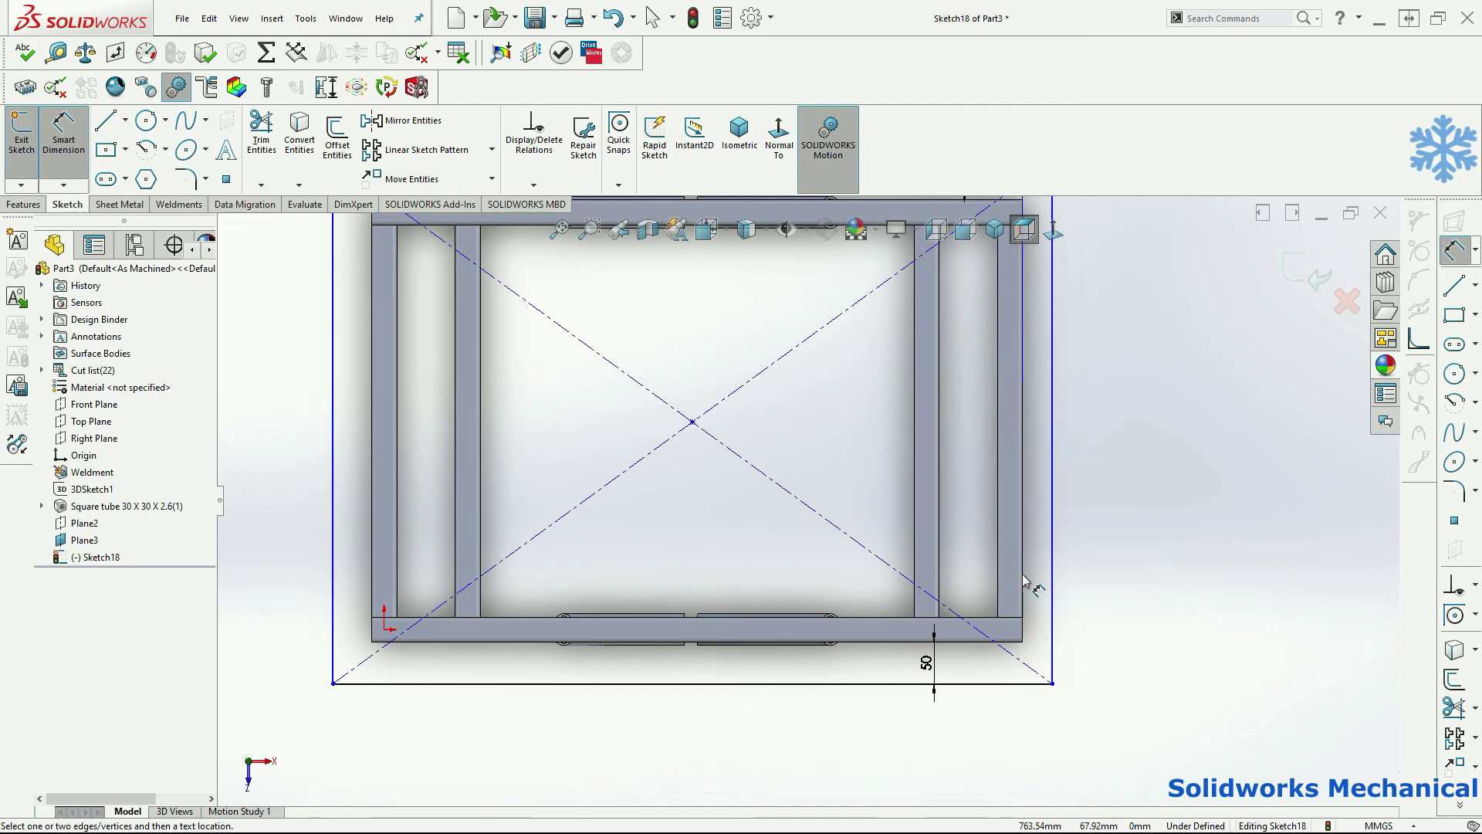
left_click(1052, 573)
left_click(1051, 569)
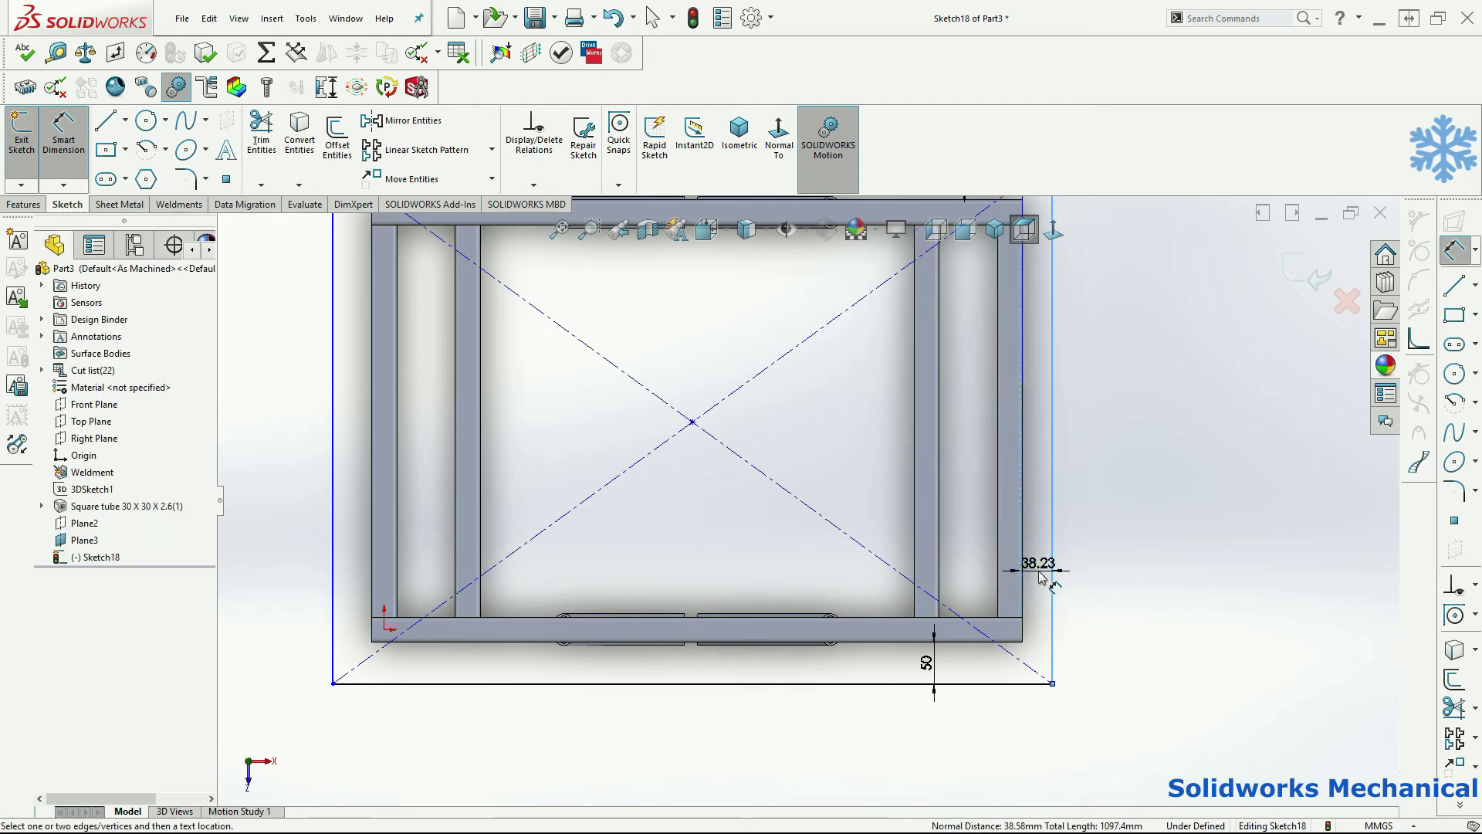
left_click(1039, 572)
type("50")
key("Return")
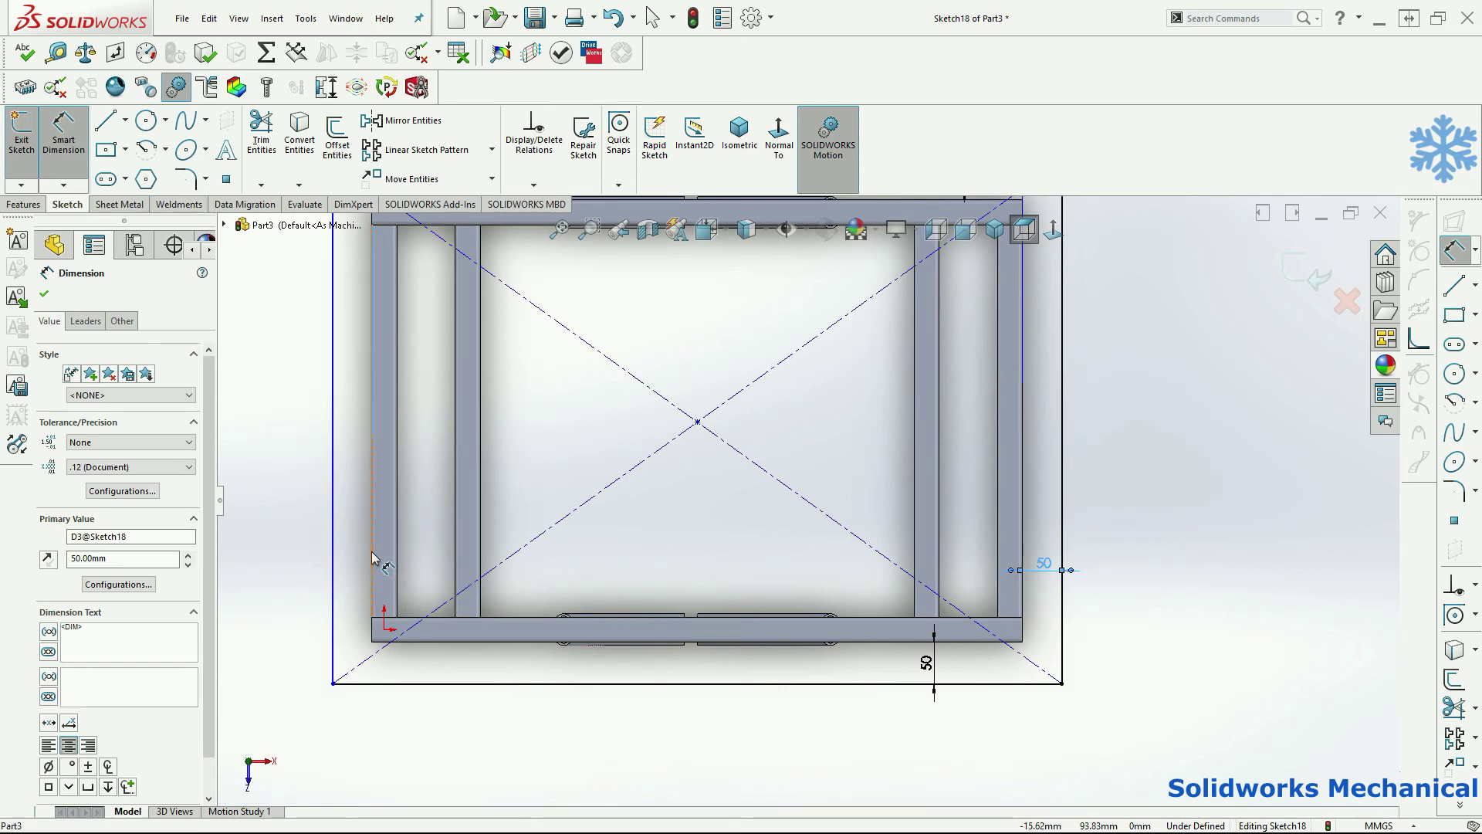
Dimension the rectangle's left edge 50 mm from the outer edge of the top frame's left tube.
left_click(333, 569)
left_click(315, 564)
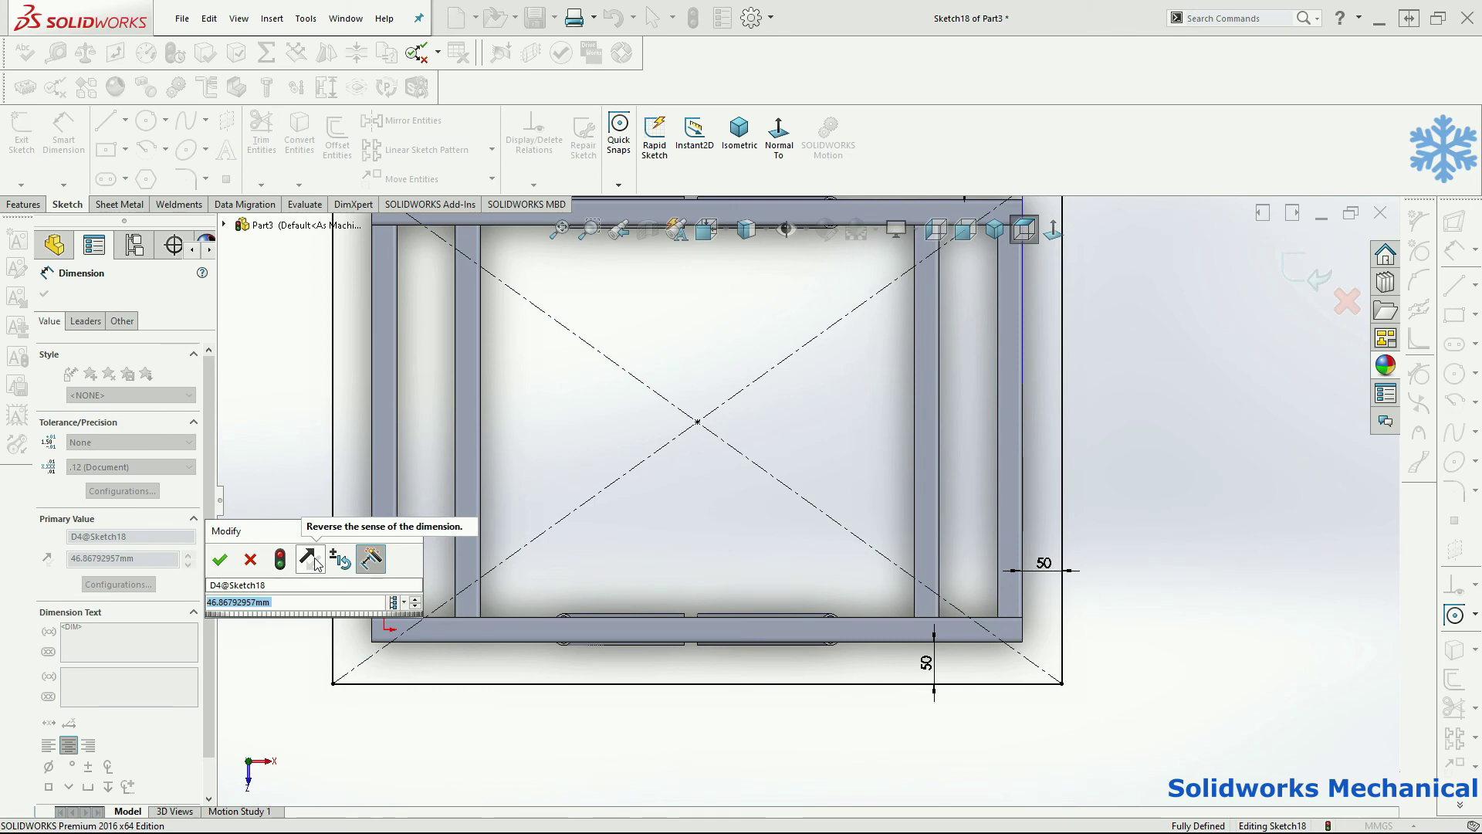
type("50")
key("Return")
scroll(544, 474, "down", 1)
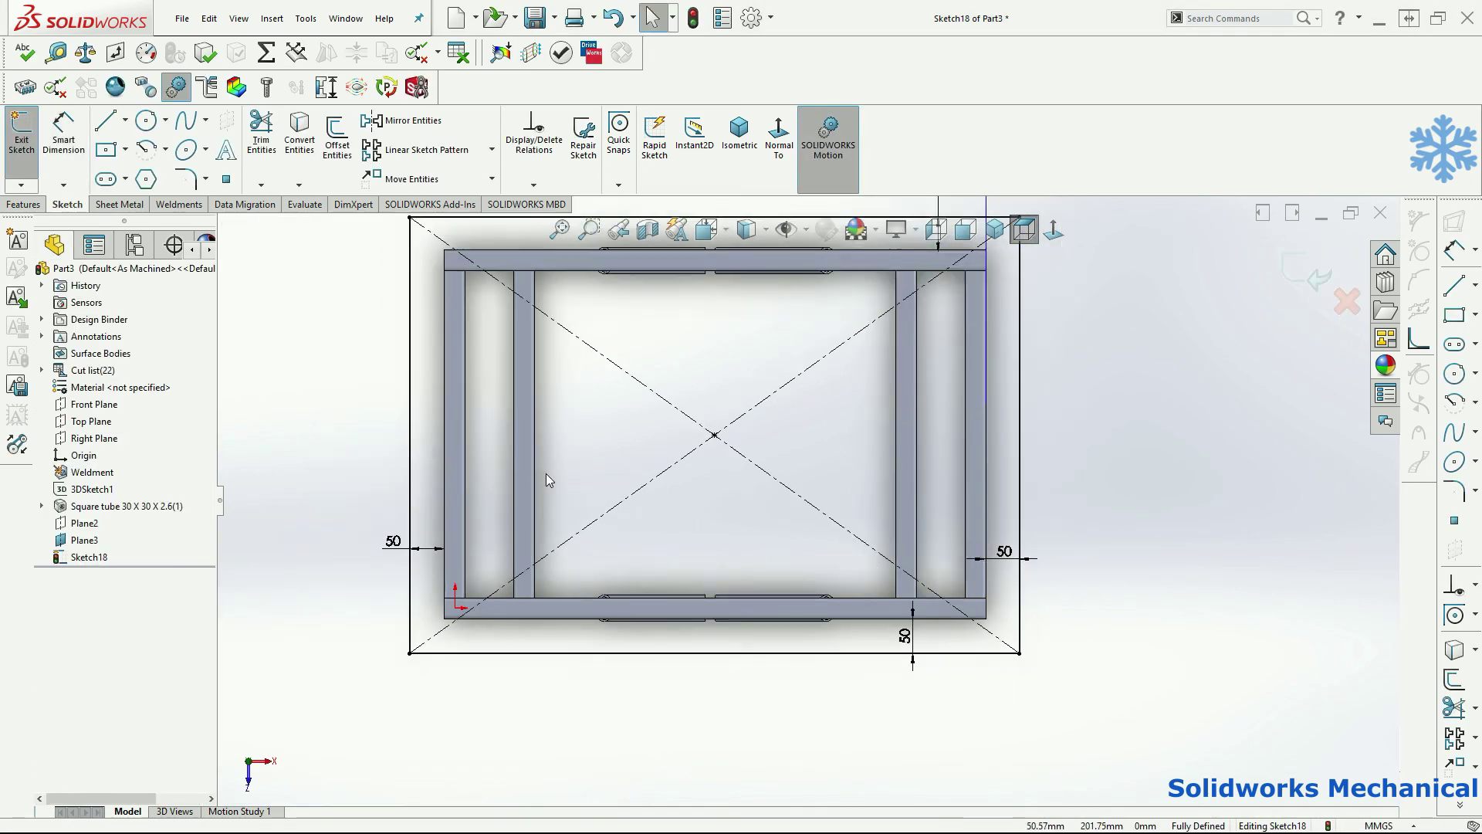
Extrude the overhanging rectangle 6 mm as a blind boss to form the tabletop plate.
scroll(543, 474, "up", 4)
scroll(983, 430, "up", 1)
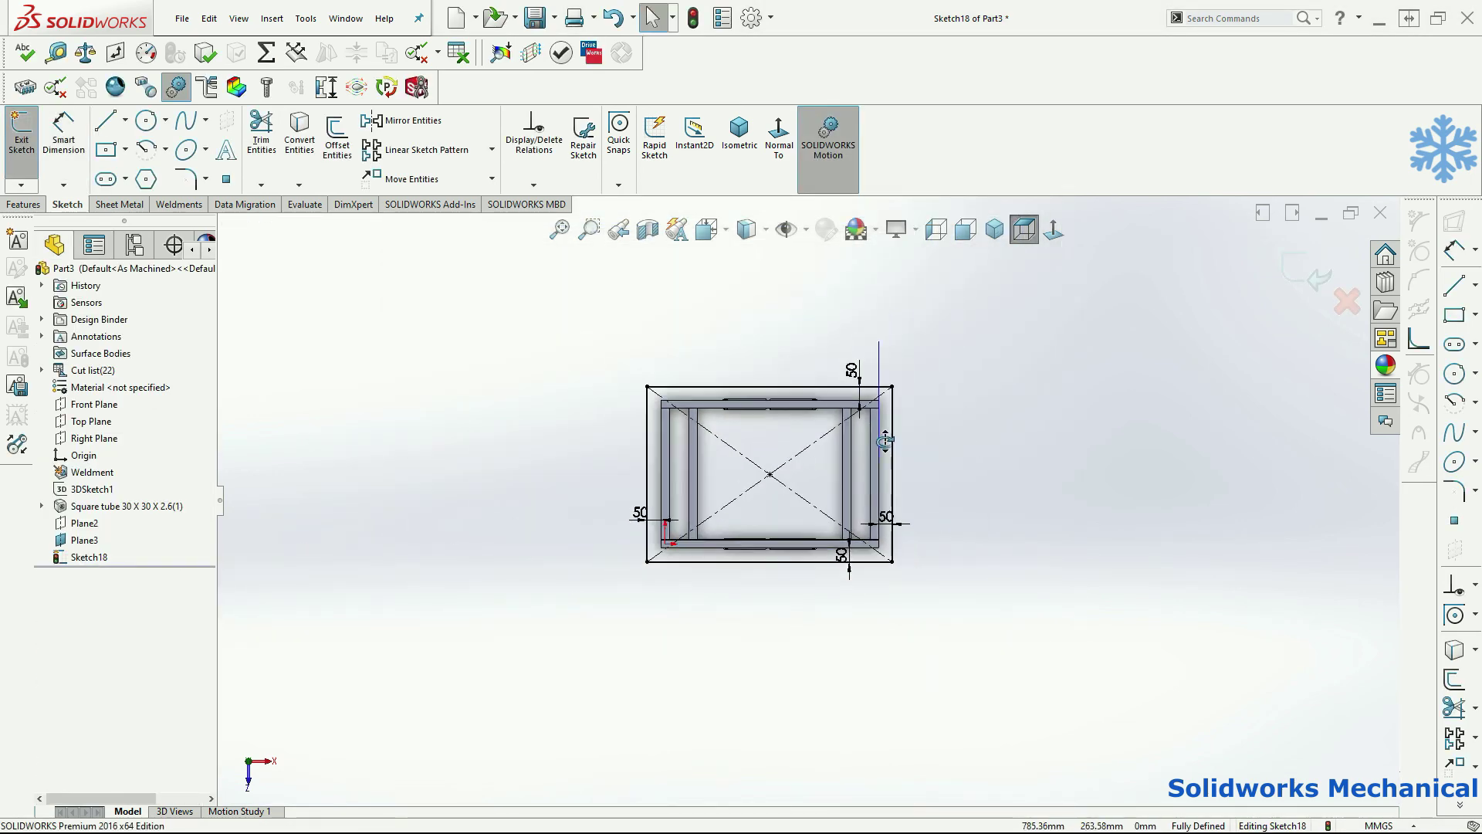
middle_click_drag(885, 440, 861, 340)
left_click(23, 204)
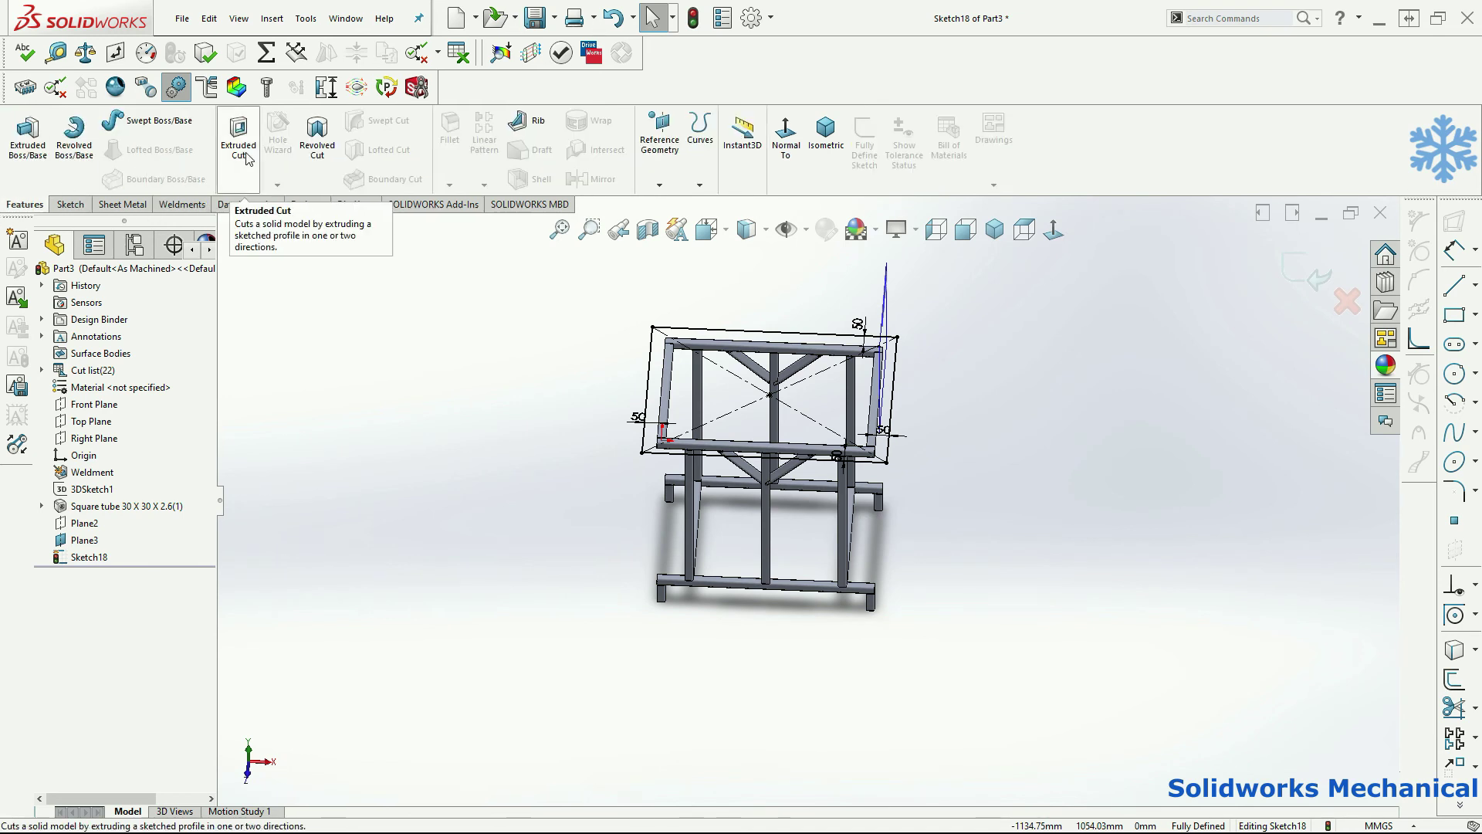
left_click(28, 139)
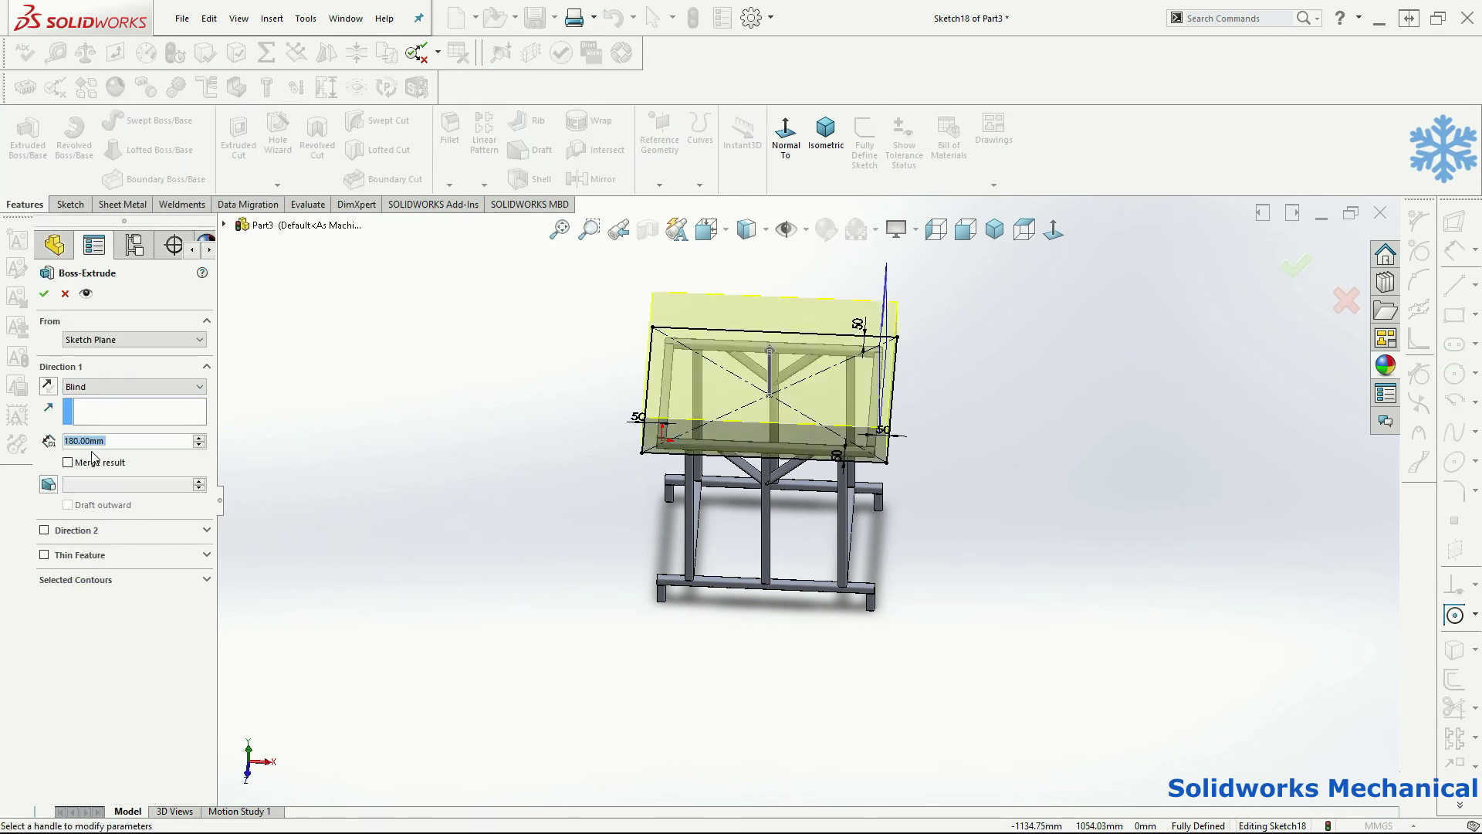
type("6")
key("Return")
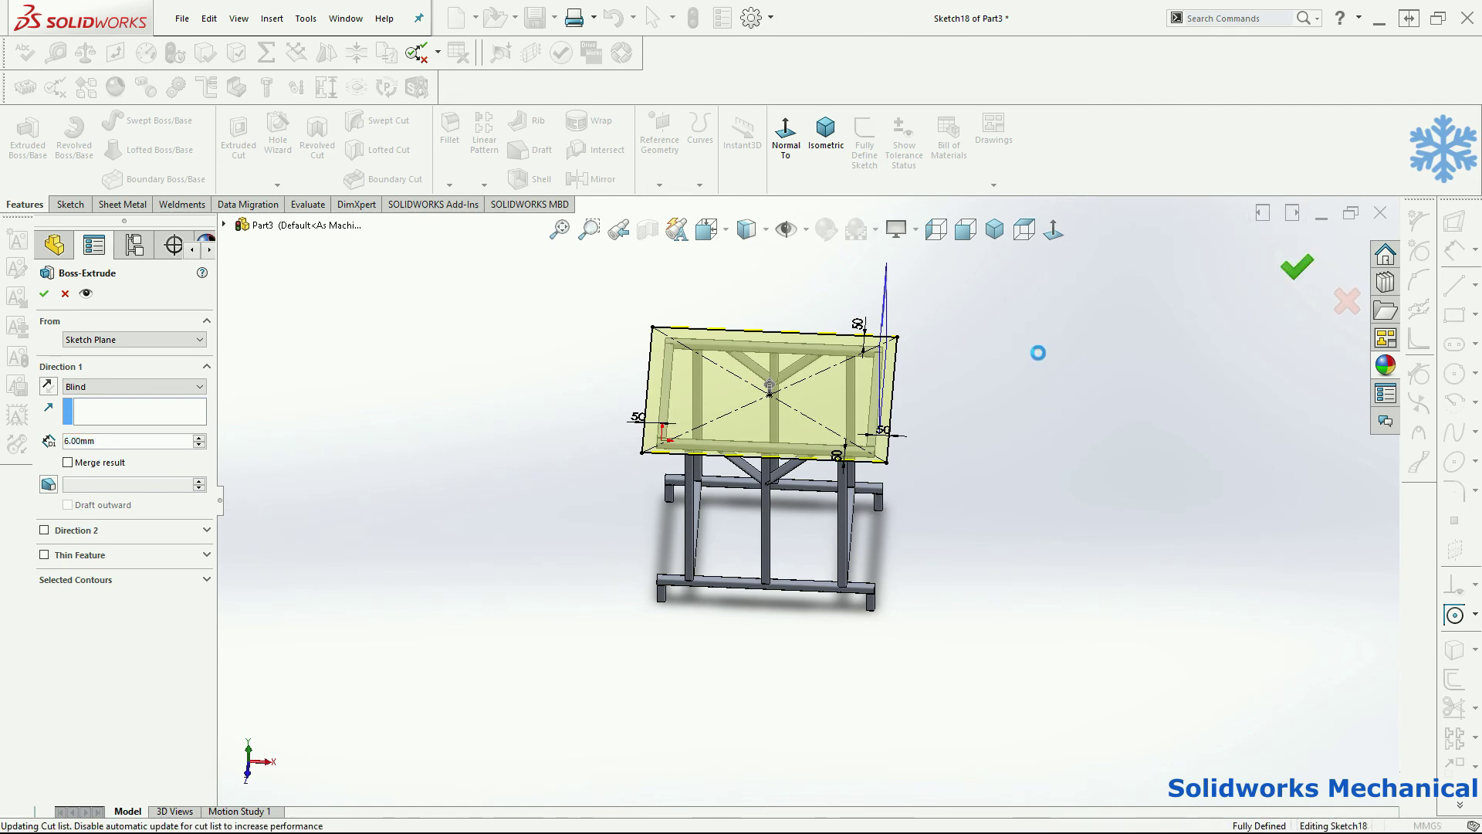
Hide the reference plane Plane3 that is displayed beside the tabletop.
mouse_move(1012, 369)
middle_mouse_down()
mouse_move(956, 447)
mouse_move(1035, 325)
mouse_move(1105, 305)
mouse_move(1221, 308)
mouse_move(1263, 417)
mouse_move(1206, 434)
mouse_move(1150, 409)
middle_mouse_up()
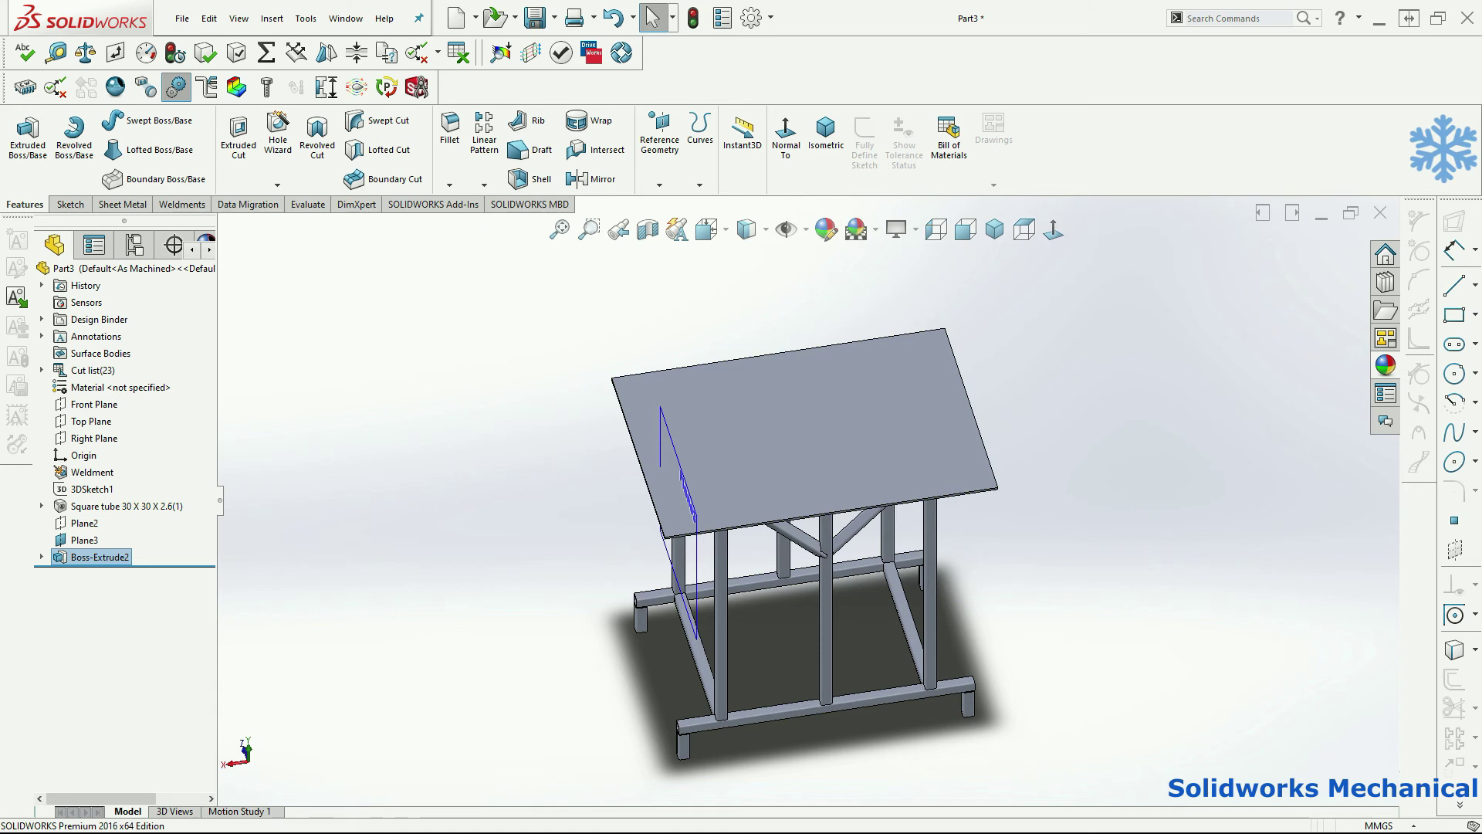
middle_click_drag(1075, 722, 884, 700)
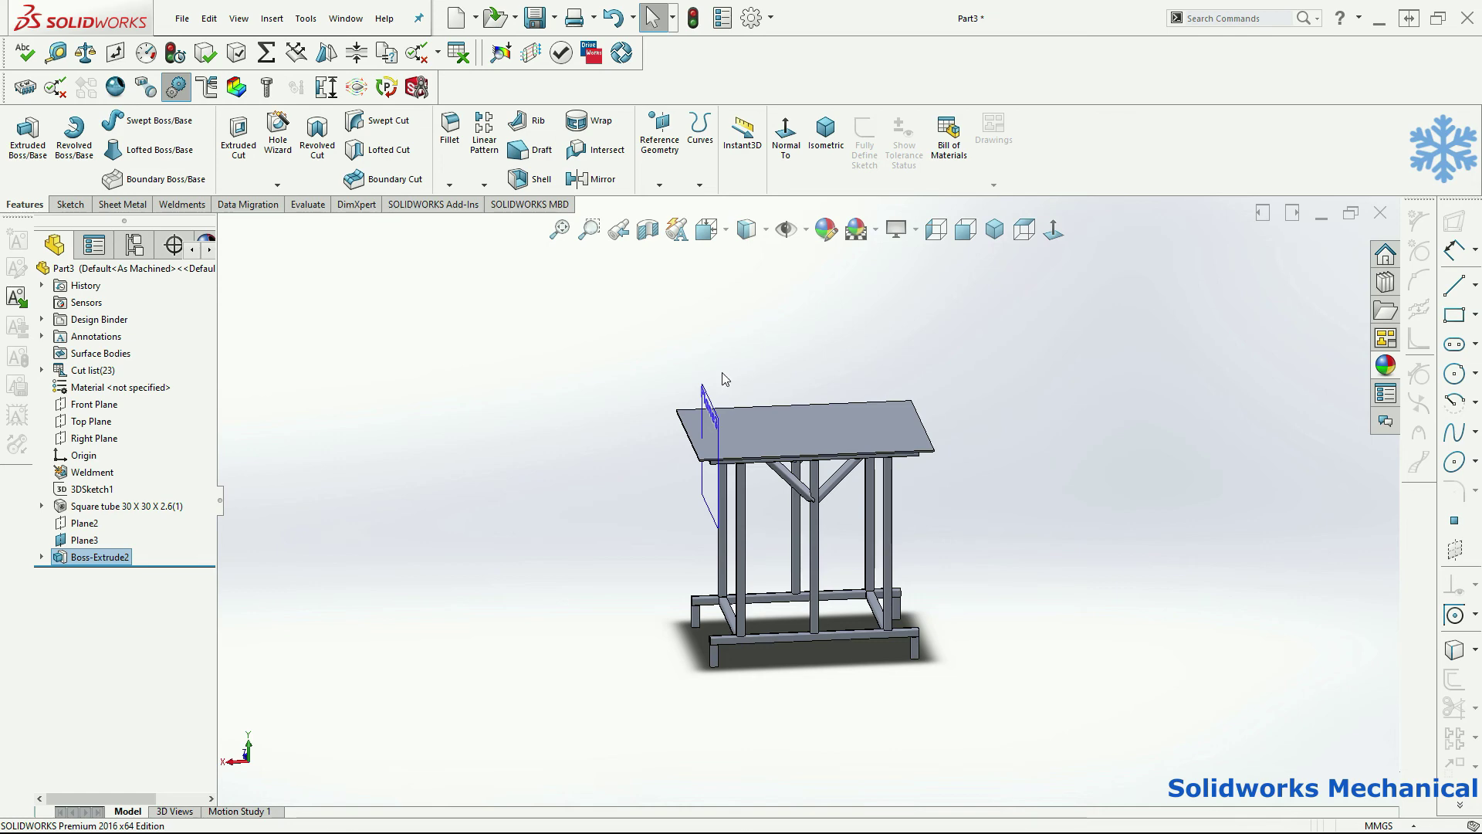
left_click(707, 407)
left_click(788, 358)
middle_click_drag(956, 364, 995, 367)
key("f")
middle_click_drag(943, 420, 926, 463)
scroll(643, 390, "down", 3)
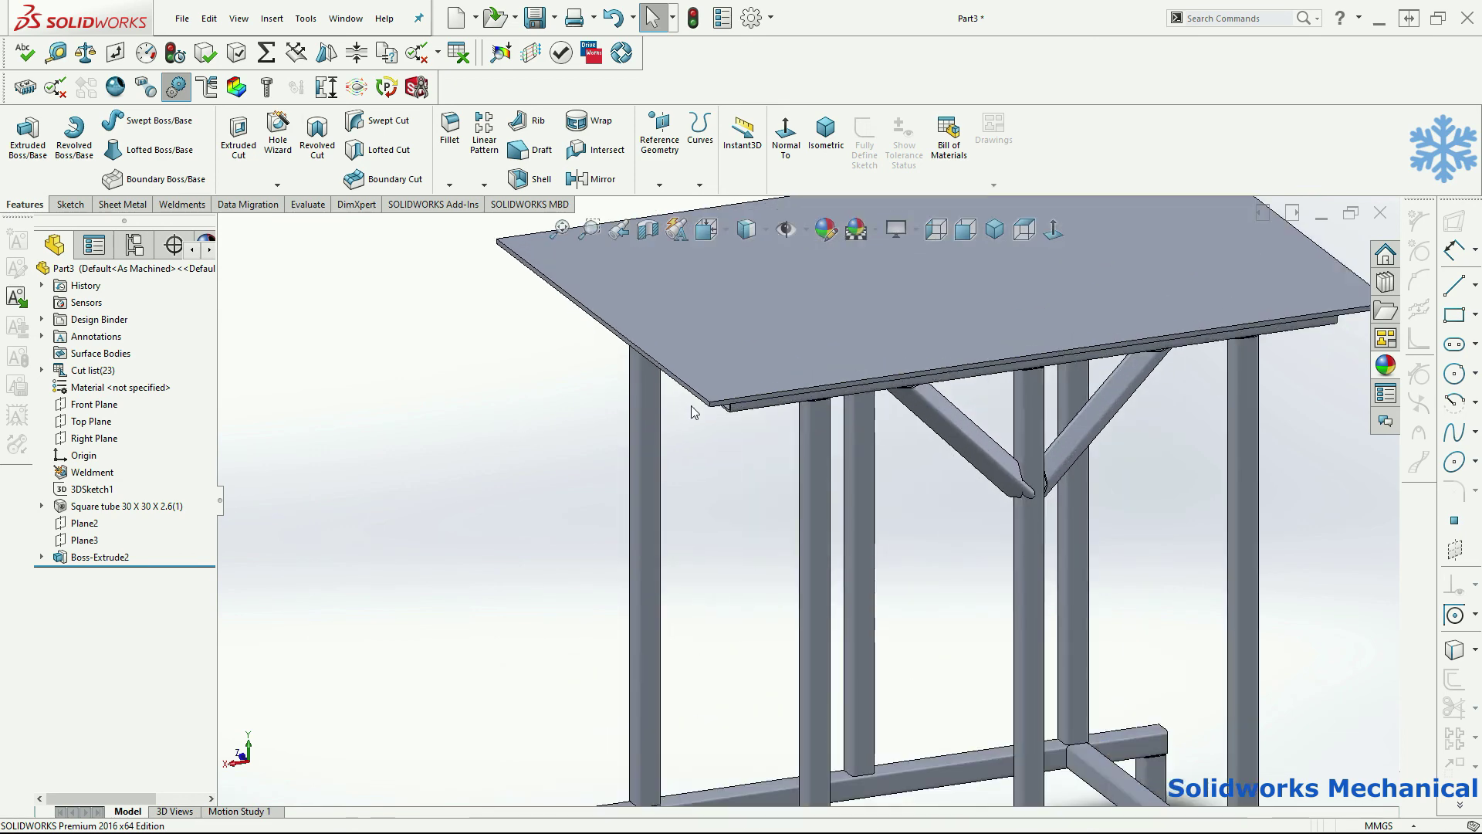
Edit the tabletop extrusion's sketch and round all four corners of the rectangle with 15 mm sketch fillets.
left_click(88, 556)
left_click(107, 510)
scroll(668, 474, "up", 3)
mouse_move(669, 477)
middle_mouse_down()
mouse_move(643, 583)
mouse_move(633, 568)
middle_mouse_up()
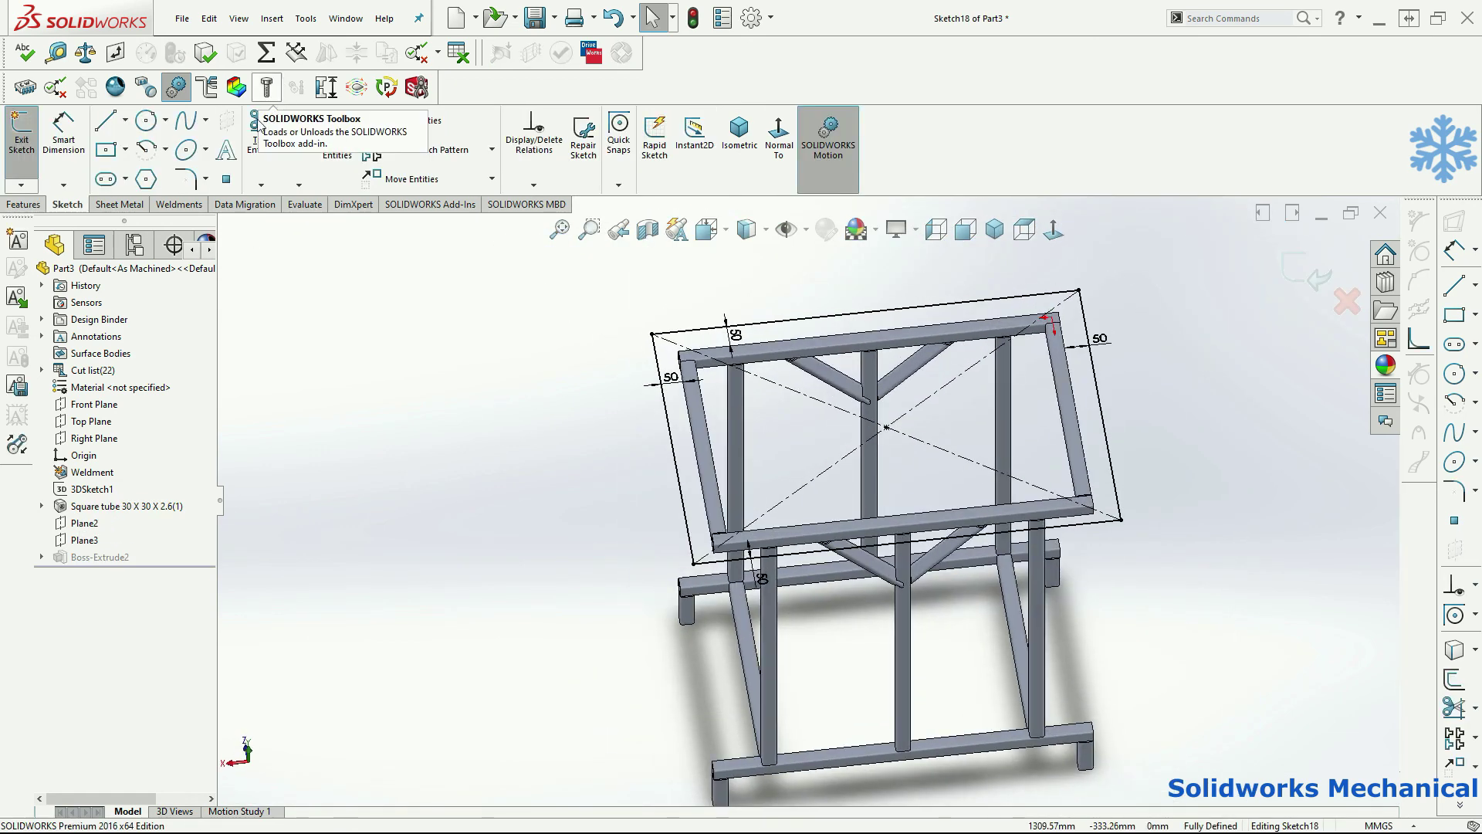
left_click(183, 182)
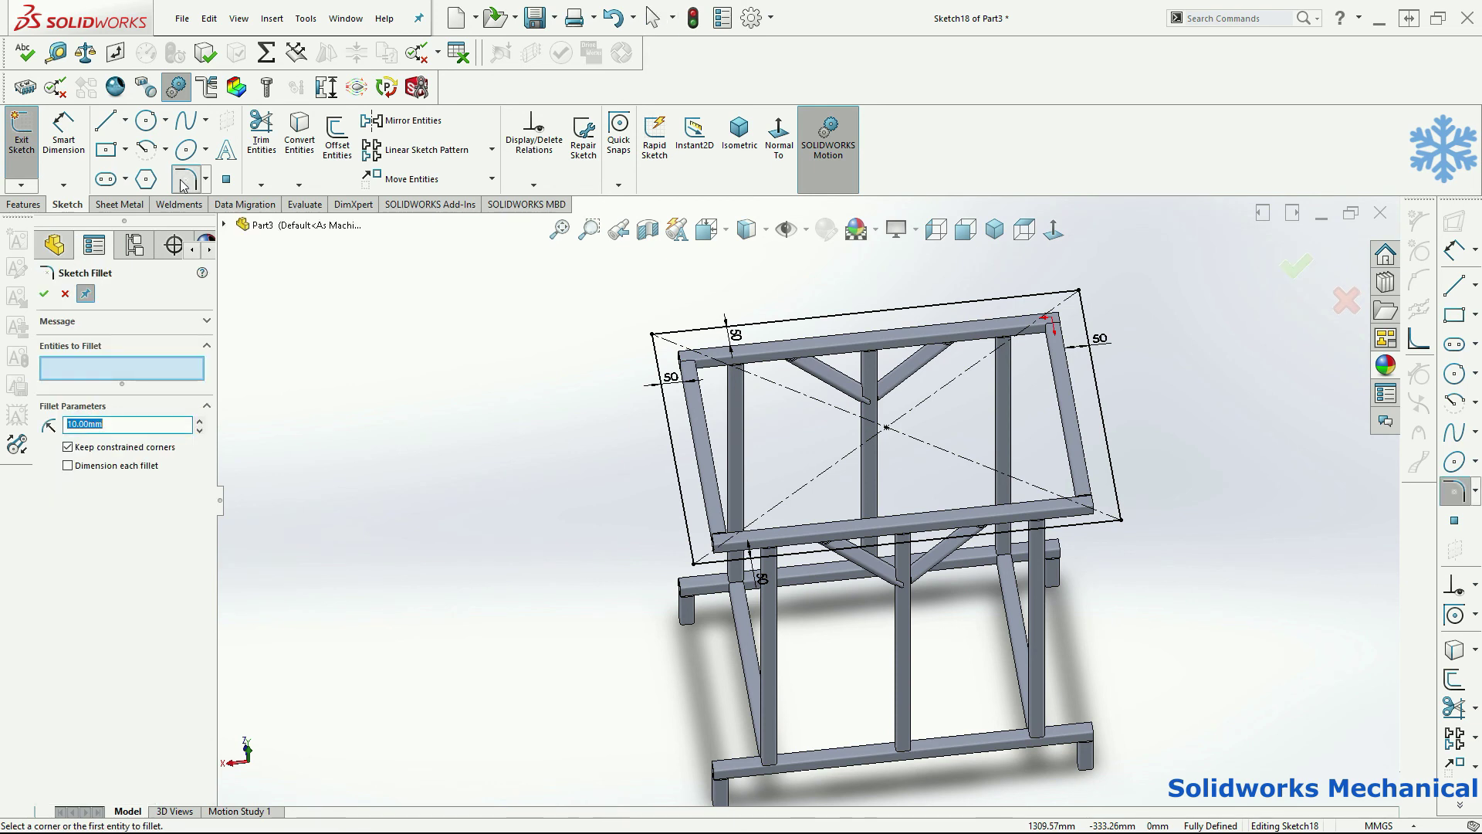
left_click(658, 368)
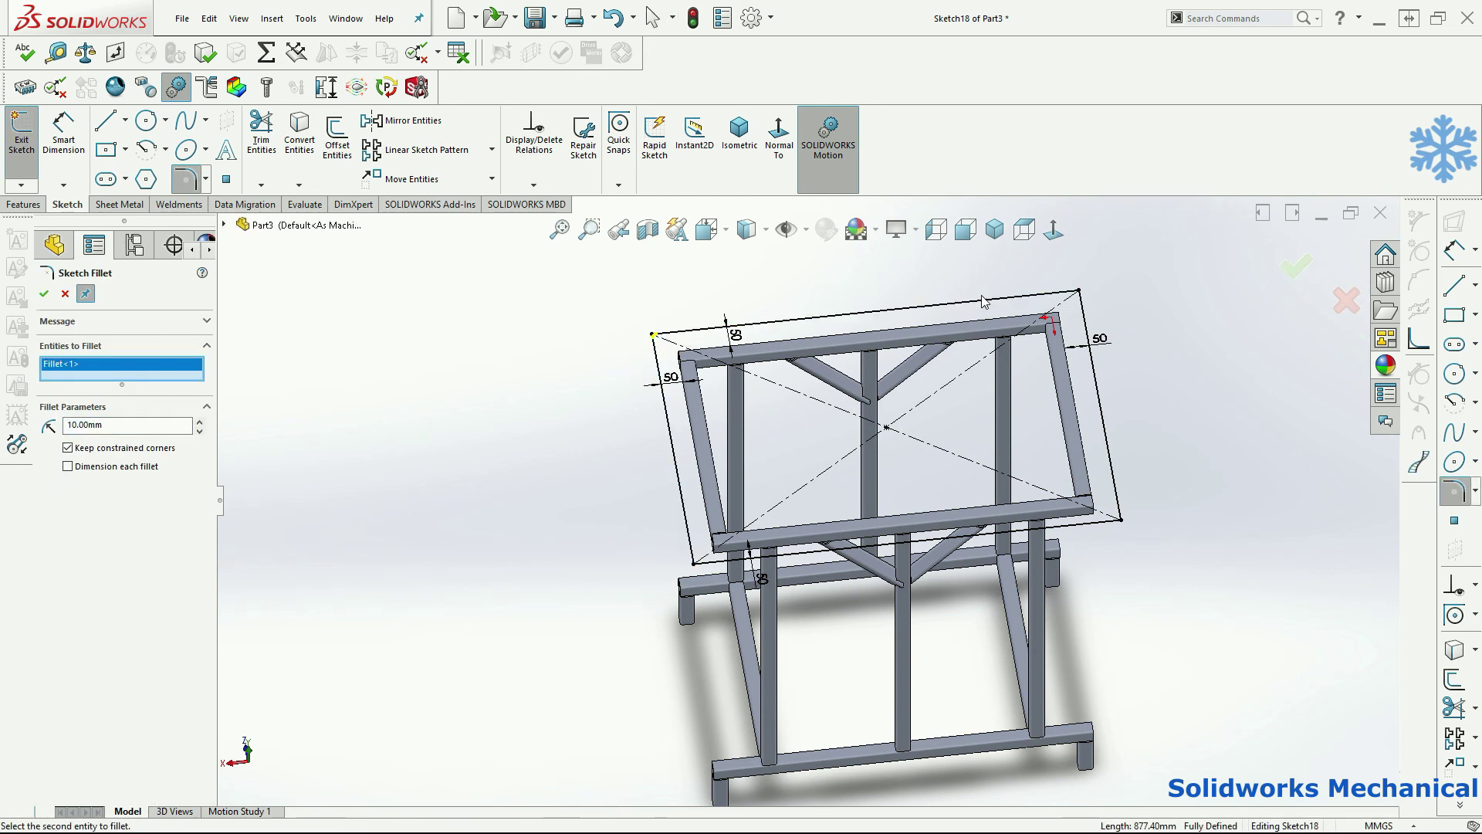
left_click(1039, 301)
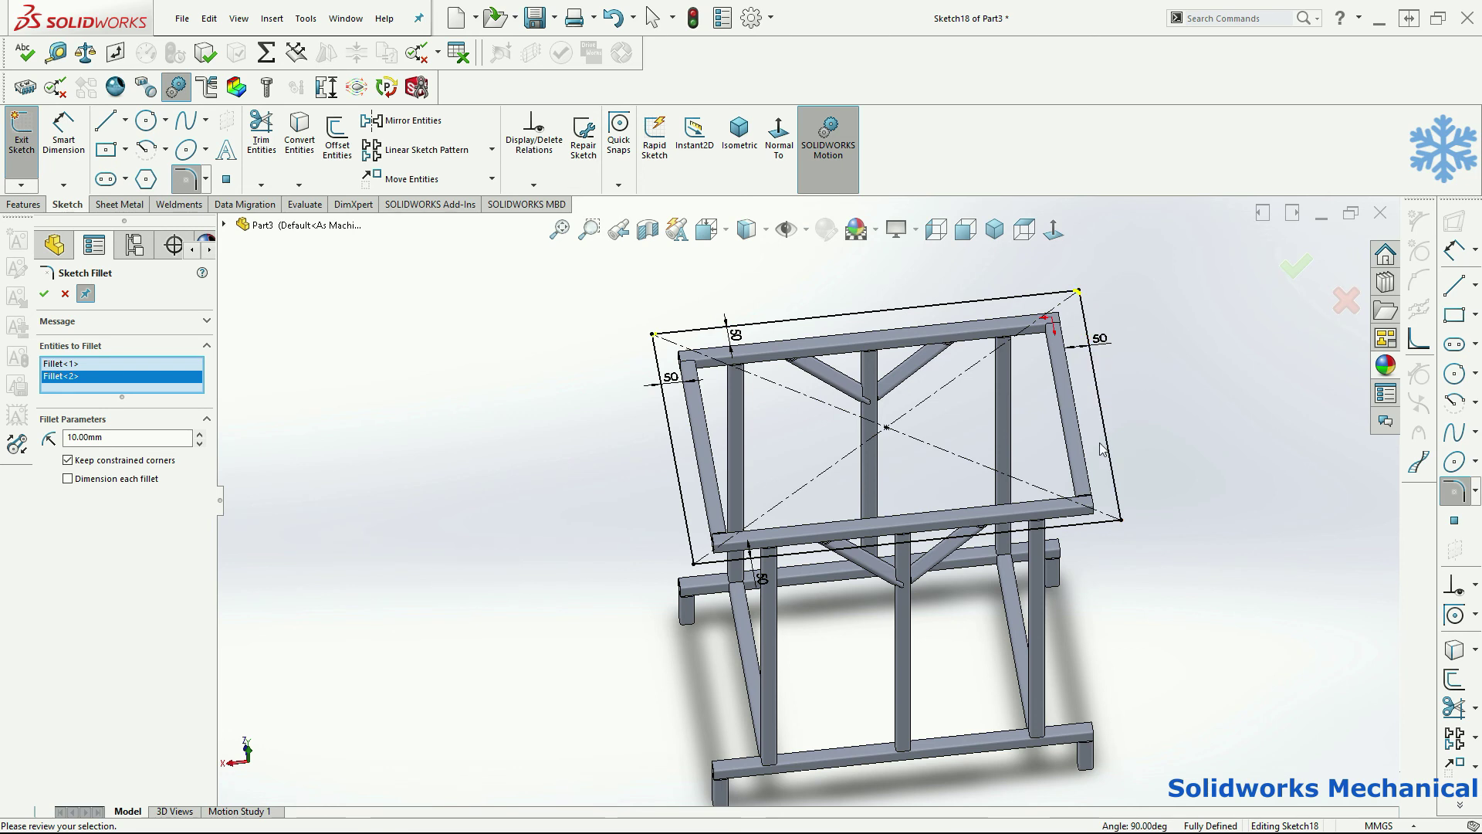
left_click(1112, 465)
left_click(1096, 529)
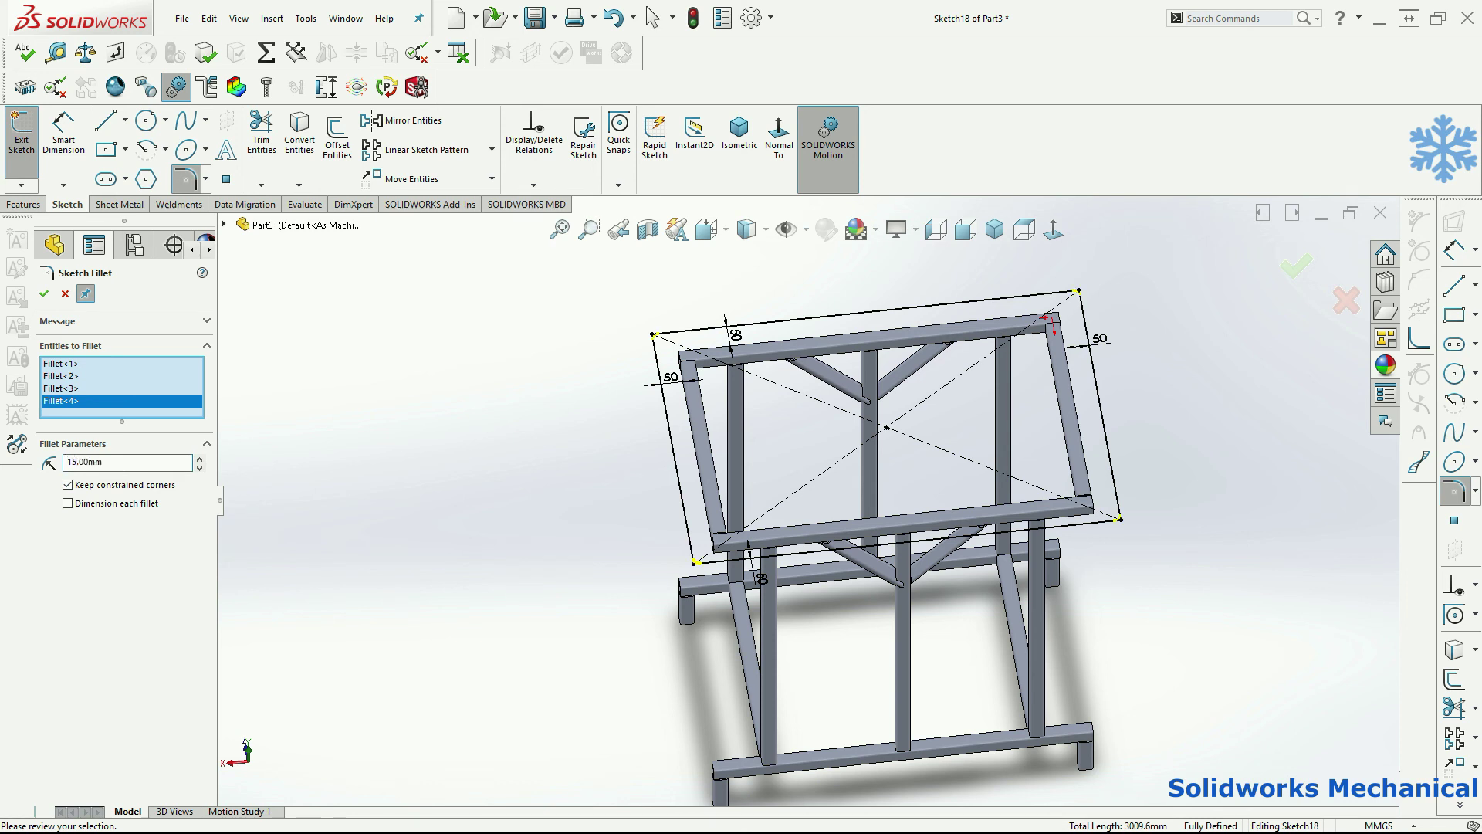
left_click(45, 294)
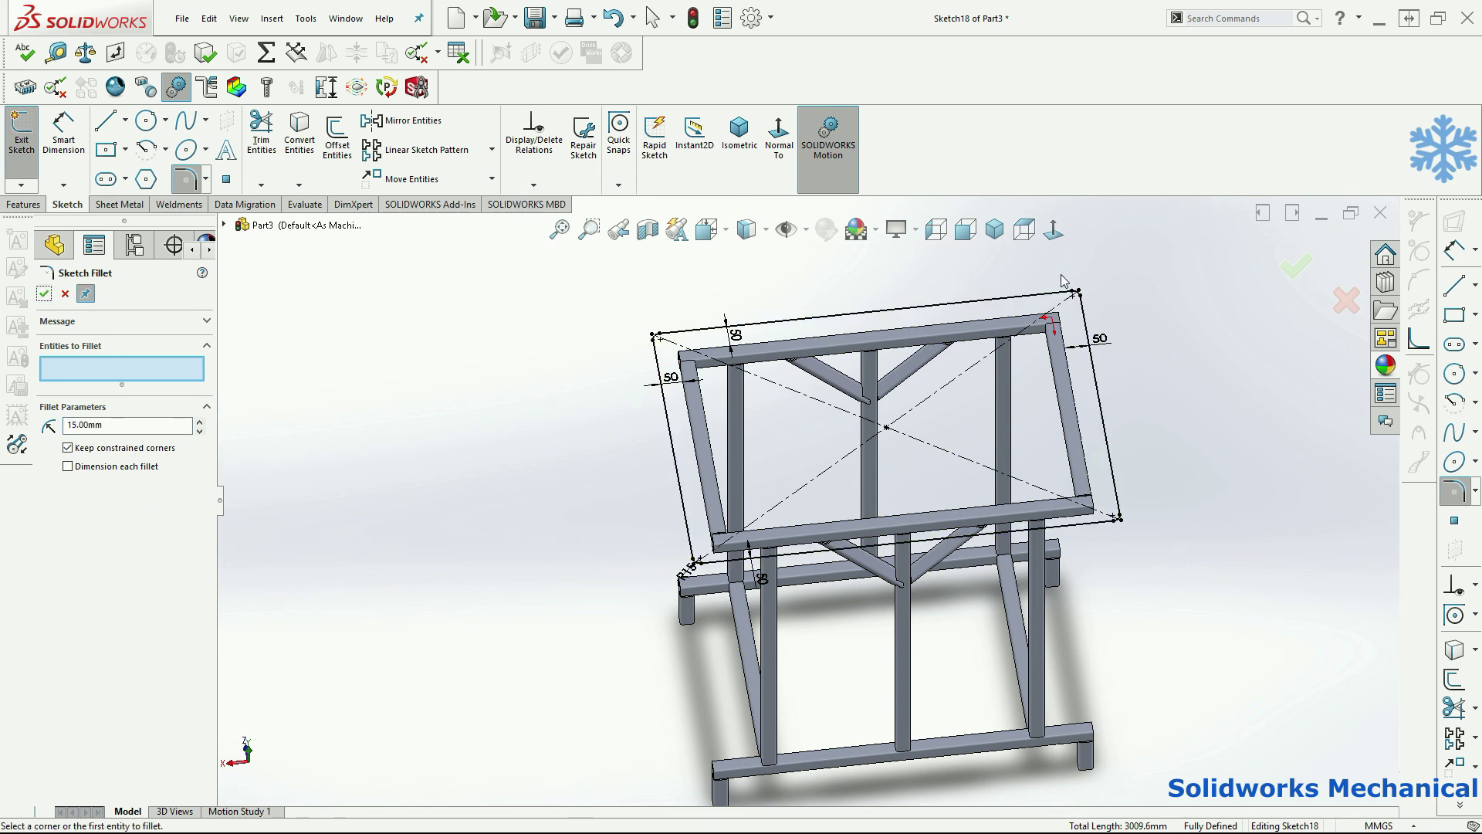
key("z")
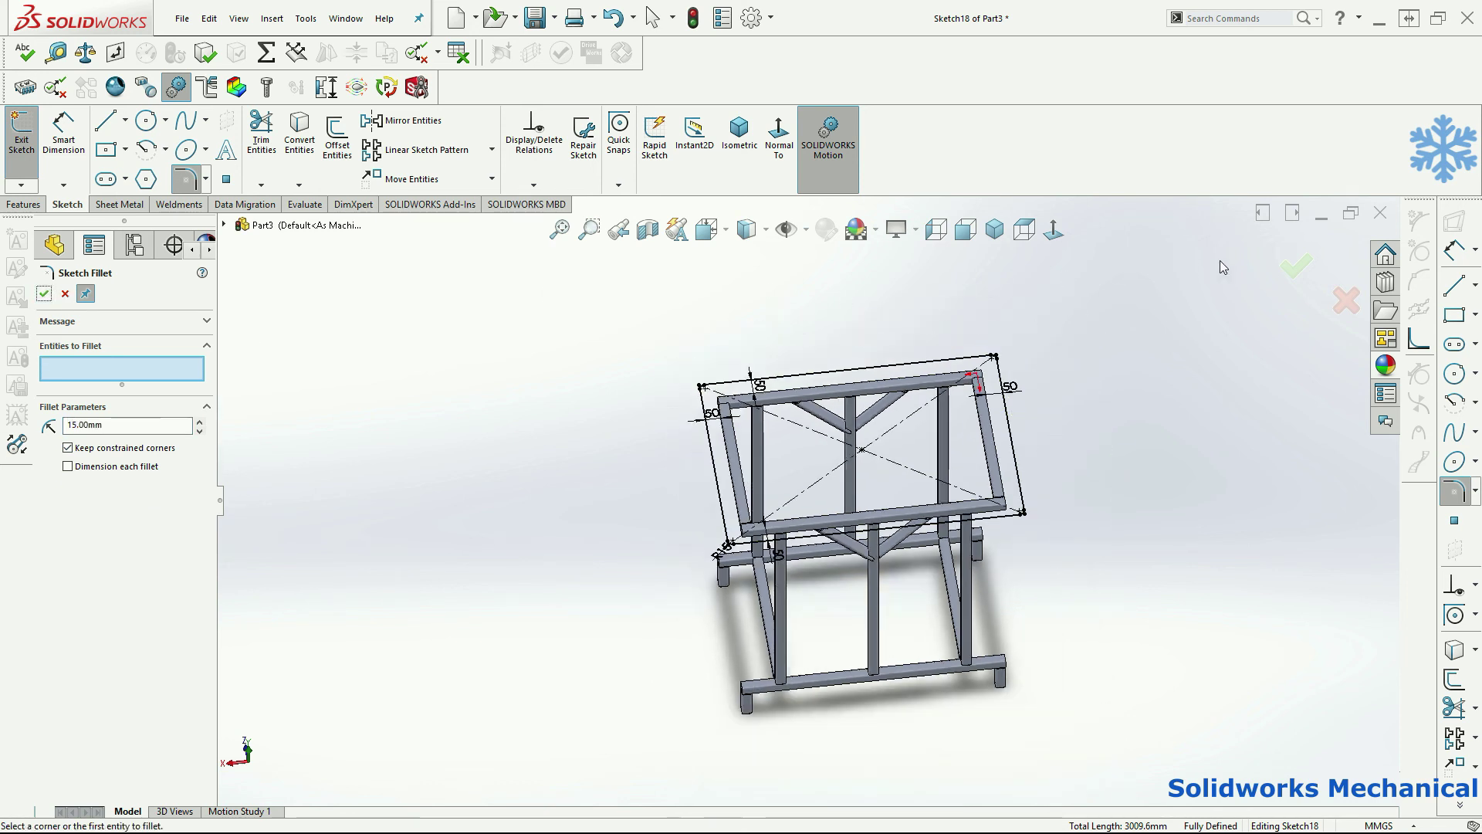
left_click(1292, 262)
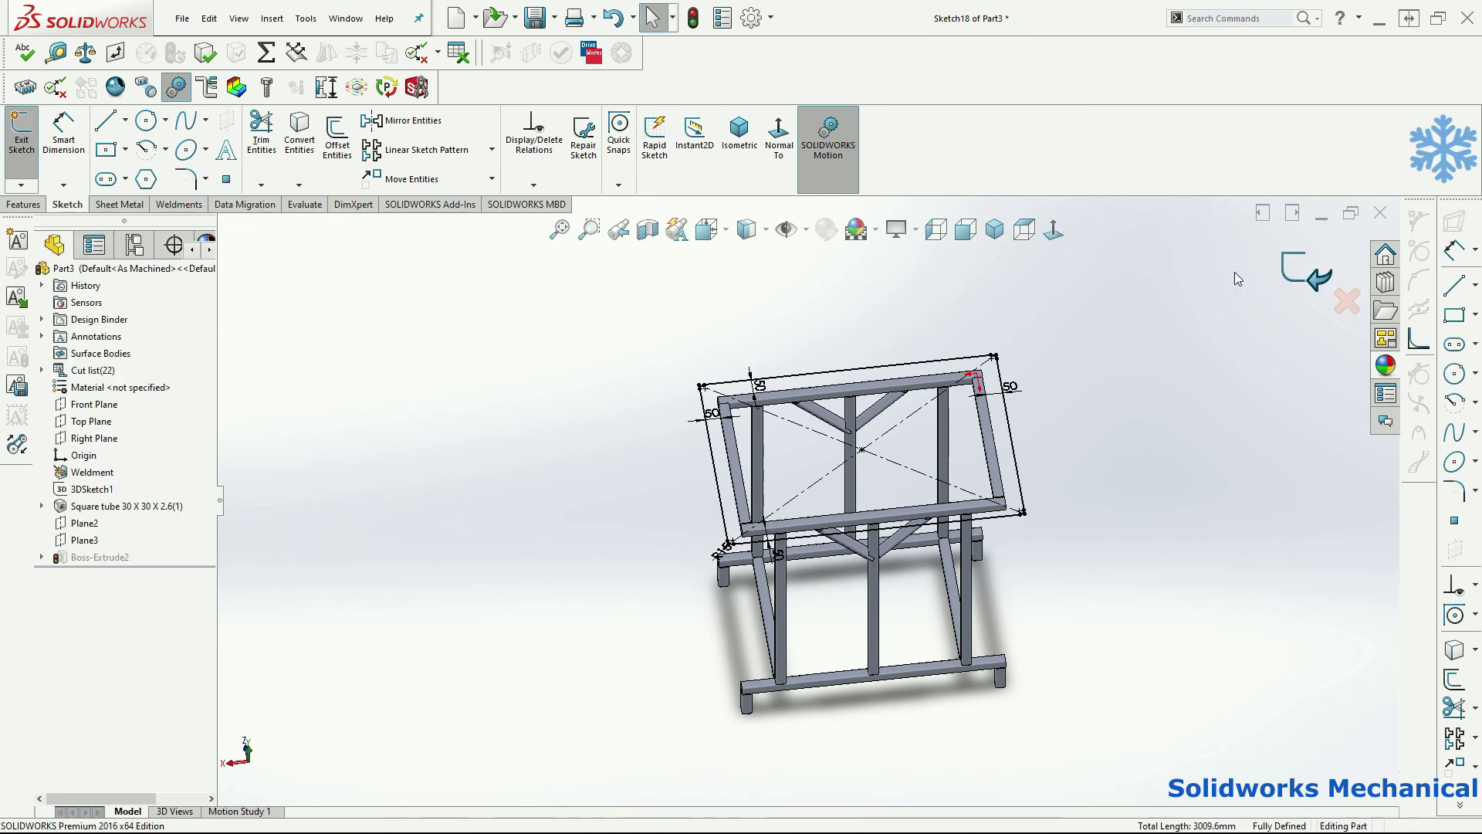
mouse_move(1178, 286)
middle_mouse_down()
mouse_move(1148, 373)
mouse_move(1111, 248)
mouse_move(1011, 432)
mouse_move(986, 373)
mouse_move(965, 401)
mouse_move(887, 430)
mouse_move(804, 540)
middle_mouse_up()
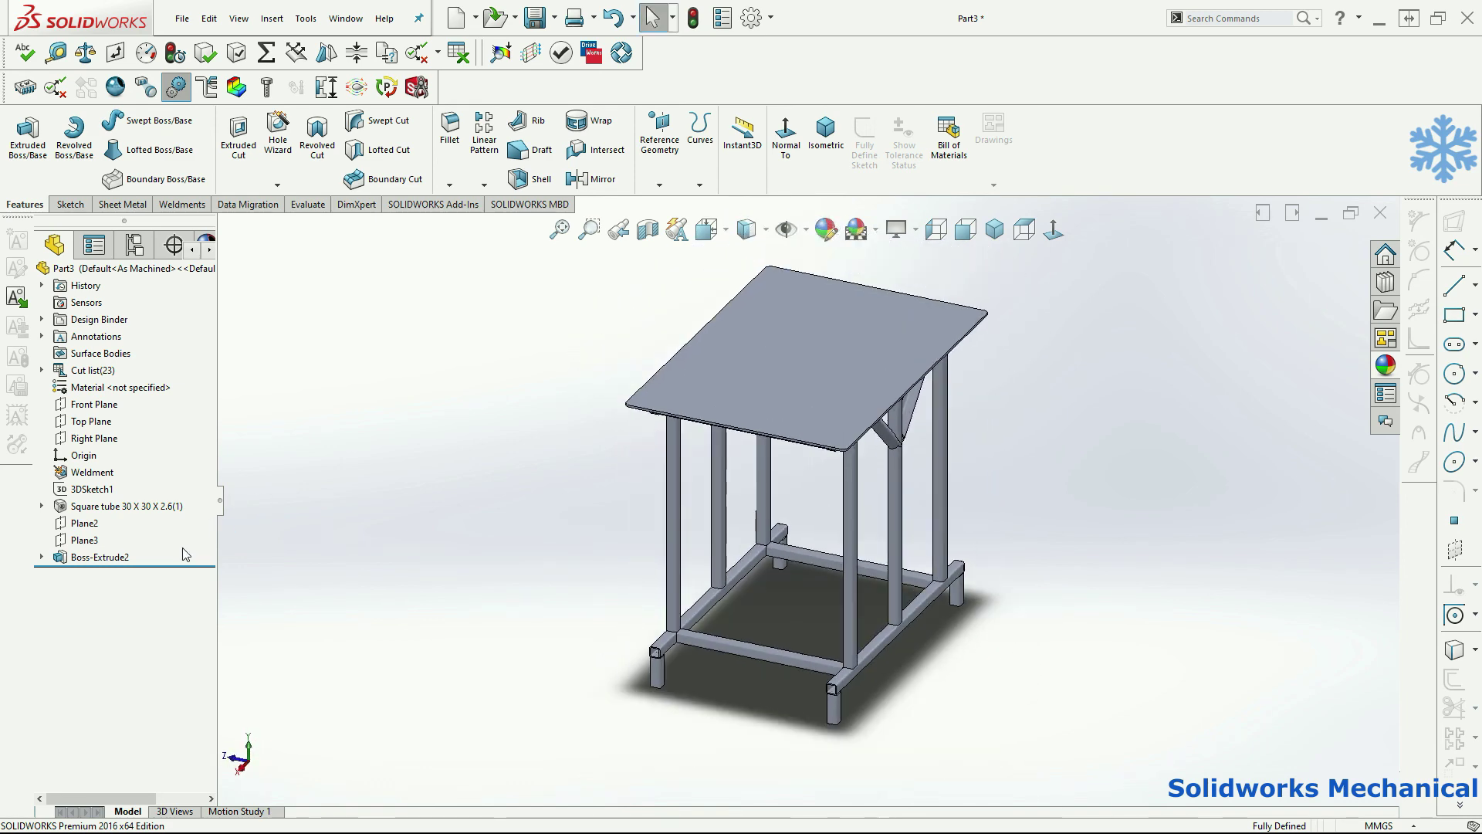
Edit 3DSketch1 and add a line across the top frame joining the midpoints of its two long sides.
left_click(110, 497)
left_click(123, 459)
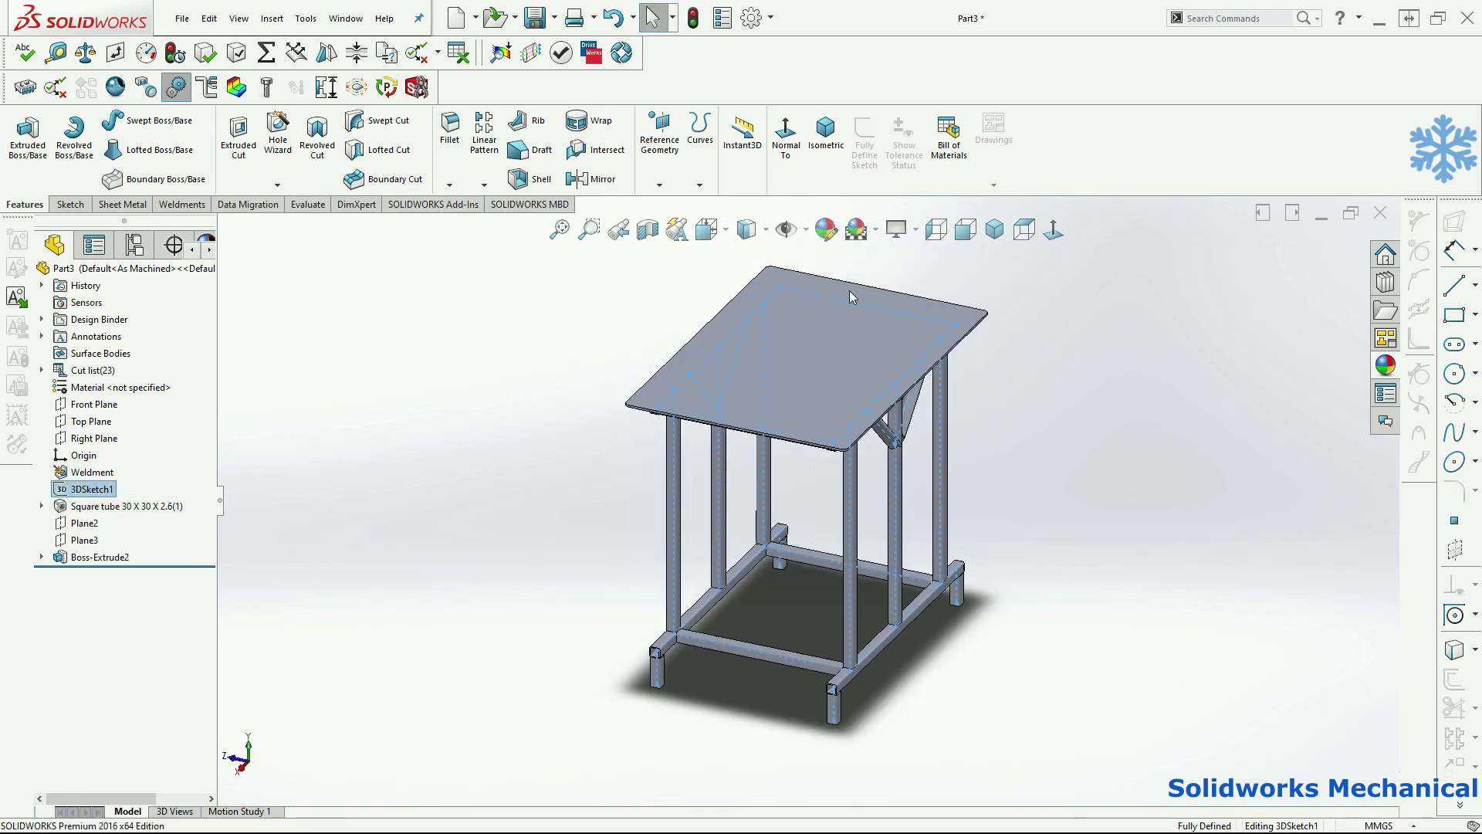
middle_click_drag(841, 339, 818, 370)
left_click(106, 119)
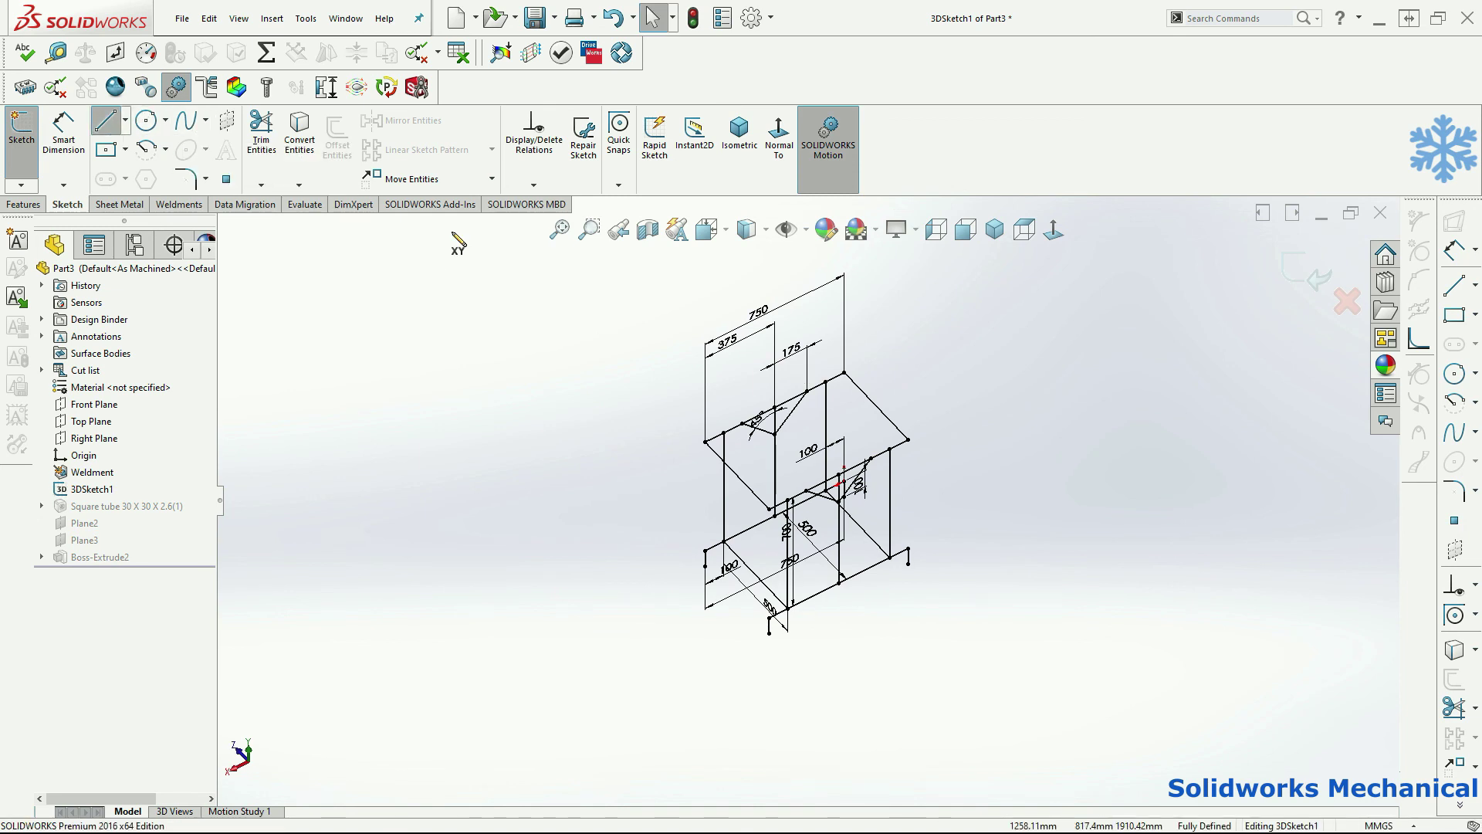
left_click(774, 407)
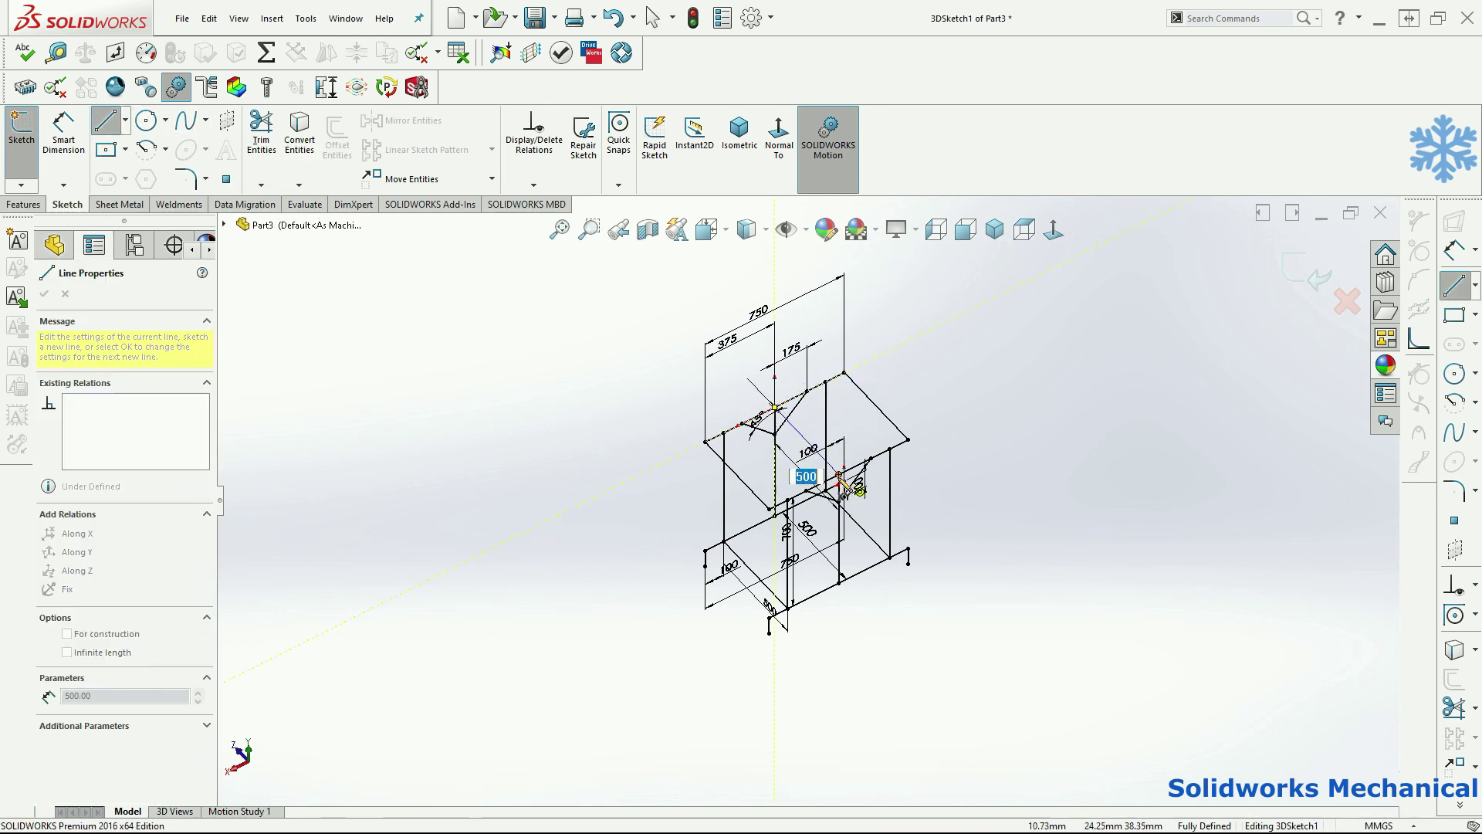
double_click(840, 476)
left_click(1303, 270)
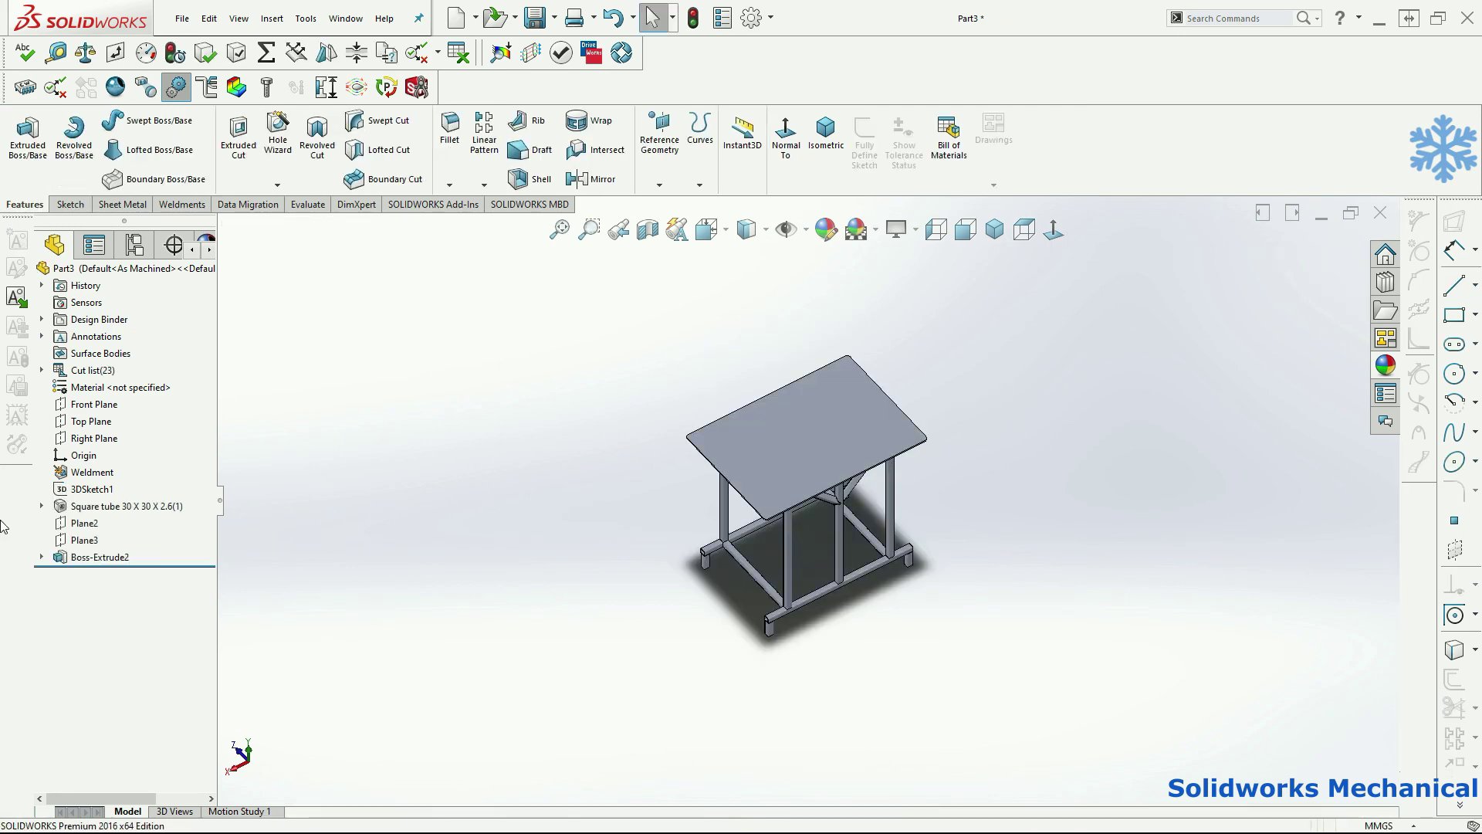
Add the top frame's middle cross line as a new group in the 30 x 30 x 2.6 square tube structural member.
left_click(125, 507)
left_click(131, 461)
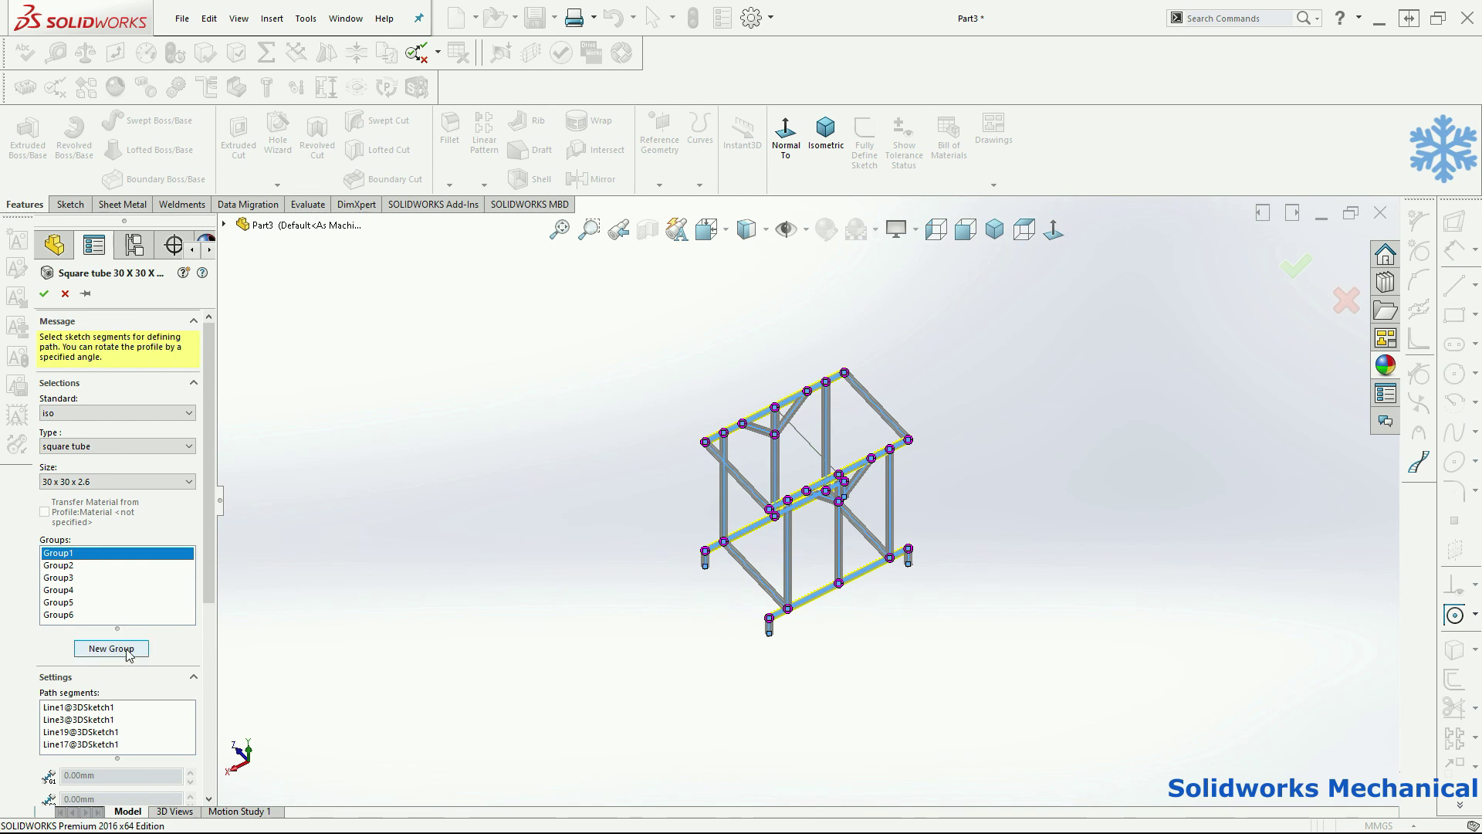
left_click(124, 649)
left_click(816, 455)
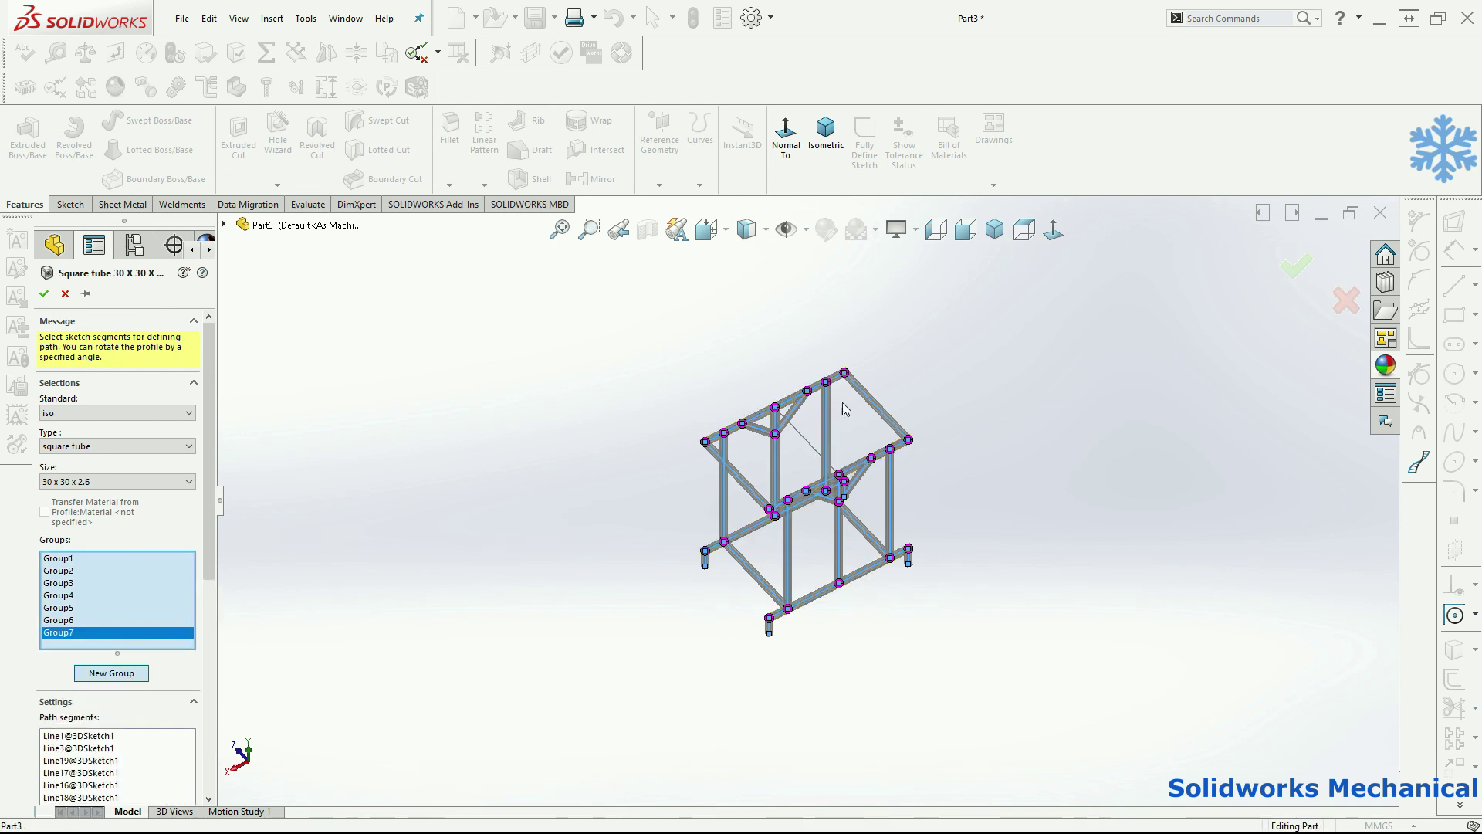
left_click(838, 471)
middle_click_drag(842, 474, 893, 384)
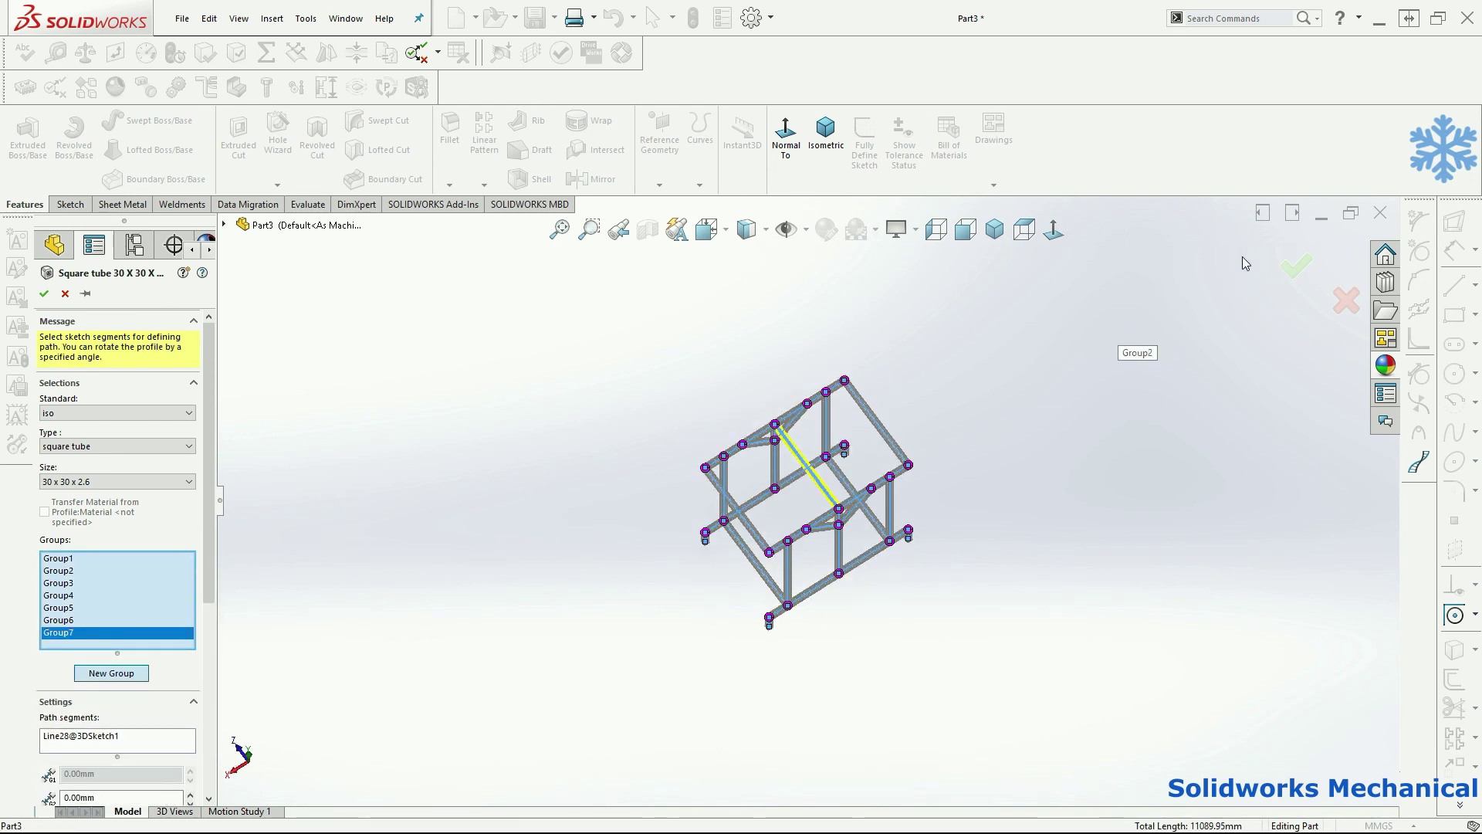
key("f")
middle_click_drag(954, 355, 956, 531)
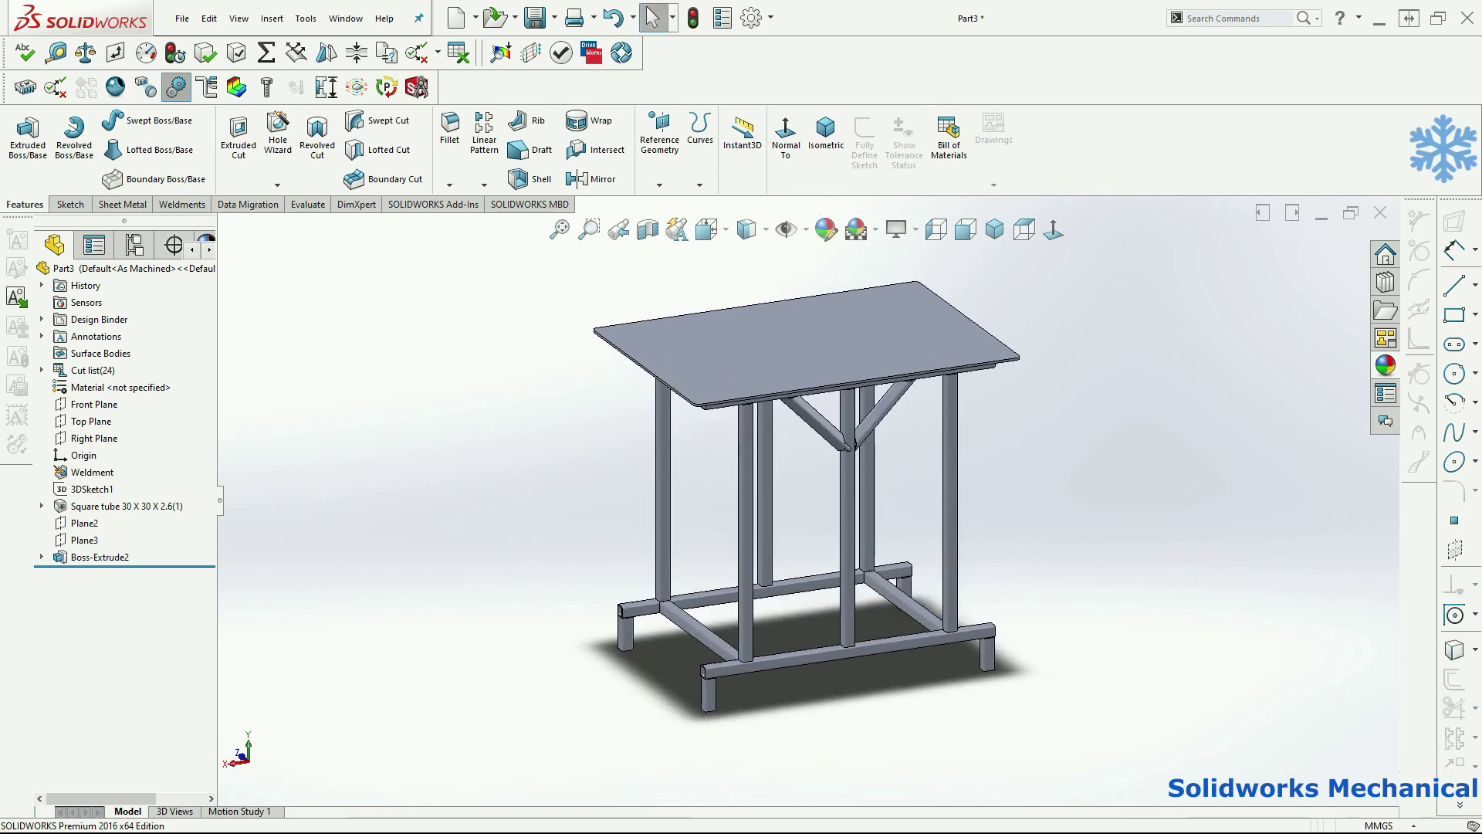